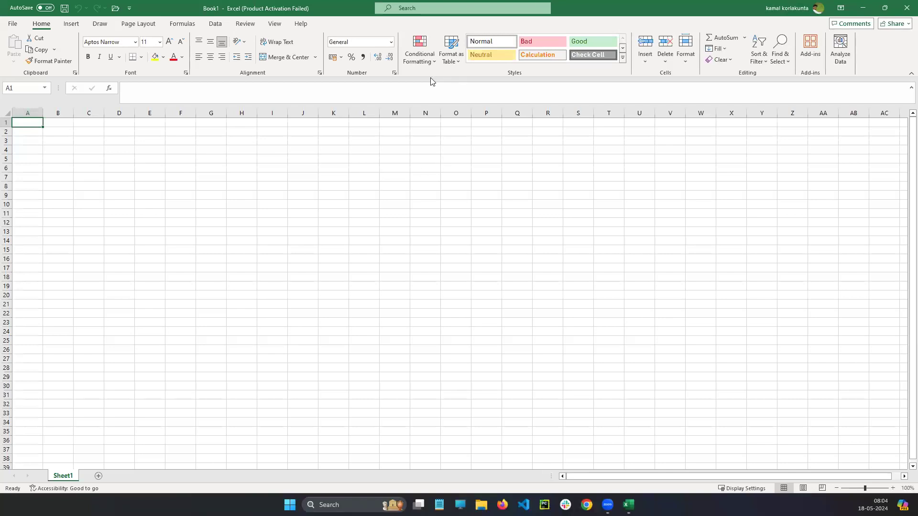
click(430, 61)
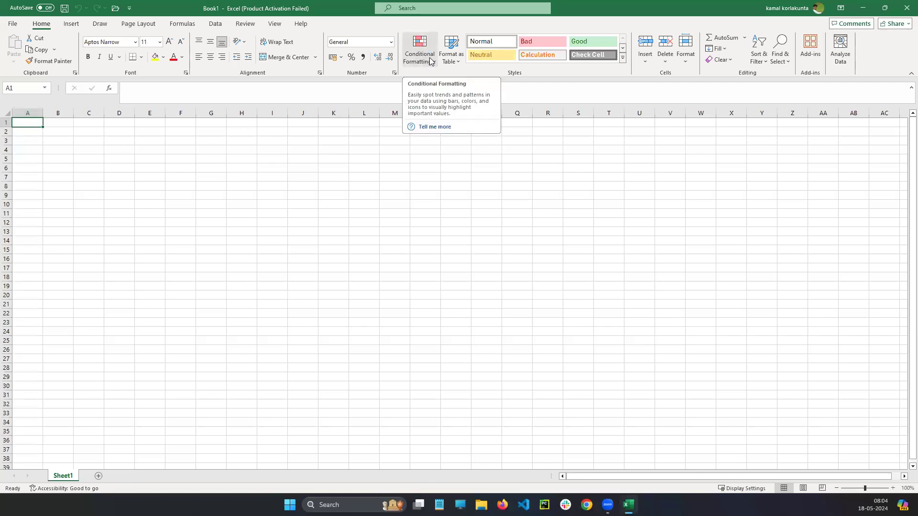
click(430, 61)
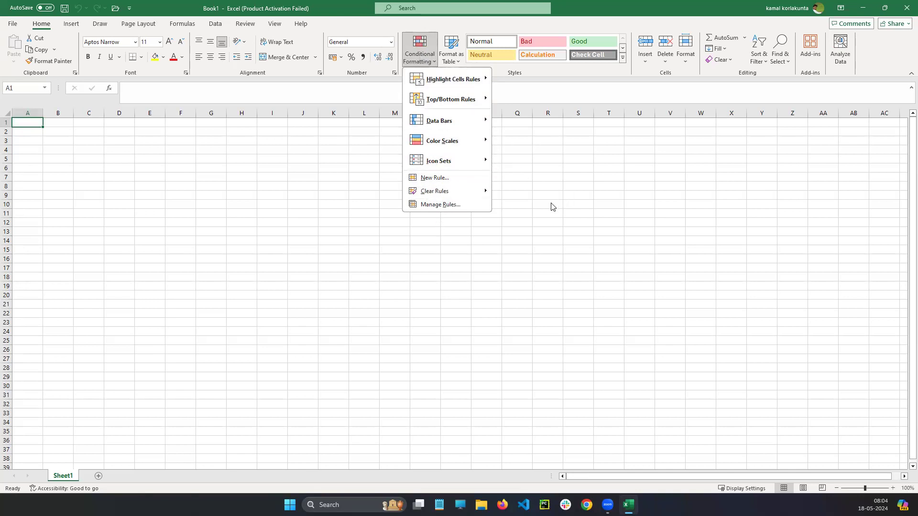
click(547, 269)
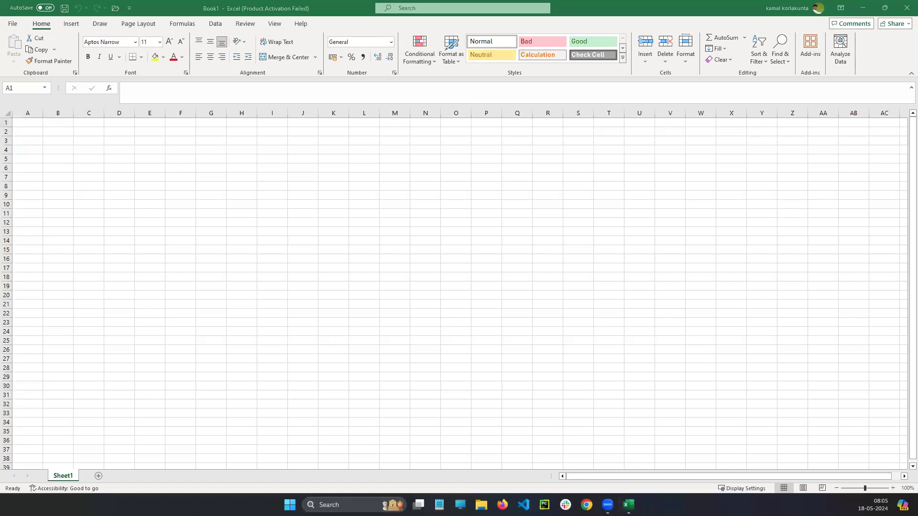
mouse_move(402, 71)
mouse_down()
mouse_move(407, 31)
mouse_move(439, 54)
mouse_move(405, 68)
mouse_move(433, 33)
mouse_up()
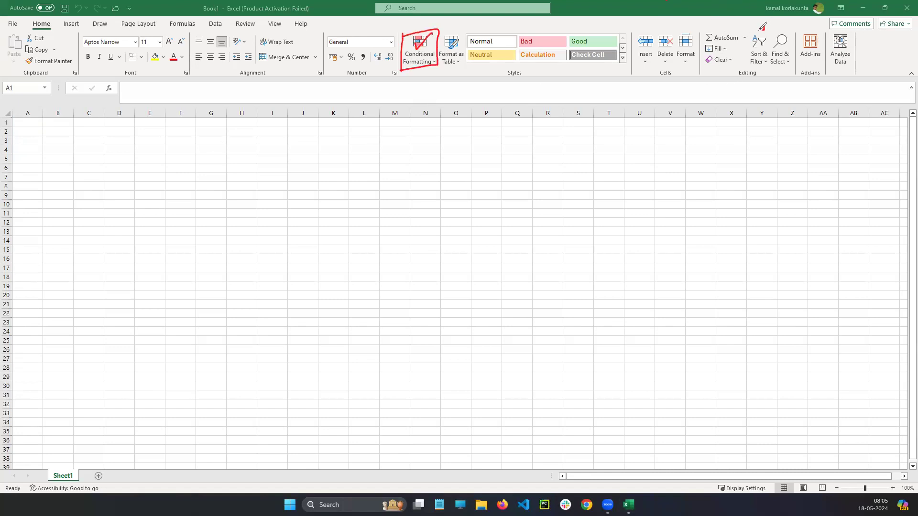
mouse_move(754, 30)
mouse_down()
mouse_move(749, 44)
mouse_move(758, 22)
mouse_move(766, 30)
mouse_move(752, 65)
mouse_move(757, 91)
mouse_move(781, 87)
mouse_move(749, 93)
mouse_move(789, 100)
mouse_move(785, 86)
mouse_up()
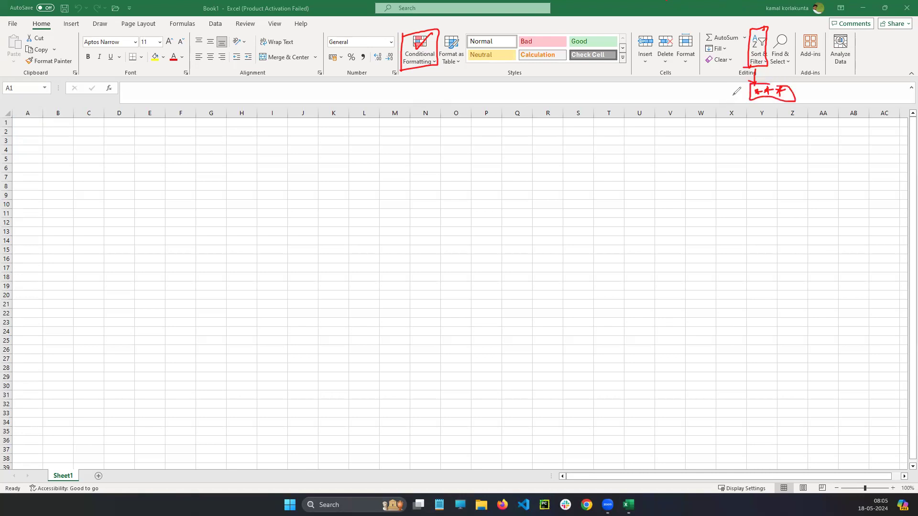
mouse_move(442, 37)
mouse_down()
mouse_move(440, 69)
mouse_move(462, 27)
mouse_up()
mouse_move(450, 66)
mouse_down()
mouse_move(449, 84)
mouse_move(455, 75)
mouse_up()
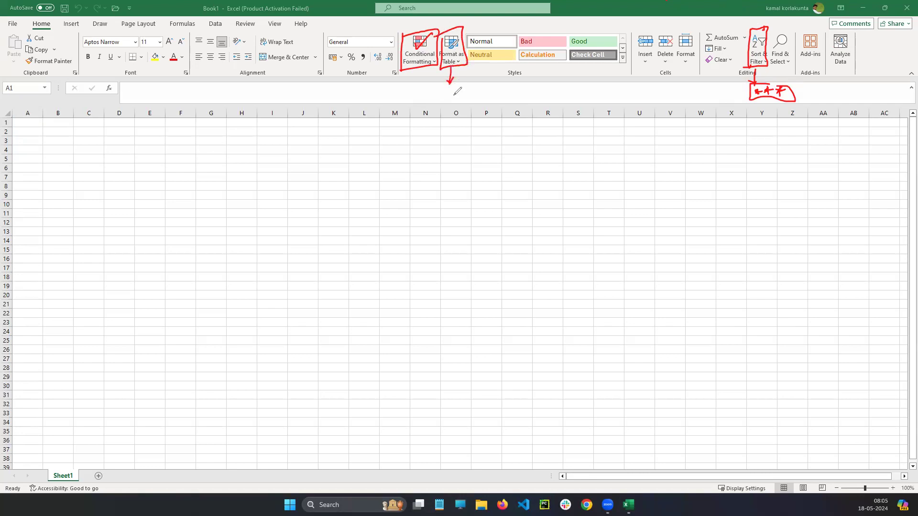
mouse_move(763, 39)
mouse_down()
mouse_move(779, 27)
mouse_move(780, 34)
mouse_up()
click(56, 199)
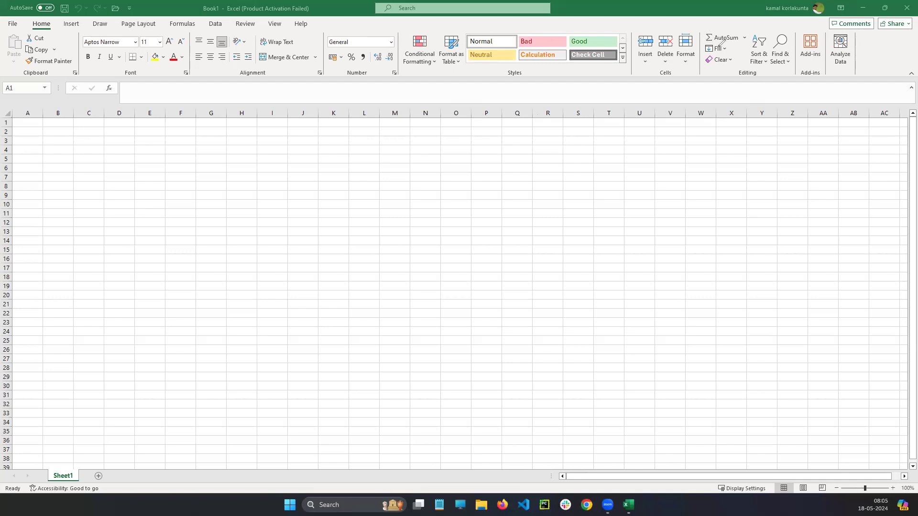
mouse_move(747, 65)
mouse_down()
mouse_move(758, 32)
mouse_move(770, 60)
mouse_move(743, 66)
mouse_up()
mouse_move(407, 32)
mouse_down()
mouse_move(467, 44)
mouse_move(432, 33)
mouse_up()
drag(450, 47, 469, 38)
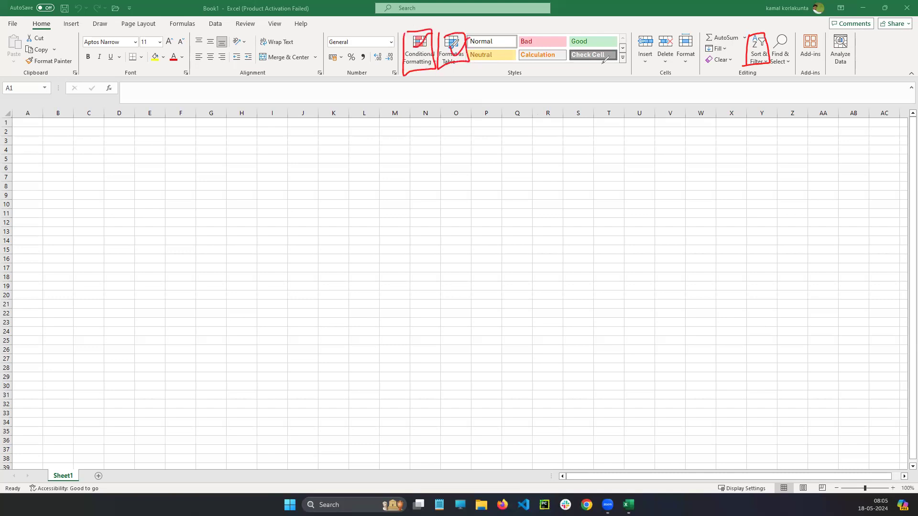
drag(747, 43, 768, 33)
key(Escape)
click(759, 54)
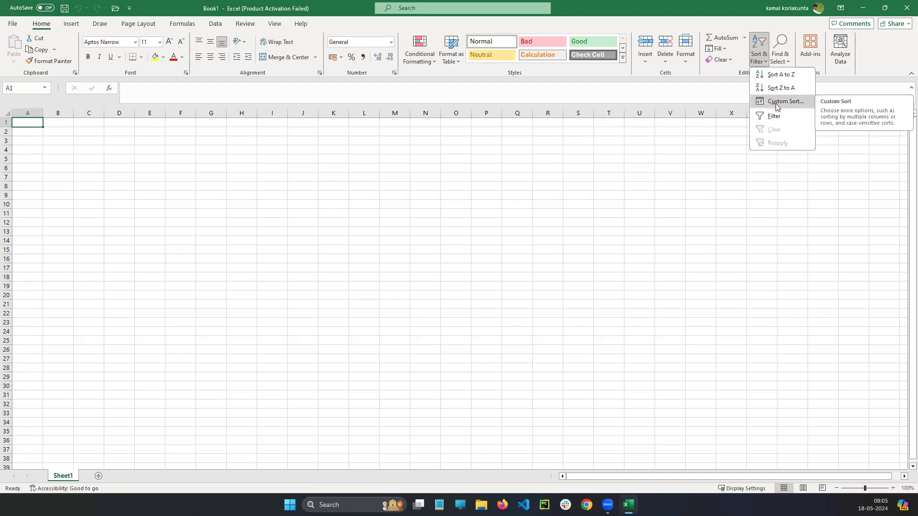
click(3, 101)
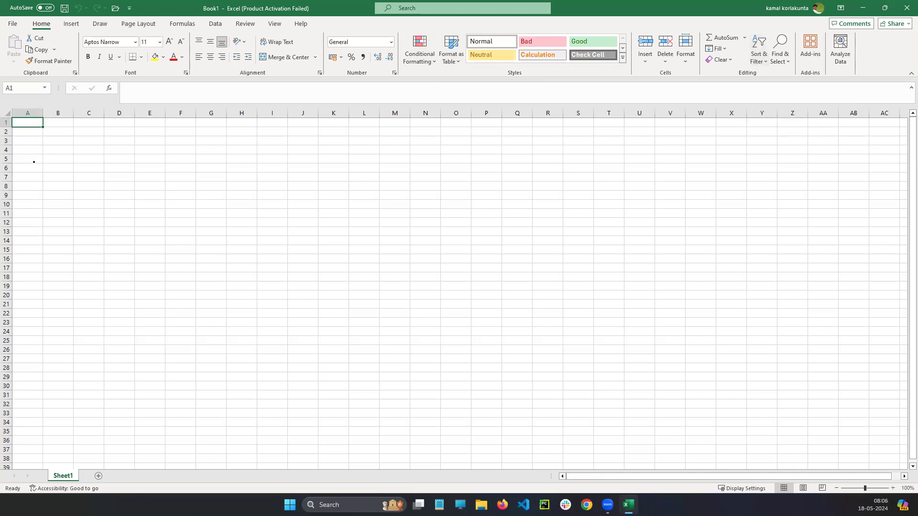
click(124, 113)
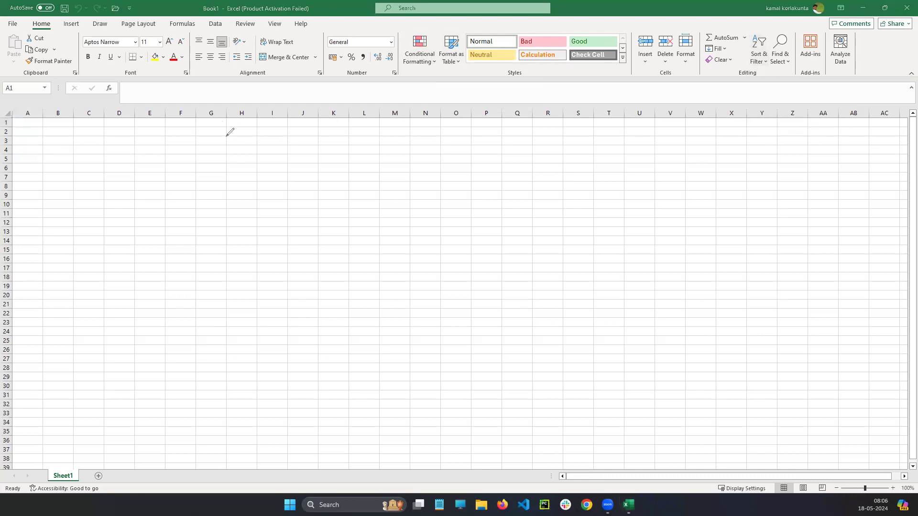
mouse_move(227, 137)
mouse_down()
mouse_move(252, 128)
mouse_move(249, 145)
mouse_up()
mouse_move(236, 149)
mouse_down()
mouse_move(248, 149)
mouse_move(238, 161)
mouse_move(221, 139)
mouse_up()
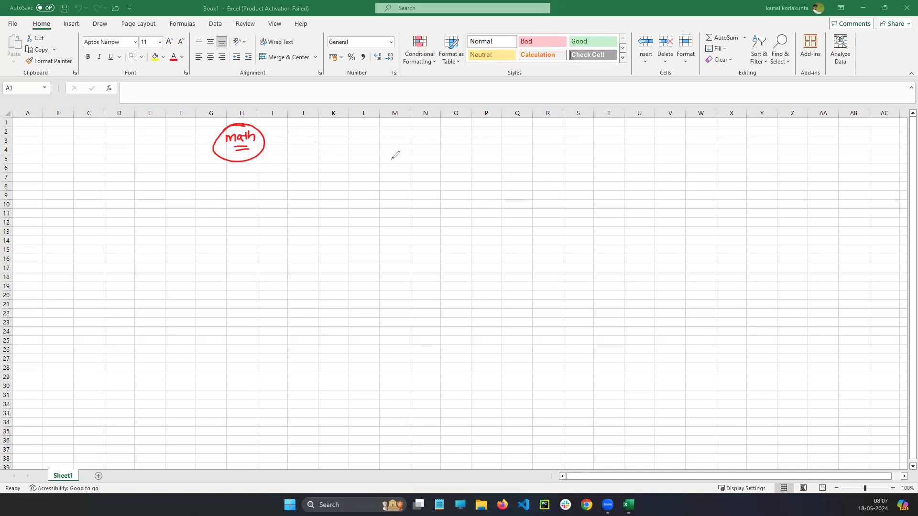
mouse_move(475, 162)
mouse_down()
mouse_move(473, 173)
mouse_move(499, 170)
mouse_move(467, 173)
mouse_up()
click(111, 276)
click(484, 187)
drag(477, 185, 488, 188)
drag(485, 185, 497, 191)
drag(498, 190, 504, 188)
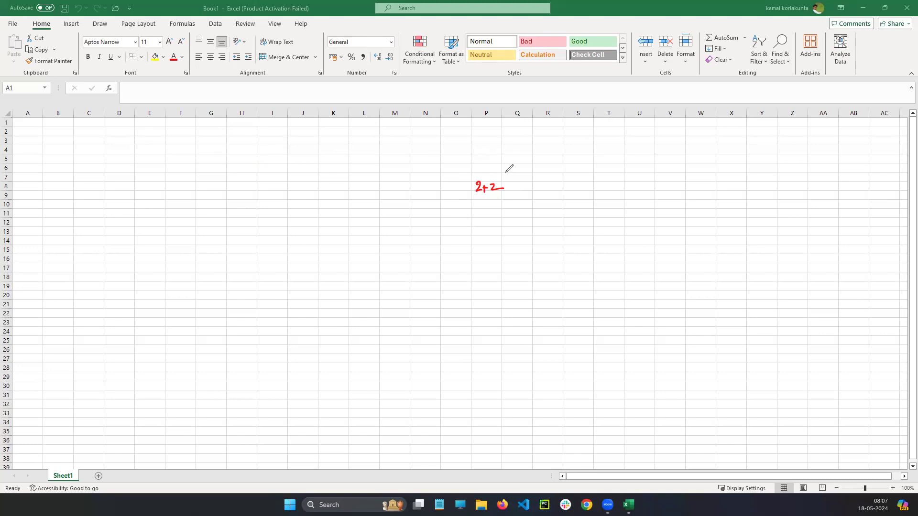
mouse_move(493, 178)
mouse_down()
mouse_move(475, 194)
mouse_move(506, 176)
mouse_move(496, 179)
mouse_up()
Enter 2+2 in cell N9 as plain text, without an equals sign
click(422, 196)
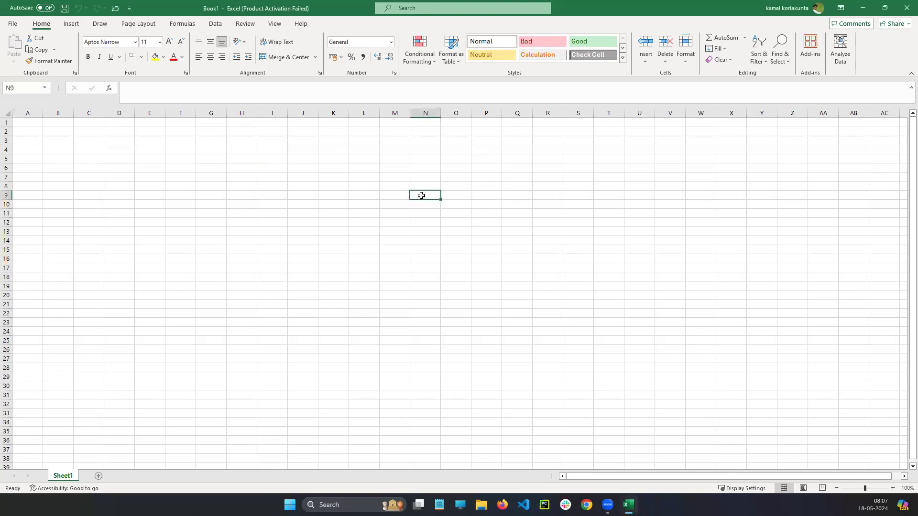
double_click(422, 195)
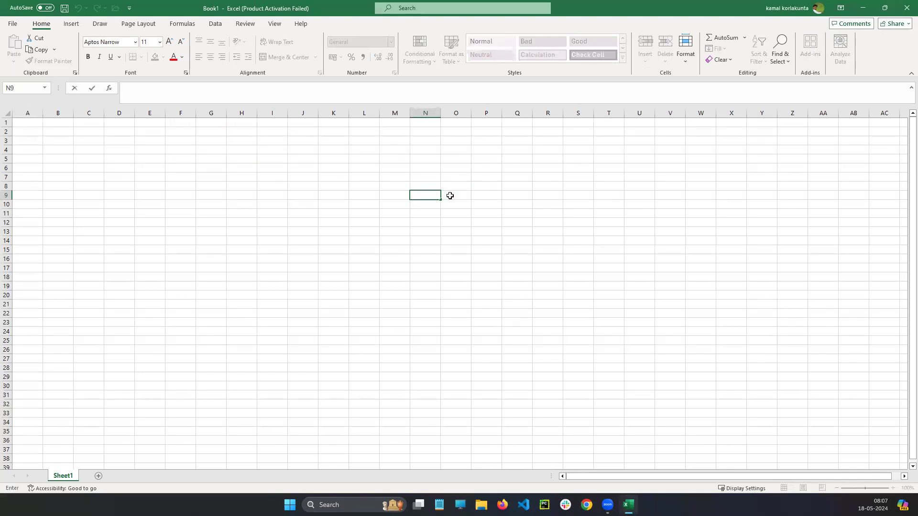
text(2+2)
key(Return)
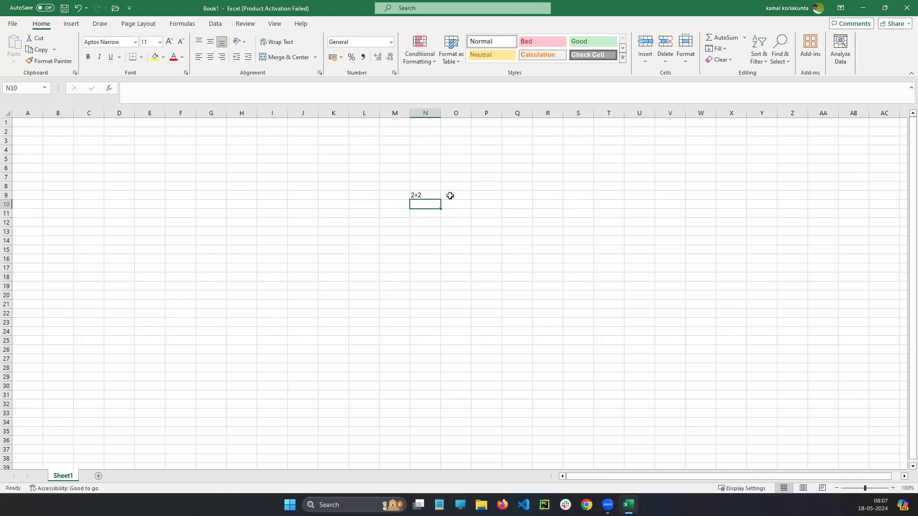
Delete the 2+2 entry from cell N9
click(431, 193)
key(ctrl+Up)
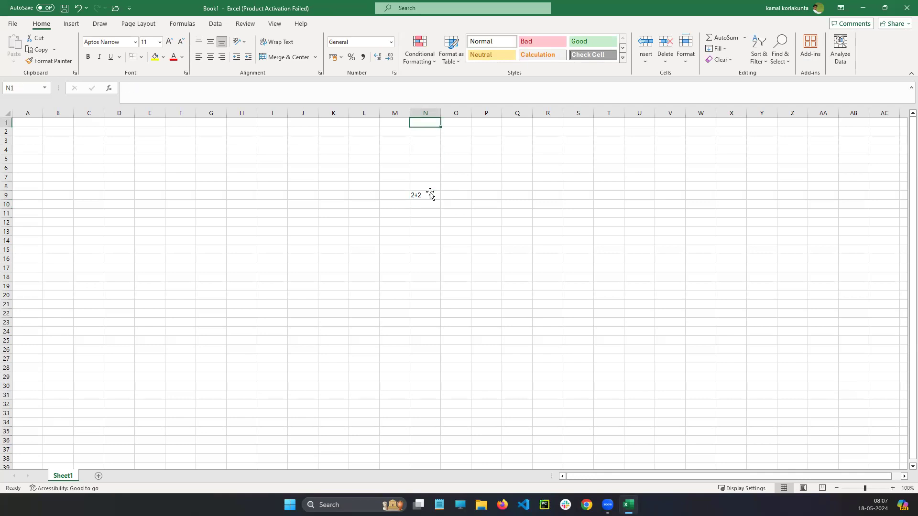
double_click(430, 194)
drag(430, 195, 410, 199)
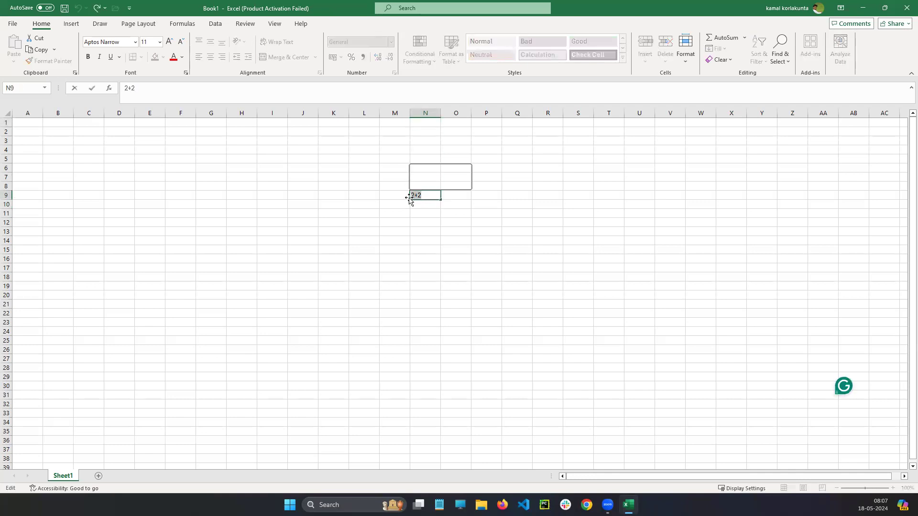
key(BackSpace)
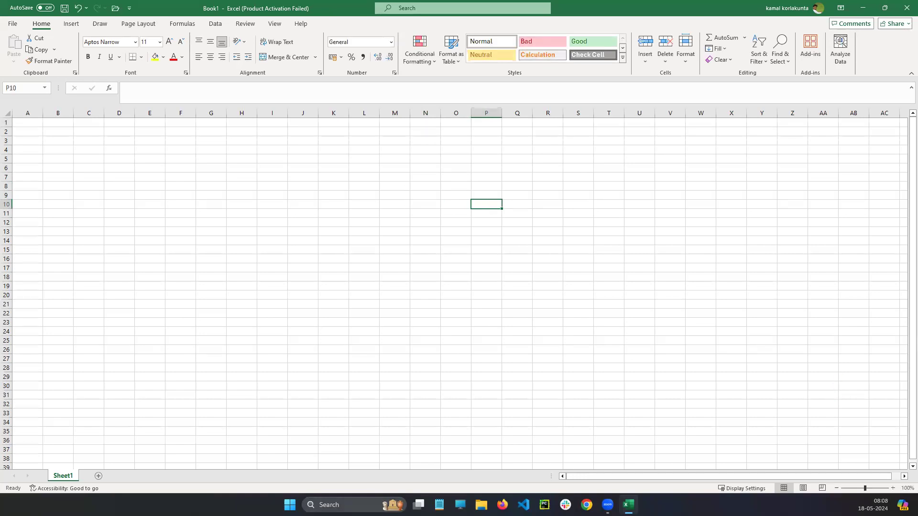
Switch to Notepad, enlarge its text and write the heading "Math Formulas" underlined with a row of dashes
click(439, 505)
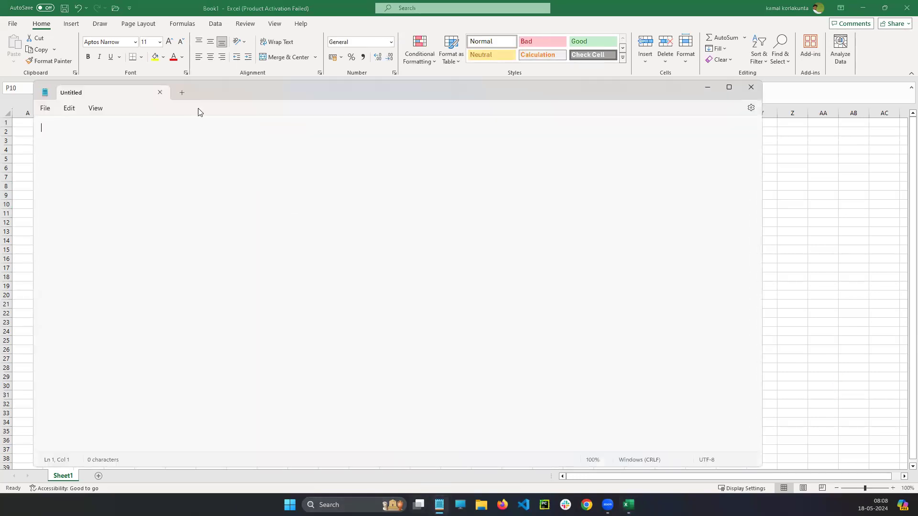
double_click(214, 96)
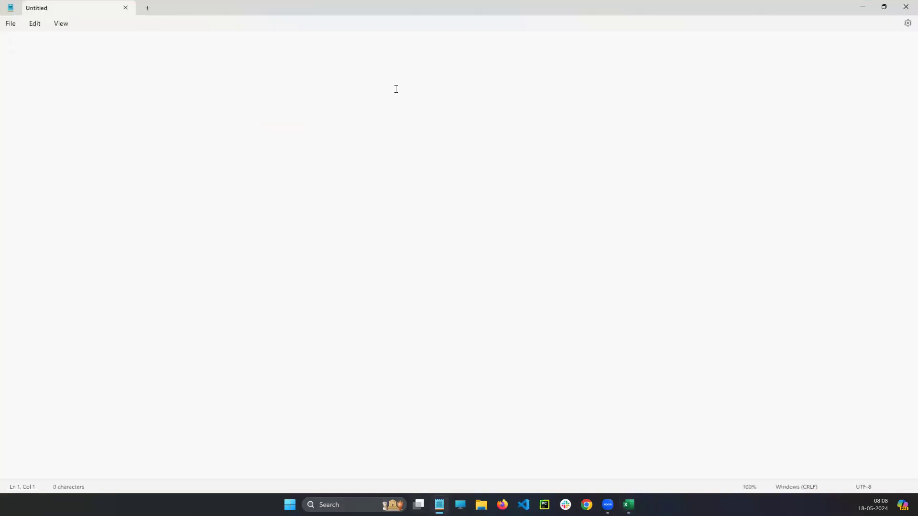
scroll(396, 89, up, 15)
text(Math )
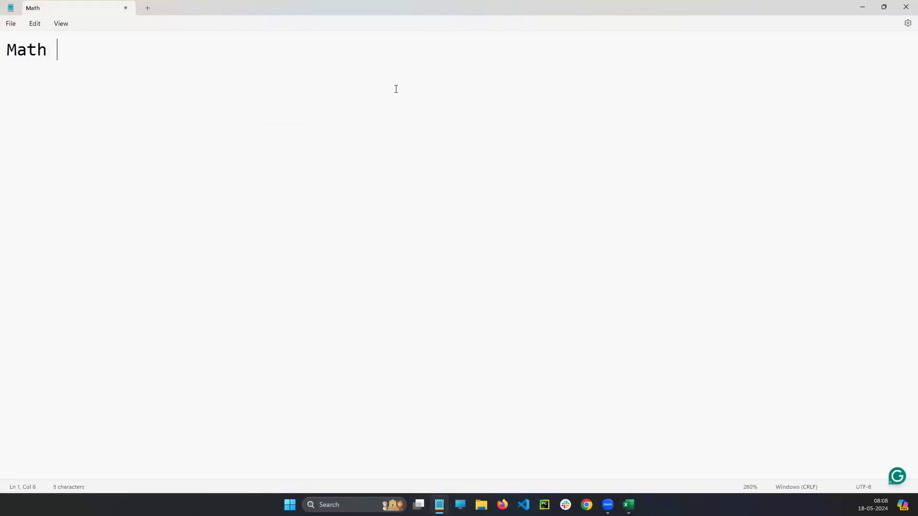
text(Formulas)
key(Return)
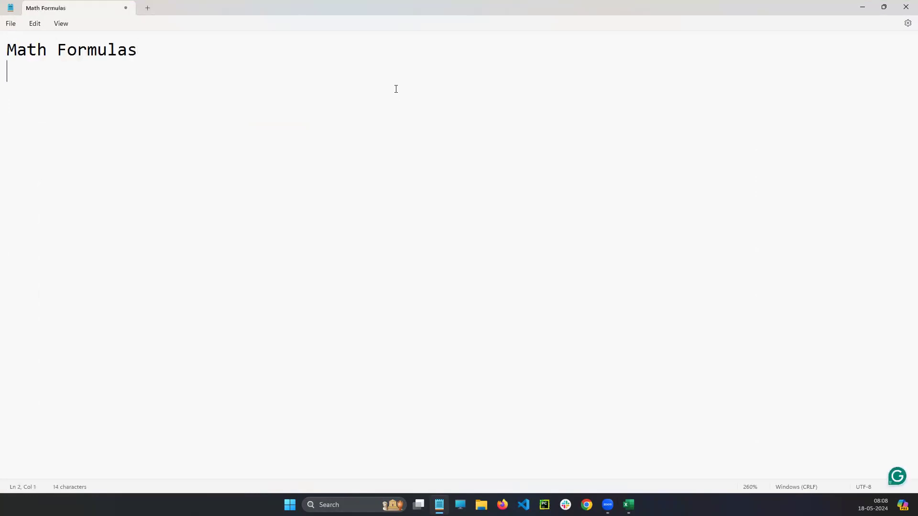
text(-------------)
key(Return)
key(Return)
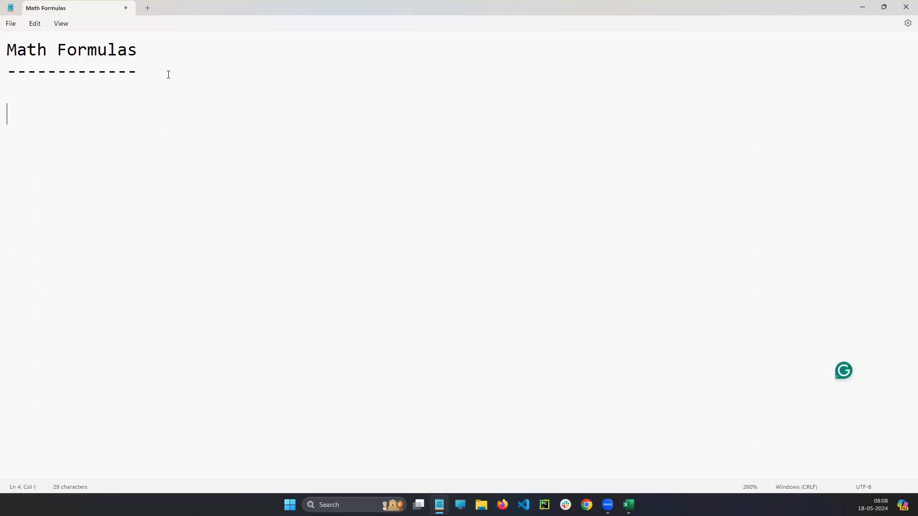
Add the list item "1. sum" below the Math Formulas heading in the note
text(1. sum)
drag(36, 114, 101, 108)
click(641, 423)
Switch back to Excel, open the recent workbook Sample - Superstore and look across the columns of its Orders sheet
click(629, 505)
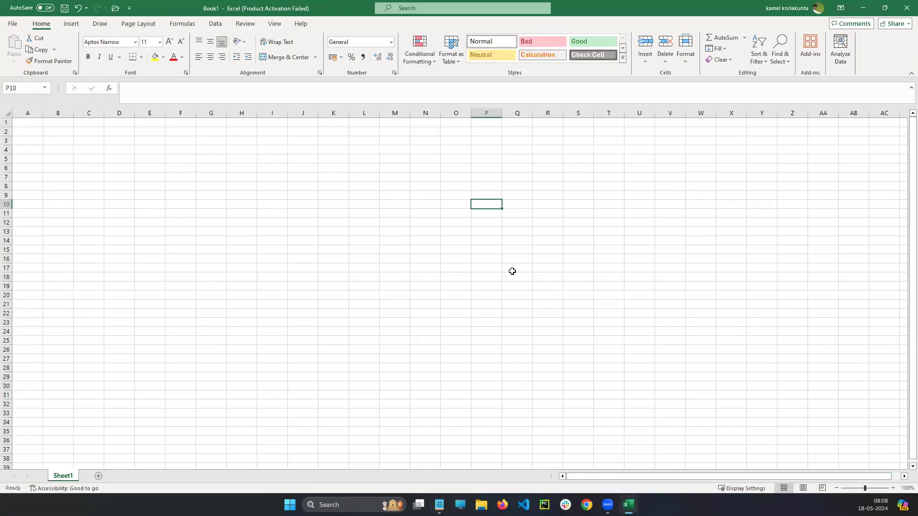
click(18, 25)
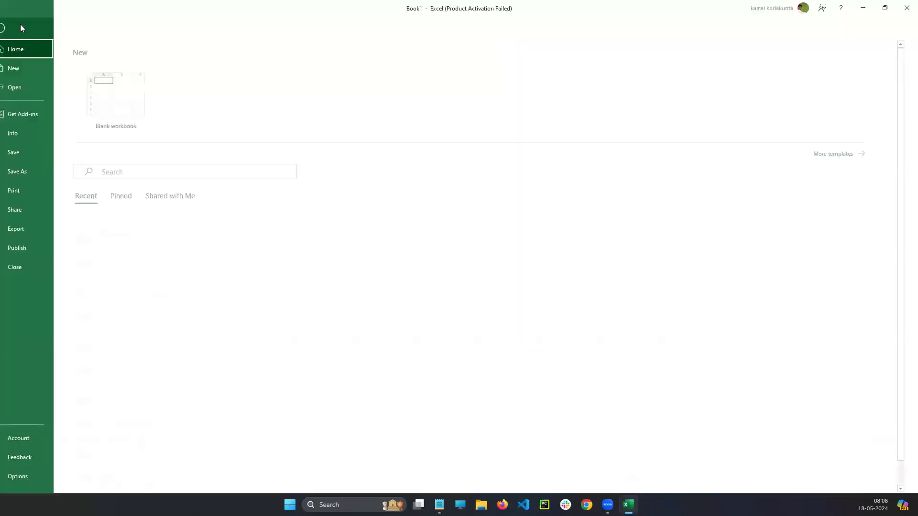
click(28, 87)
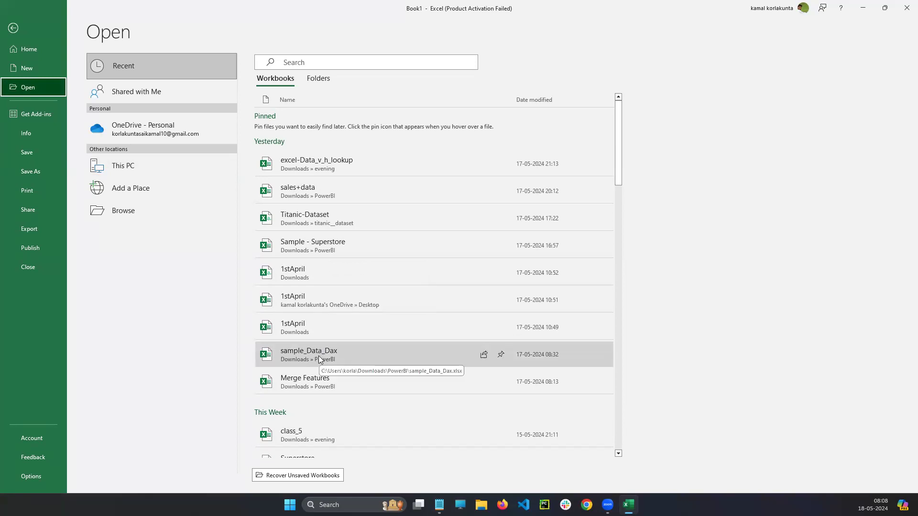
click(319, 246)
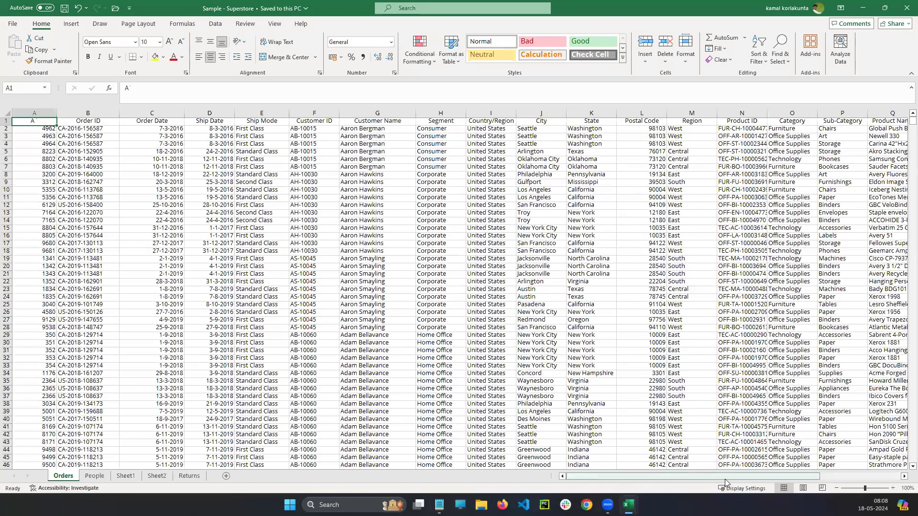
drag(725, 479, 841, 477)
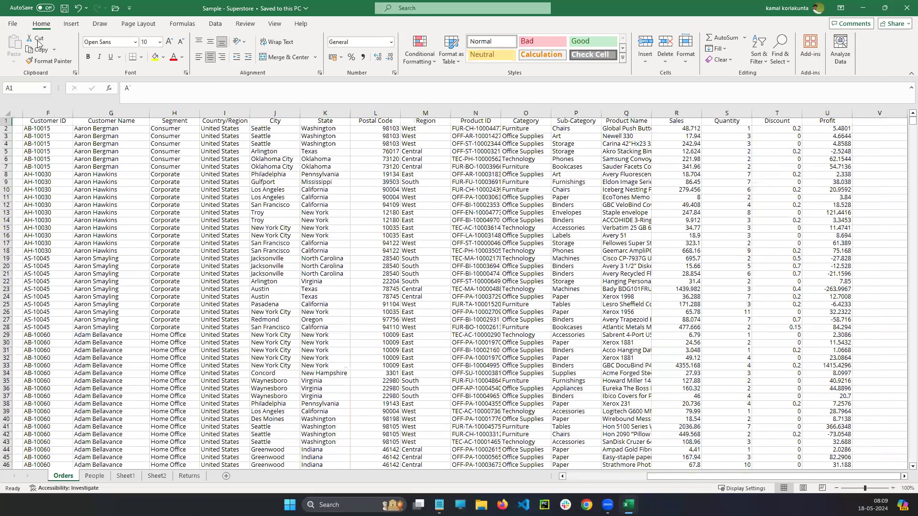
Open the recent workbook excel-Data_v_h_lookup to check its contents, and close it again
click(14, 24)
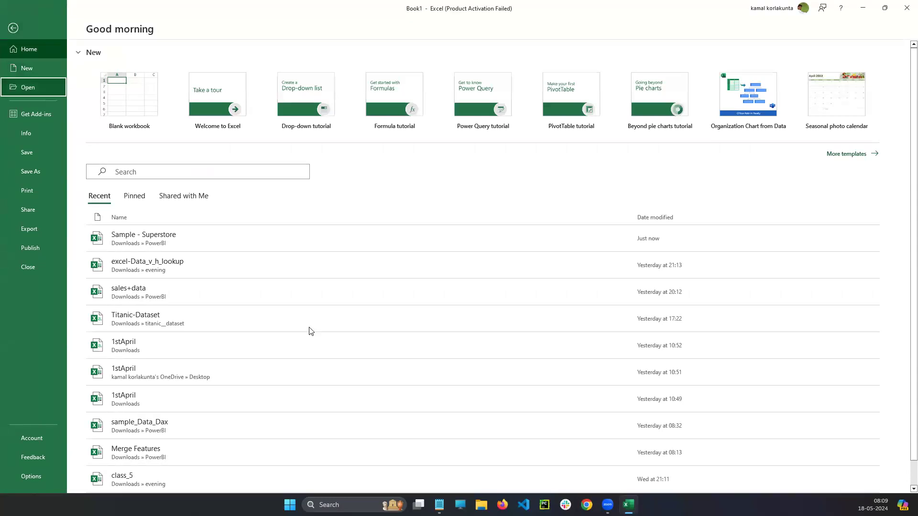
key(ctrl+o)
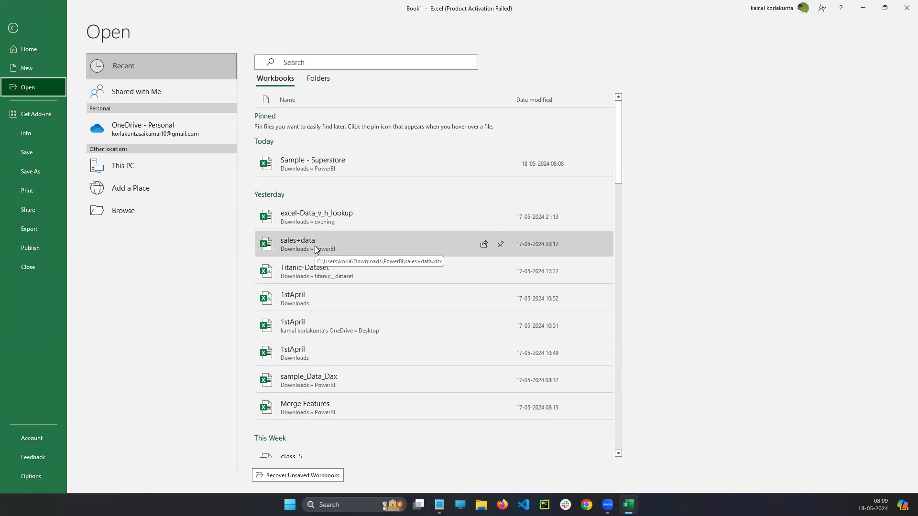
click(315, 220)
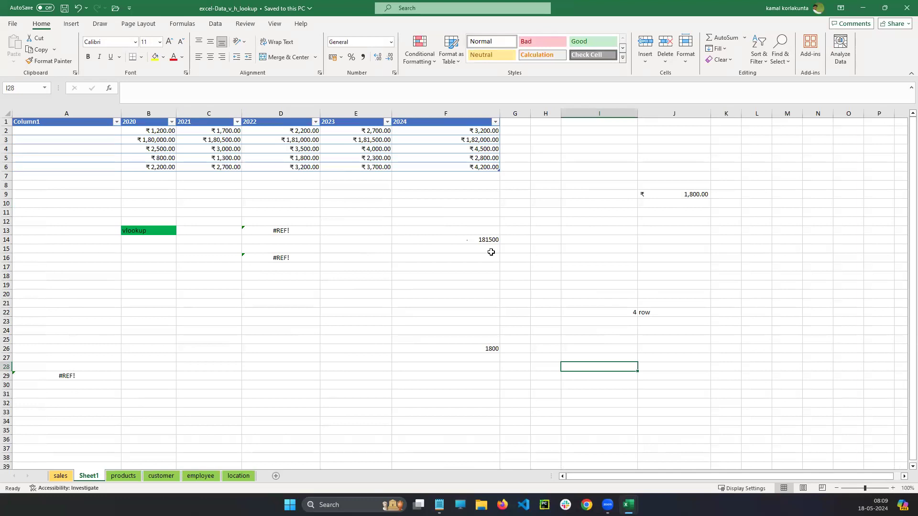
click(907, 8)
Open the recent workbook sales+data and select cell I11 on its sales sheet
click(12, 23)
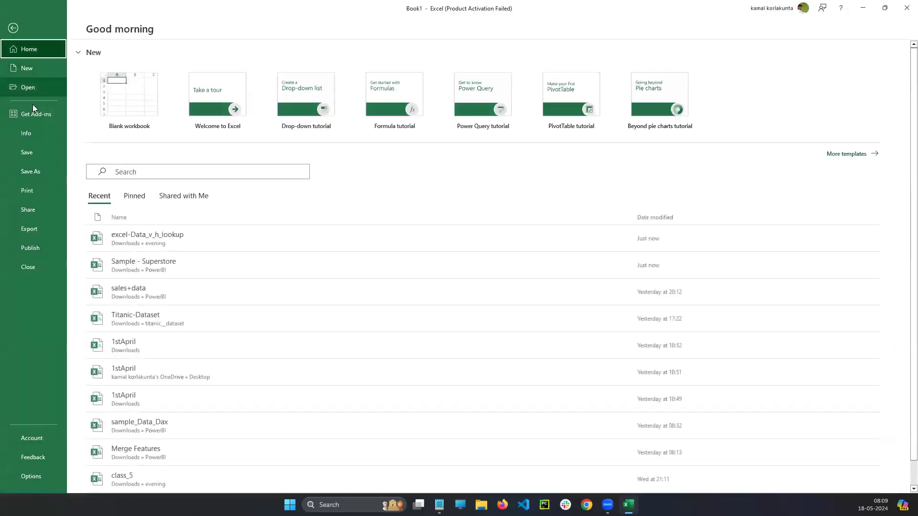
click(54, 95)
click(329, 253)
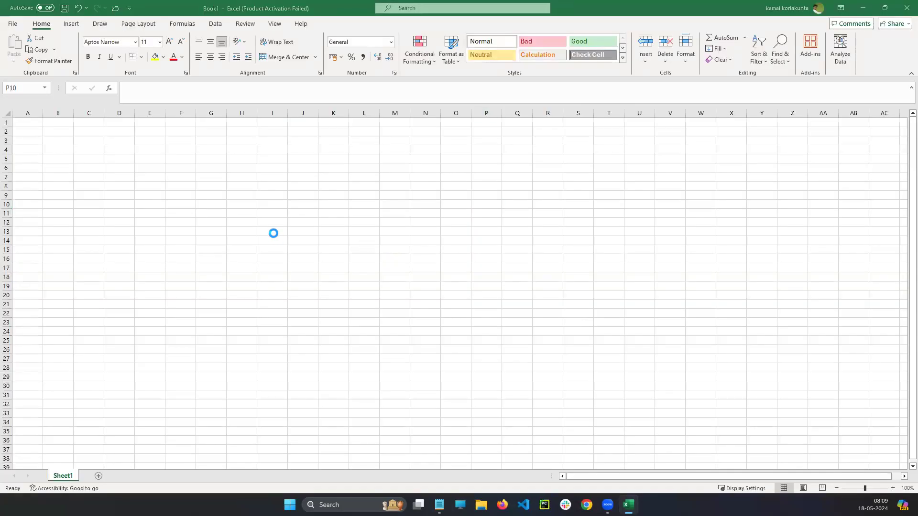
click(364, 195)
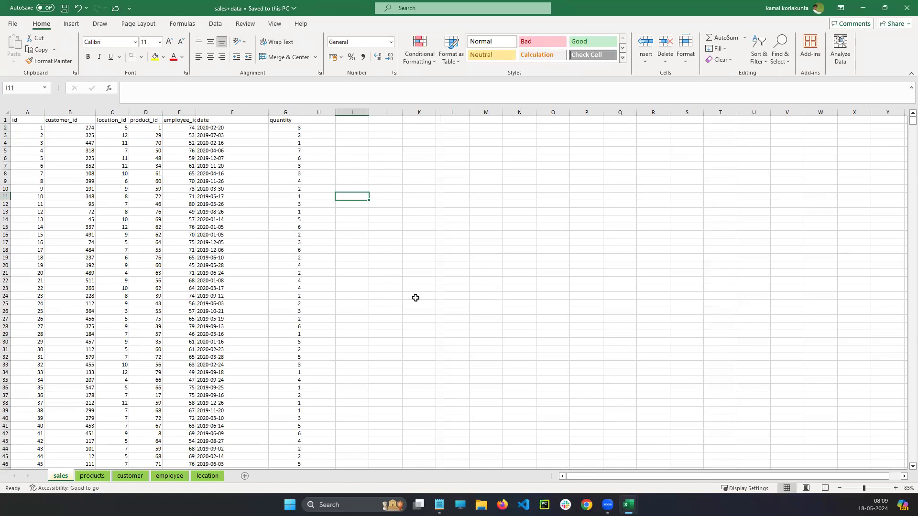
Look through the location, employee and customer sheets, and select cell F1 on the products sheet
click(207, 476)
click(180, 479)
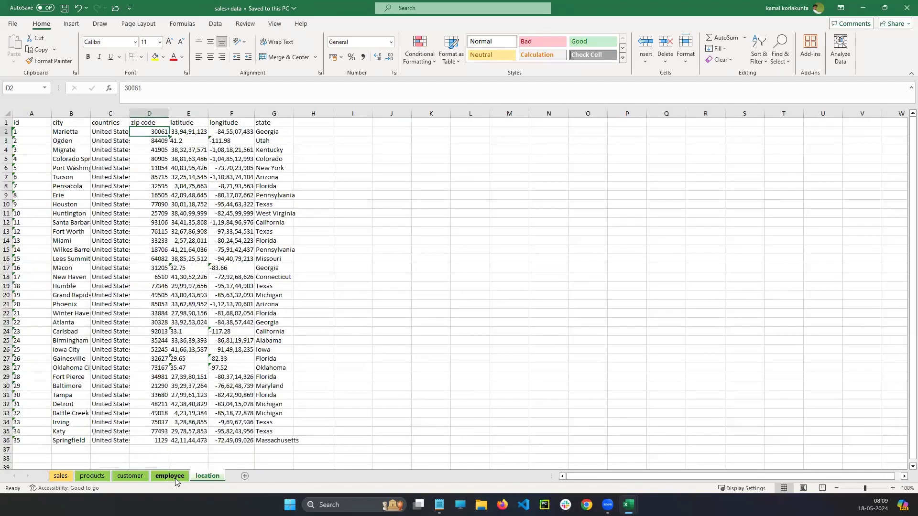
click(137, 478)
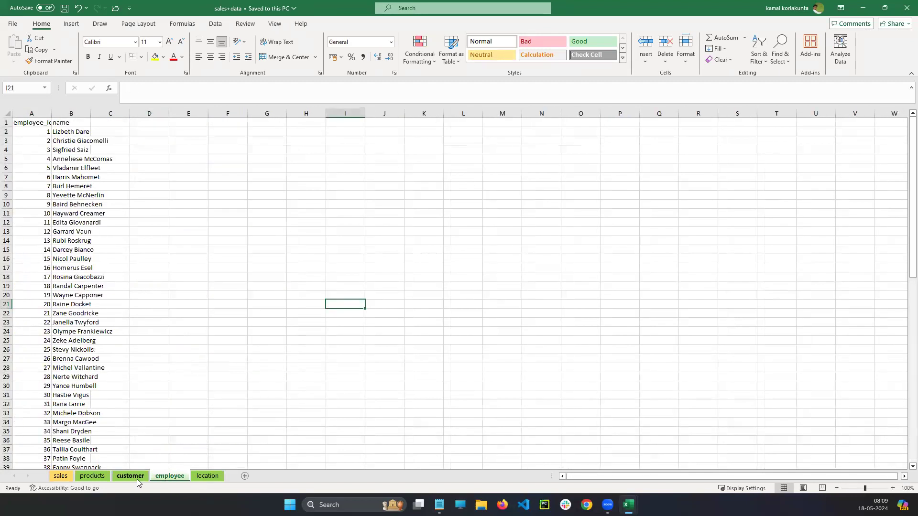
click(92, 476)
click(272, 148)
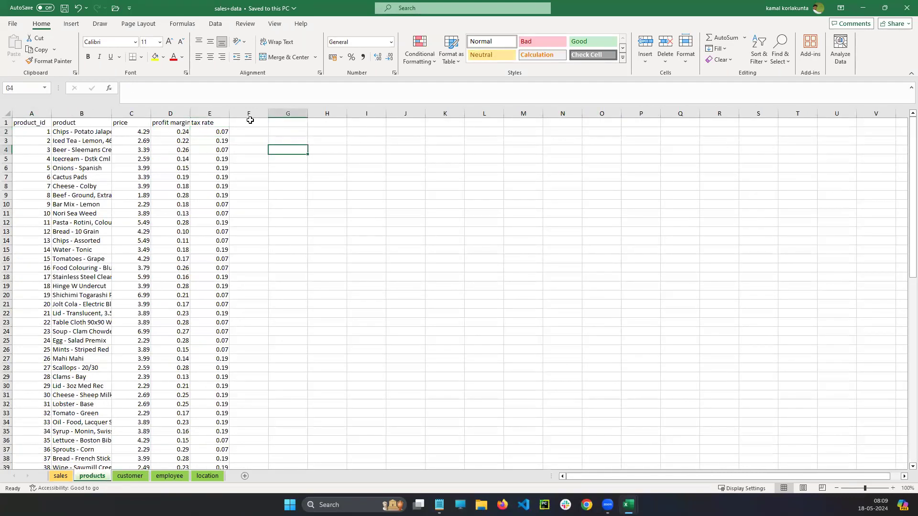
click(251, 122)
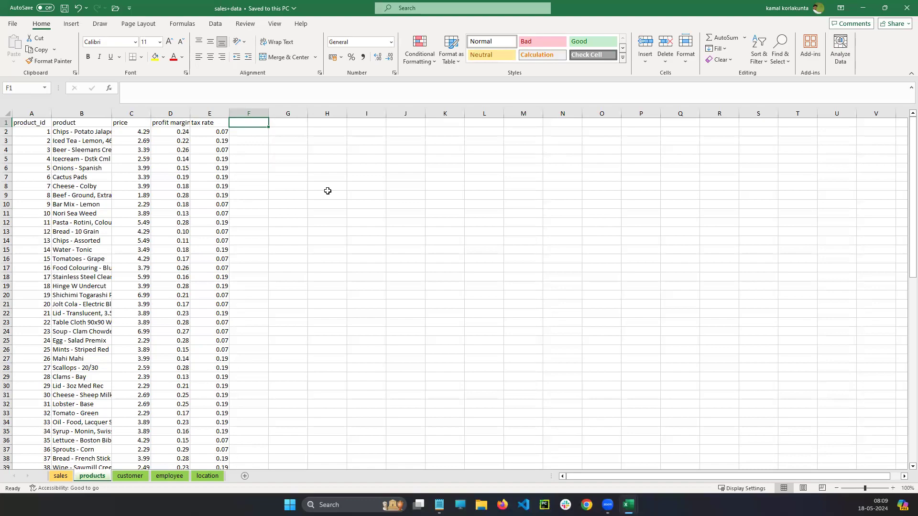
Switch to the Notepad note and append "-> need to implement" to the Math Formulas heading
click(439, 505)
drag(42, 122, 104, 121)
click(147, 120)
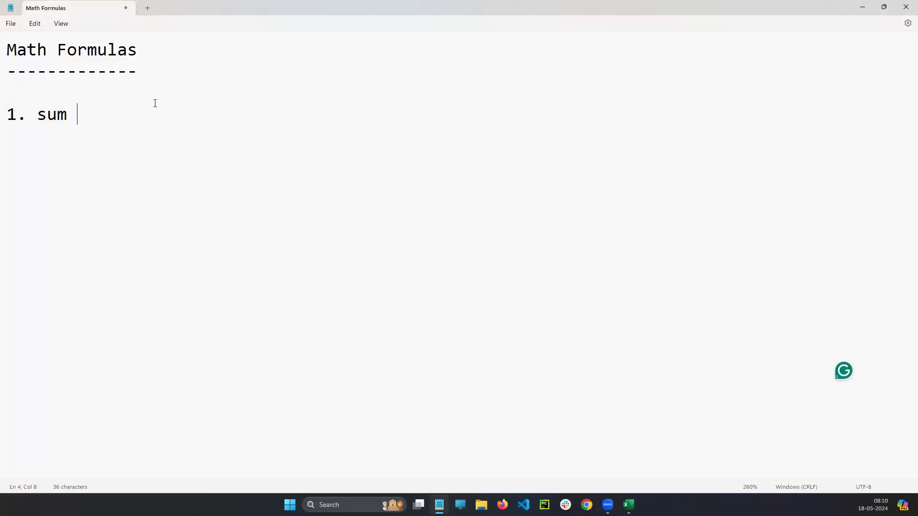
click(179, 60)
text(-> need to implee)
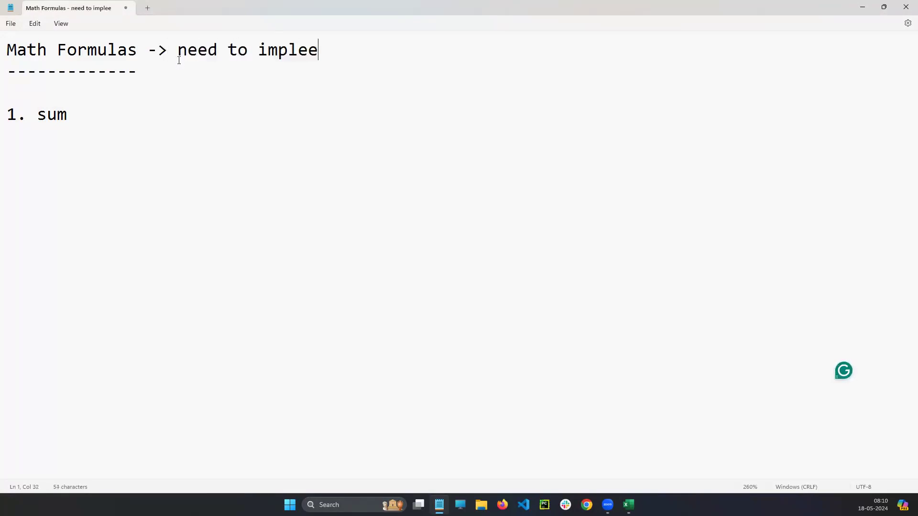
key(BackSpace)
text(ment )
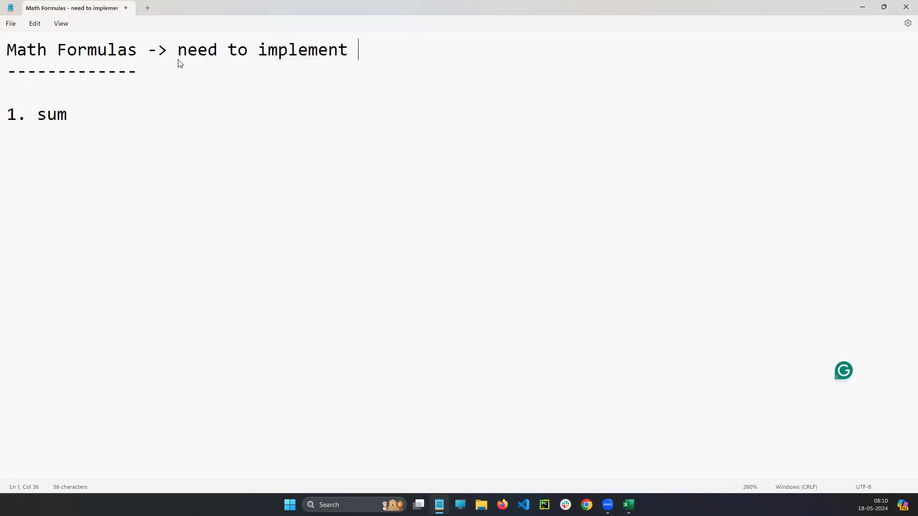
text(in the form of)
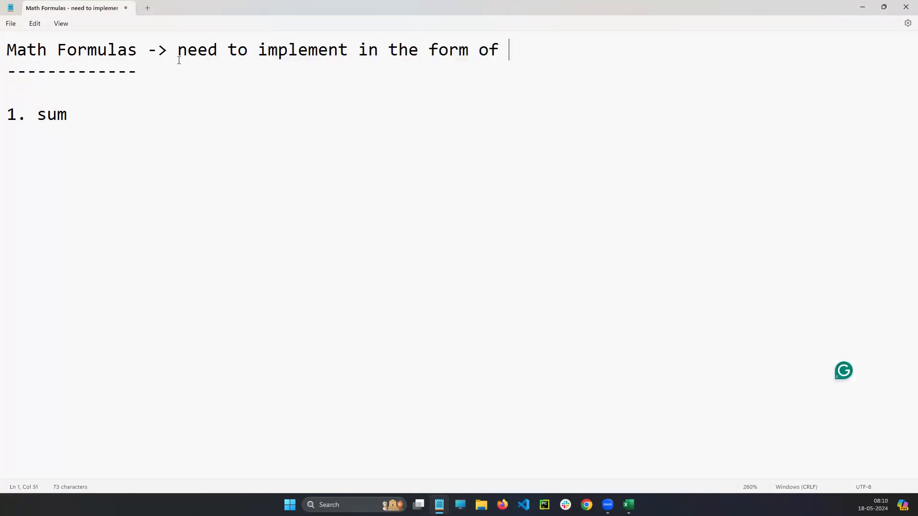
key(BackSpace)
key(BackSpace)
key(BackSpace)
key(BackSpace)
key(BackSpace)
key(BackSpace)
key(BackSpace)
key(BackSpace)
key(BackSpace)
key(BackSpace)
key(BackSpace)
key(BackSpace)
key(BackSpace)
key(BackSpace)
key(BackSpace)
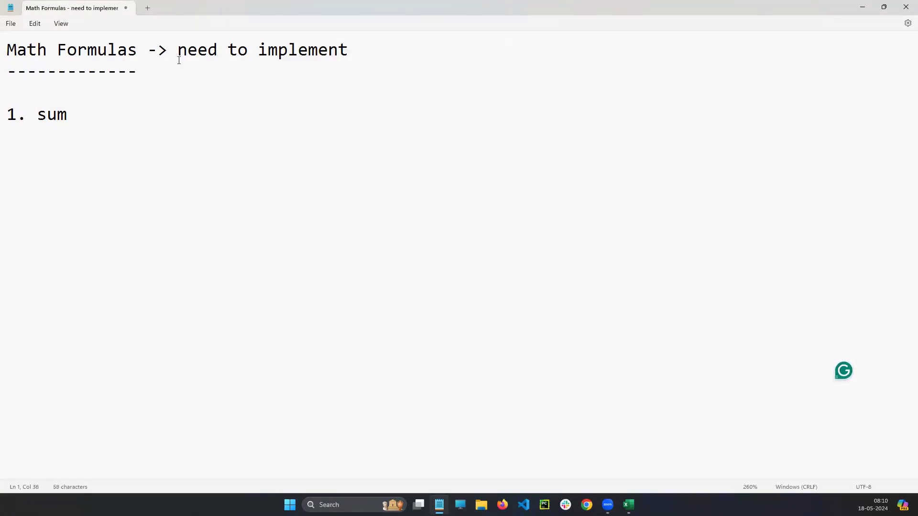
Complete the heading line of the note with "using = operator"
text(using = )
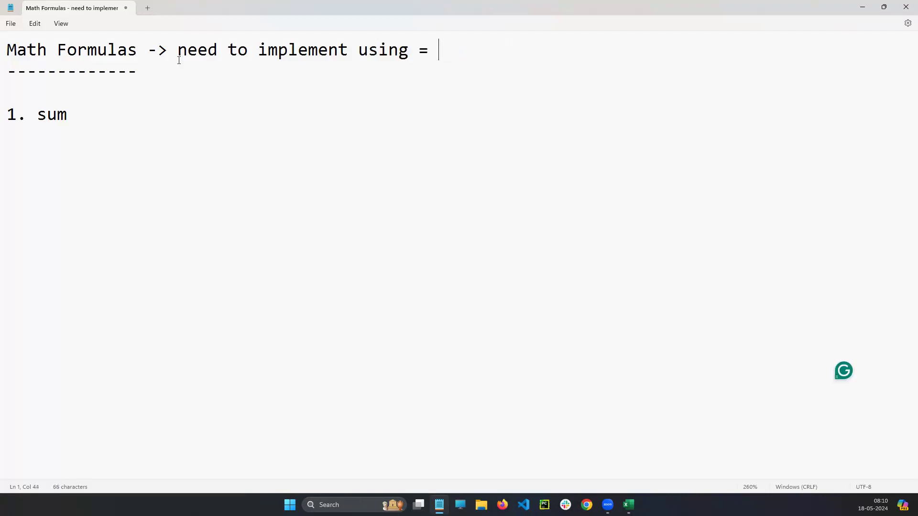
text(operatore)
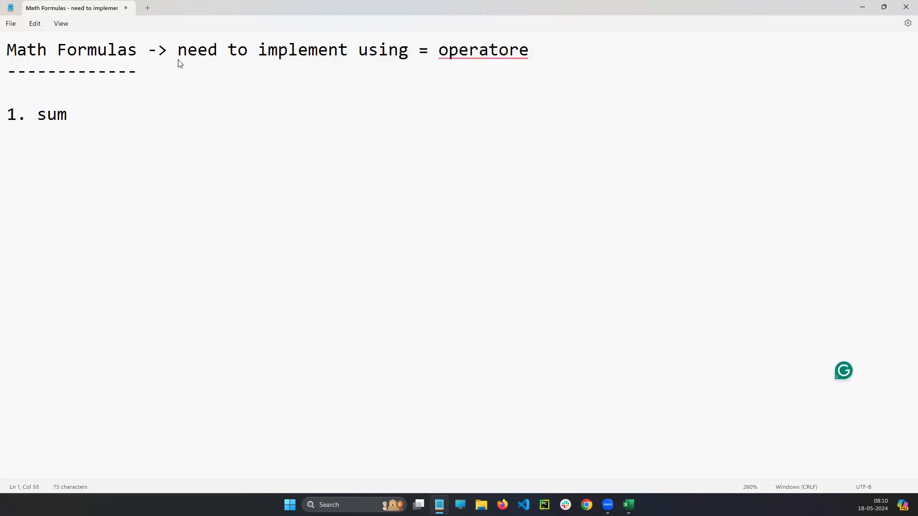
key(BackSpace)
key(BackSpace)
click(420, 54)
drag(419, 55, 427, 55)
click(431, 61)
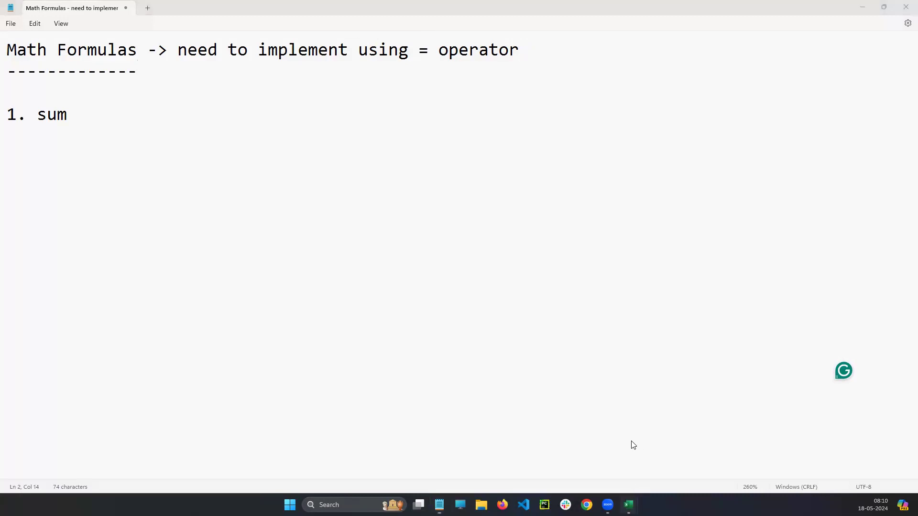
Switch back to the sales+data workbook in Excel and enter 2+2 without an equals sign in cell L12 of the products sheet
mouse_move(629, 505)
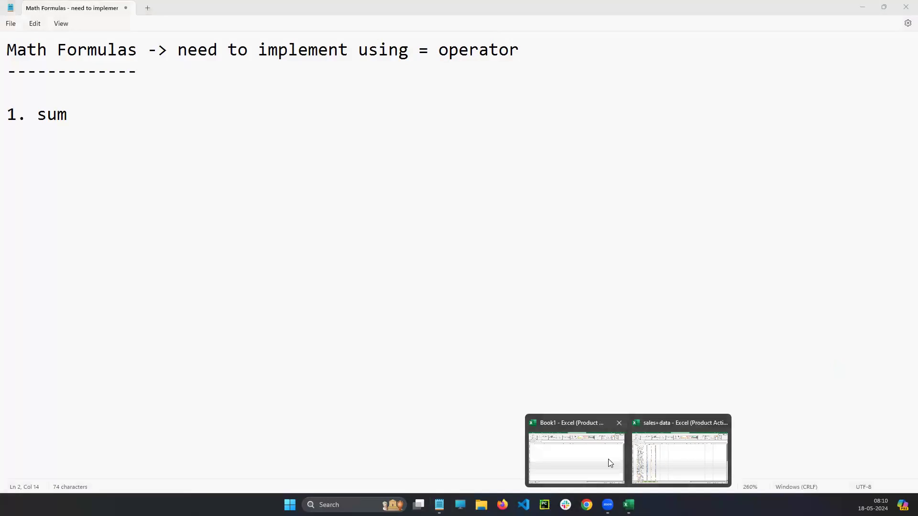
click(666, 459)
click(483, 222)
double_click(483, 222)
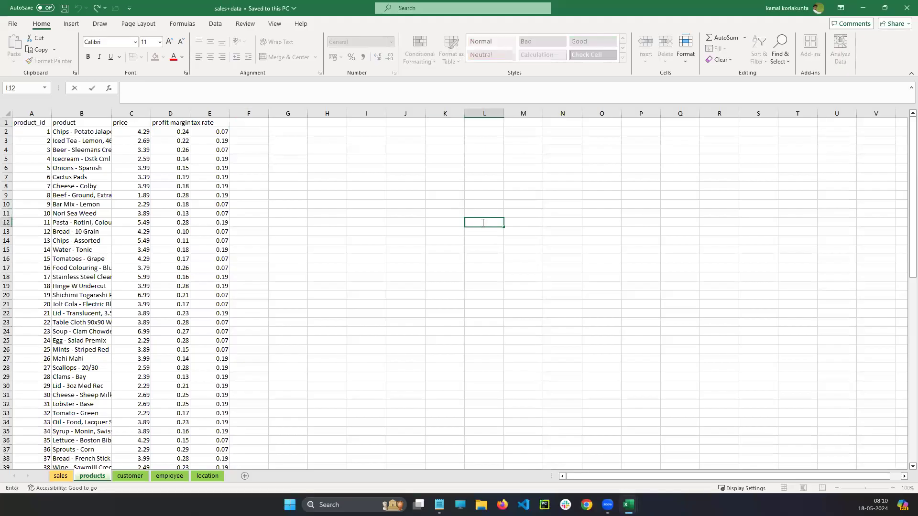
text(2+2)
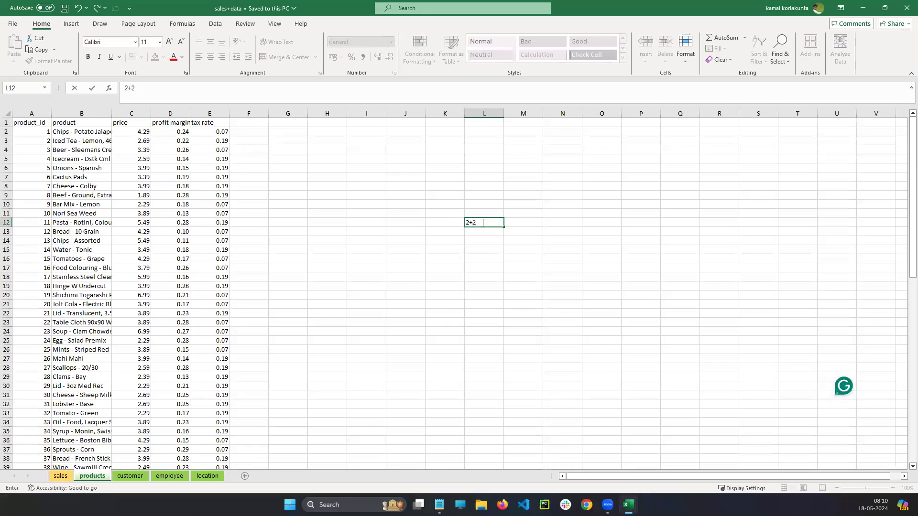
key(Return)
click(482, 222)
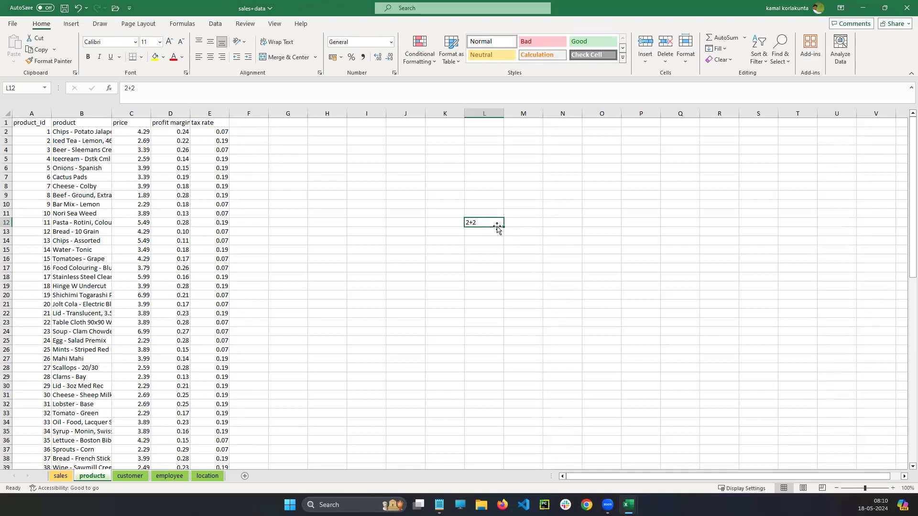
Enter the text USA in cell L11 and compare it with the entry in cell L12
click(470, 209)
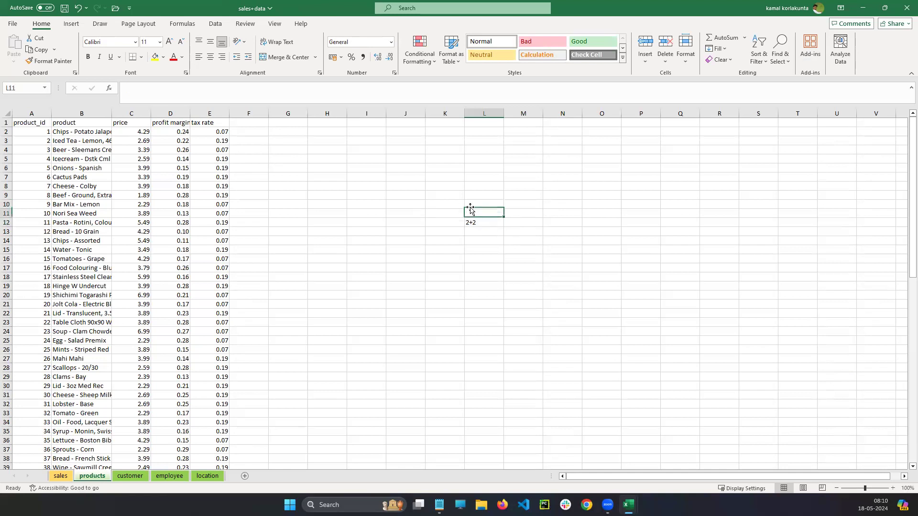
double_click(471, 215)
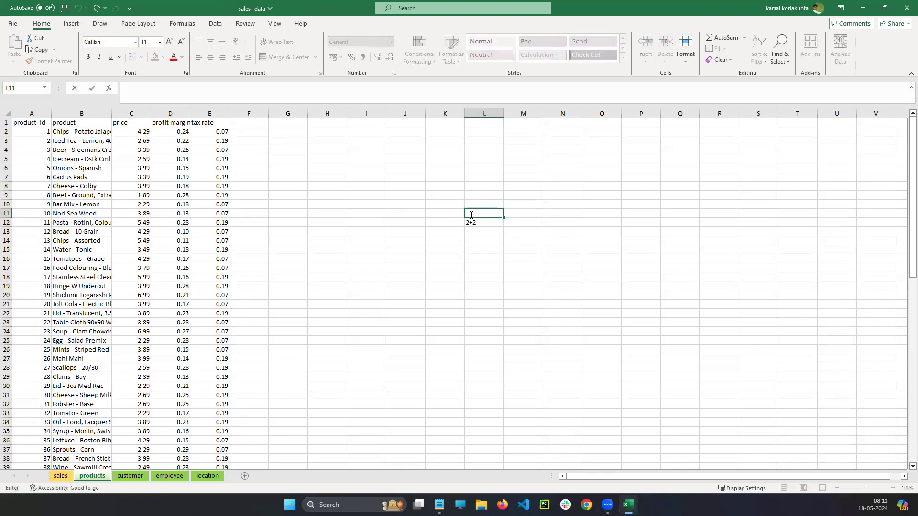
text(USA)
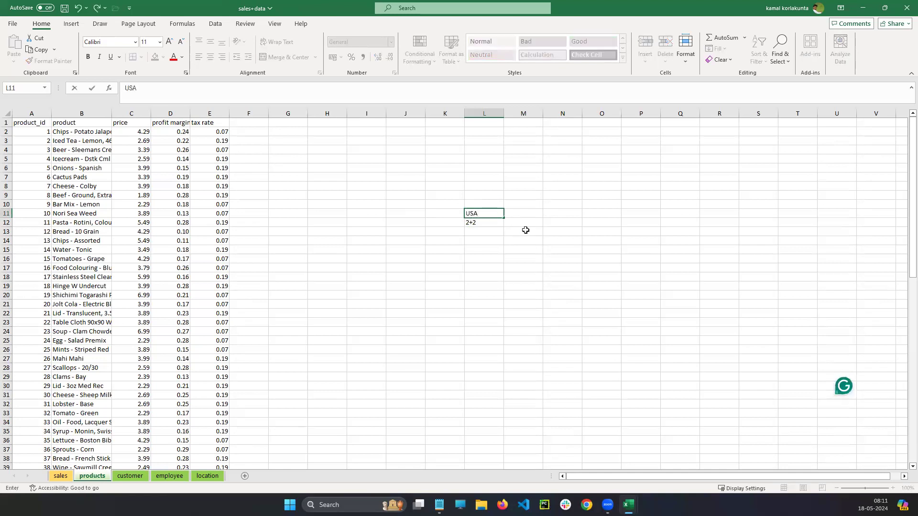
click(525, 230)
click(495, 214)
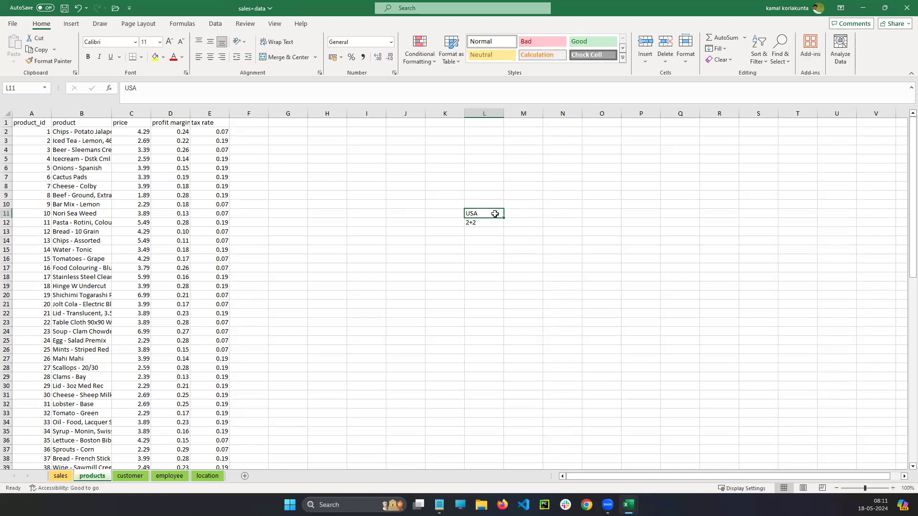
click(483, 232)
double_click(488, 208)
click(602, 216)
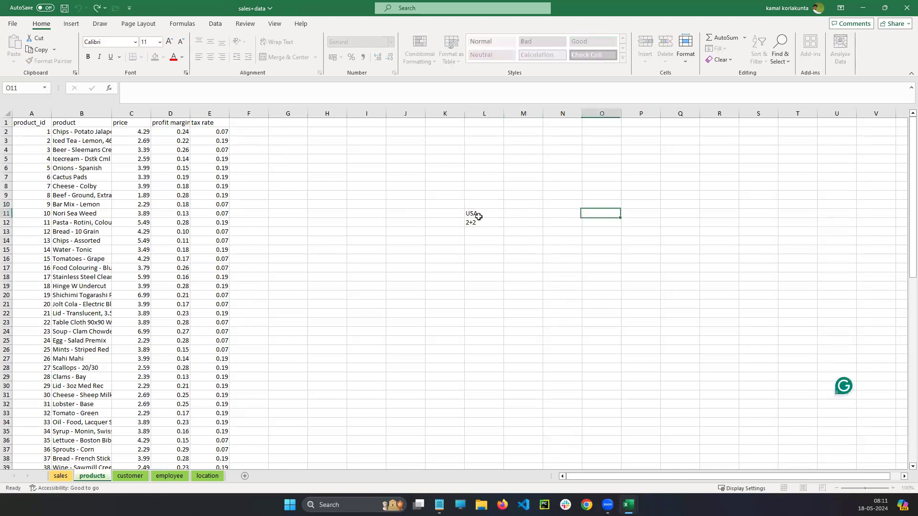
click(480, 222)
click(482, 214)
click(480, 222)
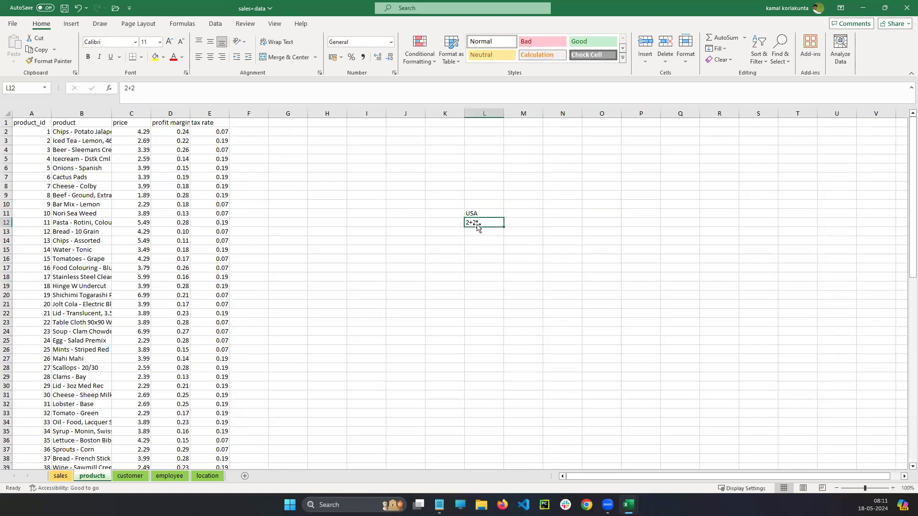
Clear the contents of cells L11 and L12 on the products sheet
double_click(478, 214)
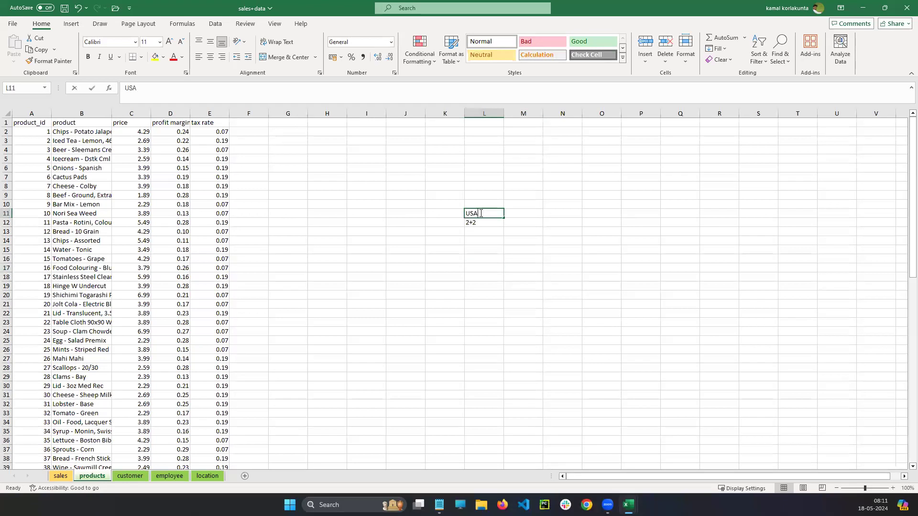
double_click(471, 213)
key(BackSpace)
double_click(486, 223)
drag(486, 223, 452, 220)
key(BackSpace)
click(488, 241)
Enter the formula =2+2 in cell L12 and select the cell to check its formula and result
click(484, 225)
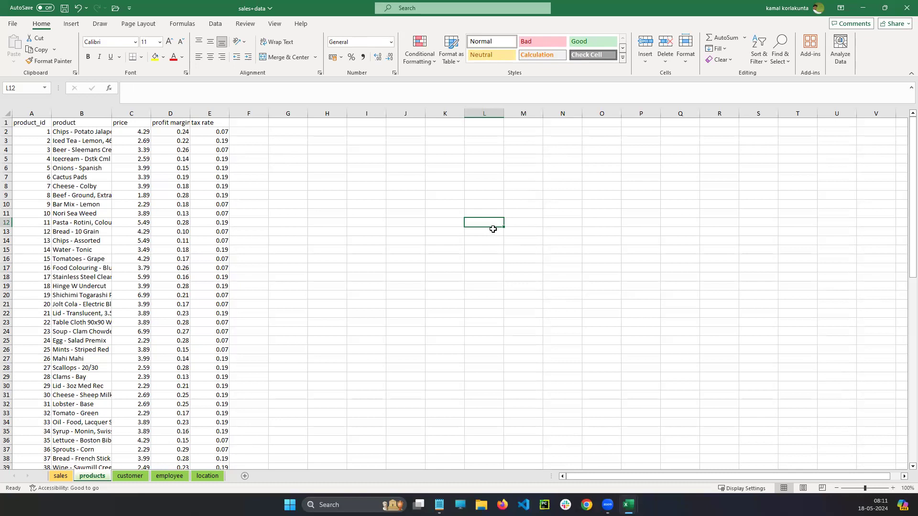
double_click(485, 223)
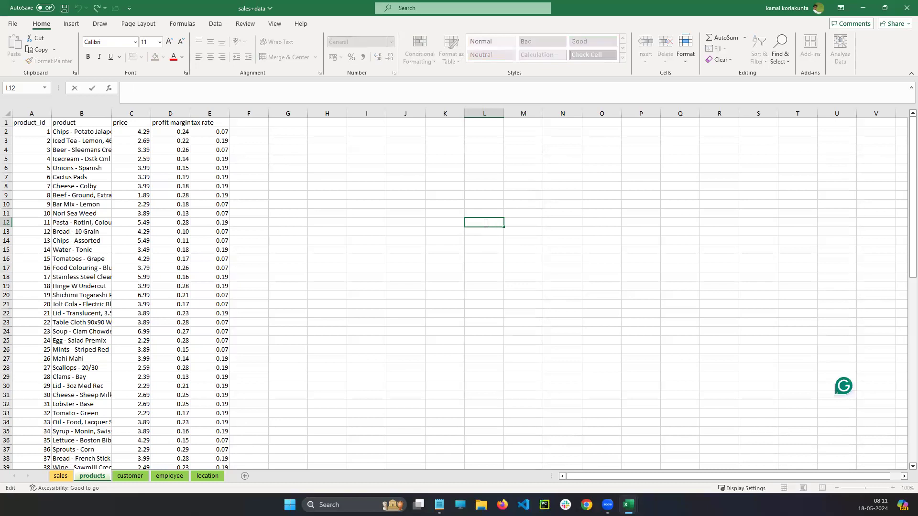
text(=)
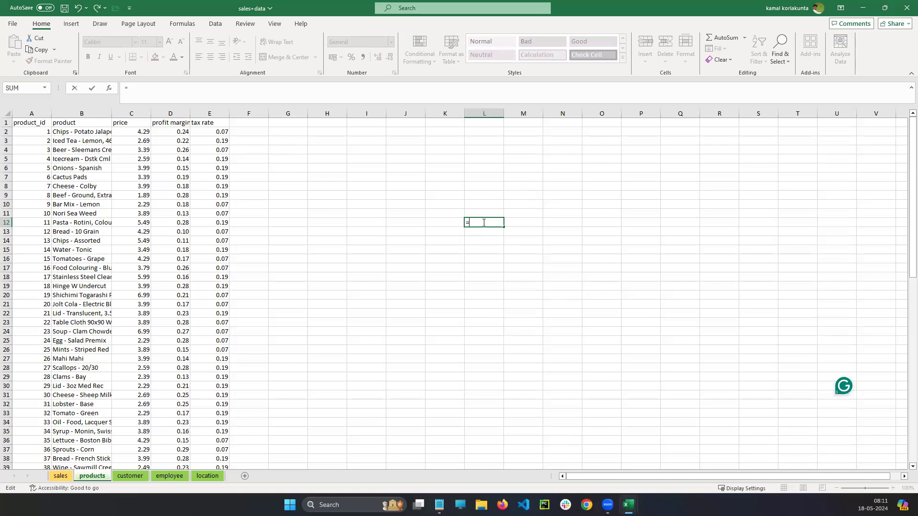
text(2+2)
key(Return)
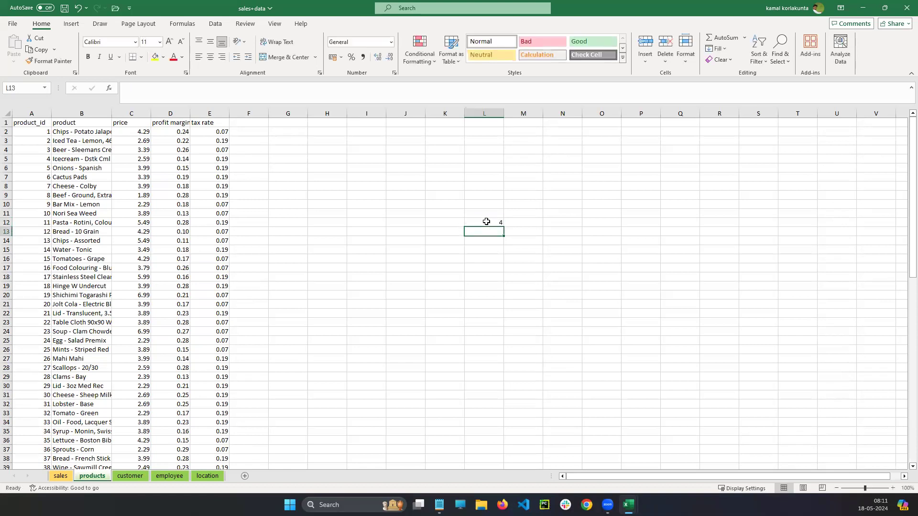
click(484, 223)
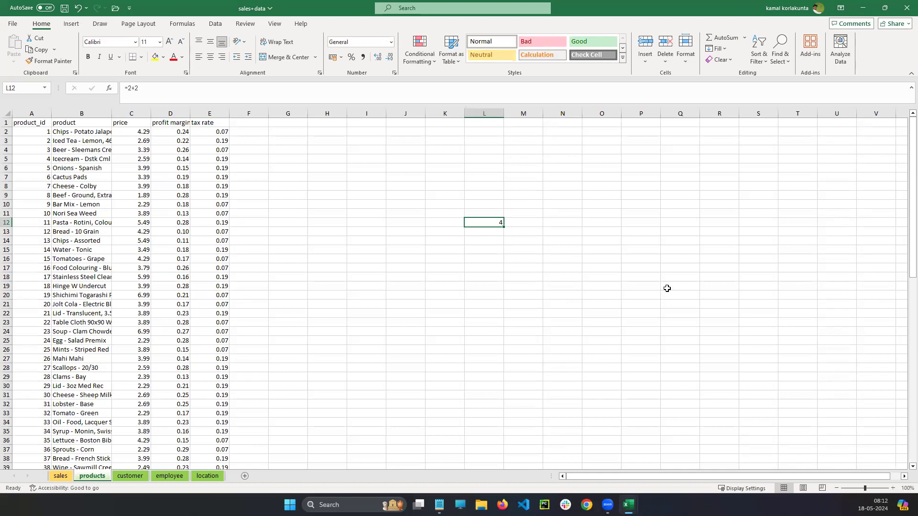
Enter 10-20 without an equals sign in cell L13 and select the cell to inspect its contents
click(488, 239)
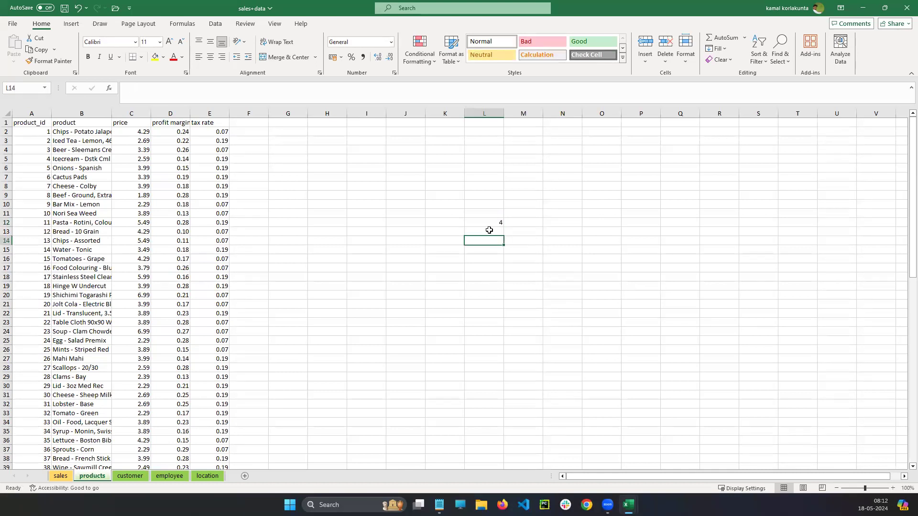
double_click(490, 230)
text(10-2)
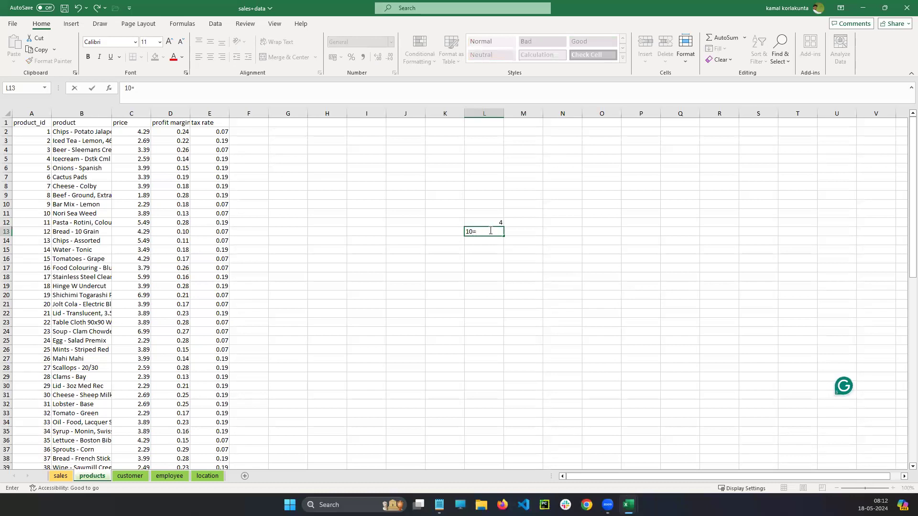
text(0)
key(Return)
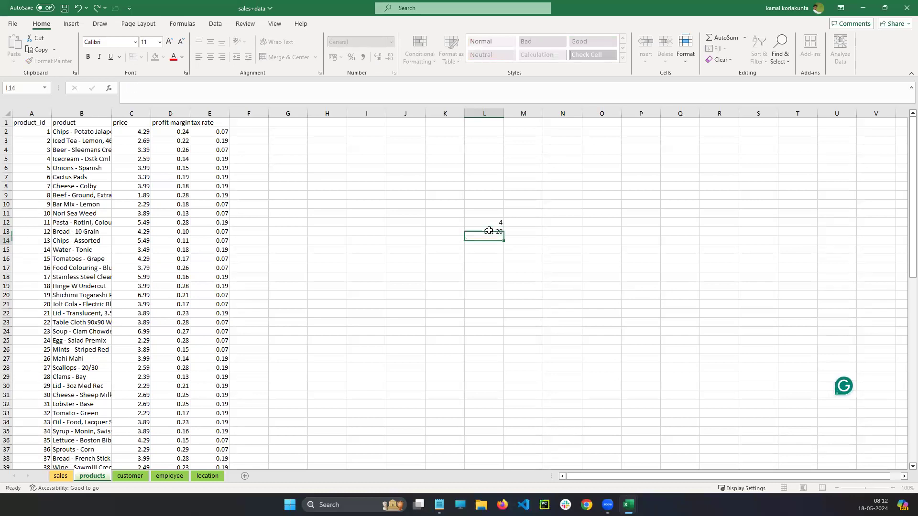
click(489, 231)
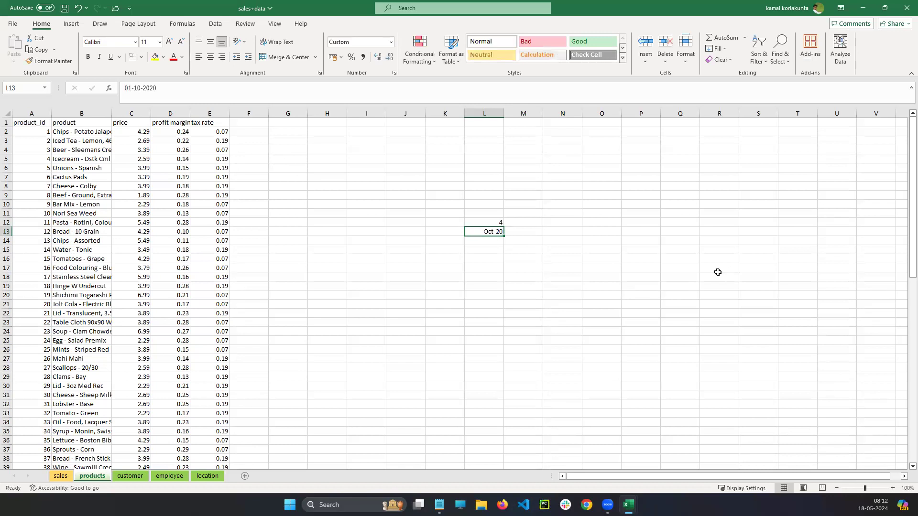
Replace the entry in cell L13 with the formula =10-20
double_click(496, 233)
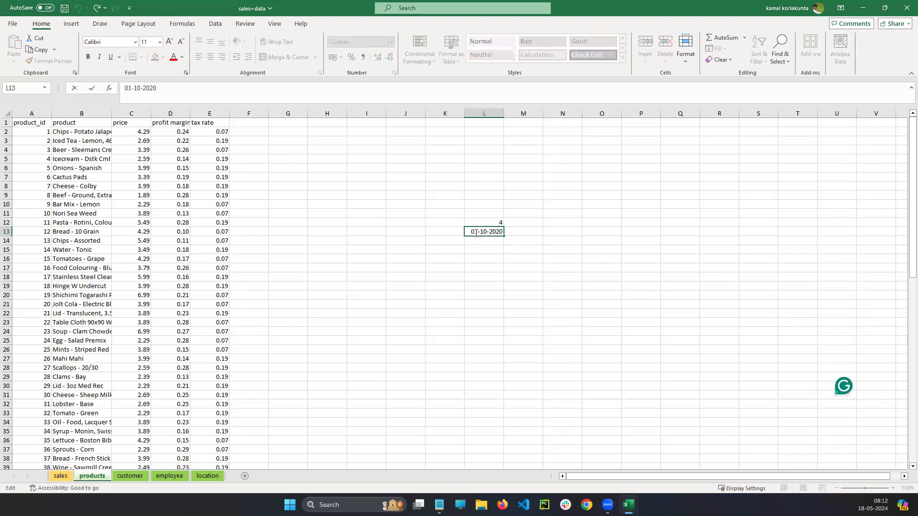
mouse_move(469, 231)
mouse_down()
mouse_move(479, 231)
mouse_move(468, 233)
mouse_up()
click(489, 250)
double_click(498, 230)
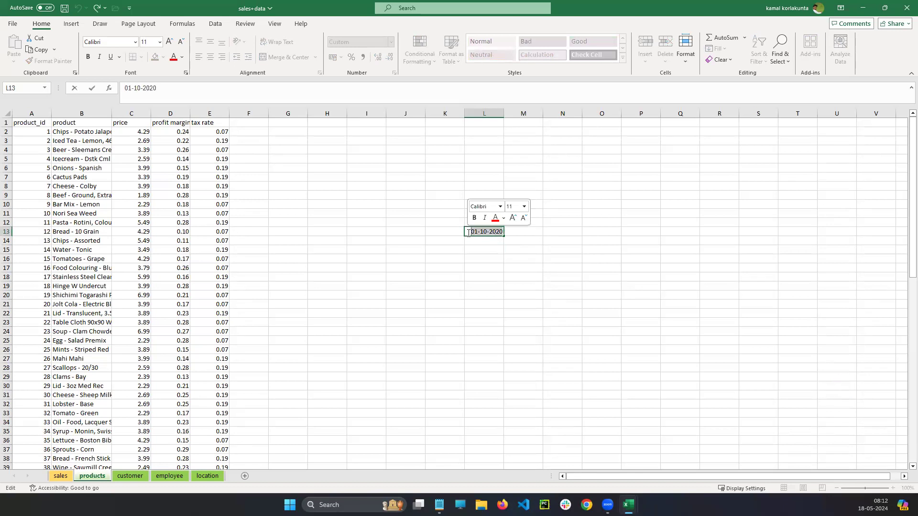
text(=)
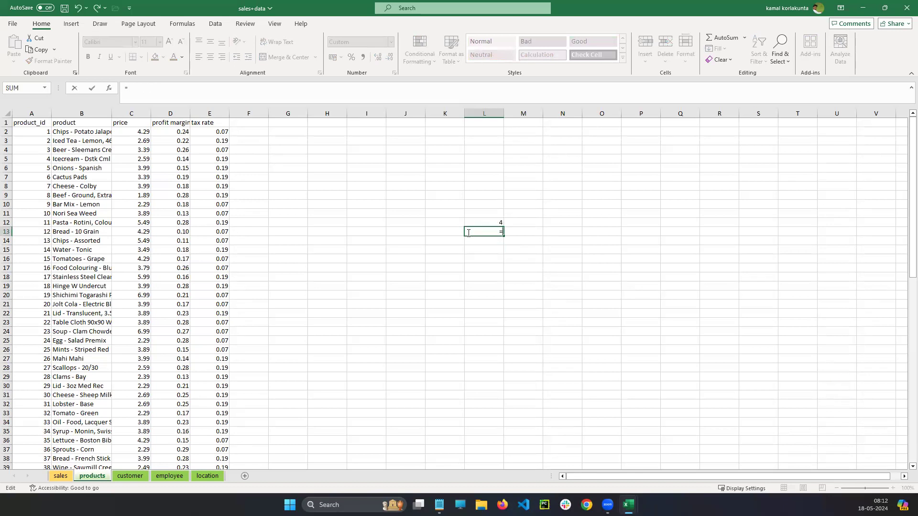
text(10-20)
key(Return)
click(467, 233)
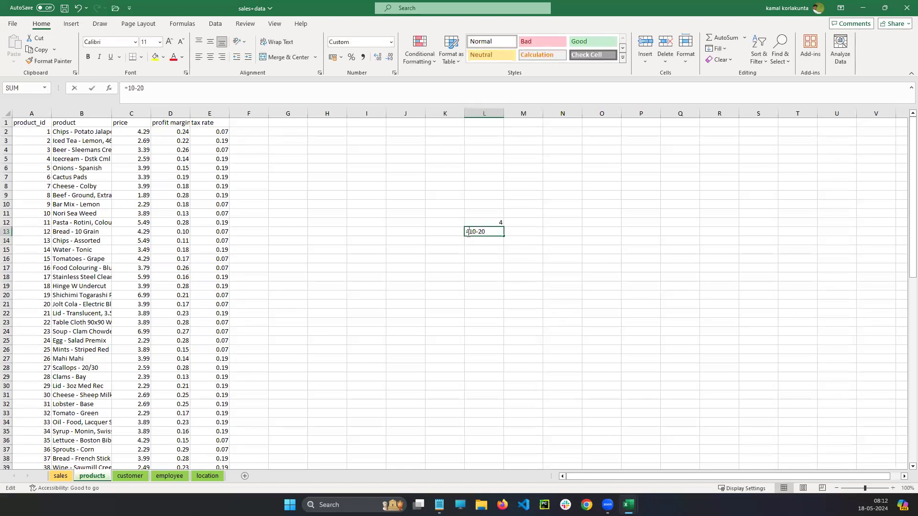
Enclose the subtraction in cell L13 in parentheses so the formula is =(10-20)
double_click(469, 233)
text(()
key(End)
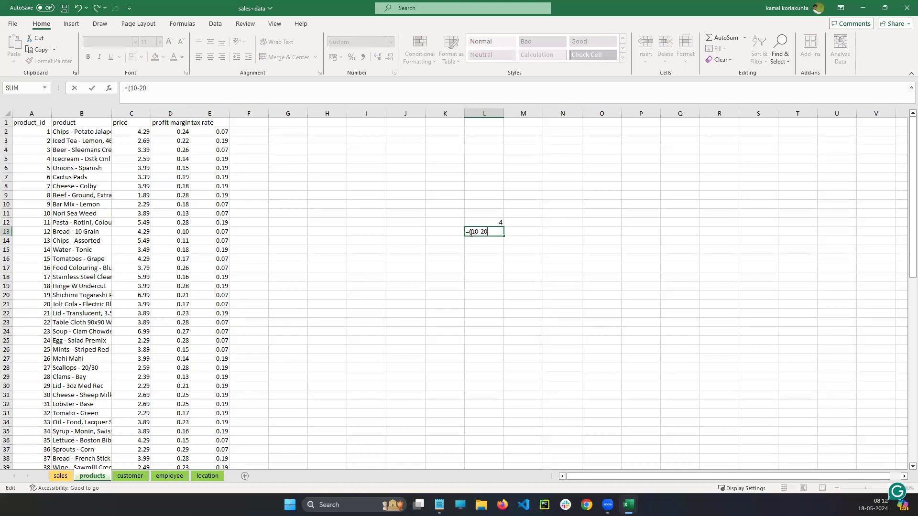
text())
key(ctrl+Return)
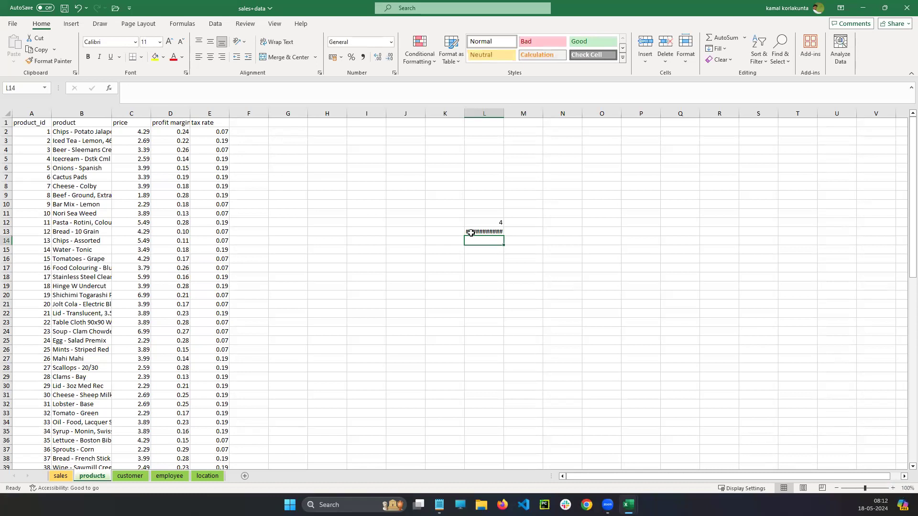
Change the formula in cell L13 to =10*20 and select the cell to check its contents
double_click(471, 233)
drag(471, 233, 500, 233)
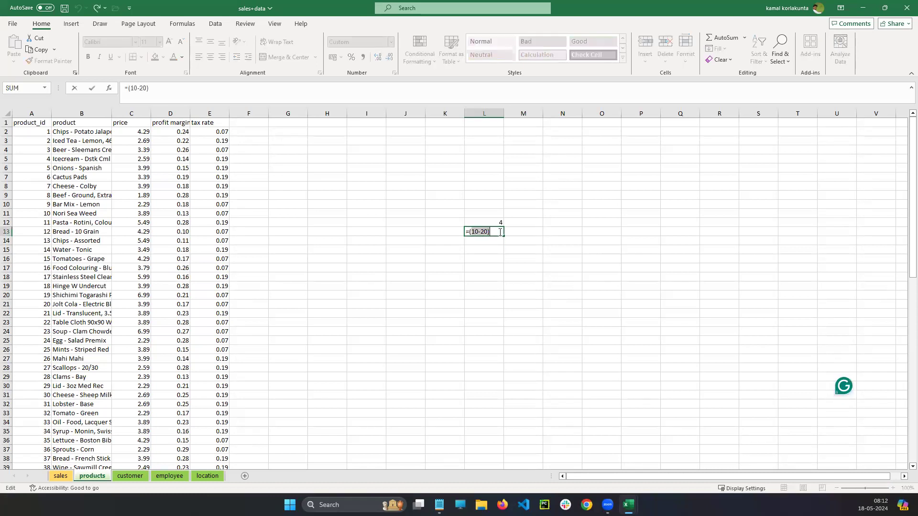
key(BackSpace)
text(*20)
key(Return)
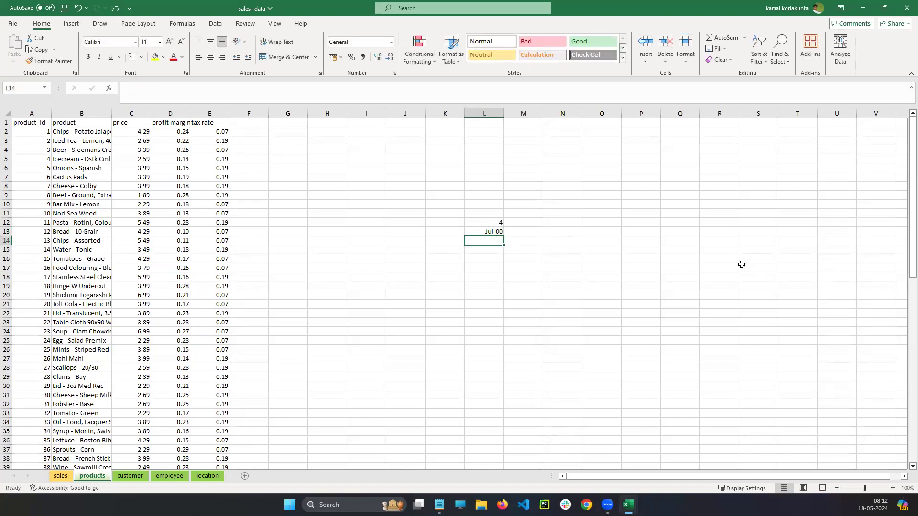
click(475, 224)
click(483, 232)
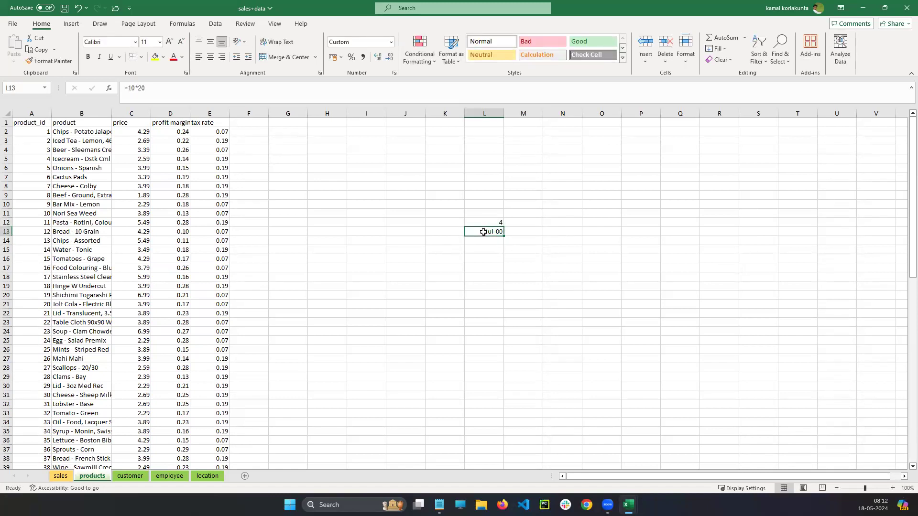
Delete the whole formula from cell L13 and leave the cell empty
double_click(484, 232)
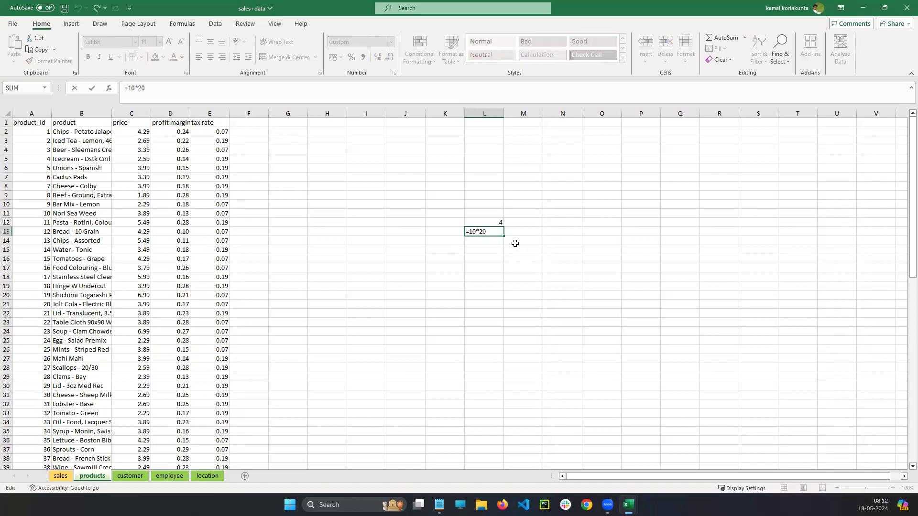
key(BackSpace)
key(BackSpace)
key(BackSpace)
key(BackSpace)
key(BackSpace)
key(BackSpace)
click(524, 268)
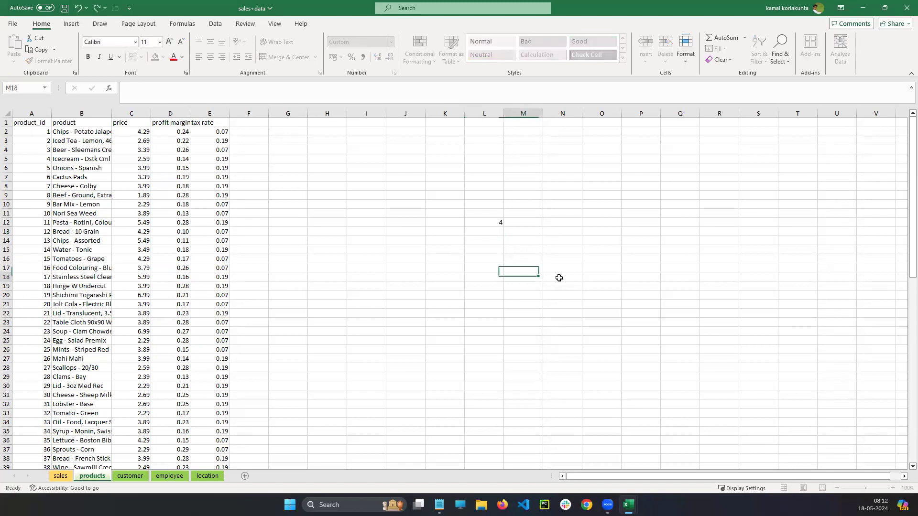
click(680, 186)
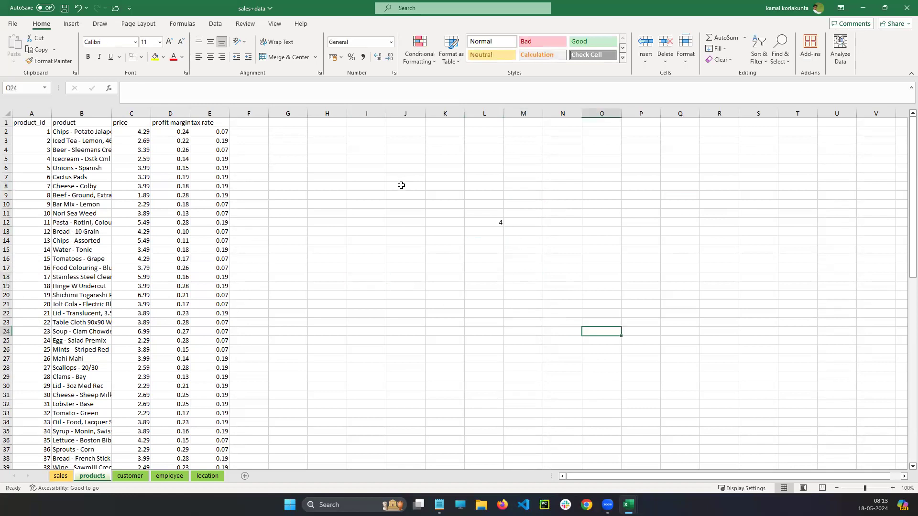
Enter the addition formula =1+2 in cell J8 of the products sheet
click(400, 184)
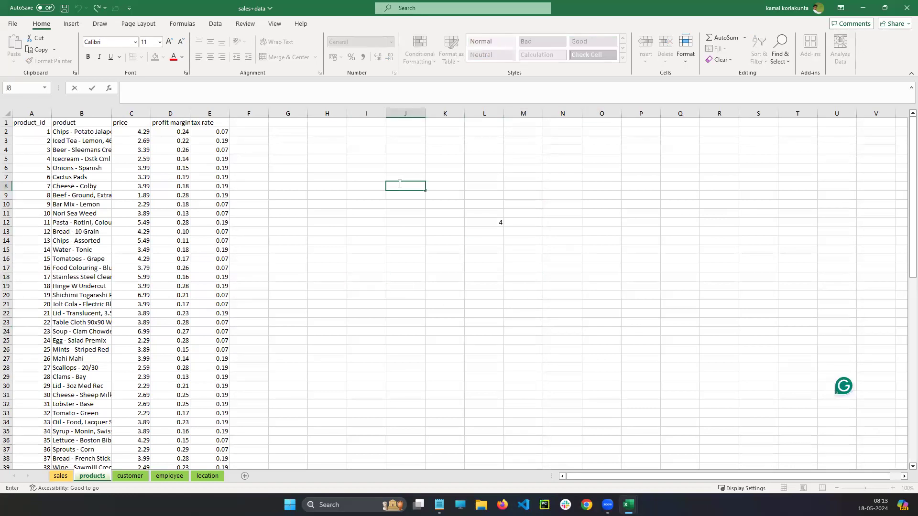
text(=1)
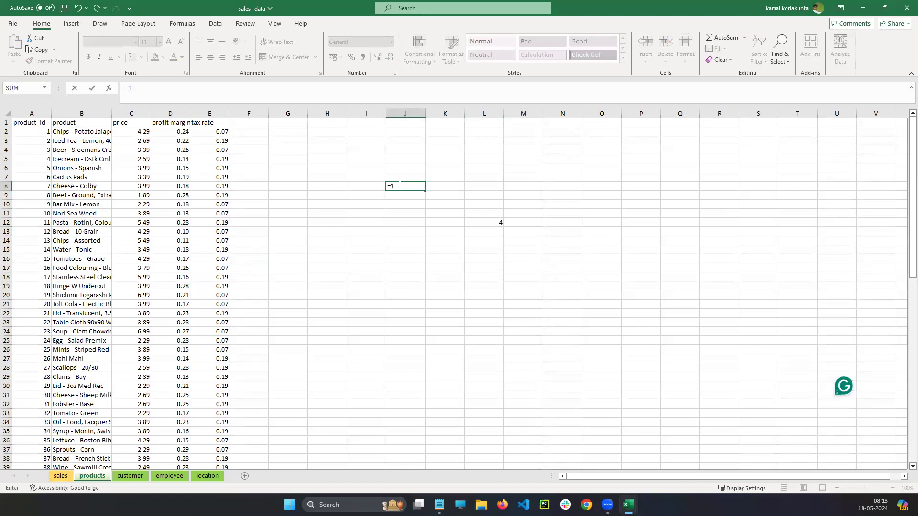
text(+2)
key(Return)
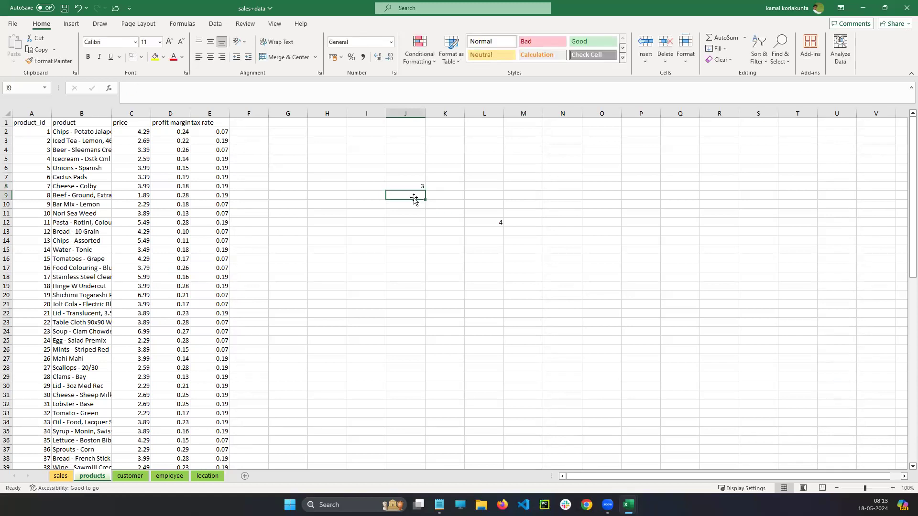
Enter the multiplication formula =1*8 in cell J9 and select the cell to check it
text(=)
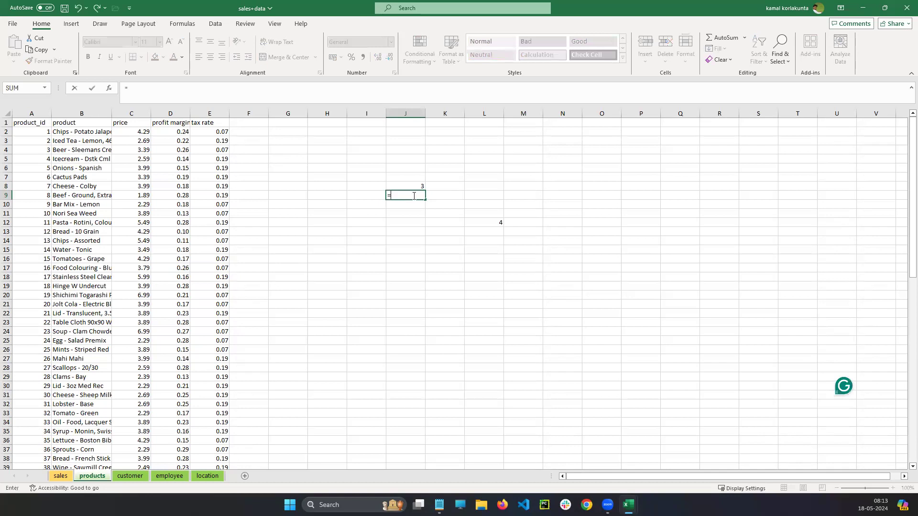
text(1*8)
key(Return)
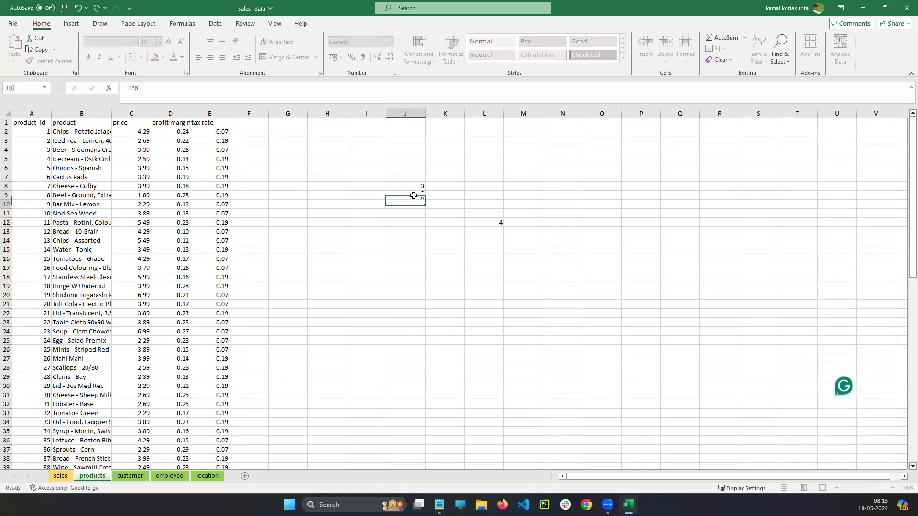
click(414, 196)
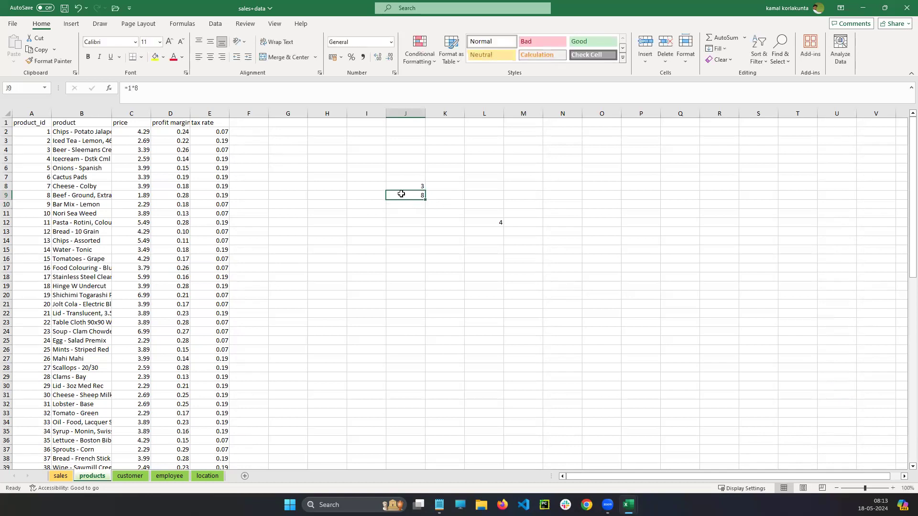
Edit the formula in cell J9 to =11*8 and select the cell to check it
double_click(401, 194)
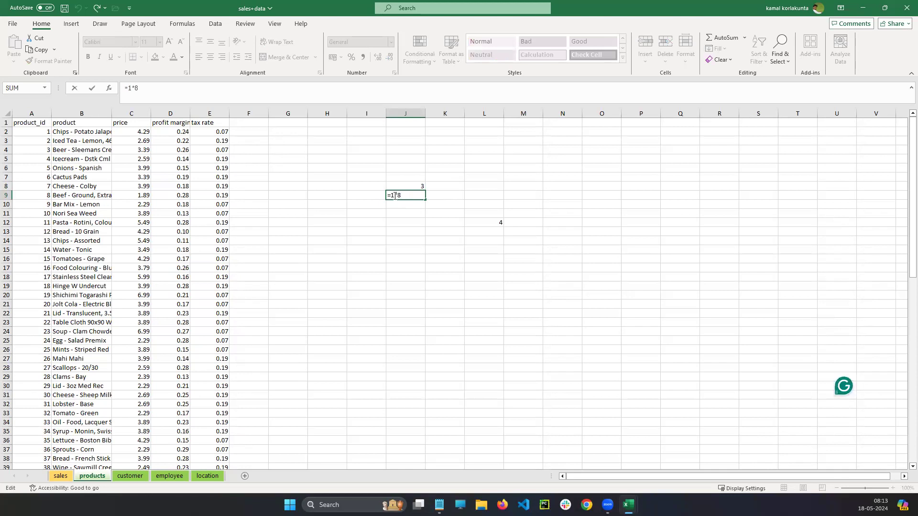
text(1)
key(Return)
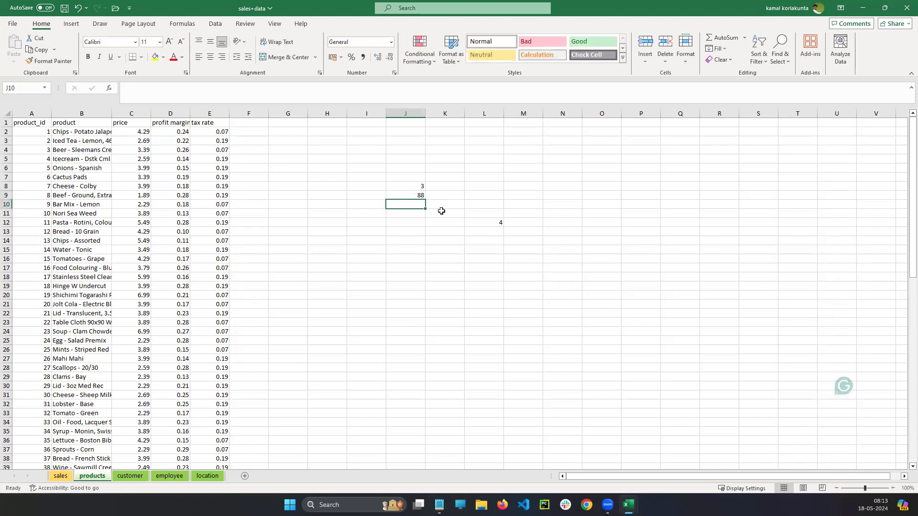
click(411, 196)
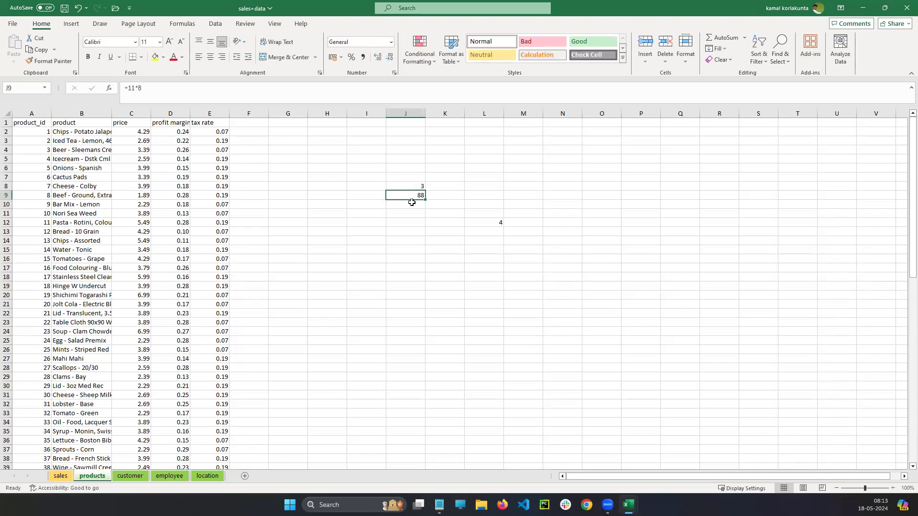
Enter the subtraction formula =5-2 in cell J10 and select the cell to check it
double_click(412, 205)
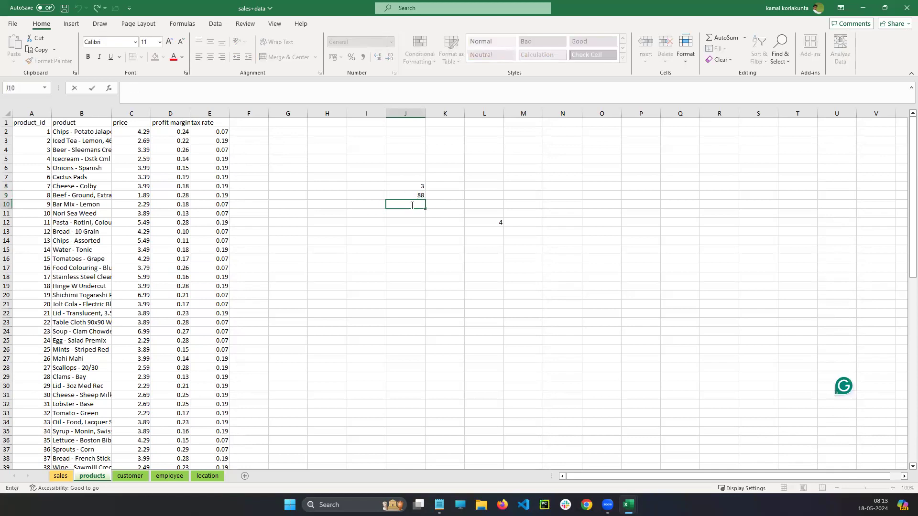
text(=5-2)
key(Return)
click(412, 205)
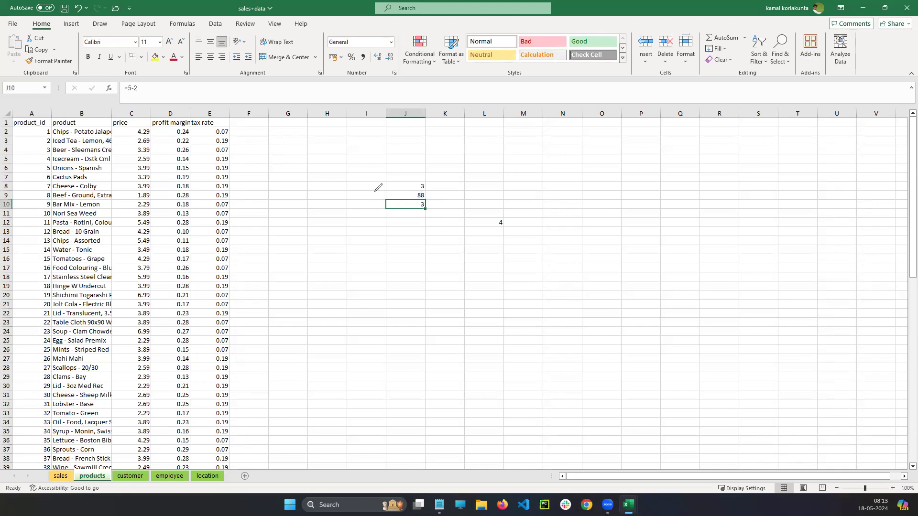
Mark the results in cells J8 to J10 with red ticks using the screen pen
mouse_move(399, 183)
mouse_down()
mouse_move(414, 177)
mouse_move(413, 194)
mouse_up()
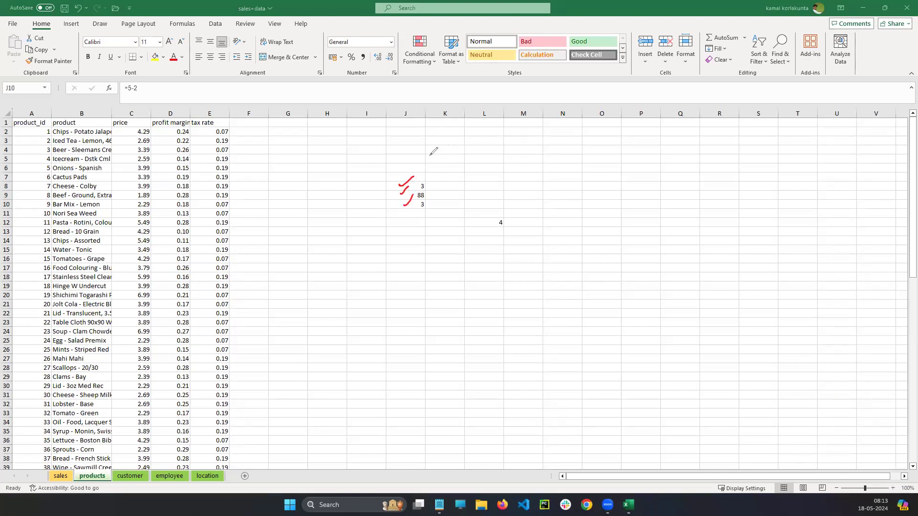
mouse_move(215, 89)
mouse_down()
mouse_move(233, 86)
mouse_move(230, 101)
mouse_up()
click(227, 81)
click(346, 123)
mouse_move(149, 128)
mouse_down()
mouse_move(136, 131)
mouse_move(154, 137)
mouse_move(152, 120)
mouse_up()
mouse_move(179, 125)
mouse_down()
mouse_move(182, 139)
mouse_move(189, 127)
mouse_move(174, 117)
mouse_move(177, 130)
mouse_move(177, 109)
mouse_move(174, 116)
mouse_up()
Enter the column header Result in cell F1, beside the tax rate header, and select that cell
click(247, 121)
double_click(247, 121)
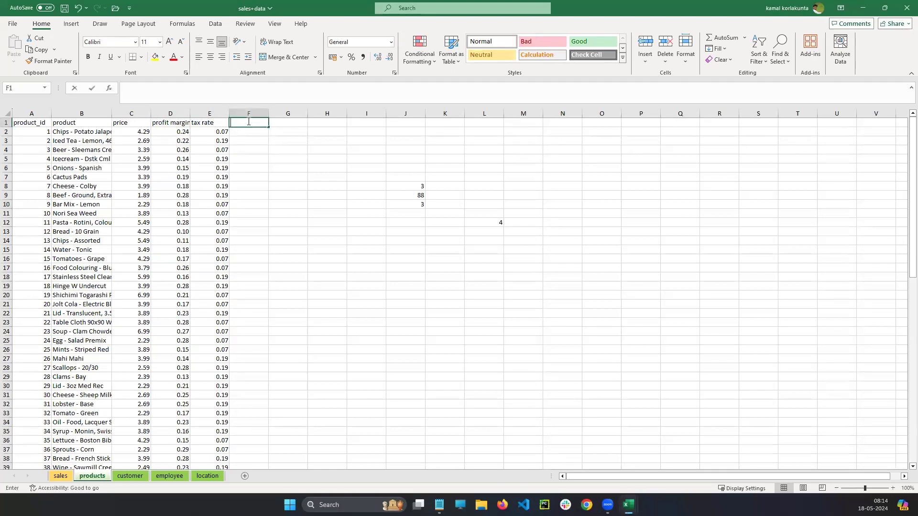
text(Result)
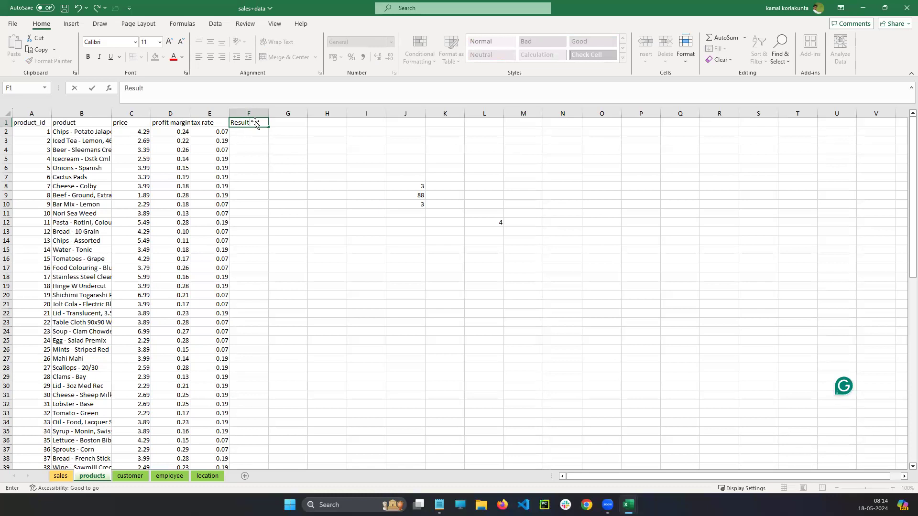
click(281, 132)
click(254, 124)
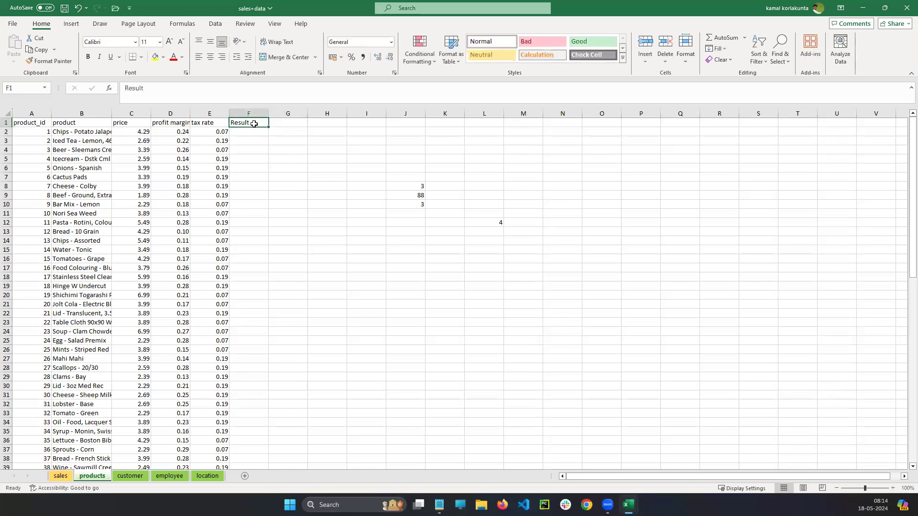
Format the Result header with middle and centre alignment, wrapped text and a yellow fill
click(210, 42)
click(210, 57)
click(280, 42)
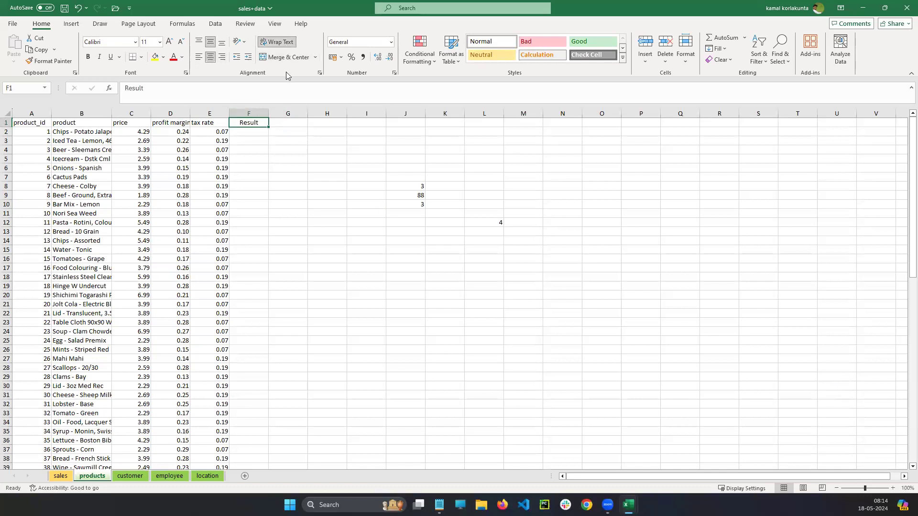
click(155, 57)
click(283, 122)
click(254, 130)
click(250, 123)
click(259, 139)
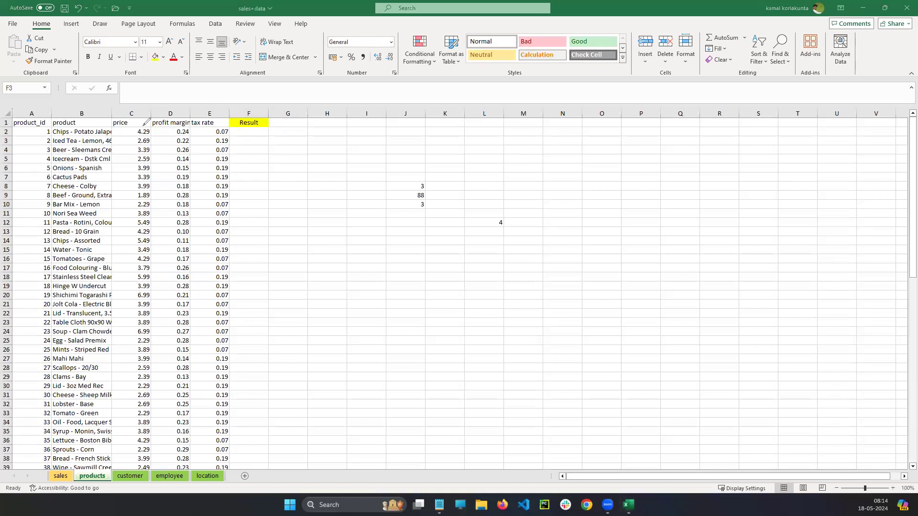
Circle the price and profit margin values in the first product rows, draw plus signs between them and result lines in column F, and erase the annotations
drag(143, 127, 166, 131)
mouse_move(163, 128)
mouse_down()
mouse_move(163, 136)
mouse_move(184, 126)
mouse_move(250, 131)
mouse_up()
mouse_move(152, 137)
mouse_down()
mouse_move(165, 144)
mouse_move(184, 137)
mouse_up()
drag(240, 142, 256, 141)
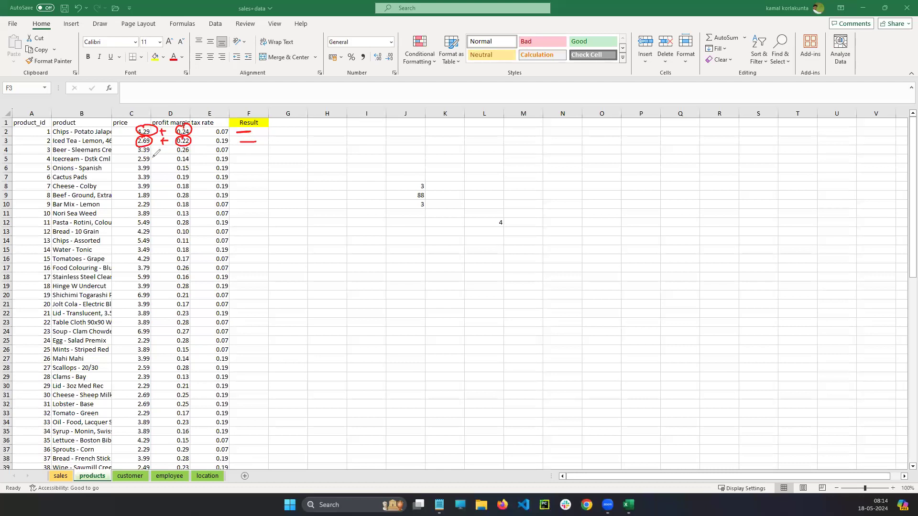
drag(150, 143, 167, 149)
drag(164, 146, 183, 146)
drag(244, 150, 254, 151)
key(e)
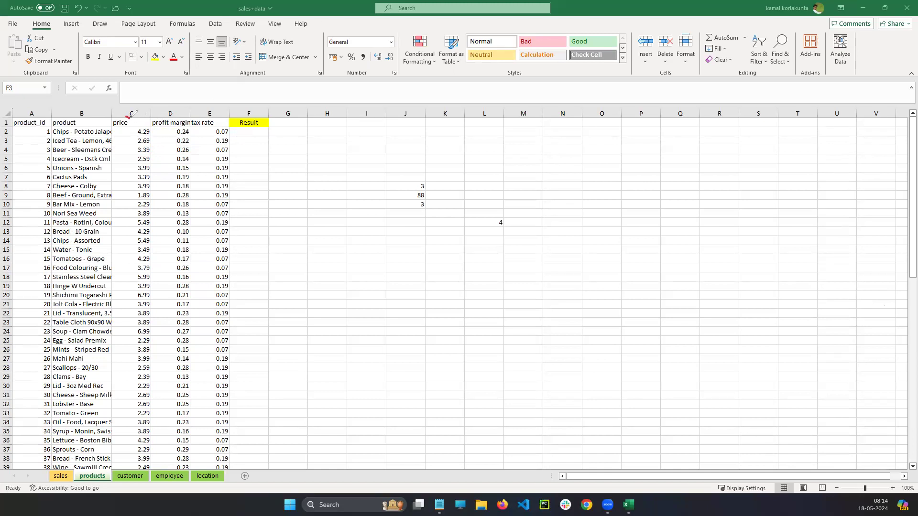
Circle the price and profit margin headers with the red screen pen and clear the marks
mouse_move(132, 114)
mouse_down()
mouse_move(127, 128)
mouse_move(165, 125)
mouse_up()
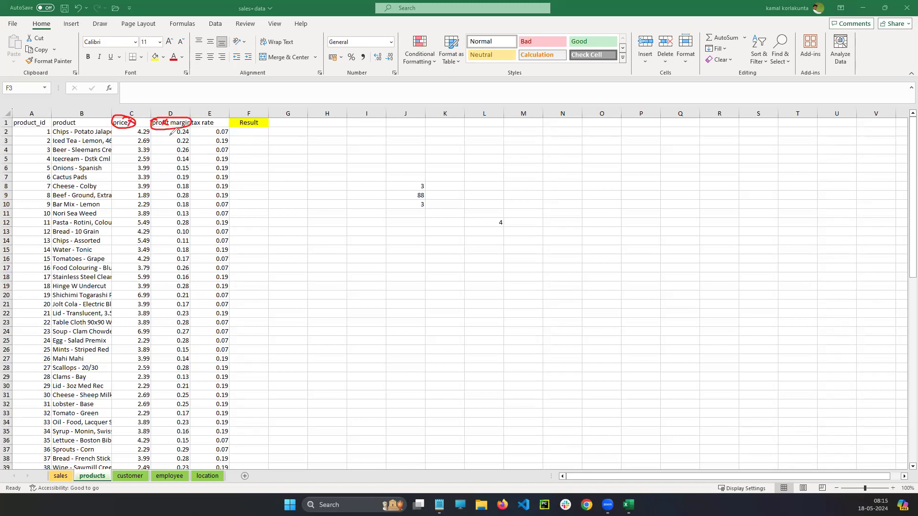
drag(127, 97, 133, 119)
mouse_move(167, 93)
mouse_down()
mouse_move(177, 113)
mouse_move(169, 118)
mouse_up()
click(833, 315)
Handwrite =c2+d2 over the empty sheet area with the screen pen, marking cells C2 and D2 and their column letters
drag(277, 254, 290, 254)
drag(279, 257, 287, 257)
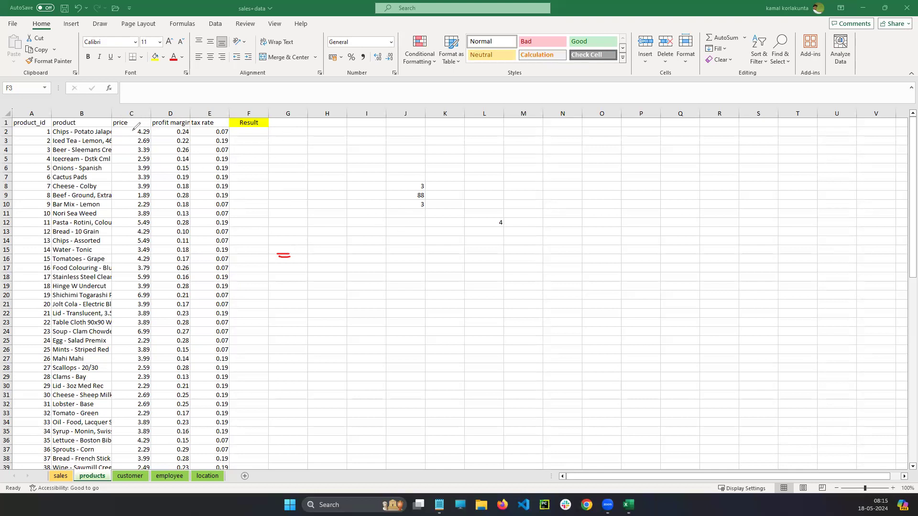
mouse_move(134, 128)
mouse_down()
mouse_move(134, 136)
mouse_move(192, 136)
mouse_up()
mouse_move(136, 108)
mouse_down()
mouse_move(128, 110)
mouse_move(136, 127)
mouse_move(29, 134)
mouse_move(37, 138)
mouse_up()
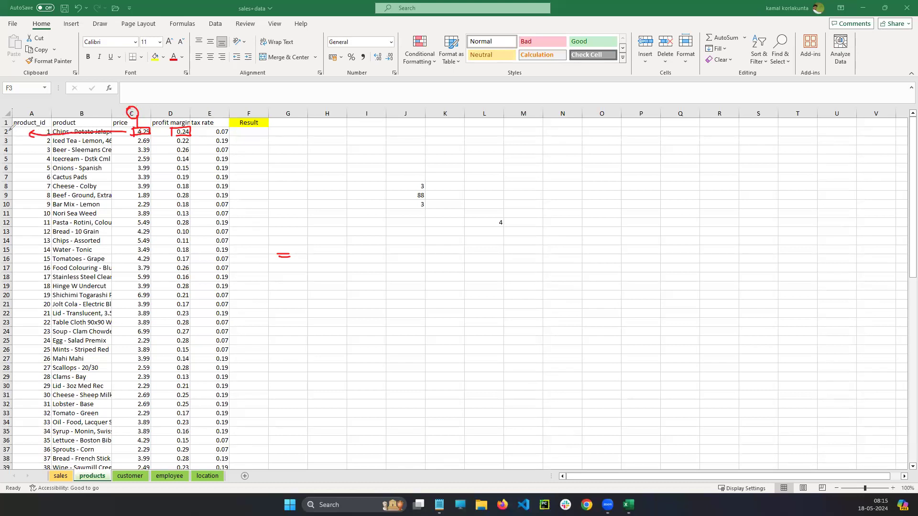
mouse_move(304, 248)
mouse_down()
mouse_move(305, 257)
mouse_move(333, 250)
mouse_up()
drag(329, 246, 328, 258)
drag(171, 105, 173, 123)
drag(341, 248, 367, 250)
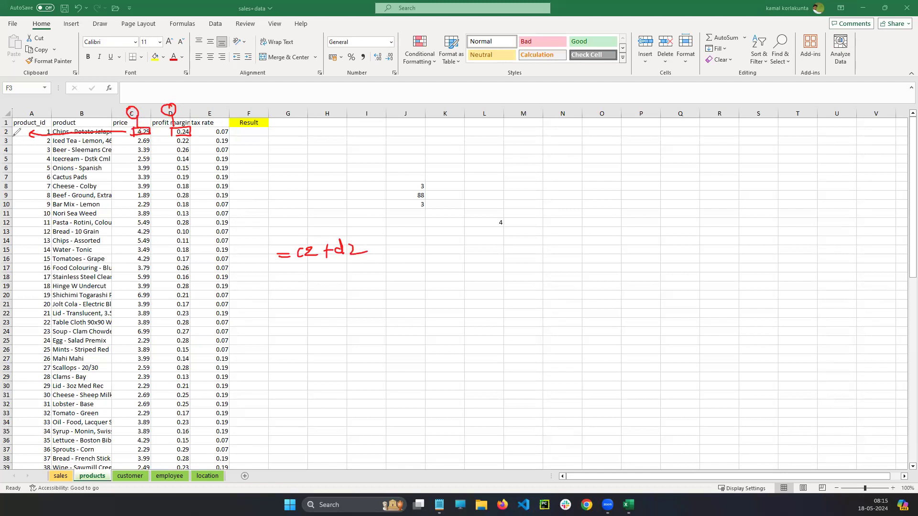
Circle row number 2, underline the handwritten c2 and d2, write 4.29+0.24 beneath with the screen pen, and clear all annotations
drag(14, 123, 11, 125)
drag(298, 262, 349, 260)
drag(343, 262, 350, 262)
drag(286, 288, 292, 288)
drag(286, 289, 292, 289)
mouse_move(294, 284)
mouse_down()
mouse_move(293, 295)
mouse_move(322, 289)
mouse_move(314, 300)
mouse_move(420, 285)
mouse_up()
drag(420, 277, 398, 307)
drag(390, 311, 400, 309)
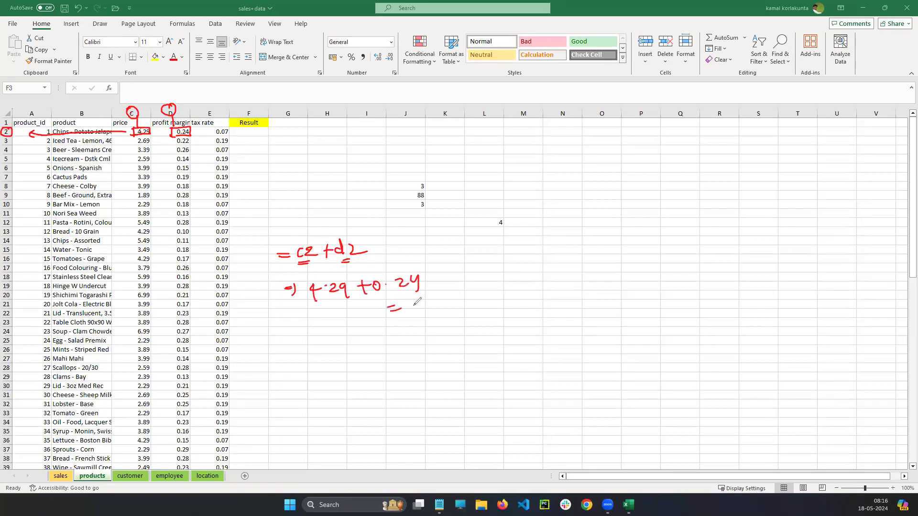
click(880, 316)
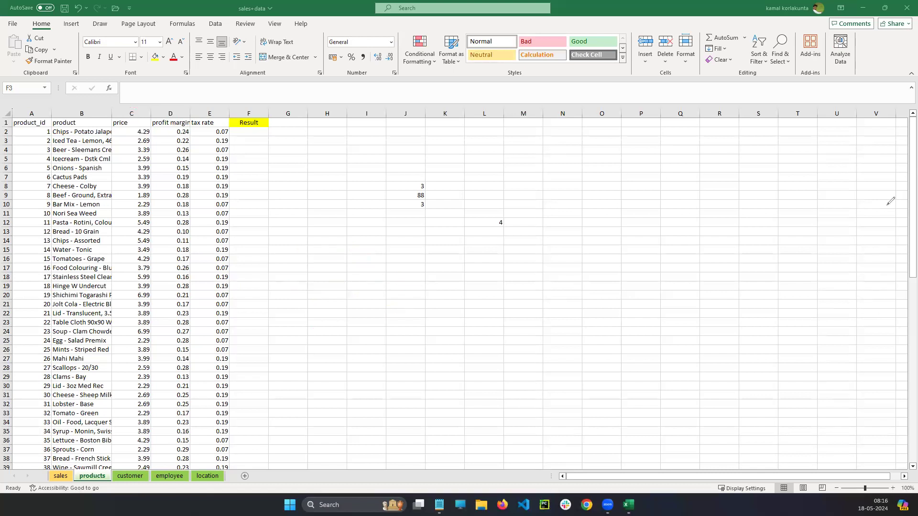
Enter the formula =c2+d2 in F2 to add the first product's price and profit margin, and check its source cells
click(251, 130)
double_click(251, 131)
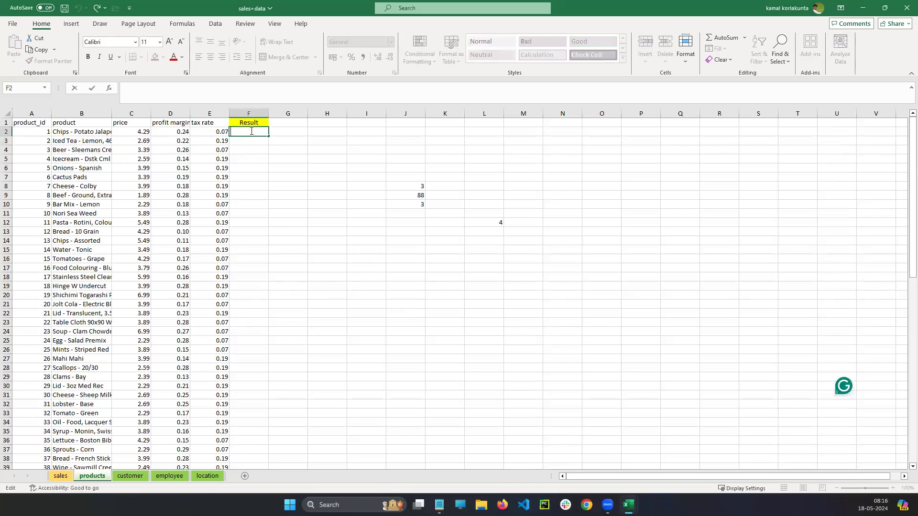
text(=)
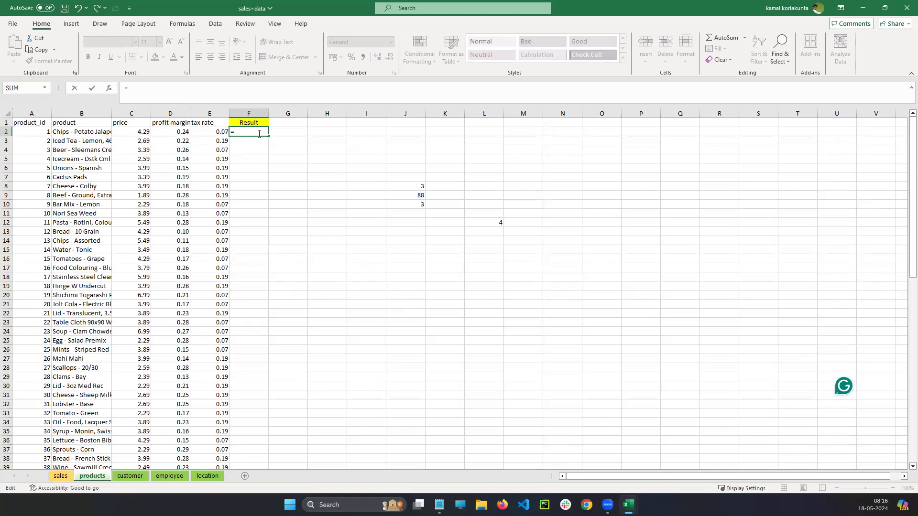
text(c2+)
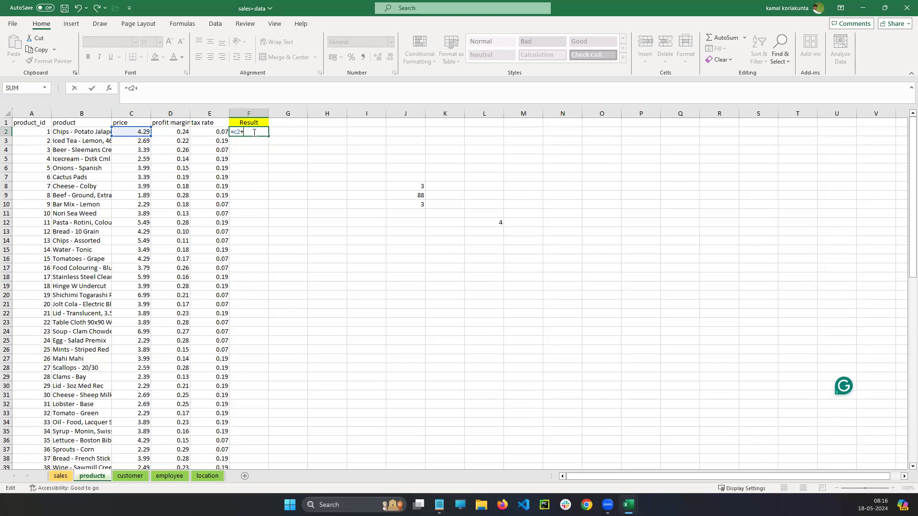
text(d2)
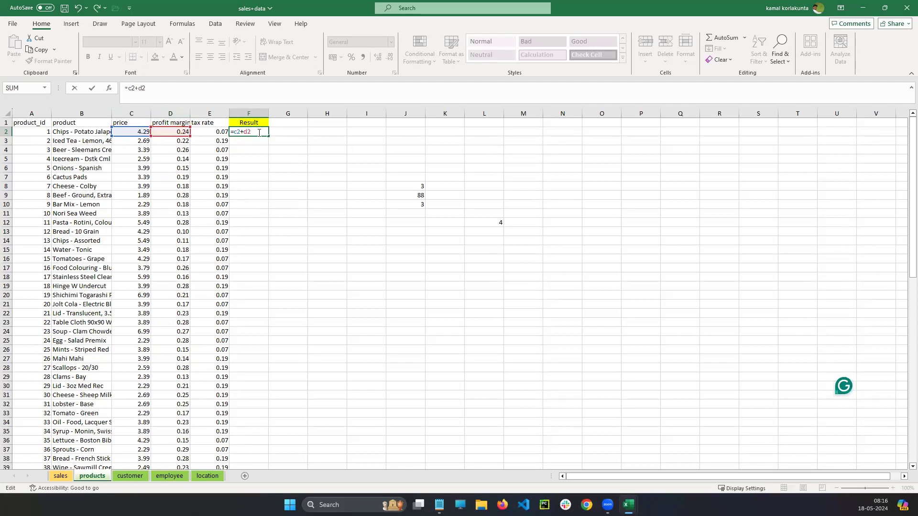
key(ctrl+Return)
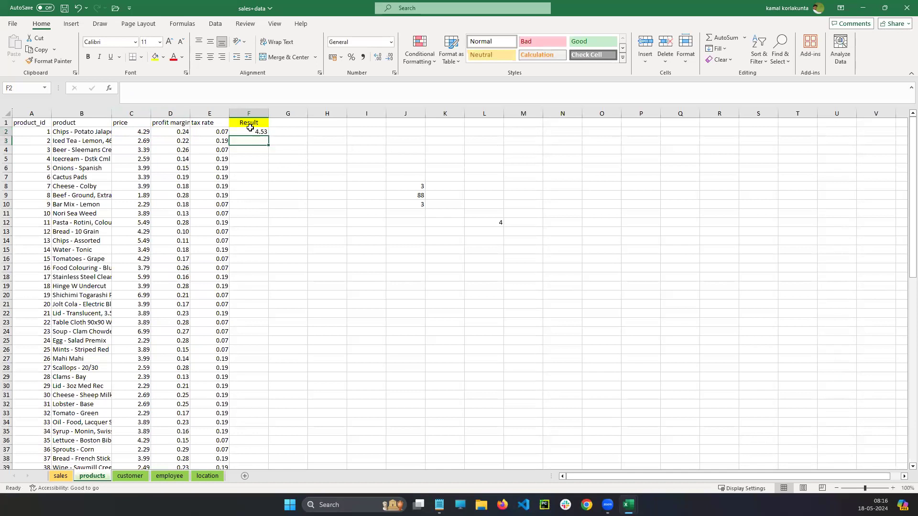
click(144, 136)
click(180, 133)
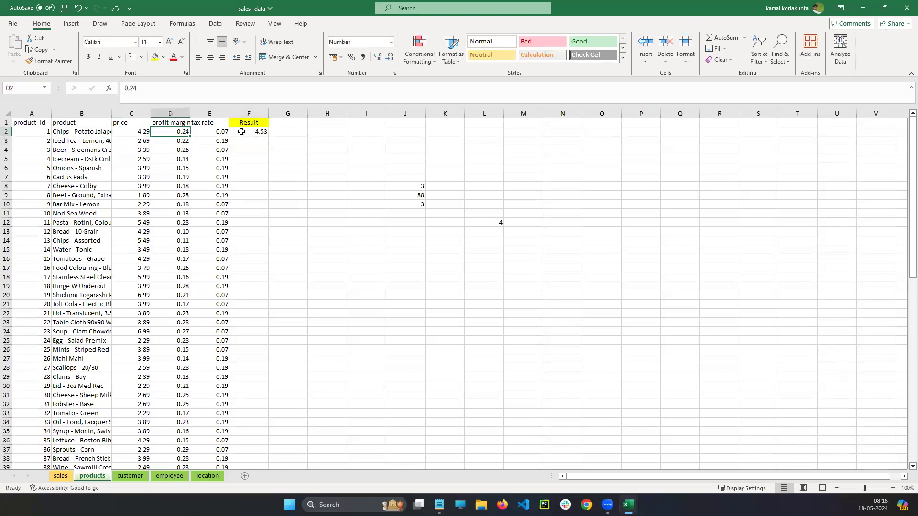
click(253, 138)
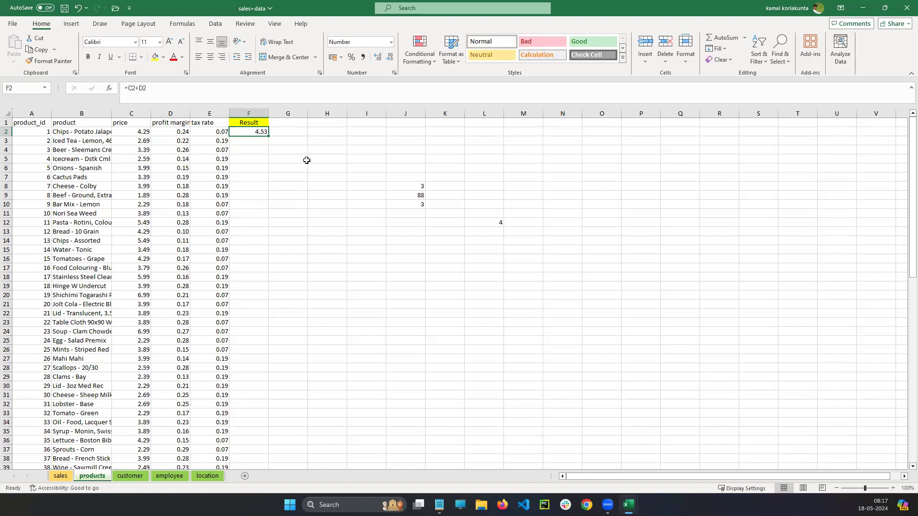
Circle the Iced Tea price and profit margin with the screen pen, and enter =c3+D3 in F3
click(880, 223)
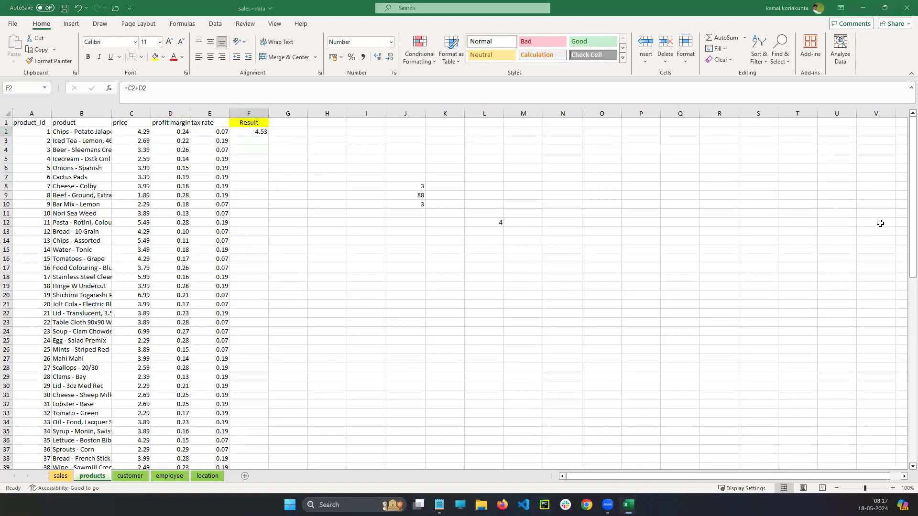
mouse_move(152, 139)
mouse_down()
mouse_move(138, 145)
mouse_move(196, 144)
mouse_move(189, 139)
mouse_up()
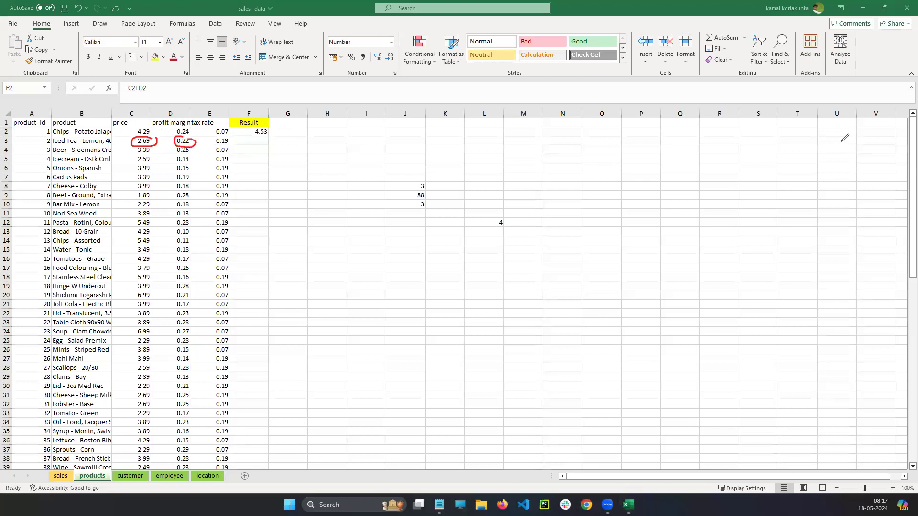
click(251, 142)
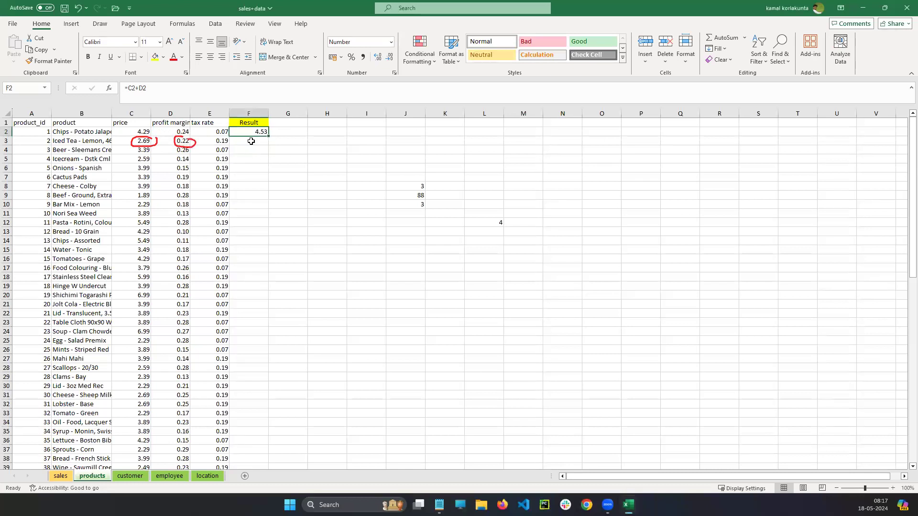
click(253, 142)
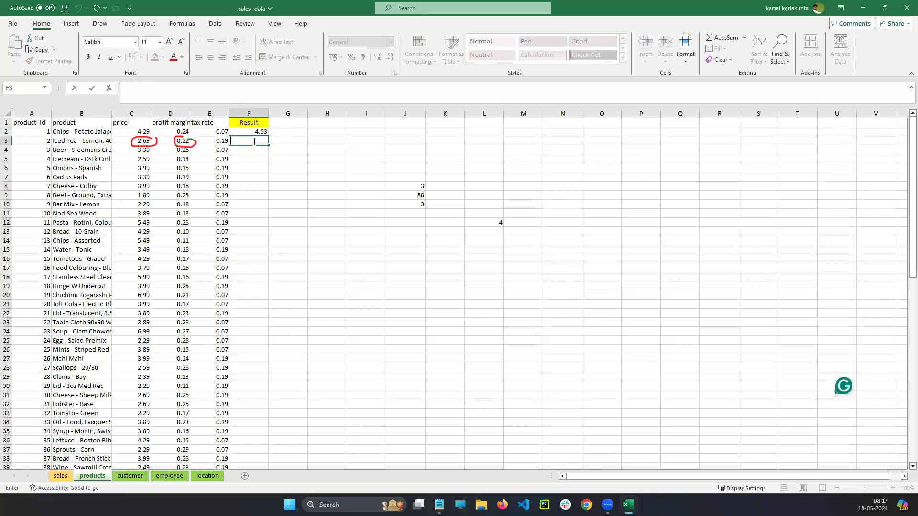
text(=)
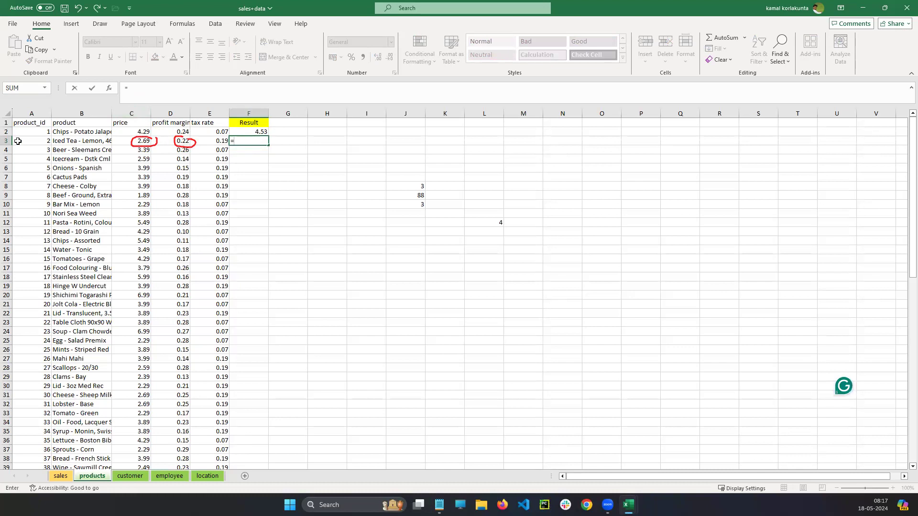
text(c3)
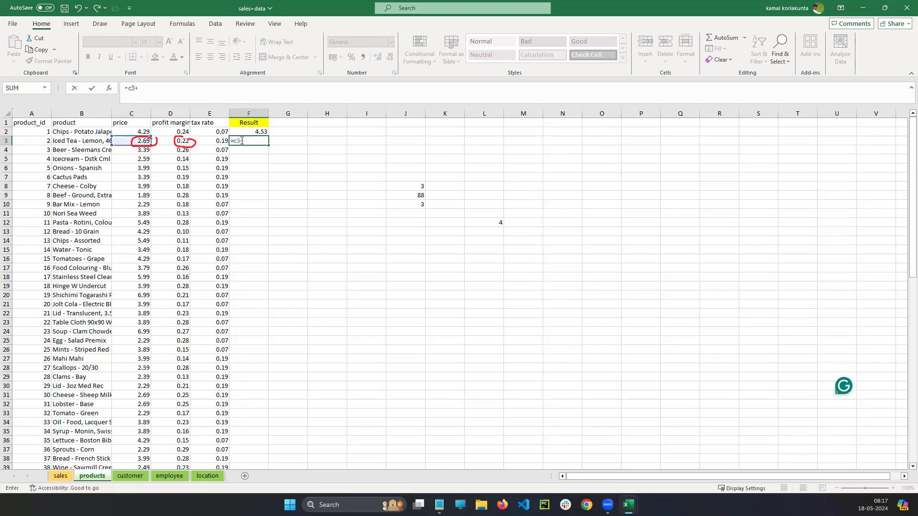
text(+)
click(176, 143)
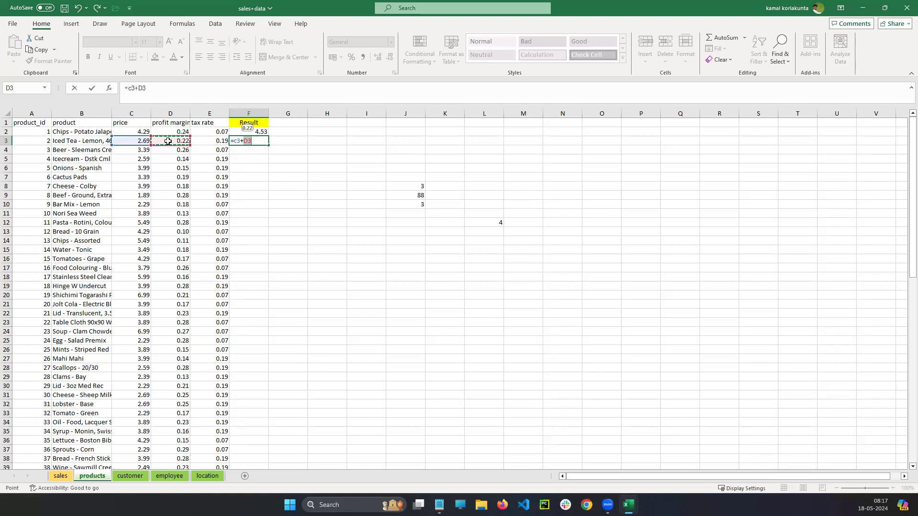
click(239, 143)
click(256, 141)
key(Return)
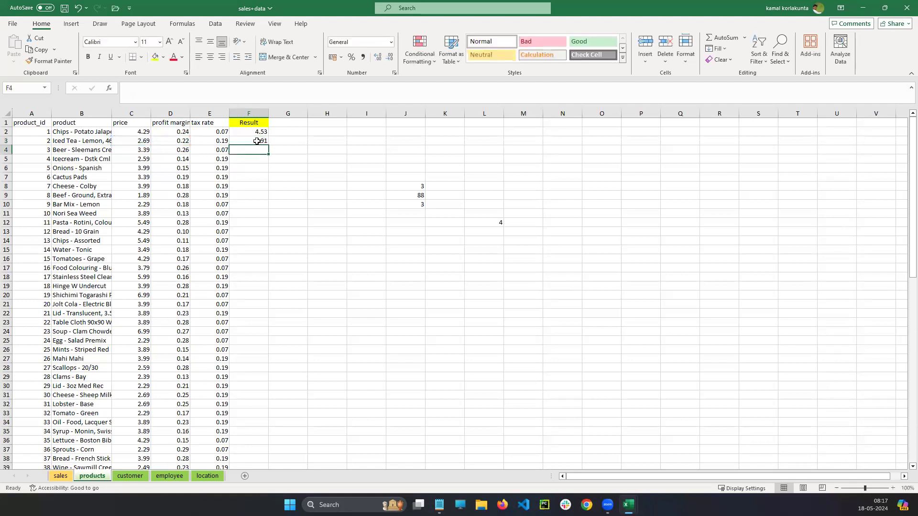
click(249, 140)
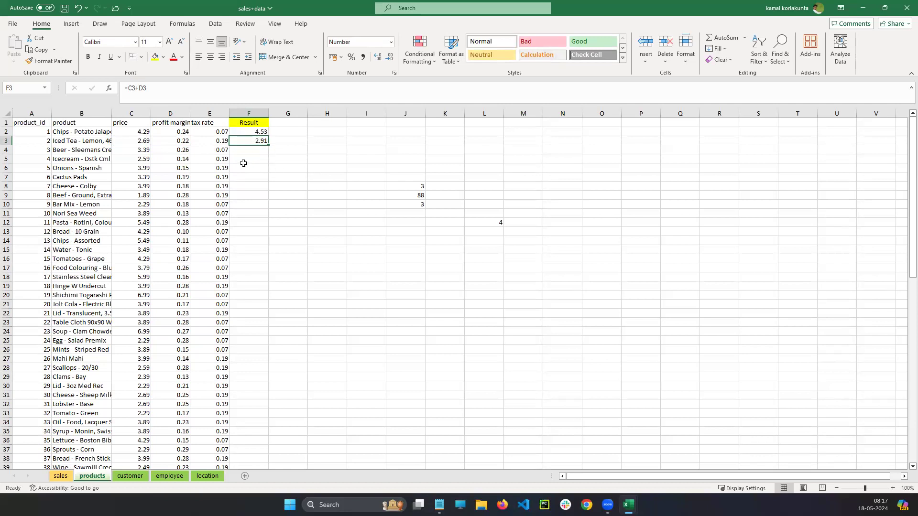
Handwrite c3+d3, c4+d4 and c5+d5 beside the matching Result cells with the screen pen, and erase the notes
click(250, 150)
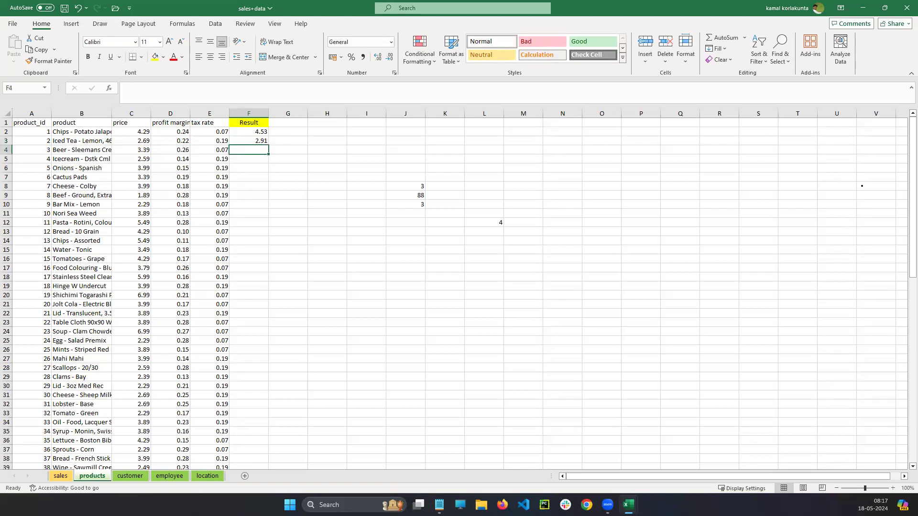
drag(270, 142, 351, 149)
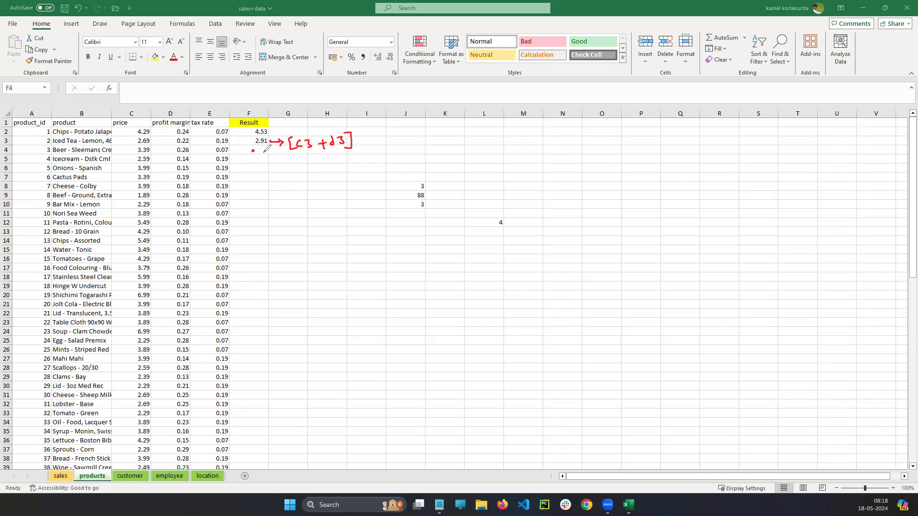
mouse_move(265, 149)
mouse_down()
mouse_move(262, 157)
mouse_move(278, 153)
mouse_up()
mouse_move(275, 150)
mouse_down()
mouse_move(274, 159)
mouse_move(286, 154)
mouse_up()
mouse_move(290, 157)
mouse_down()
mouse_move(282, 173)
mouse_move(324, 176)
mouse_up()
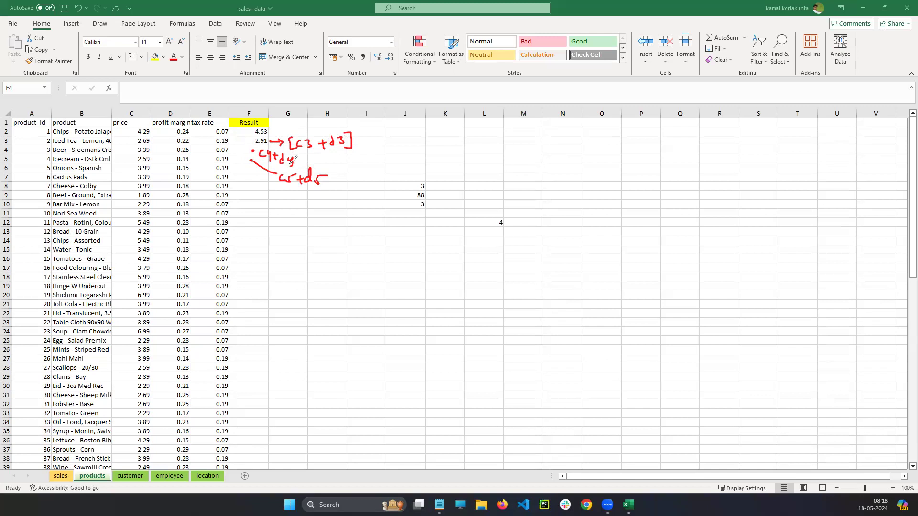
click(855, 331)
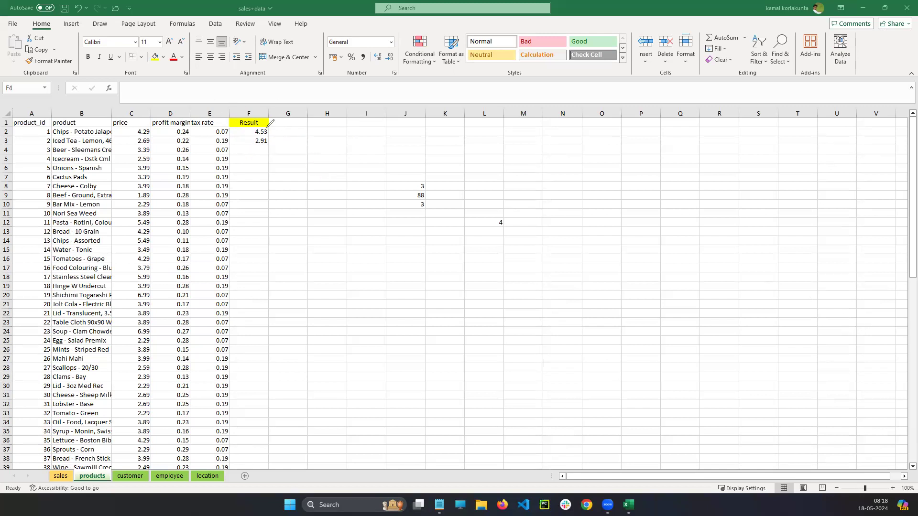
Handwrite arrows from Result cells F2, F3 and F4 to the formulas c2+d2, c3+d3 and c4+d4
drag(268, 126, 288, 131)
drag(282, 129, 293, 133)
drag(299, 130, 311, 135)
drag(321, 125, 319, 133)
drag(327, 128, 336, 130)
drag(268, 137, 270, 139)
drag(272, 144, 287, 143)
drag(282, 140, 291, 145)
drag(297, 139, 299, 145)
drag(306, 144, 309, 147)
drag(319, 141, 317, 143)
drag(321, 136, 325, 145)
drag(270, 153, 297, 156)
drag(299, 150, 315, 152)
drag(311, 148, 320, 156)
drag(323, 148, 324, 157)
drag(327, 149, 330, 160)
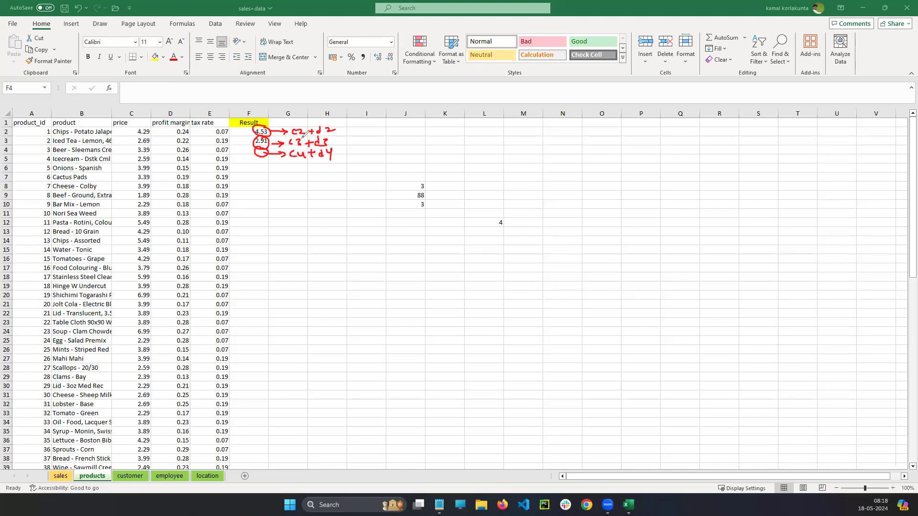
Circle the two columns of row numbers in the handwritten formulas and clear all the pen marks
drag(305, 123, 307, 126)
mouse_move(331, 125)
mouse_down()
mouse_move(338, 146)
mouse_move(328, 126)
mouse_up()
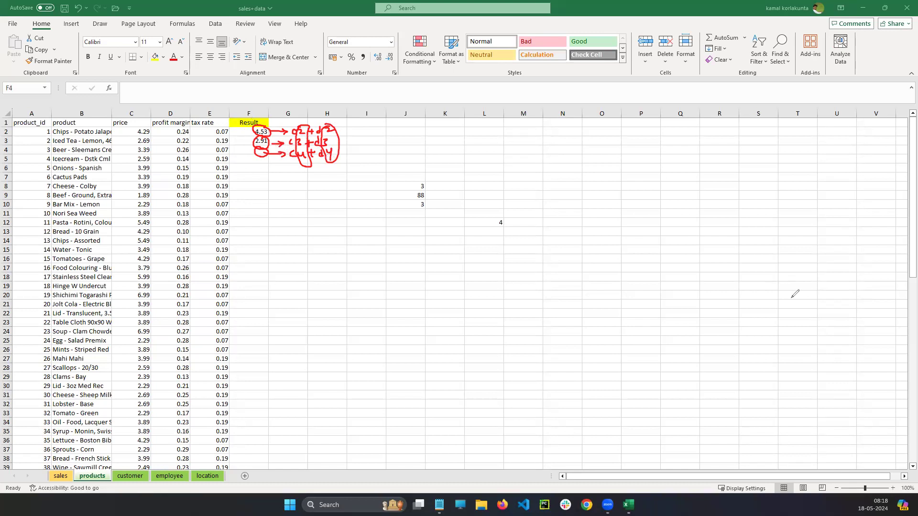
click(837, 293)
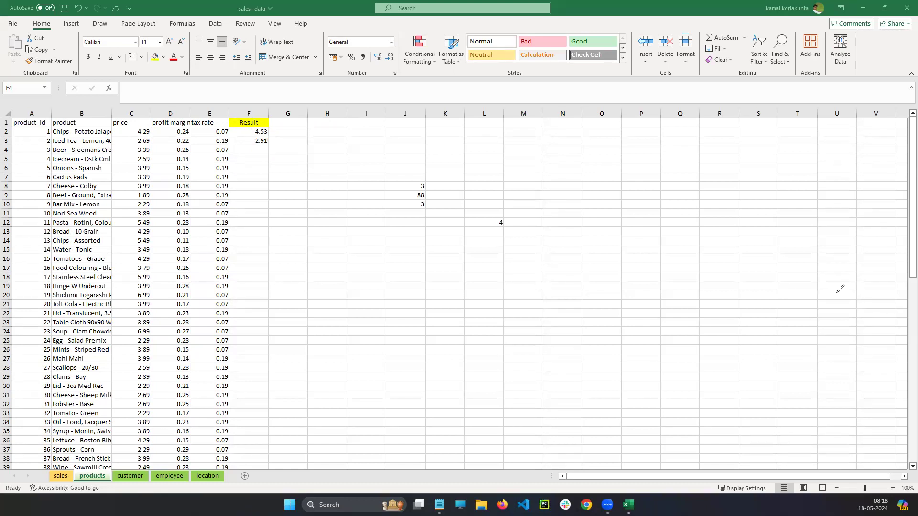
Open the F3 formula for editing and reselect D3 as its second reference, keeping =C3+D3
click(248, 139)
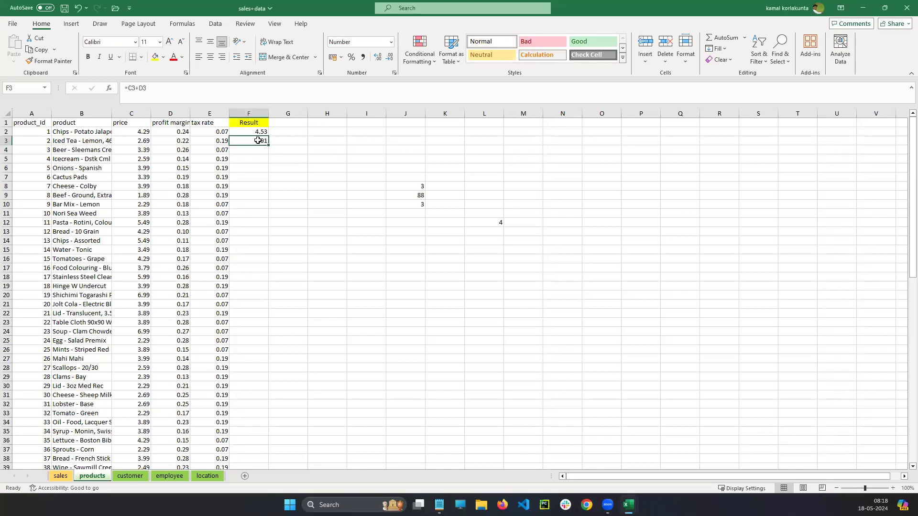
double_click(245, 141)
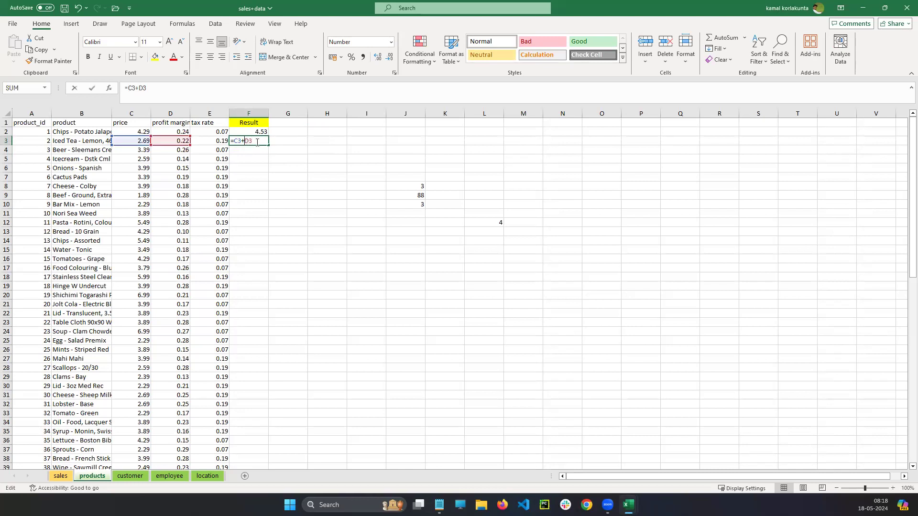
click(248, 159)
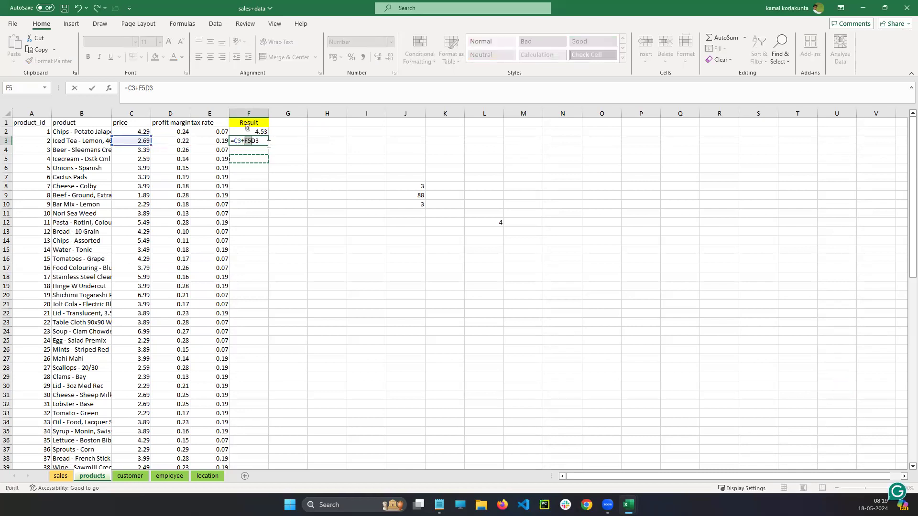
drag(262, 140, 244, 141)
key(BackSpace)
click(170, 140)
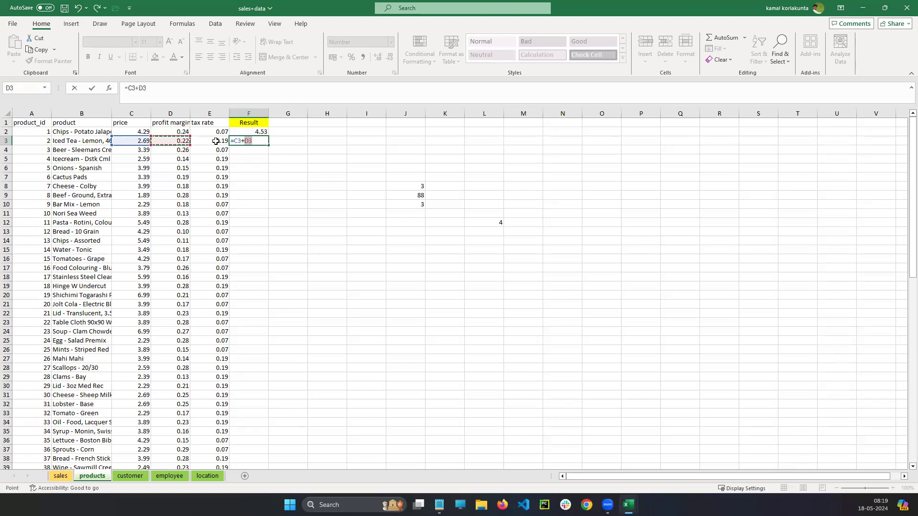
key(Return)
click(257, 142)
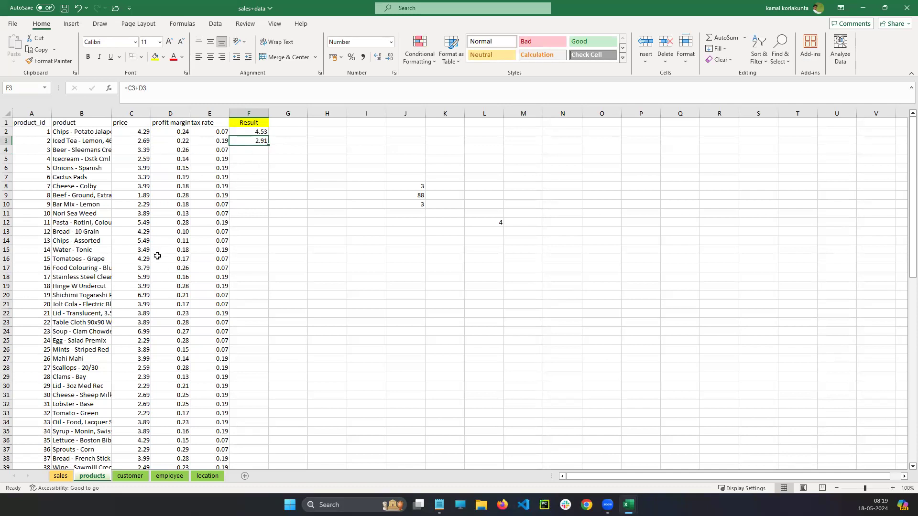
Fill the F3 formula down into F4 for the Beer row and inspect the cell references in the copy
click(239, 153)
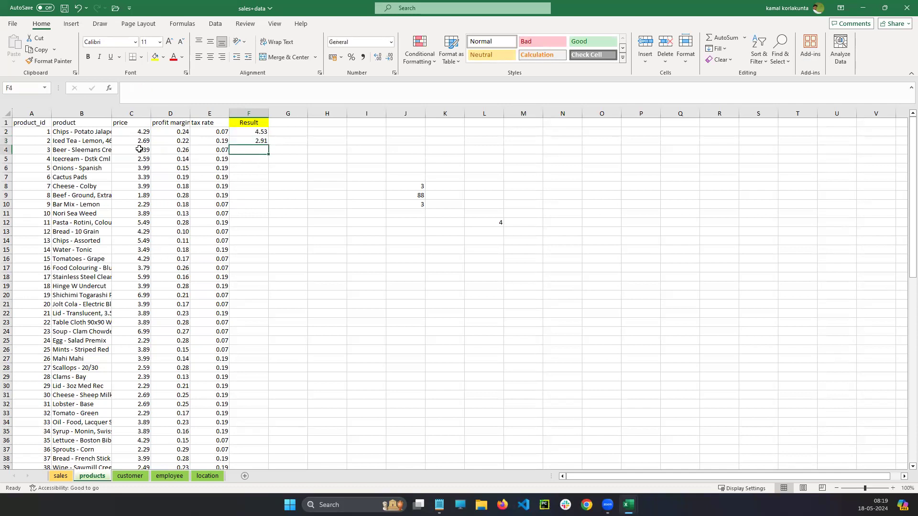
click(139, 149)
click(186, 150)
click(250, 150)
click(257, 141)
drag(268, 145, 265, 154)
click(256, 176)
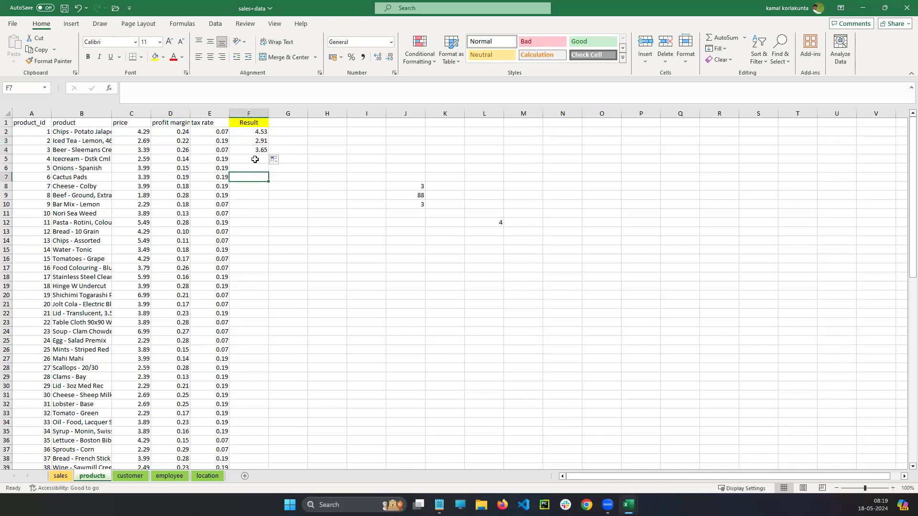
double_click(252, 150)
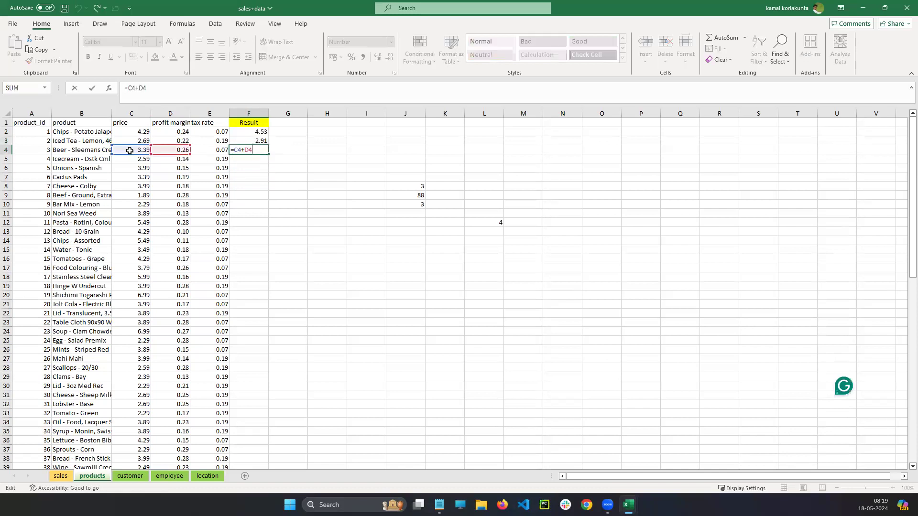
click(255, 168)
Fill the F4 formula down the Result column through F32
click(256, 150)
drag(268, 154, 264, 406)
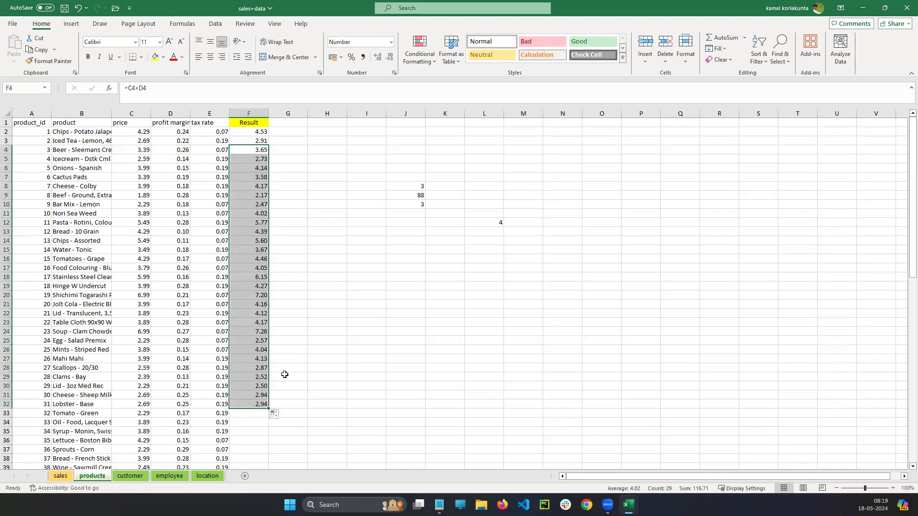
click(341, 294)
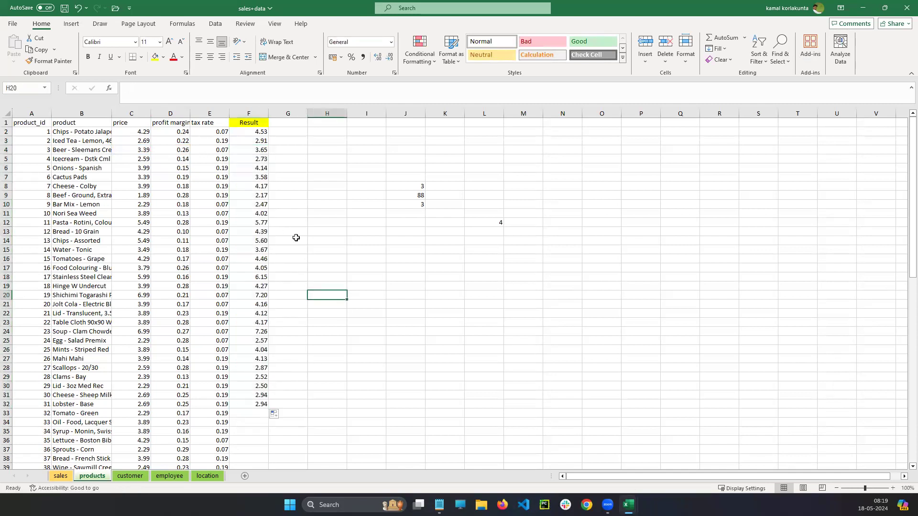
Open the F7 formula for the Cactus Pads row to inspect its cell references, keeping =C7+D7
click(245, 178)
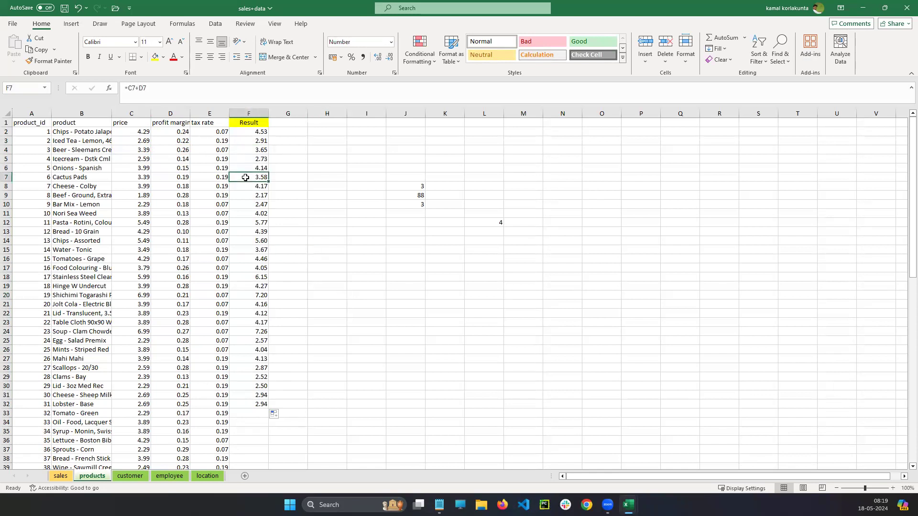
double_click(245, 178)
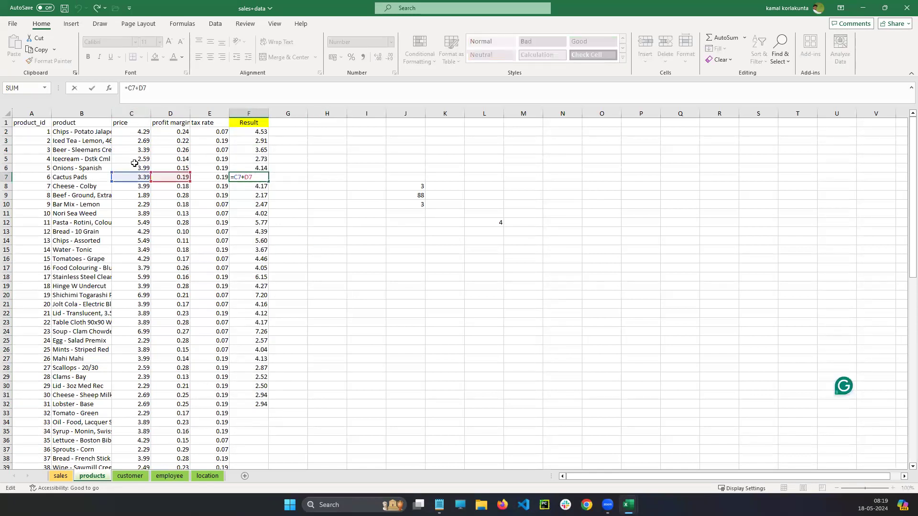
click(287, 180)
key(BackSpace)
key(Return)
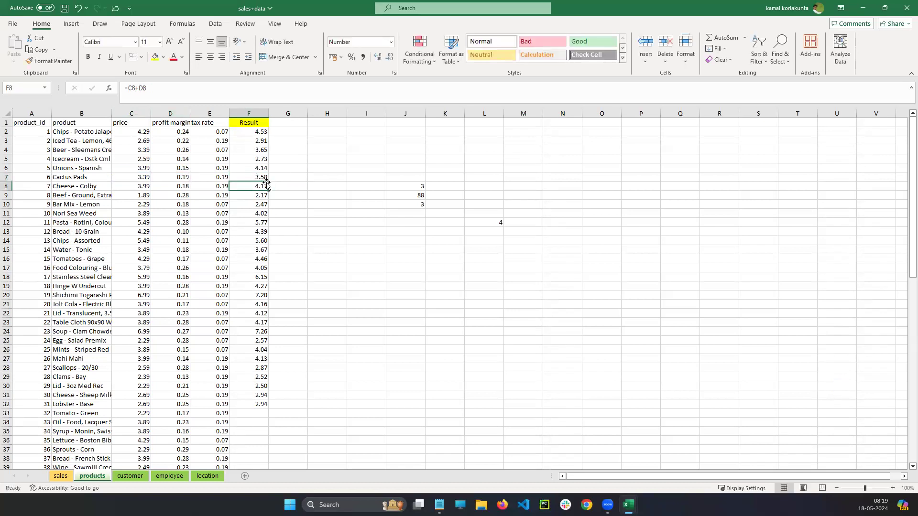
Handwrite "c2 + d2" with a pointing arrow beside cell F2 and undo the down arrow drawn from d2
click(261, 132)
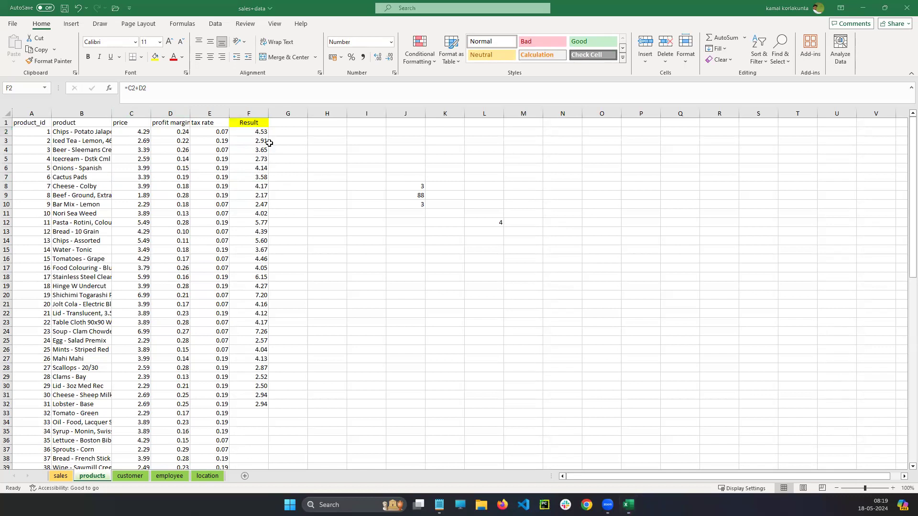
drag(272, 131, 374, 132)
mouse_move(381, 132)
mouse_down()
mouse_move(383, 171)
mouse_move(390, 164)
mouse_up()
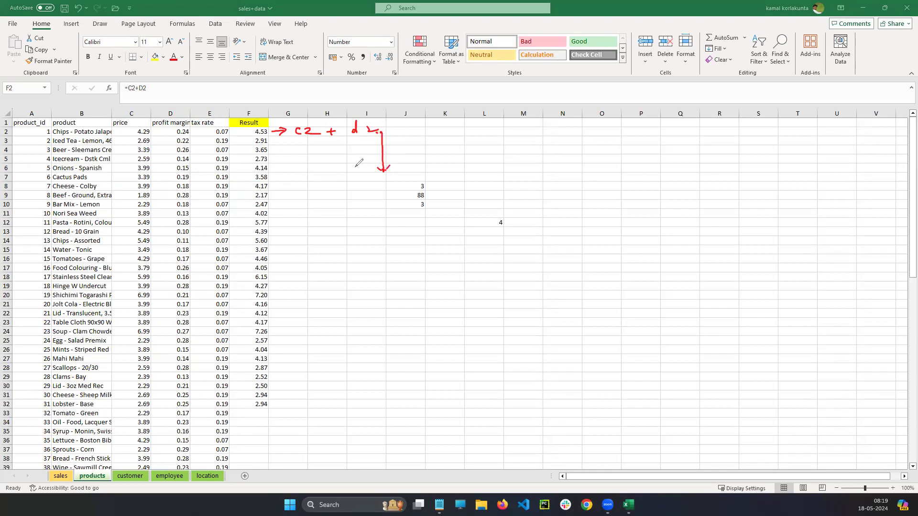
key(ctrl+z)
key(ctrl+z)
Draw an arrow down from c2 to a handwritten "c3 + d3" and circle the Iced Tea row's price and profit margin
mouse_move(299, 139)
mouse_down()
mouse_move(300, 161)
mouse_move(302, 153)
mouse_up()
mouse_move(309, 174)
mouse_down()
mouse_move(301, 176)
mouse_move(309, 177)
mouse_up()
mouse_move(328, 175)
mouse_down()
mouse_move(377, 172)
mouse_move(368, 179)
mouse_up()
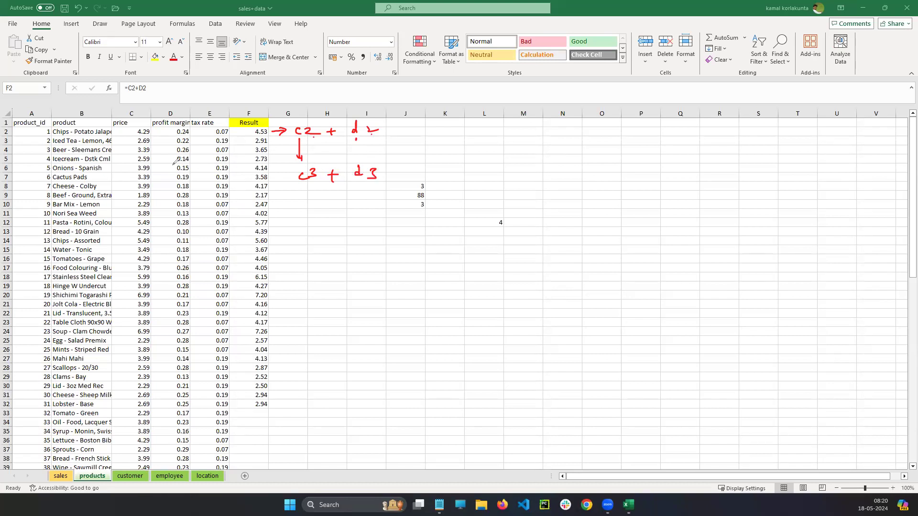
mouse_move(146, 136)
mouse_down()
mouse_move(177, 145)
mouse_move(183, 136)
mouse_up()
Draw an arrow down from c3 and handwrite "c4 + d4" below it
drag(309, 192, 314, 198)
drag(313, 231, 313, 241)
drag(317, 230, 323, 236)
mouse_move(321, 232)
mouse_down()
mouse_move(321, 242)
mouse_move(341, 235)
mouse_up()
mouse_move(336, 225)
mouse_down()
mouse_move(336, 243)
mouse_move(376, 233)
mouse_up()
drag(375, 226, 376, 243)
Circle the row numbers in the handwritten formulas, draw a line down the Result column, and clear all the pen marks
mouse_move(376, 160)
mouse_down()
mouse_move(385, 170)
mouse_move(371, 118)
mouse_up()
drag(314, 124, 308, 126)
drag(314, 166, 309, 166)
drag(327, 218, 372, 217)
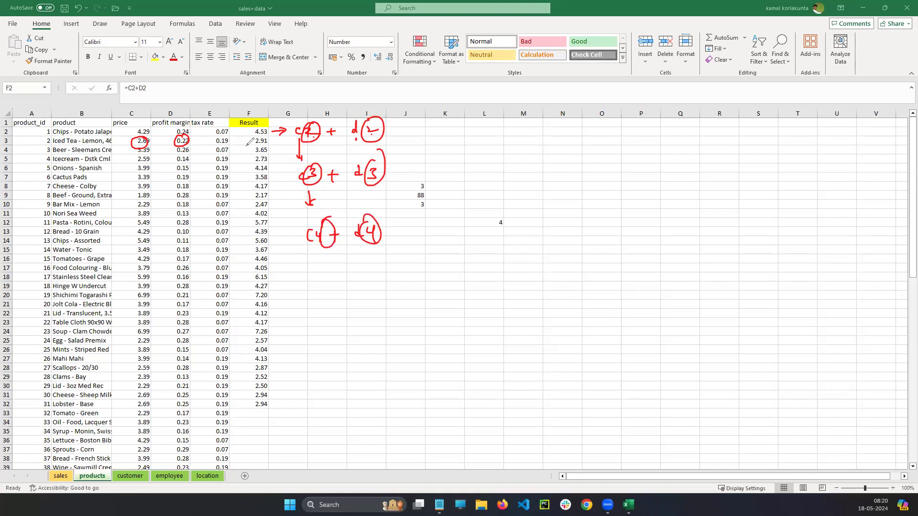
drag(249, 134, 242, 379)
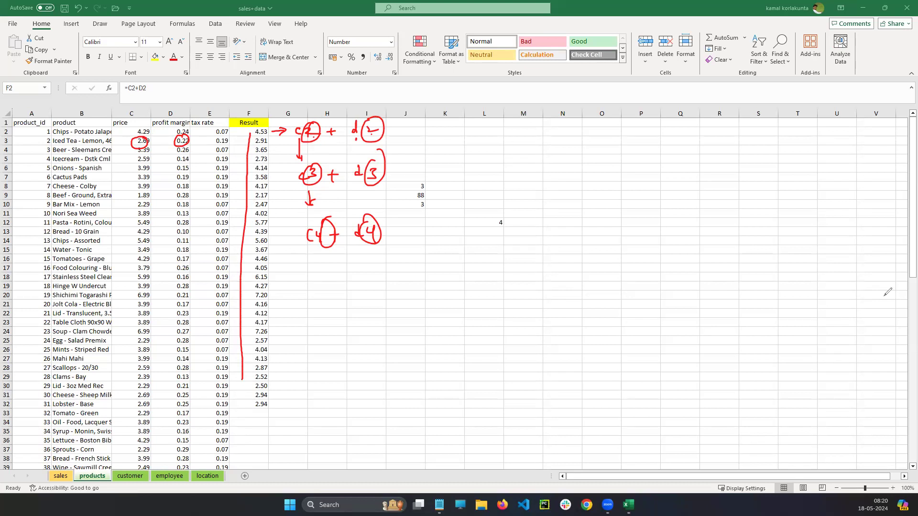
click(890, 320)
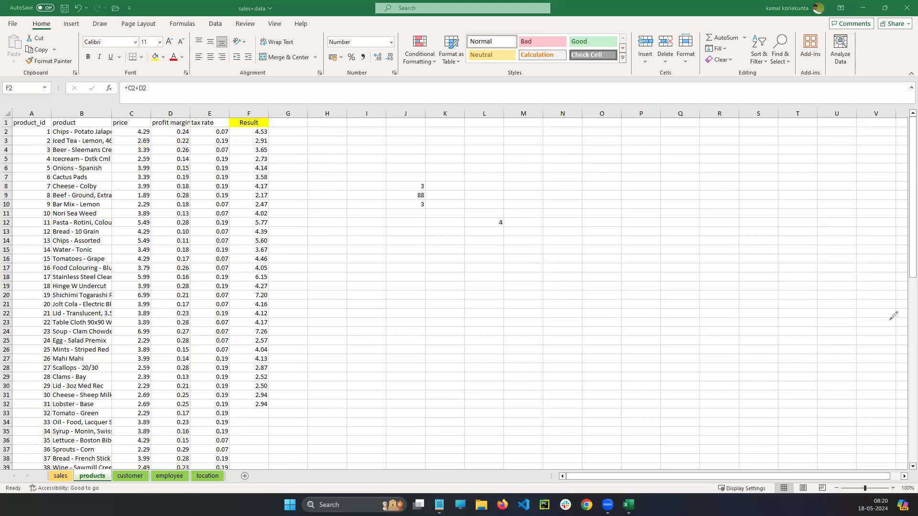
Fill the F32 formula down the Result column through F63
click(258, 404)
drag(268, 408, 269, 478)
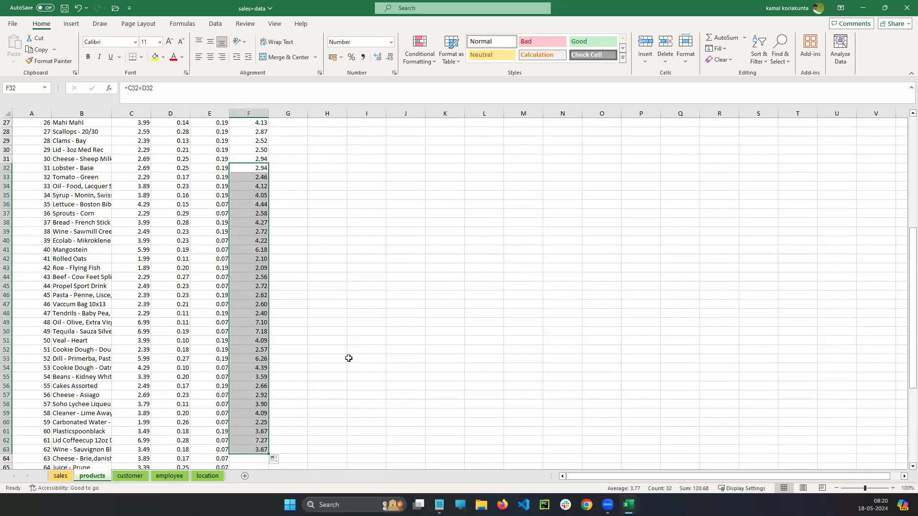
click(348, 358)
Check the price, profit margin and Result formula in row 53 for the Dill product
click(143, 359)
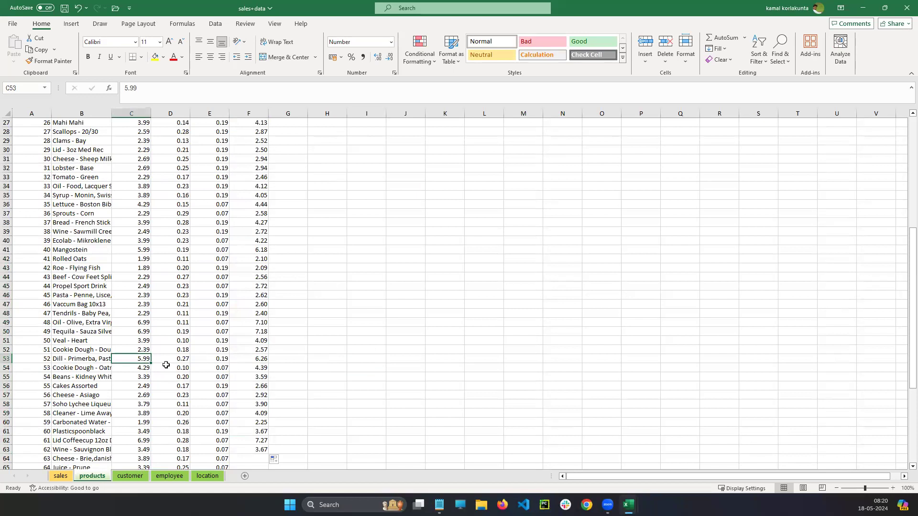
click(173, 362)
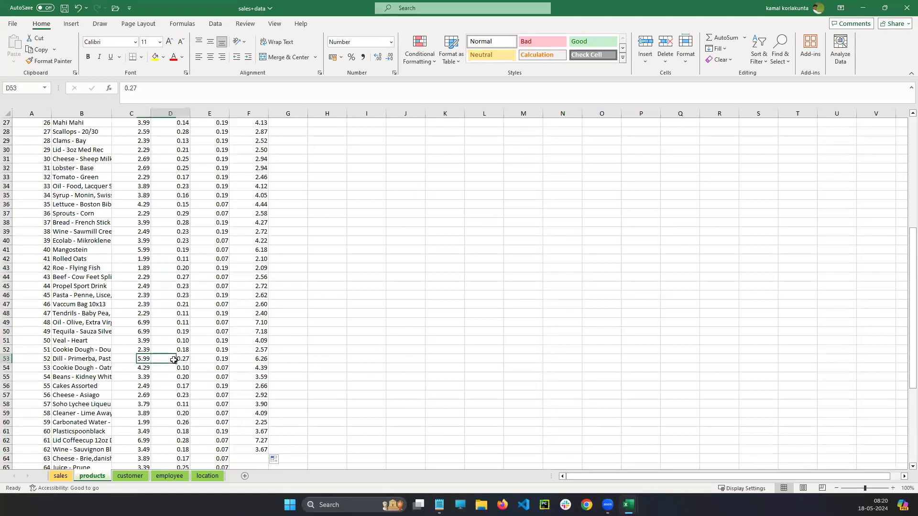
click(145, 359)
click(175, 358)
click(256, 358)
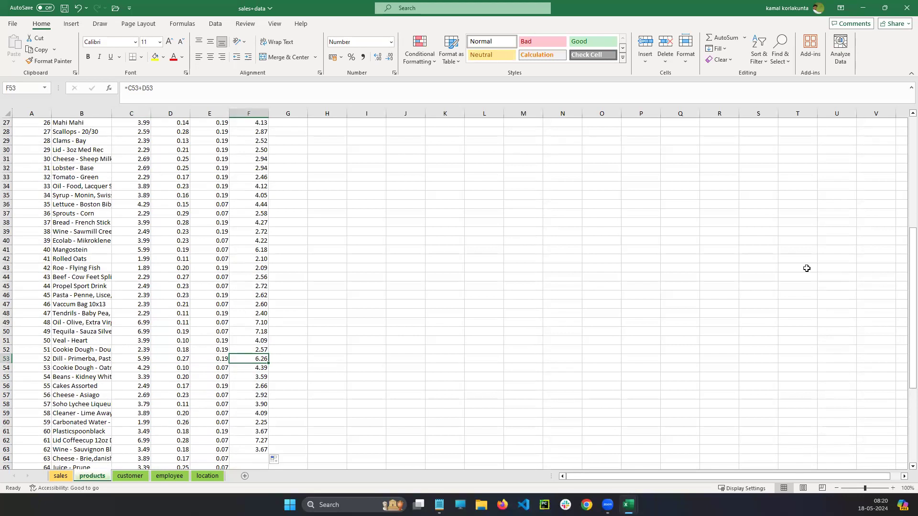
Enter the header multiplication_result in cell G1
drag(905, 357, 903, 230)
click(368, 196)
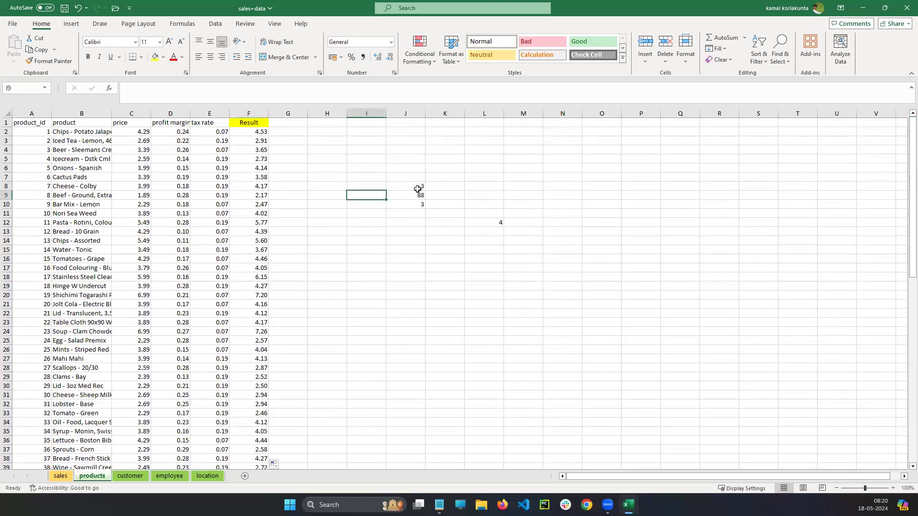
click(292, 123)
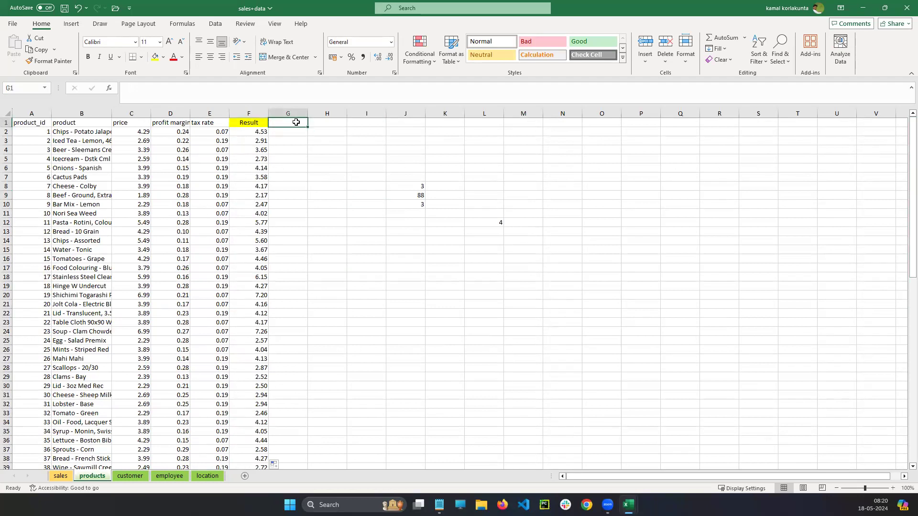
text(multip)
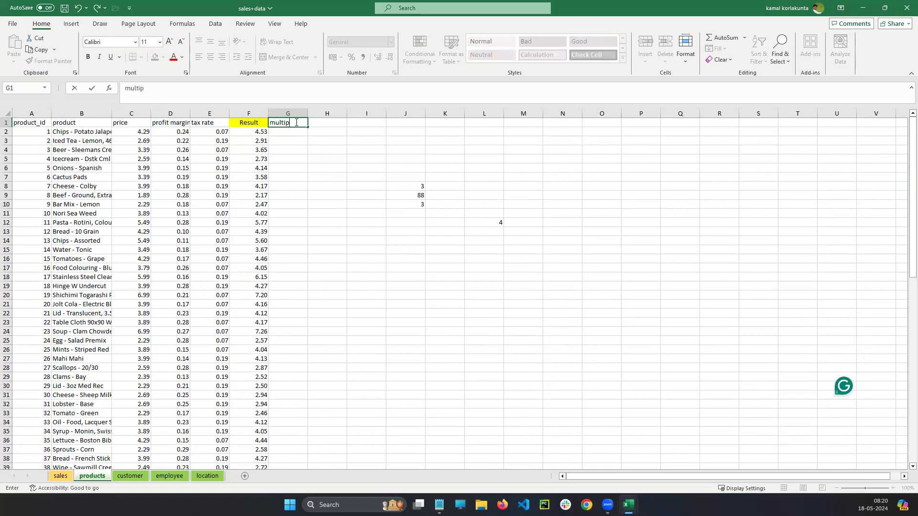
text(lication_result)
key(Return)
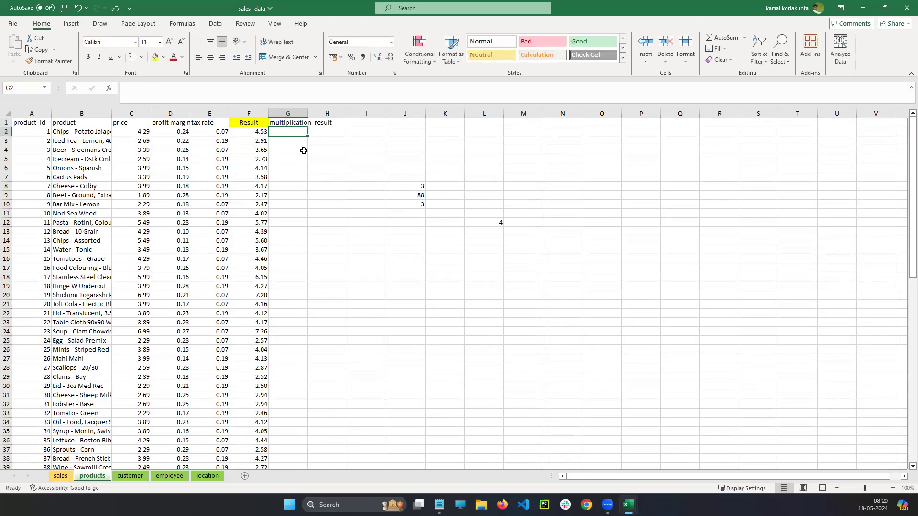
Widen column G to fit its header, and format G1 with centred alignment both ways, wrapped text and a yellow fill
click(303, 122)
drag(307, 113, 387, 113)
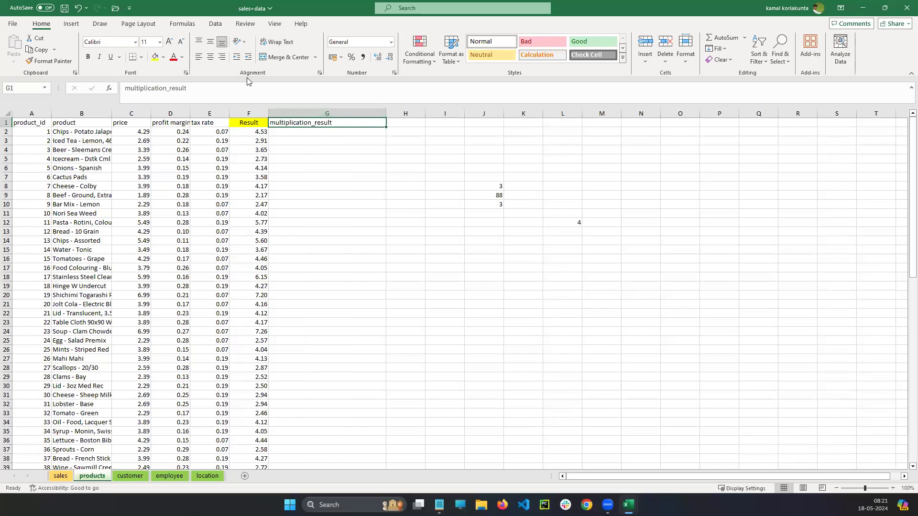
click(211, 42)
click(211, 57)
click(278, 42)
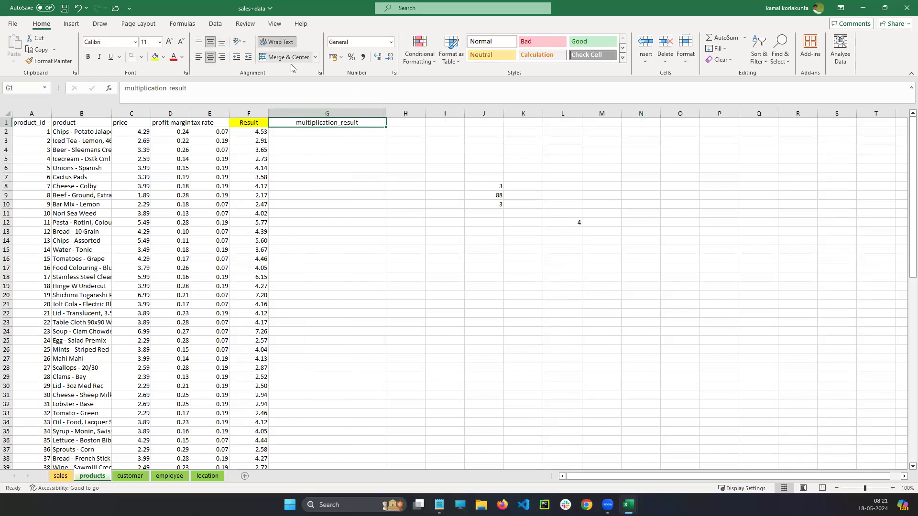
click(155, 57)
click(363, 161)
Circle the price and profit margin in row 2 and draw a multiplication sign between them
click(332, 133)
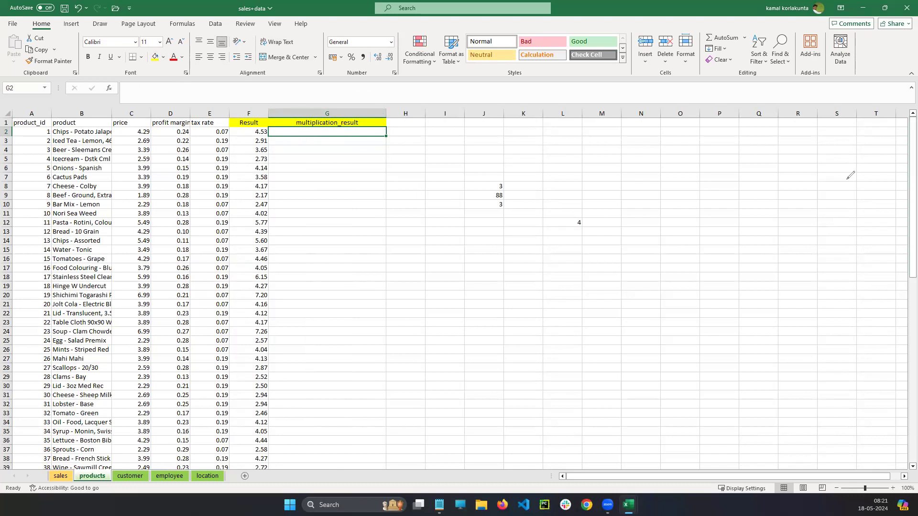
drag(143, 128, 150, 135)
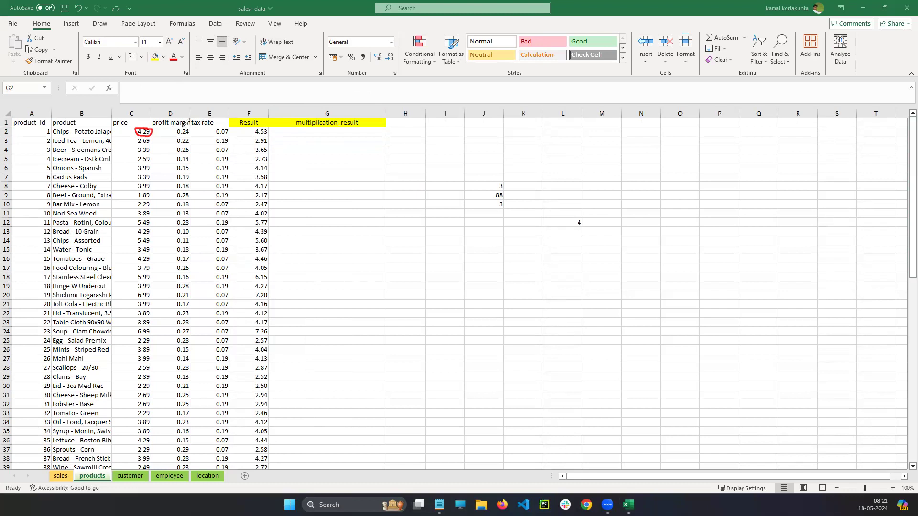
drag(158, 131, 192, 129)
Enter the formula =C2*D2 in cell G2 to multiply price by profit margin
click(322, 132)
double_click(318, 134)
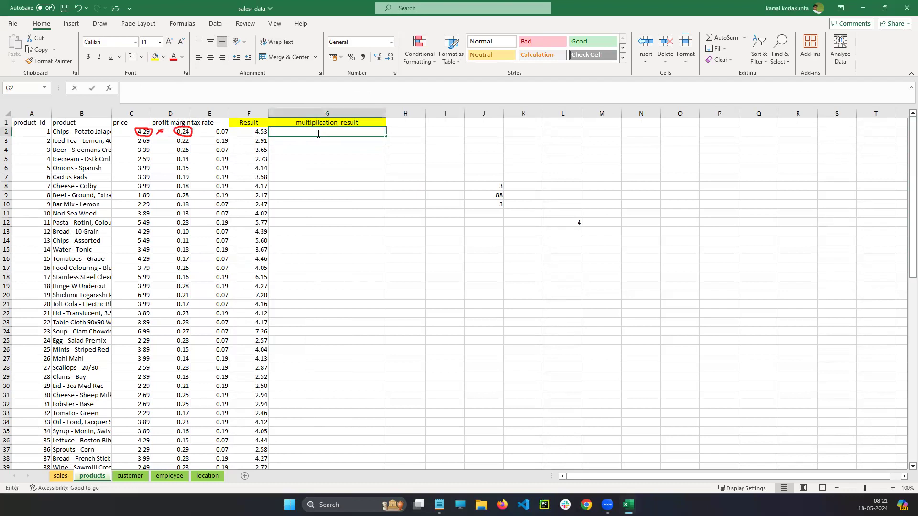
text(=)
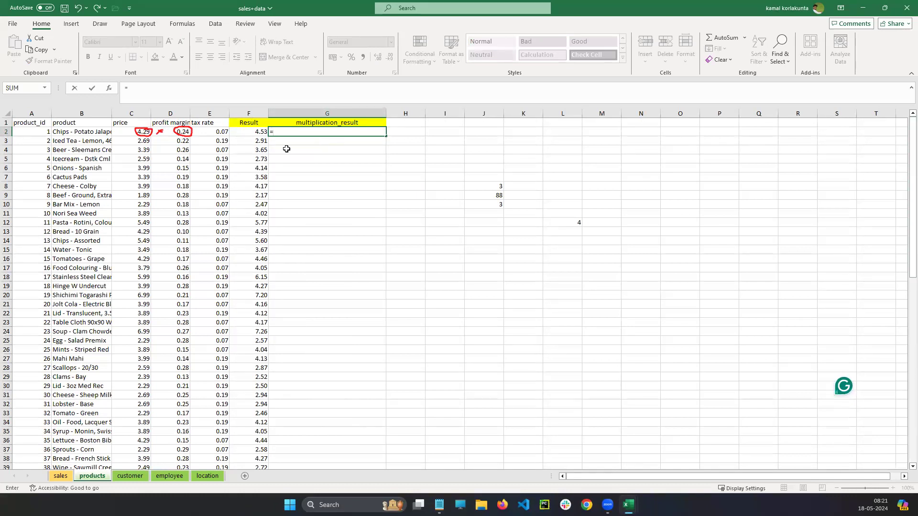
click(127, 132)
click(302, 131)
text(*D2)
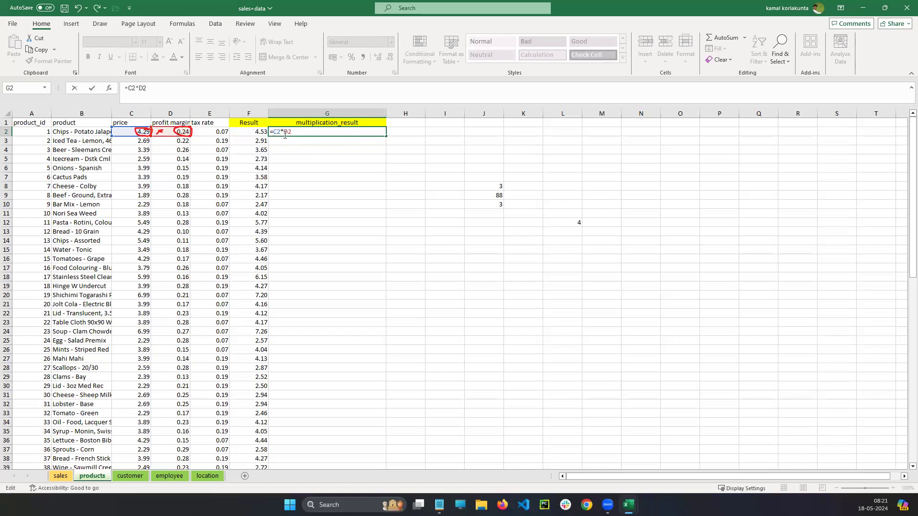
key(ctrl+Return)
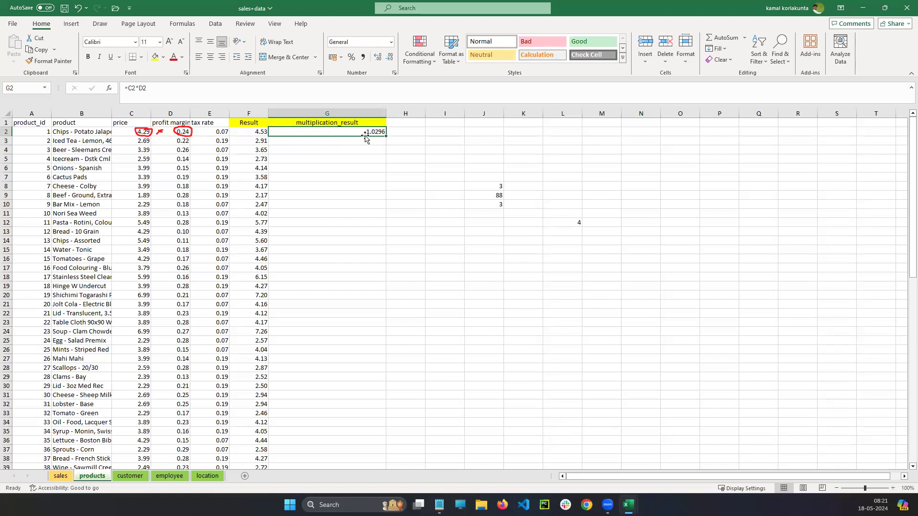
Clear the pen marks and fill the G2 formula down the multiplication_result column through G37
scroll(373, 136, down, 5)
scroll(381, 137, up, 5)
scroll(393, 150, down, 1)
key(Escape)
scroll(880, 140, up, 1)
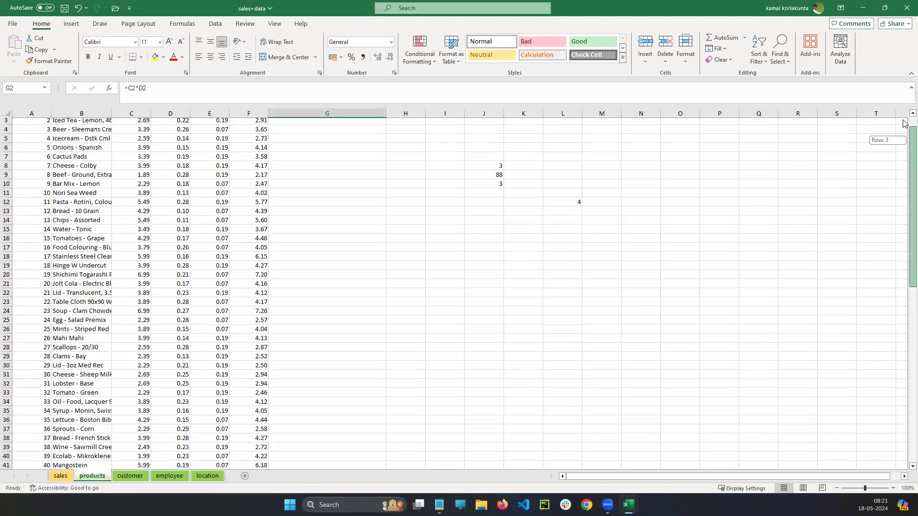
drag(387, 135, 375, 452)
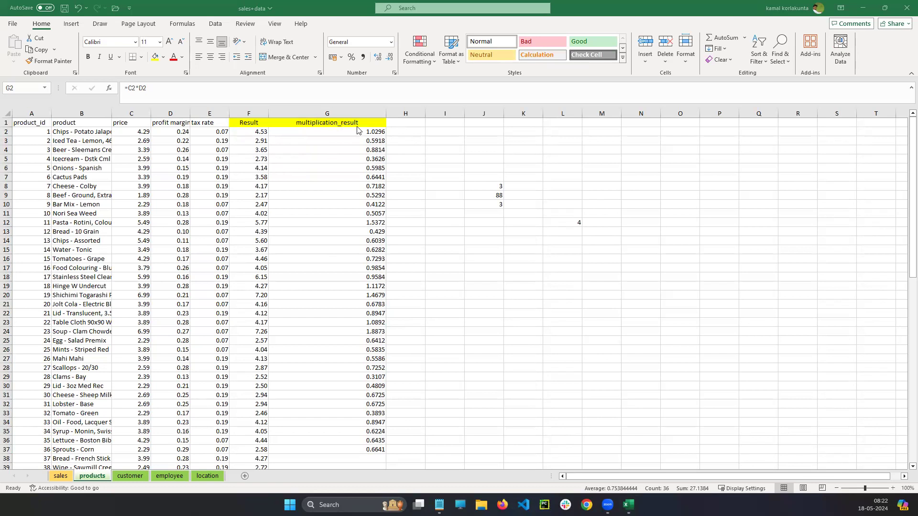
click(420, 146)
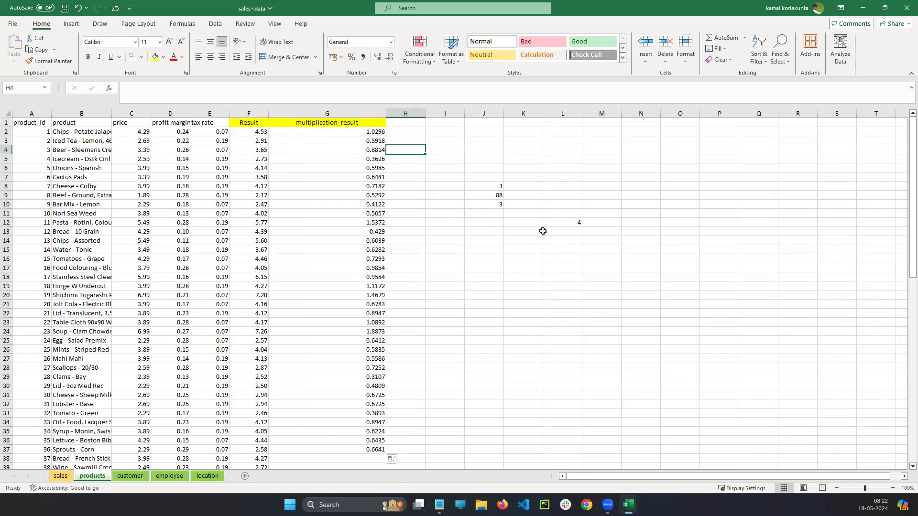
Delete the practice formulas in cells L12 and J10
click(487, 204)
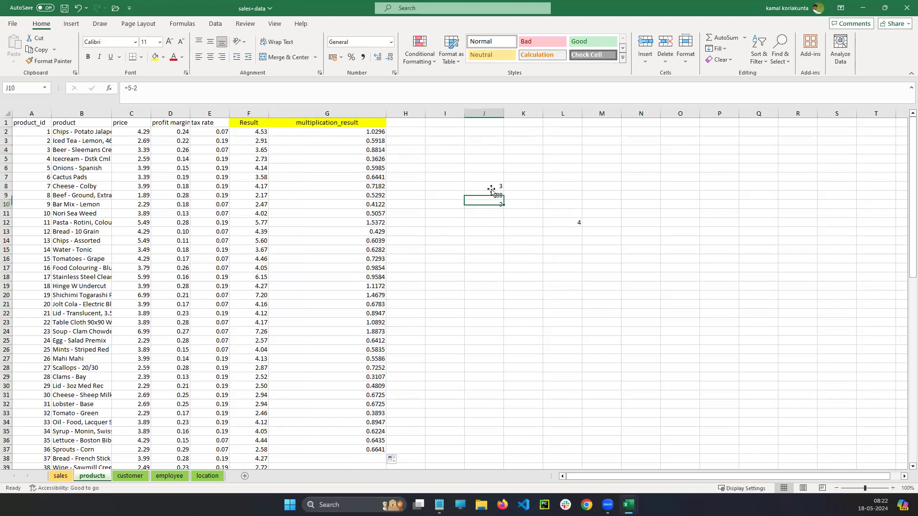
click(555, 250)
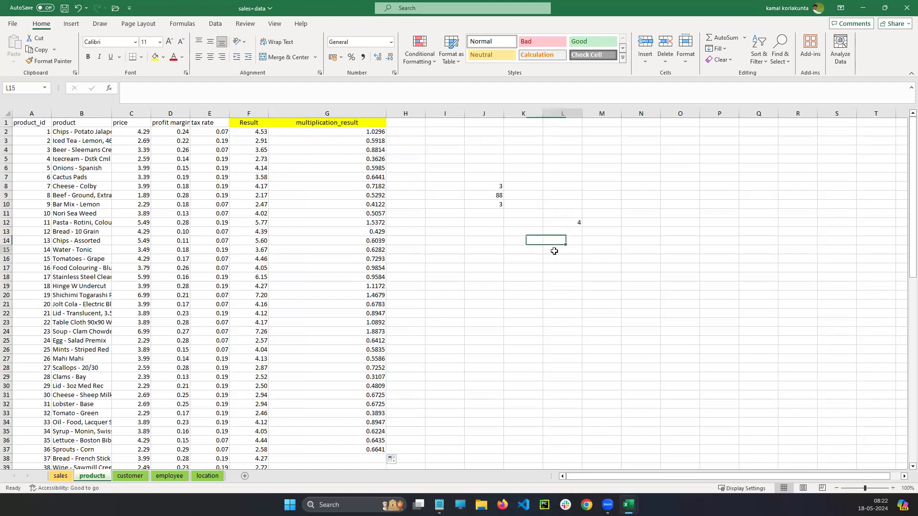
double_click(569, 223)
key(BackSpace)
click(489, 204)
key(BackSpace)
Delete the practice formulas in cells J9 and J8
double_click(488, 196)
key(BackSpace)
key(BackSpace)
key(BackSpace)
key(BackSpace)
key(BackSpace)
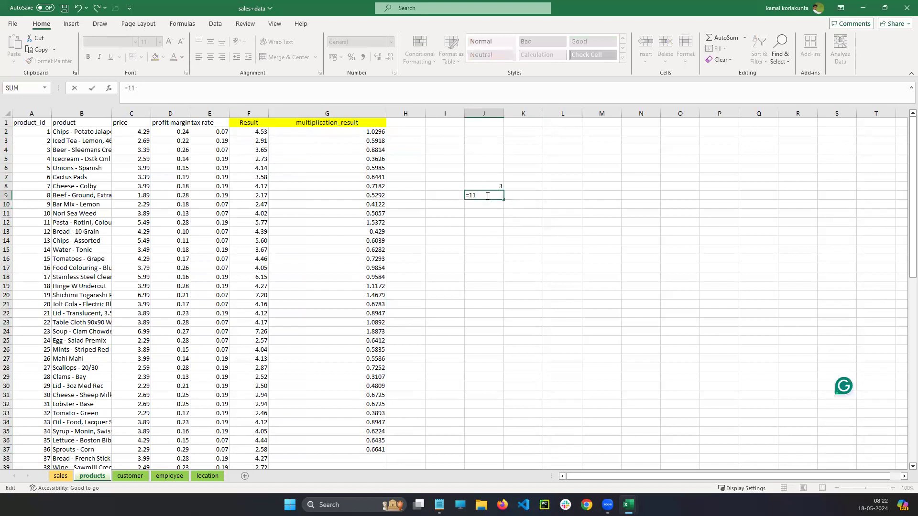
double_click(488, 185)
key(BackSpace)
key(BackSpace)
key(BackSpace)
key(BackSpace)
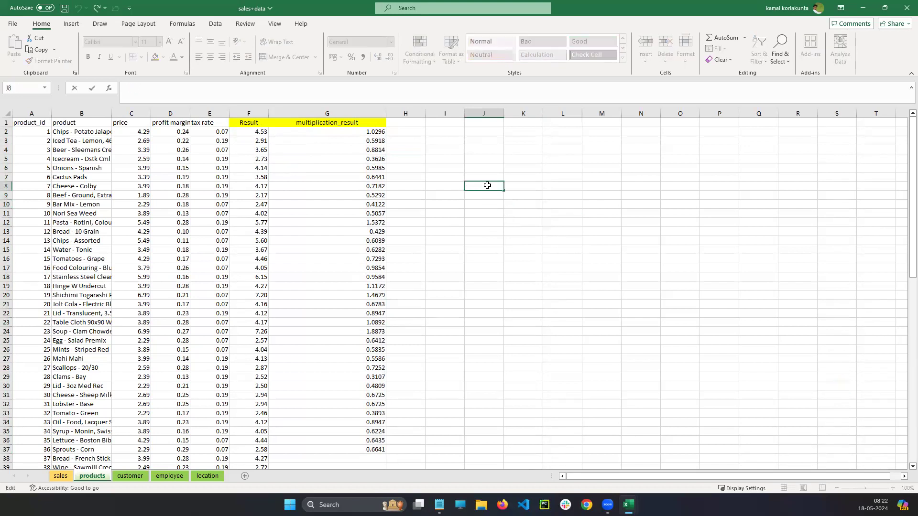
key(Return)
key(Return)
key(Return)
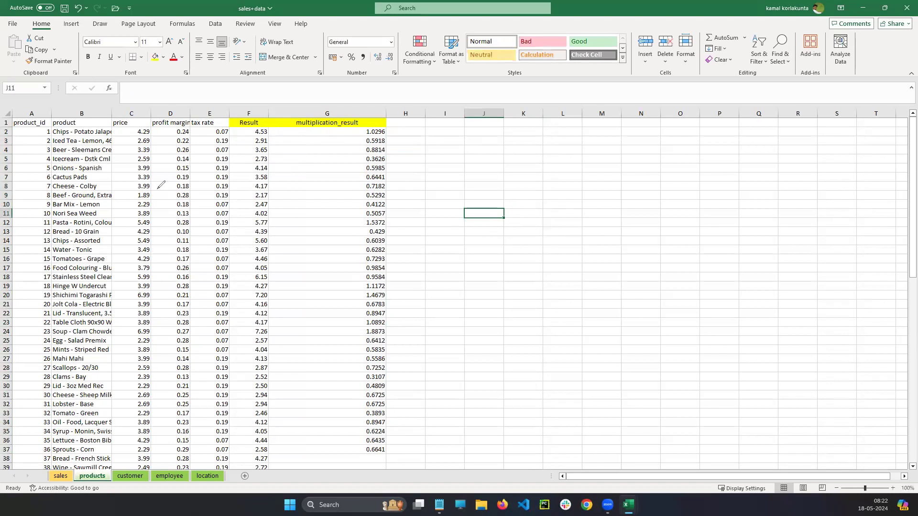
Draw a plus sign and an asterisk below it on the empty area beside the data, and circle both
mouse_move(438, 164)
mouse_down()
mouse_move(475, 165)
mouse_move(454, 188)
mouse_move(460, 220)
mouse_up()
mouse_move(457, 210)
mouse_down()
mouse_move(454, 220)
mouse_move(471, 218)
mouse_move(444, 229)
mouse_move(474, 213)
mouse_up()
mouse_move(452, 154)
mouse_down()
mouse_move(449, 186)
mouse_move(462, 183)
mouse_up()
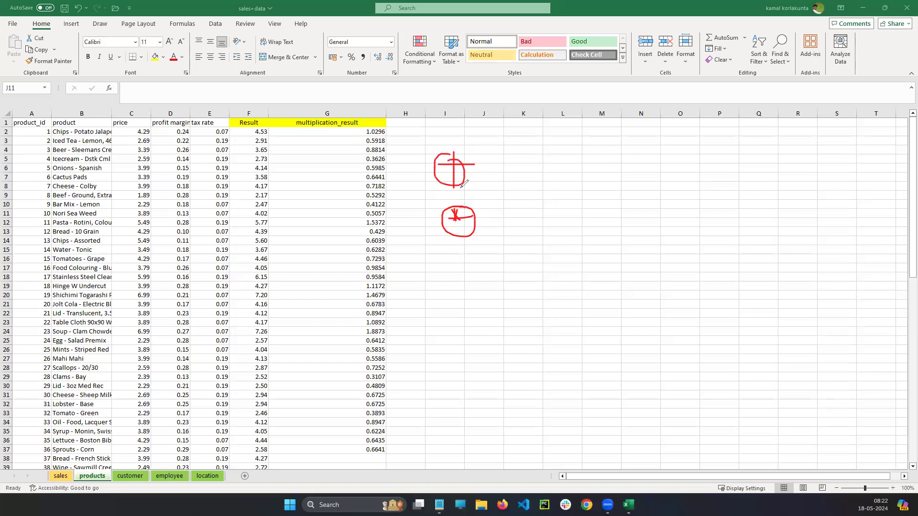
Handwrite "= 2 + 2" beside the circled plus sign
drag(512, 157, 528, 169)
drag(551, 150, 566, 146)
drag(556, 139, 558, 157)
mouse_move(577, 139)
mouse_down()
mouse_move(583, 134)
mouse_move(591, 151)
mouse_up()
click(485, 172)
drag(486, 172, 509, 166)
drag(490, 180, 511, 174)
Handwrite "= 2 × 2" and "= 4 × 2" below the addition example and ring the operators of all three examples
drag(502, 218, 521, 214)
drag(501, 227, 579, 212)
mouse_move(578, 197)
mouse_down()
mouse_move(572, 213)
mouse_move(601, 203)
mouse_up()
drag(506, 263, 525, 258)
drag(508, 269, 567, 266)
drag(574, 248, 576, 264)
drag(593, 244, 613, 246)
mouse_move(555, 139)
mouse_down()
mouse_move(551, 180)
mouse_move(582, 220)
mouse_move(556, 142)
mouse_up()
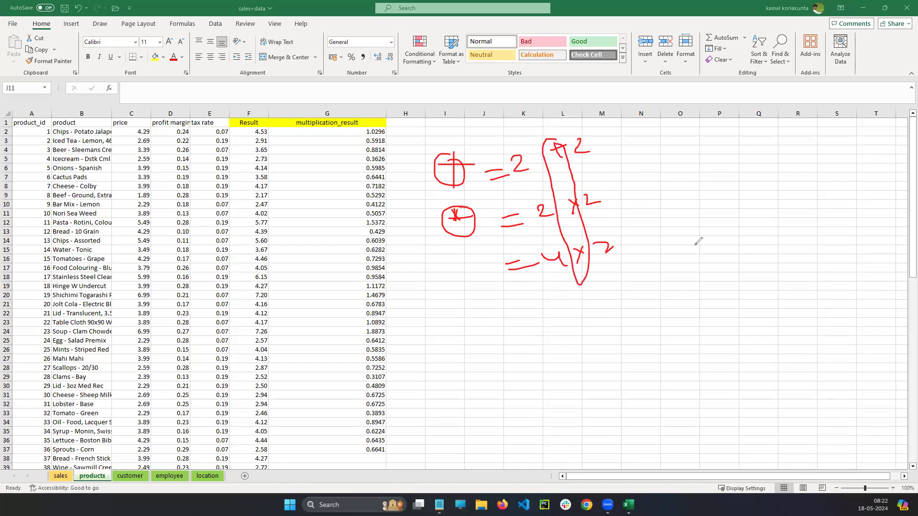
Clear the handwritten examples from the worksheet and switch to the Math Formulas notes in Notepad
click(836, 333)
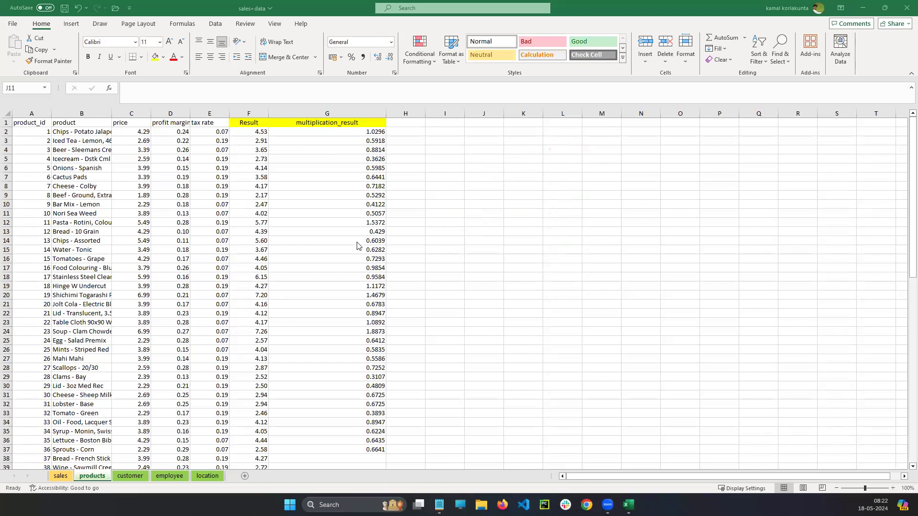
click(440, 505)
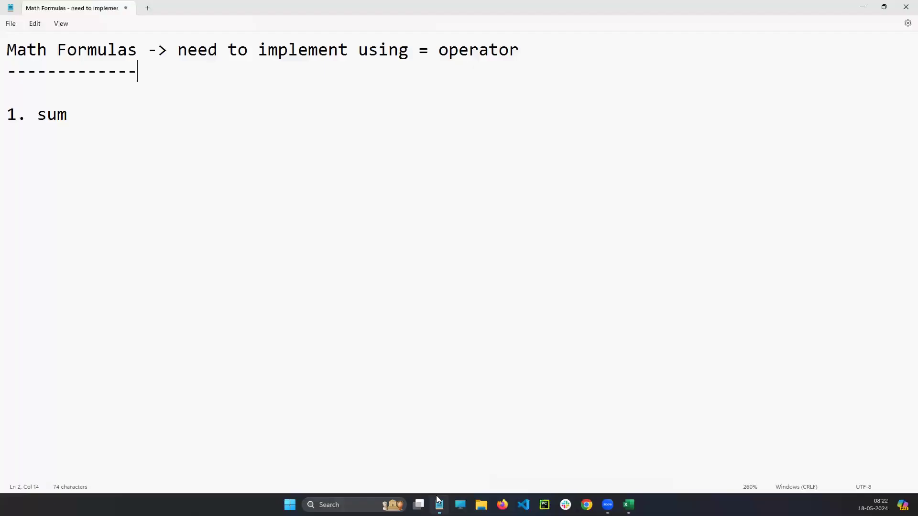
click(193, 116)
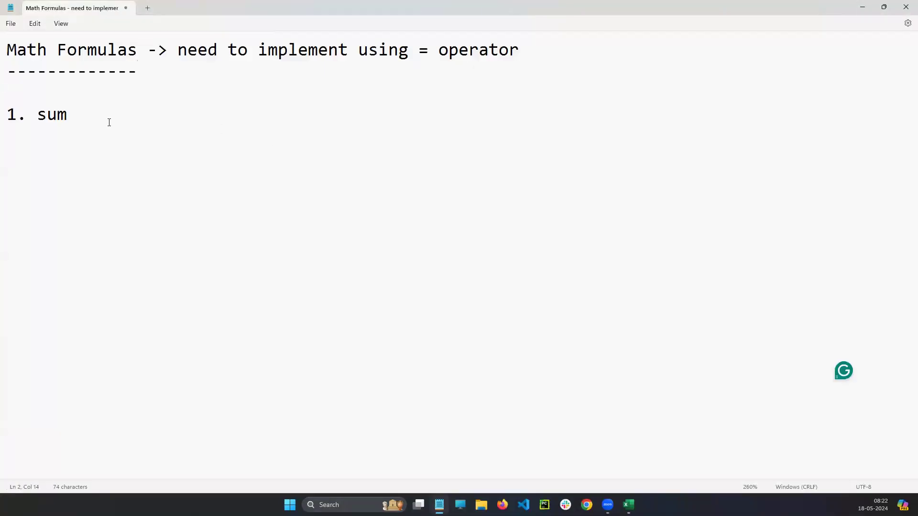
Add the list items "2. count" and "3. Average" below "1. sum"
double_click(40, 119)
click(71, 117)
drag(38, 117, 71, 116)
click(71, 117)
key(Return)
text(2. count)
key(Return)
text(3. )
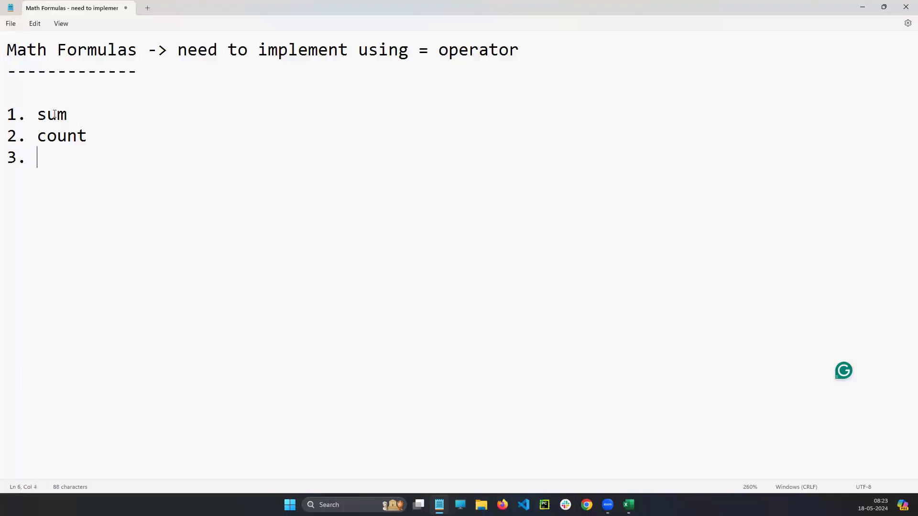
text(Averae)
key(BackSpace)
text(ge )
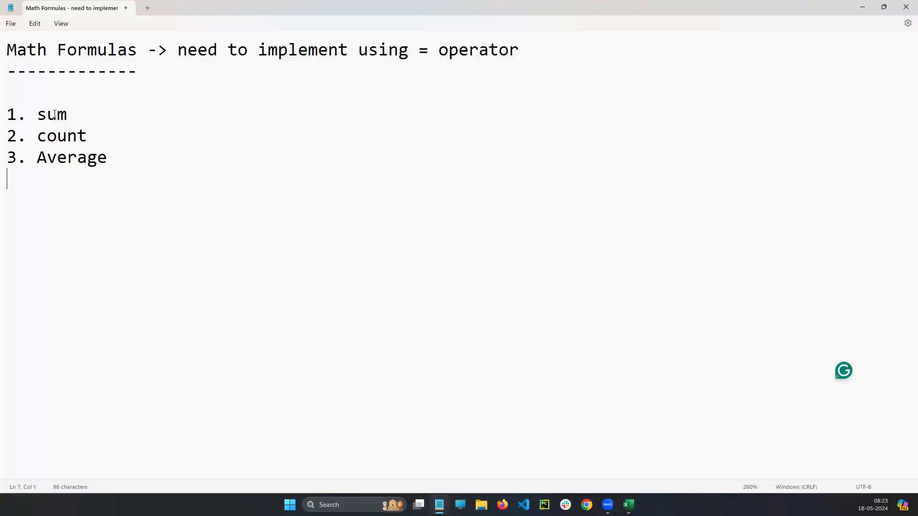
Continue the numbered list with "4. max", "5. min", "6. rand" and "7. randbetween"
text(4. max)
key(Return)
text(5. mn)
key(BackSpace)
key(BackSpace)
text(min)
key(Return)
text(6. rand)
key(Return)
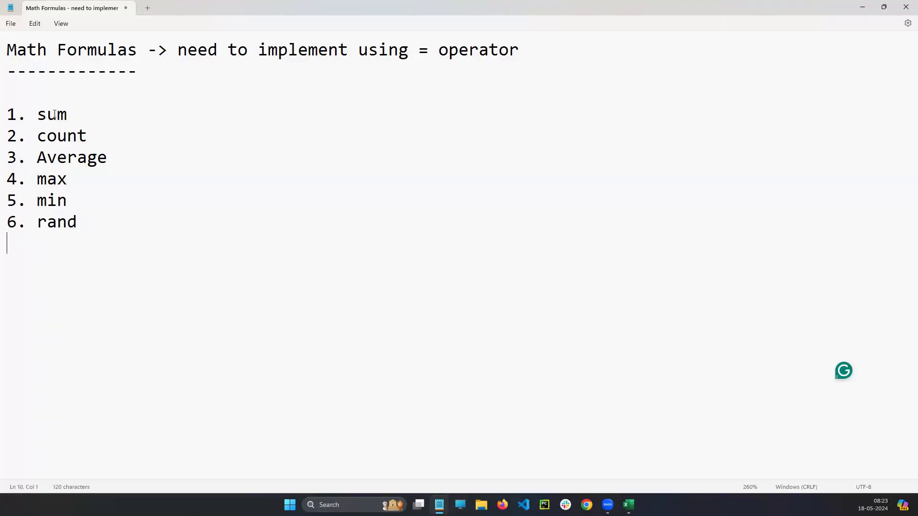
text(7. randbetween)
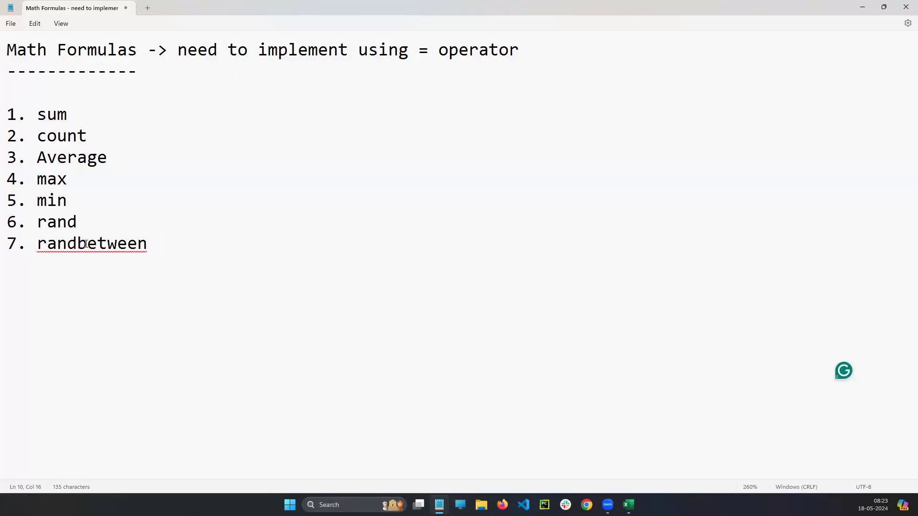
Insert a space in list item 7 so that it reads "rand between"
drag(156, 245, 6, 114)
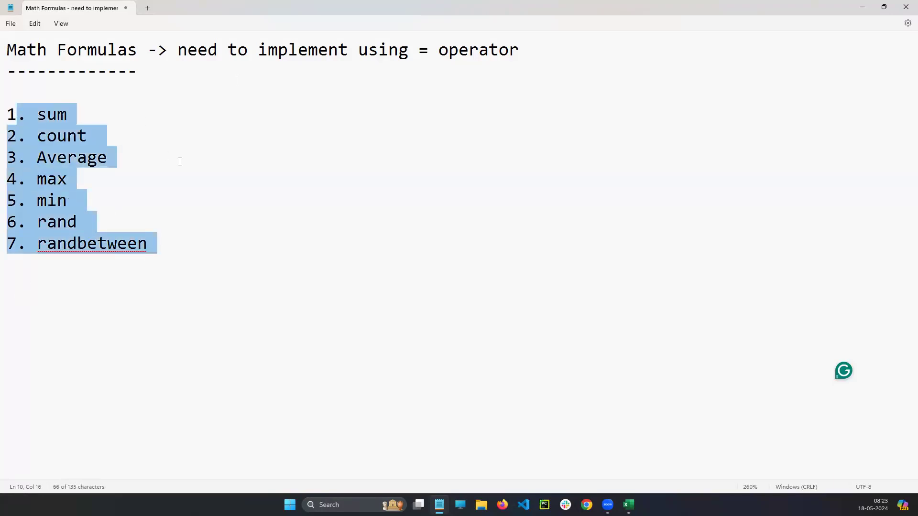
click(78, 244)
drag(149, 245, 186, 254)
click(181, 216)
click(202, 256)
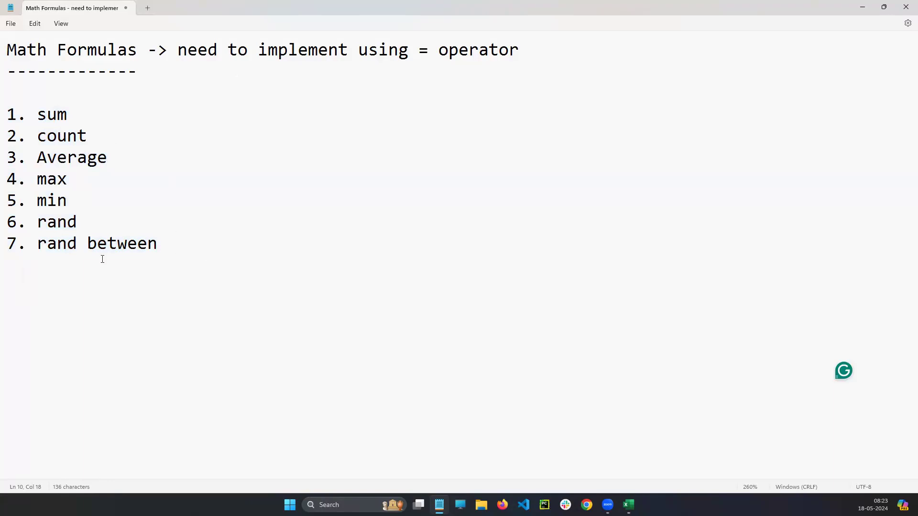
Switch to the sales+data workbook in Excel and open cell J3 for entry
click(629, 505)
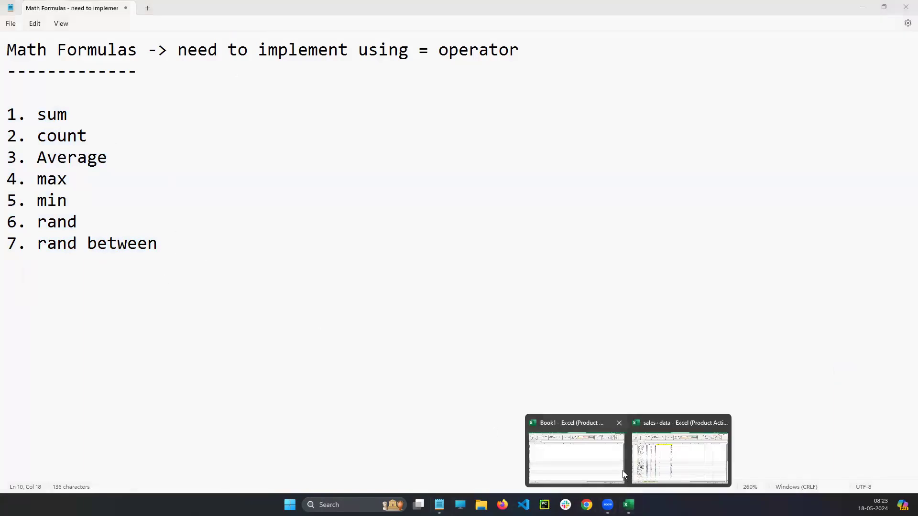
click(658, 467)
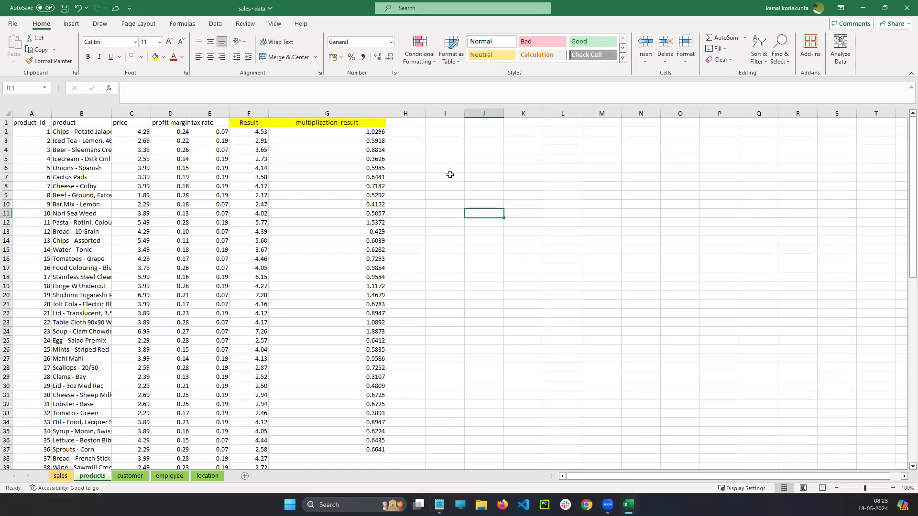
double_click(483, 138)
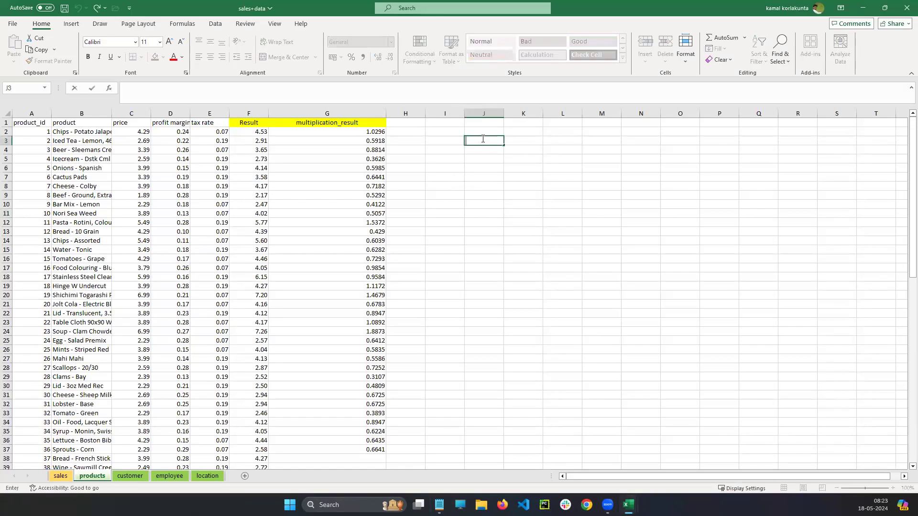
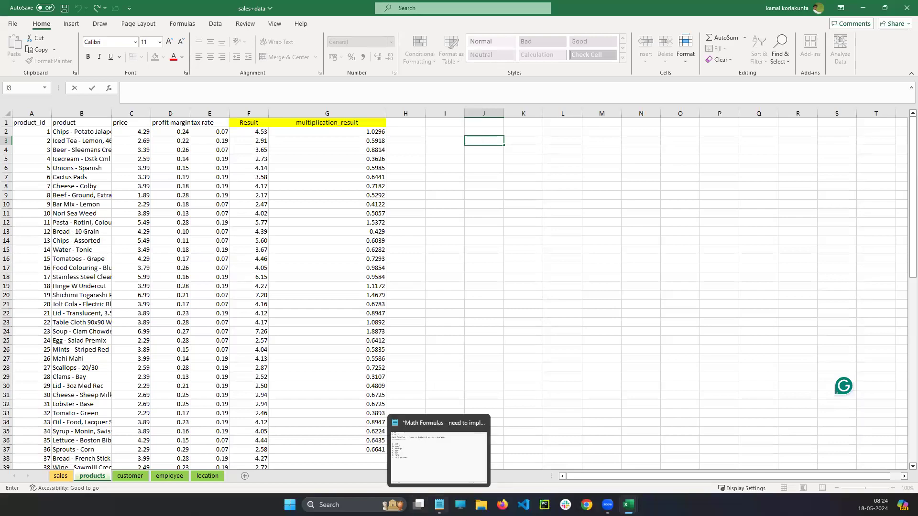
Switch to the Notepad notes and add the heading "Operations are 3 types" with a dashed underline above Math Formulas
click(439, 505)
click(68, 72)
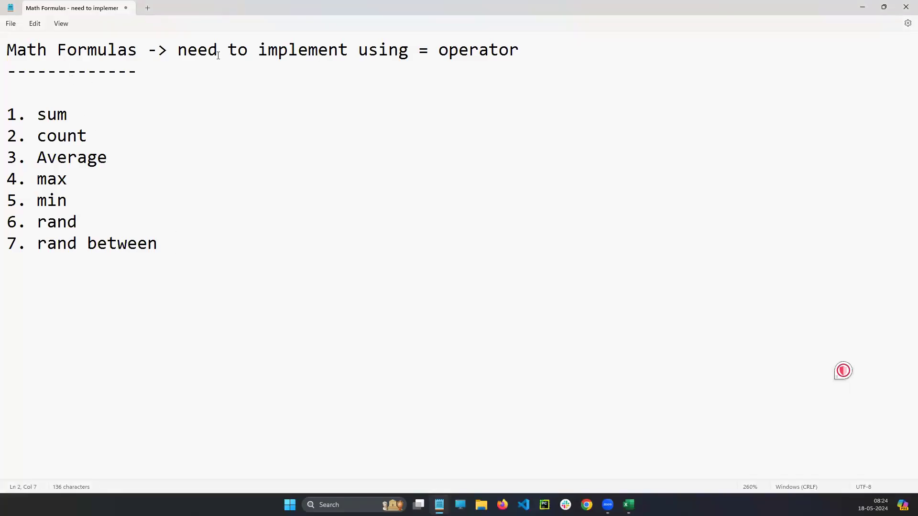
click(10, 48)
key(Return)
key(Return)
key(Return)
key(Return)
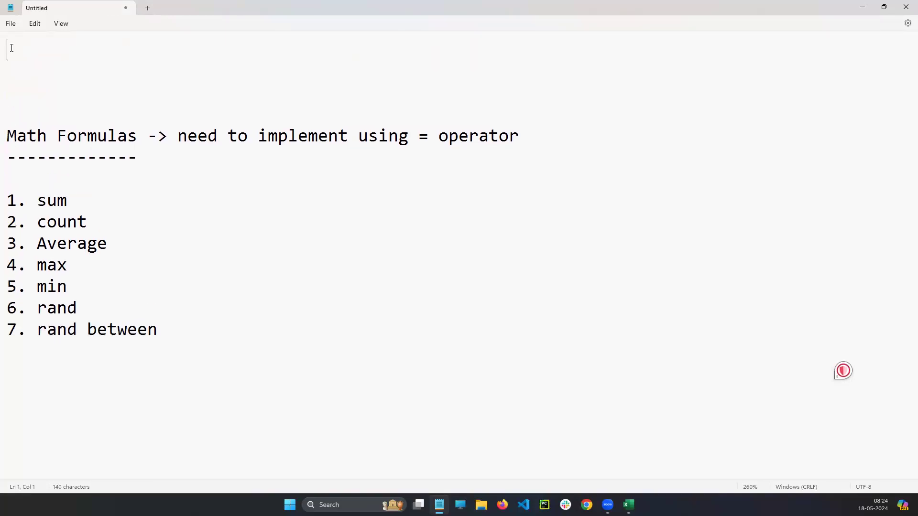
text(Operations a)
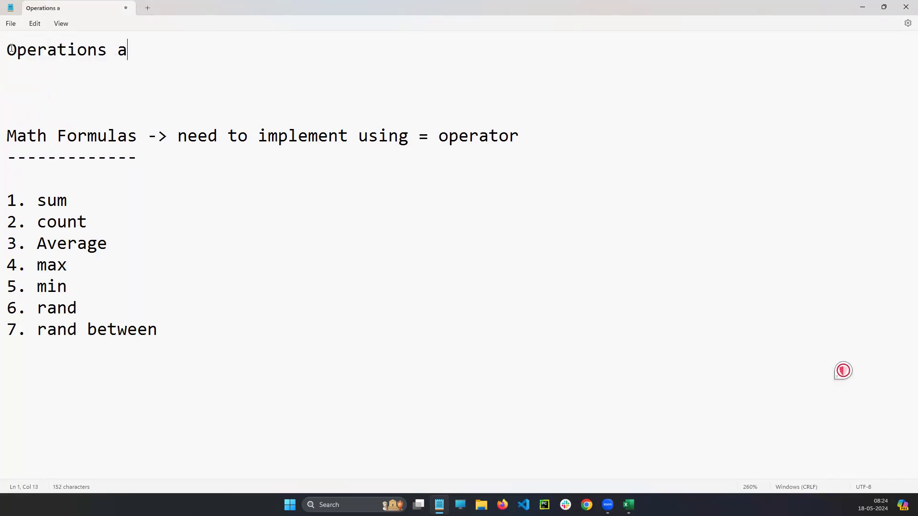
text(re 3 types)
key(Return)
text(-----------------------)
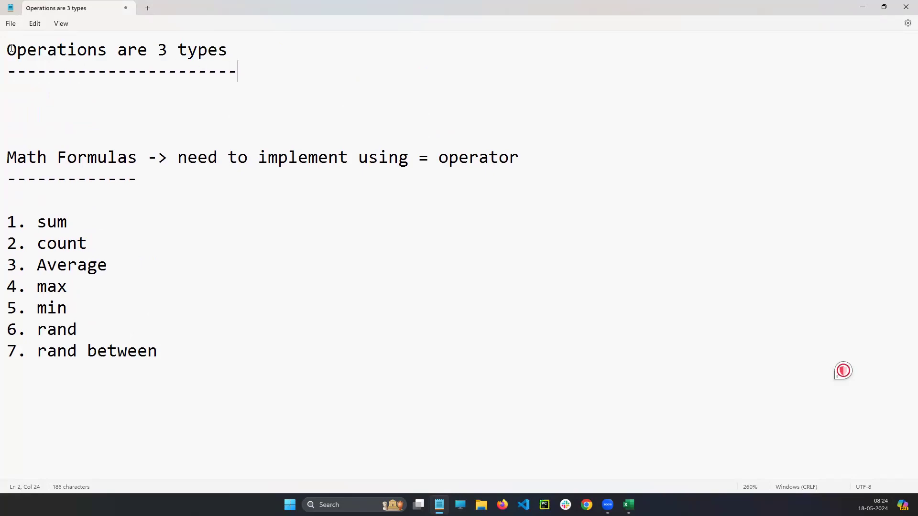
Write the entry "1) Operators -> >,<,+,-,*,/" under the heading and begin a second entry with "2)"
key(Return)
key(Return)
text(1))
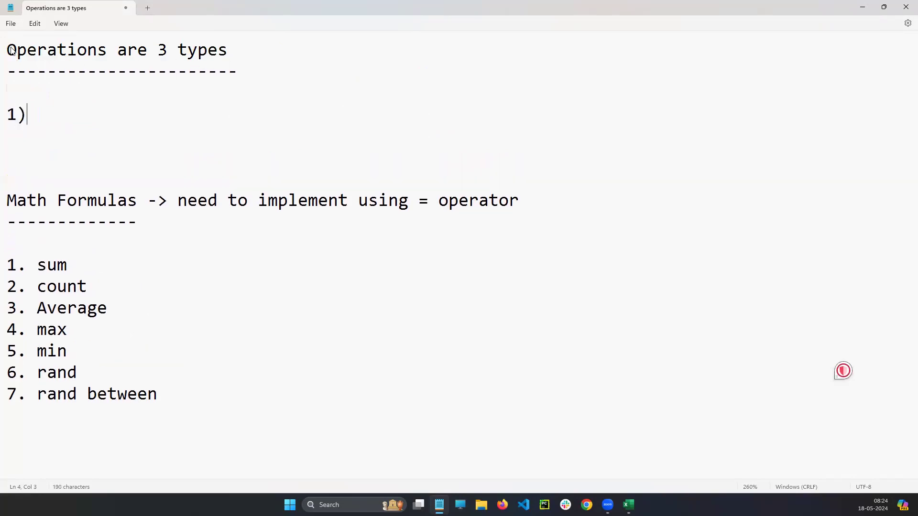
text( Operators )
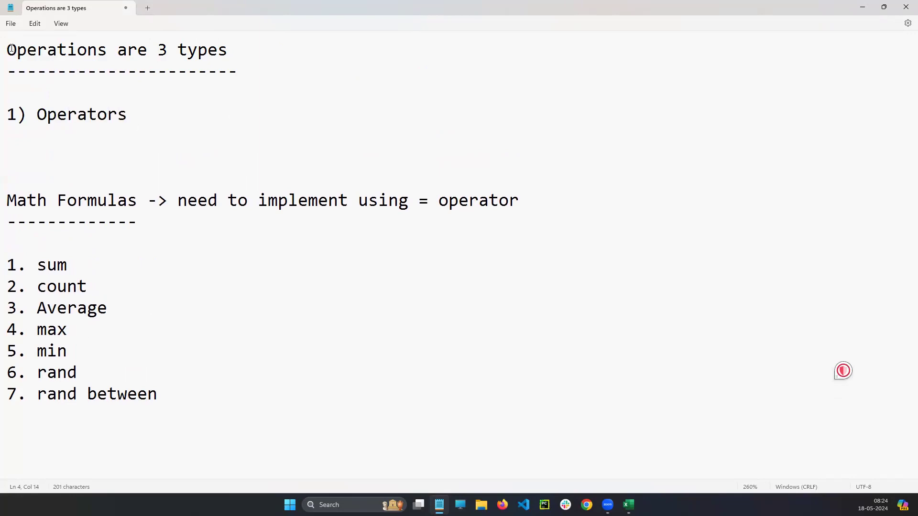
text(-> >,<,+,)
text(-,*,/)
key(Return)
text(2))
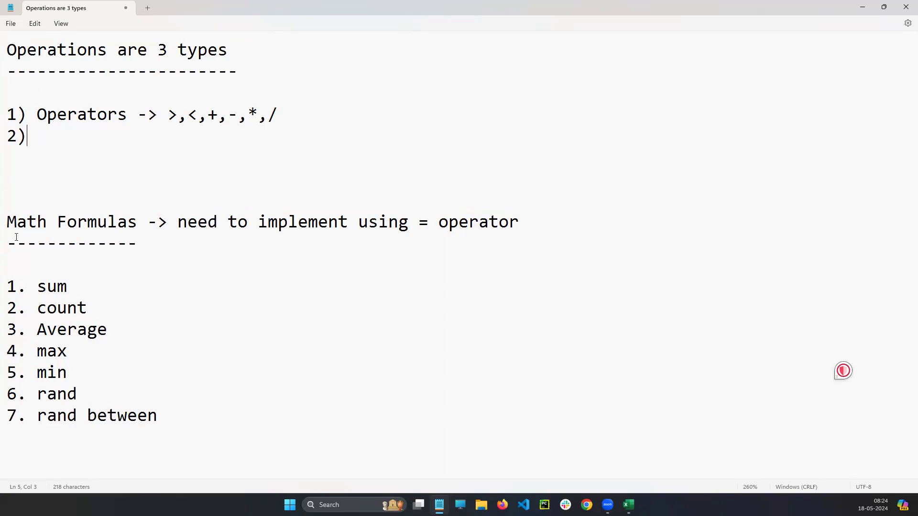
Join the Math Formulas line to the "2)" entry and delete the dashes beneath it
click(9, 220)
key(BackSpace)
key(BackSpace)
key(BackSpace)
key(BackSpace)
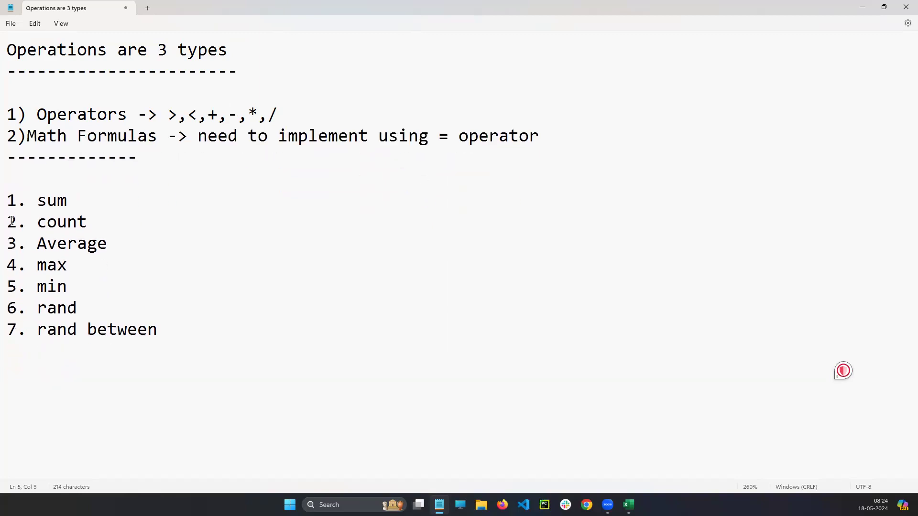
drag(146, 164, 12, 159)
key(BackSpace)
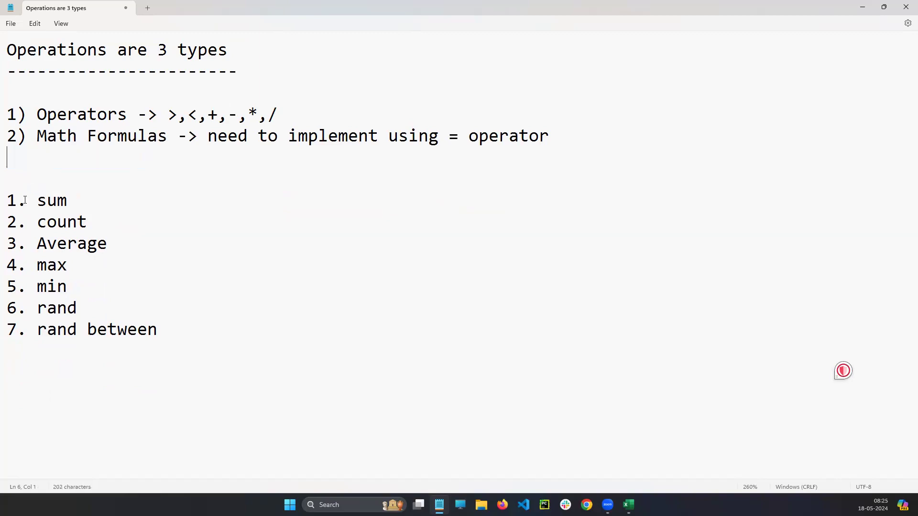
Remove the blank lines between the Math Formulas entry and the numbered function list
triple_click(13, 205)
click(15, 199)
drag(138, 114, 320, 108)
click(322, 110)
drag(7, 200, 91, 266)
drag(107, 306, 191, 348)
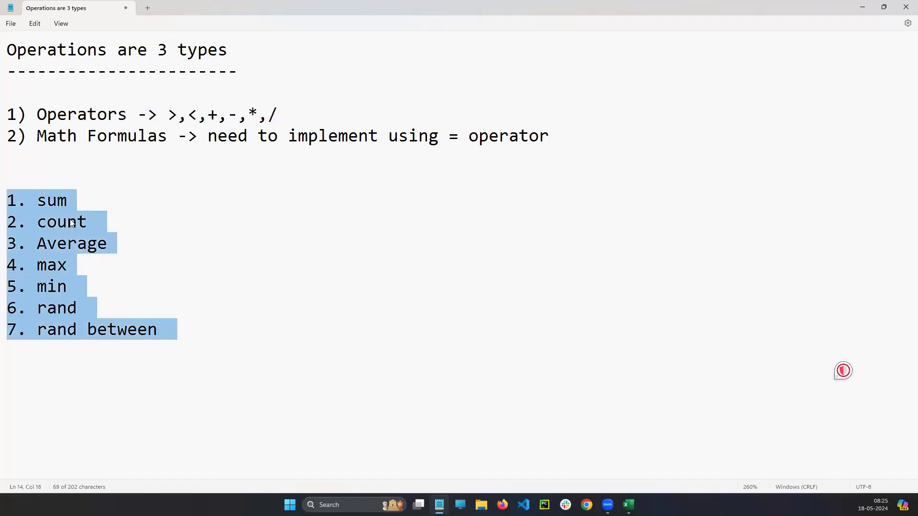
click(9, 196)
key(BackSpace)
key(BackSpace)
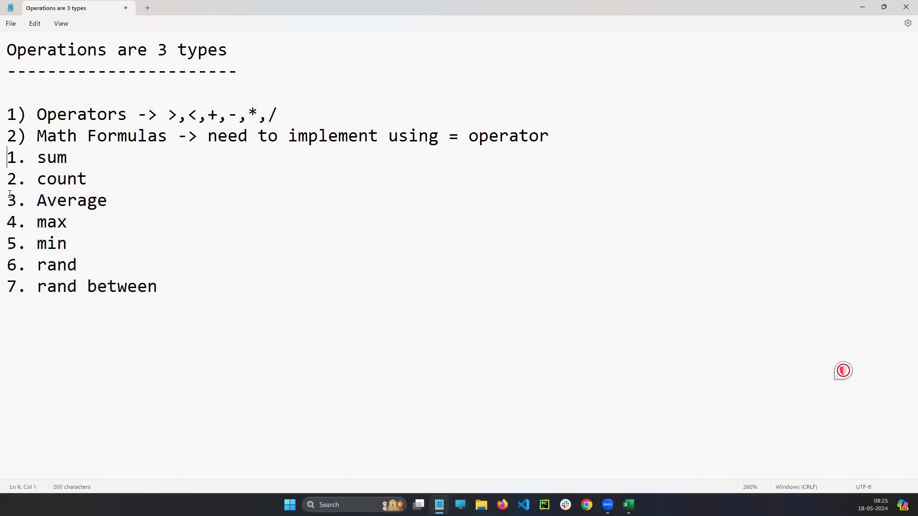
Try to indent the whole list of seven functions at once
drag(6, 153, 254, 290)
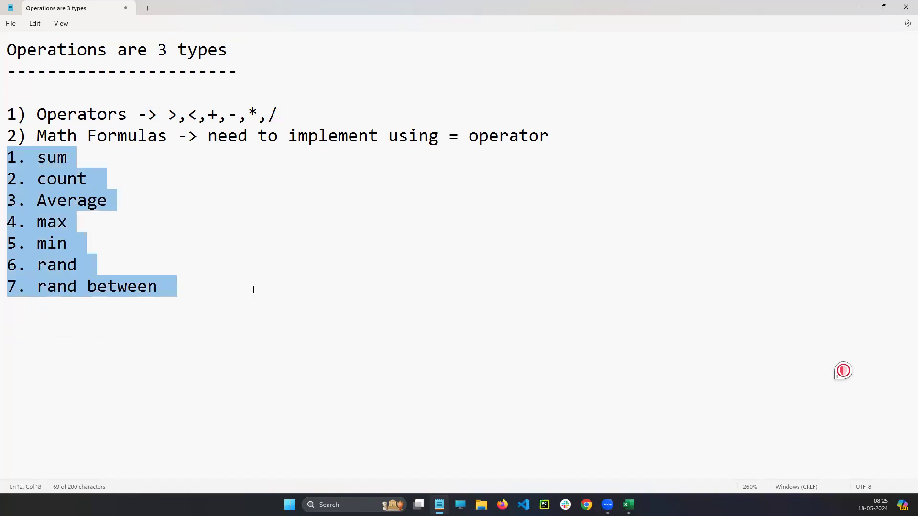
key(Tab)
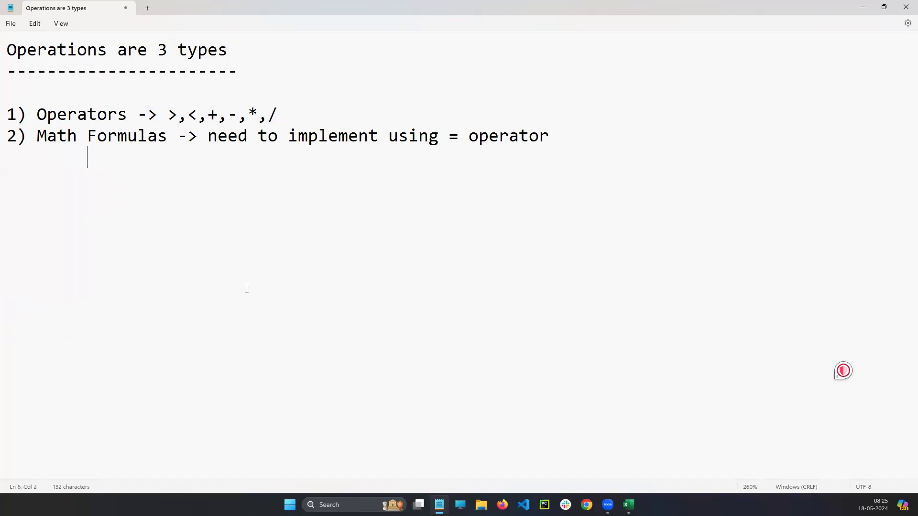
key(ctrl+z)
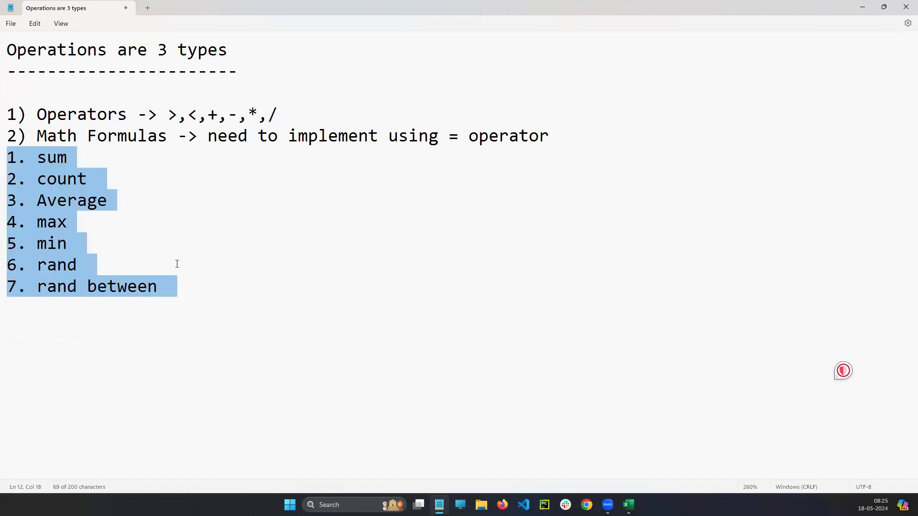
click(177, 264)
Indent each of the seven function items, from sum to rand between, by one tab under Math Formulas
click(8, 162)
key(Tab)
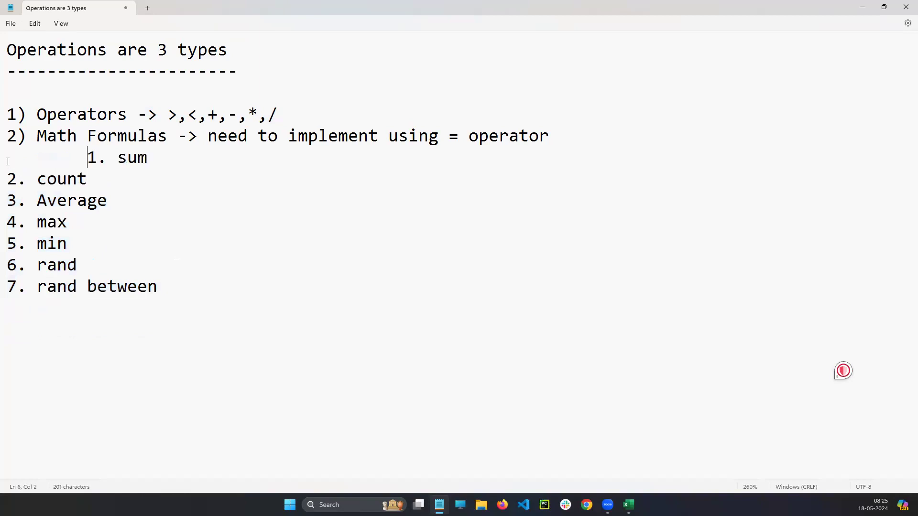
key(Tab)
click(7, 200)
key(Tab)
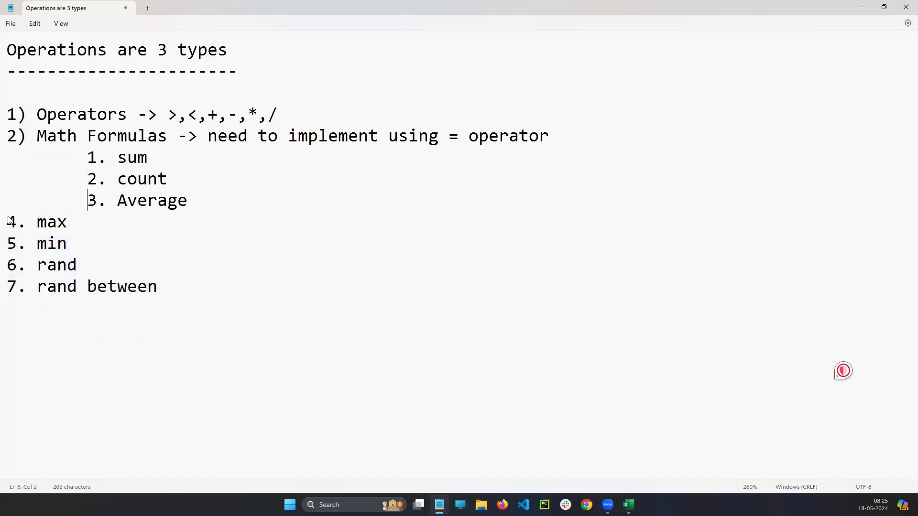
click(7, 223)
key(Tab)
click(7, 244)
key(Tab)
triple_click(11, 268)
click(8, 266)
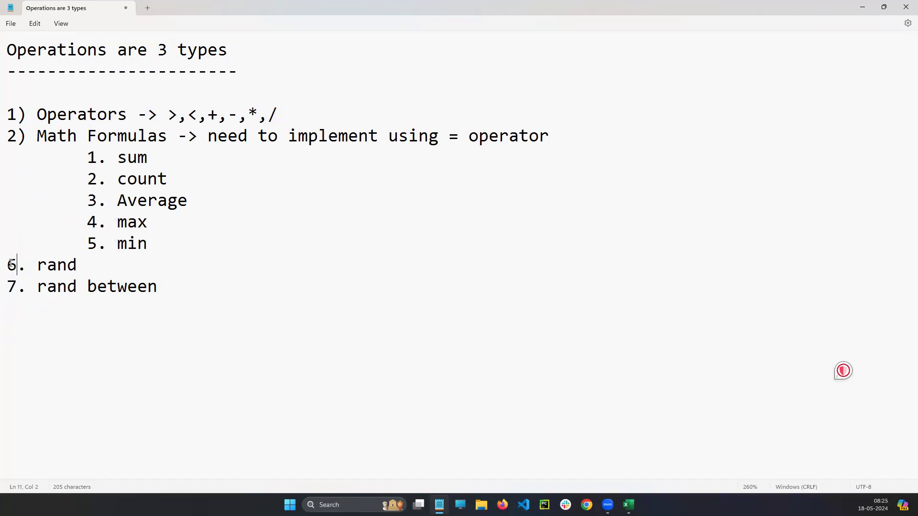
key(Tab)
click(10, 289)
key(Tab)
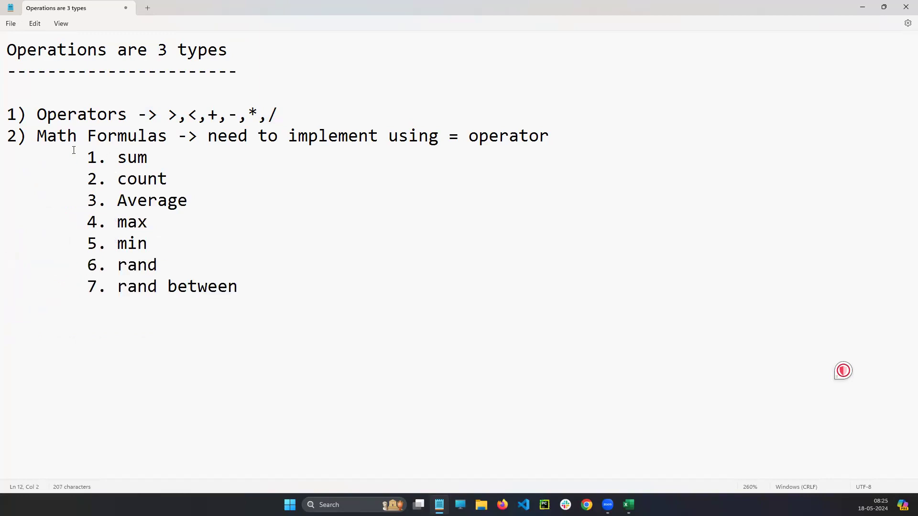
Draw a red box around the operator symbols in the Operators entry, and erase it again
drag(92, 156, 256, 303)
click(256, 303)
click(886, 200)
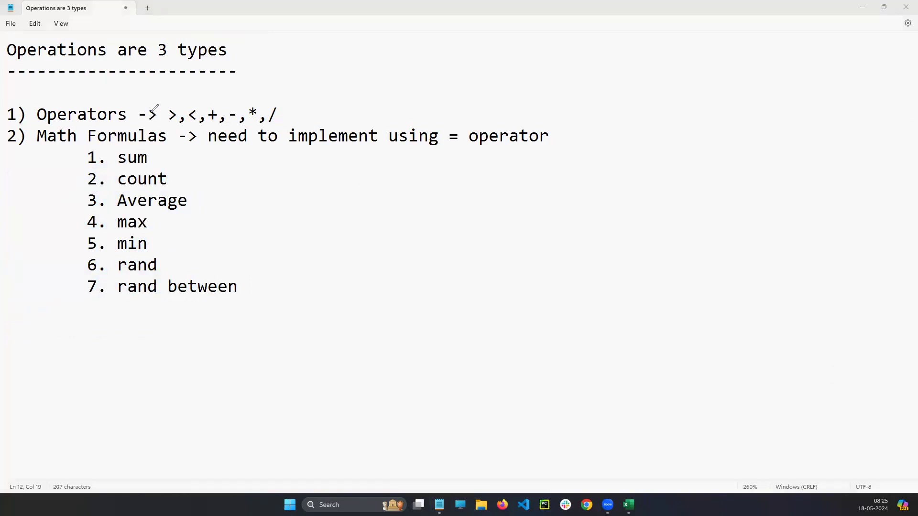
mouse_move(164, 93)
mouse_down()
mouse_move(249, 126)
mouse_move(286, 94)
mouse_move(166, 93)
mouse_up()
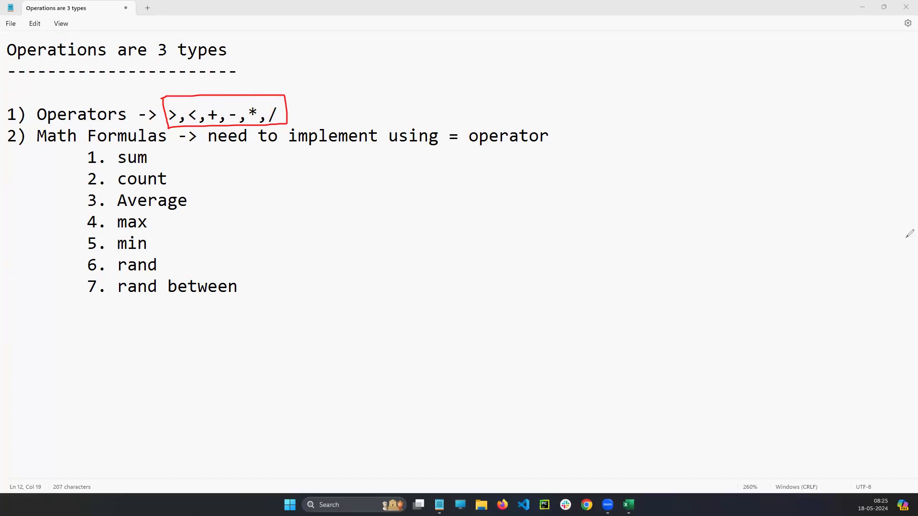
key(ctrl+z)
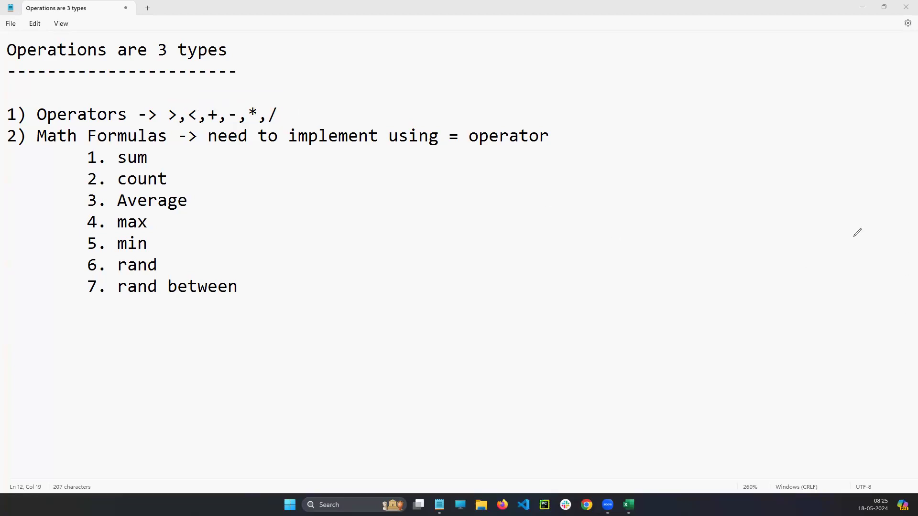
Switch back to the sales+data workbook in Excel
mouse_move(628, 505)
click(665, 447)
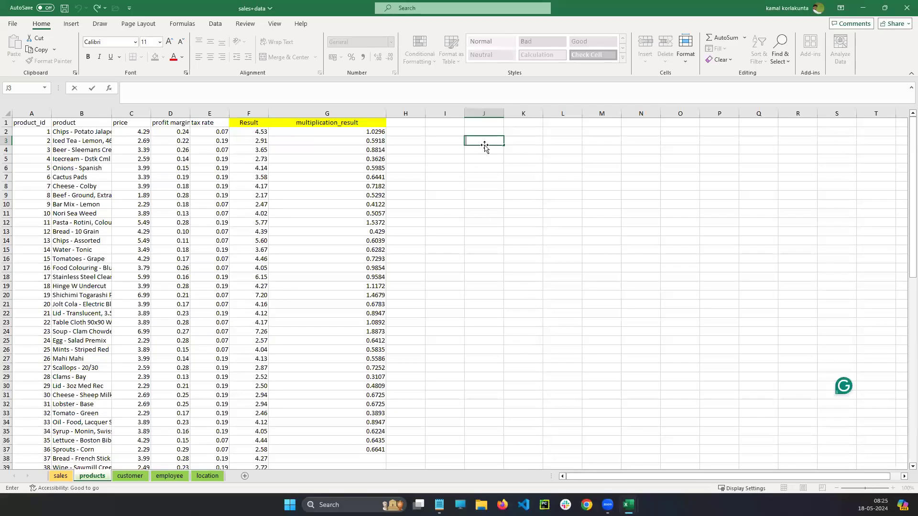
Enter the heading Operators in cell J6 of the products sheet and give it a gold fill
click(483, 165)
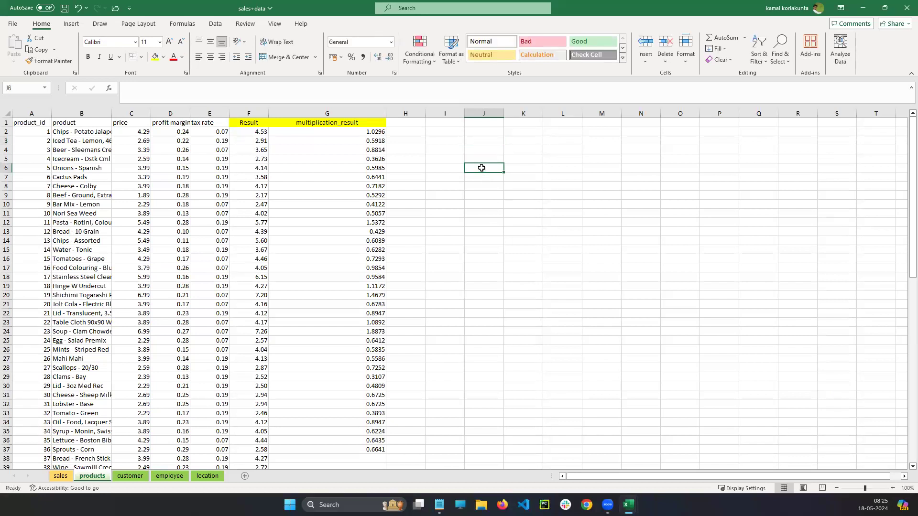
text(Operators)
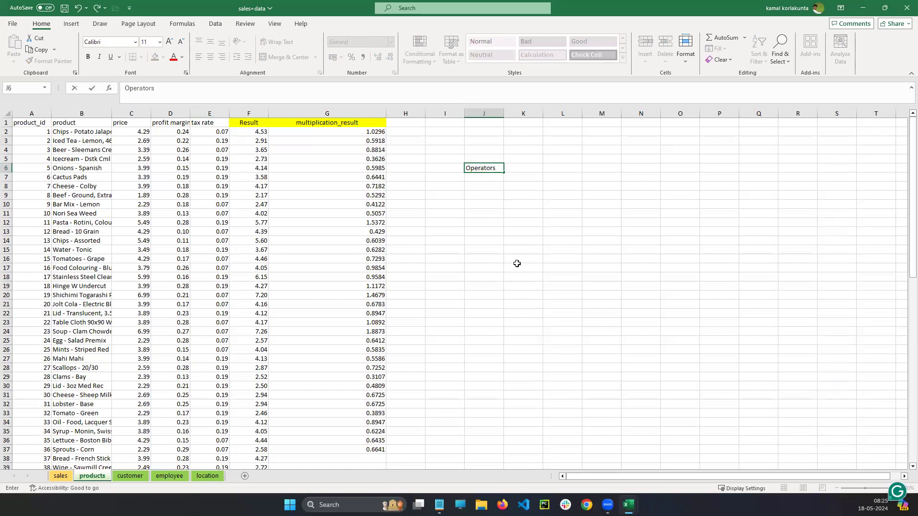
click(517, 264)
click(483, 168)
click(163, 58)
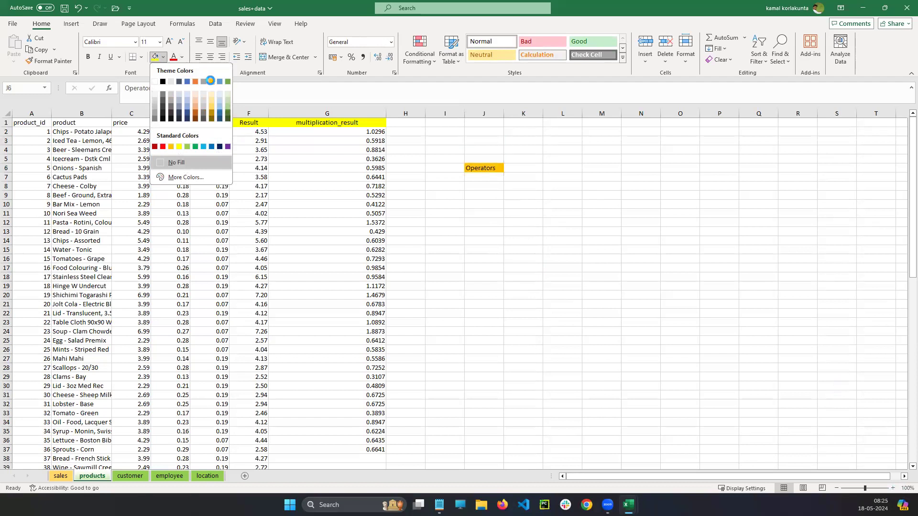
click(211, 80)
Enter the plus sign + as plain text in J7 under the Operators heading, removing any stray cell references
click(482, 178)
text(+)
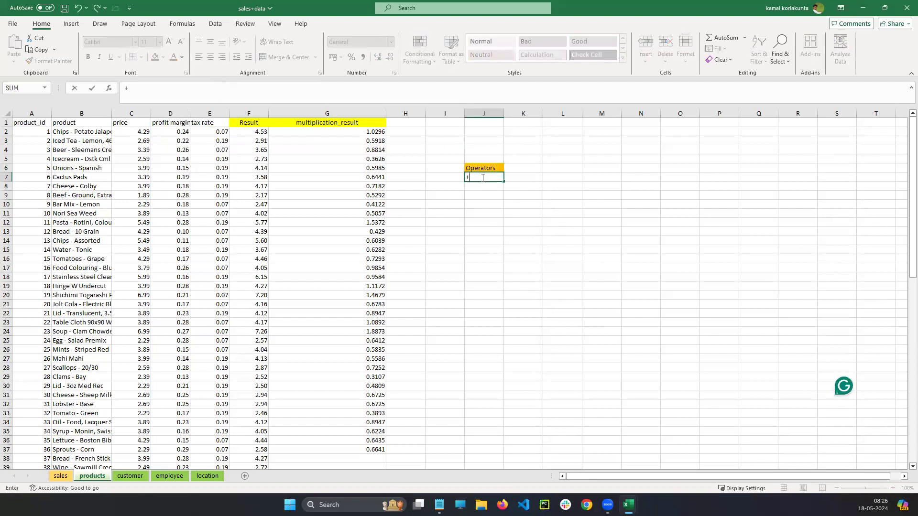
key(Down)
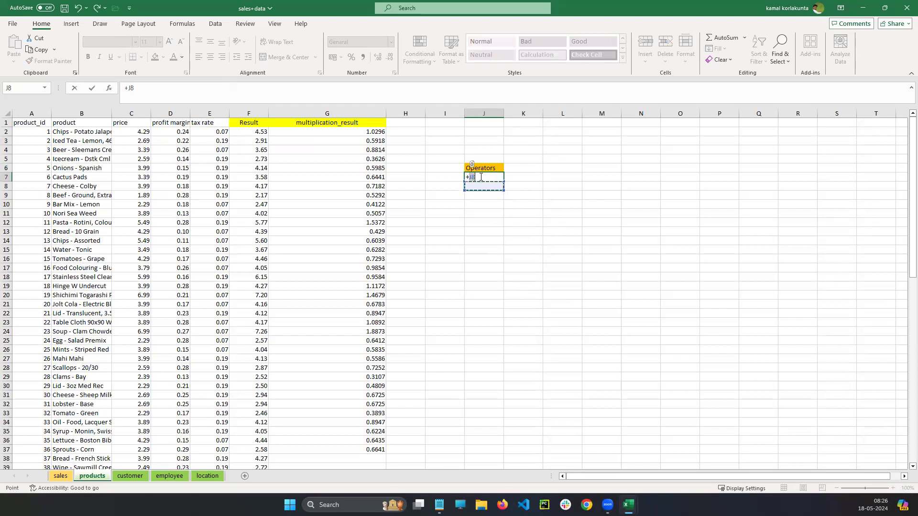
key(BackSpace)
key(BackSpace)
click(530, 168)
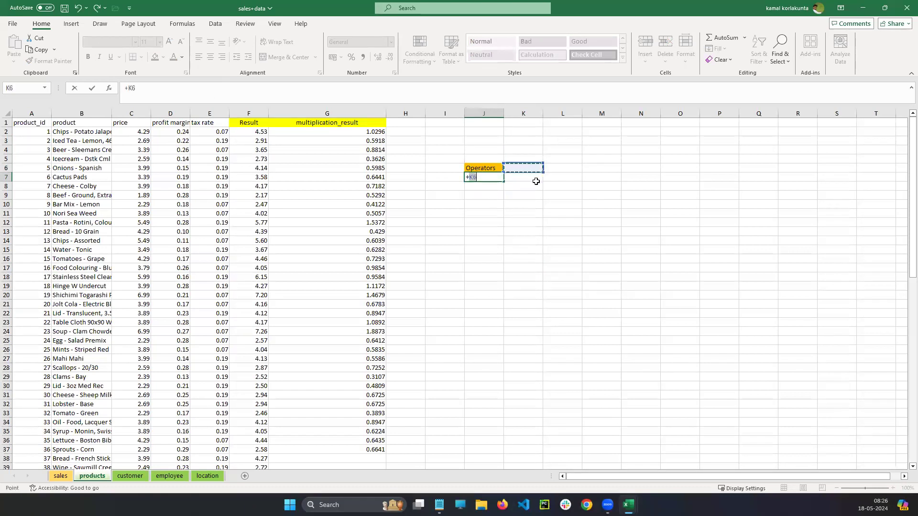
click(484, 177)
key(BackSpace)
key(BackSpace)
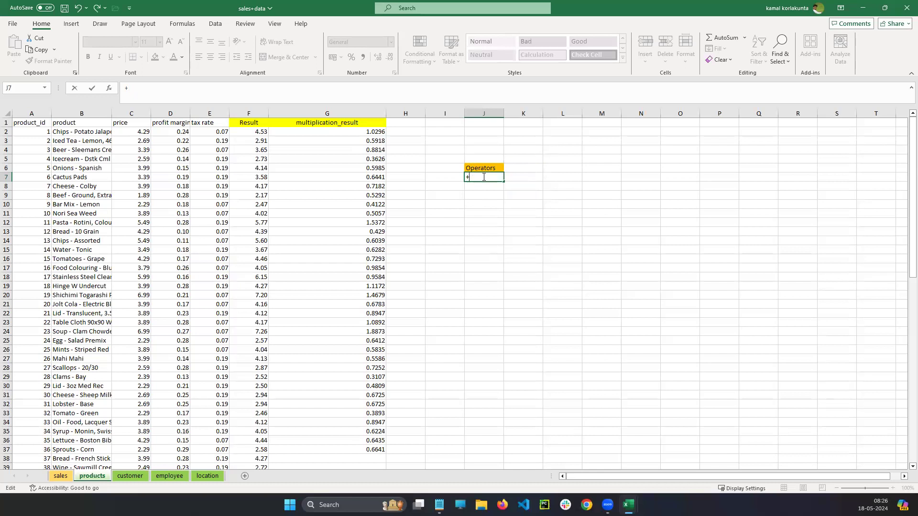
key(Return)
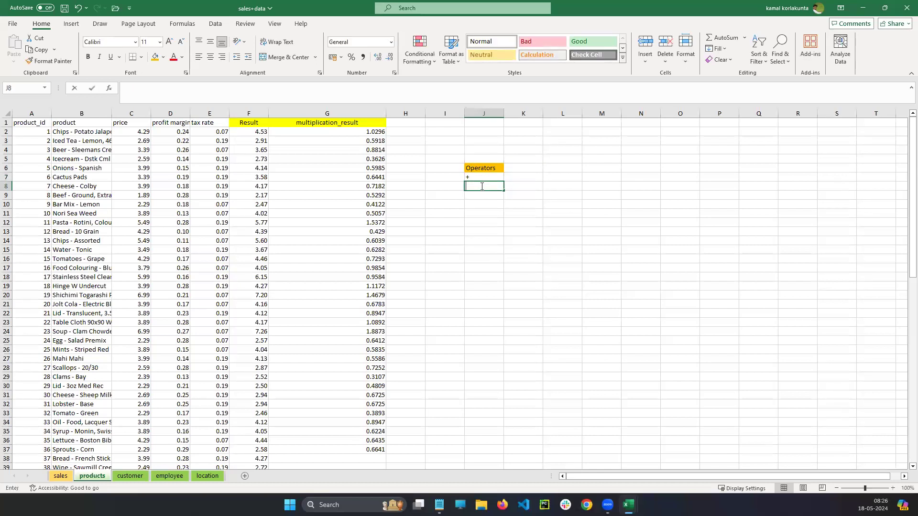
List the operators -, * and / in cells J8 to J10
text(-)
key(Return)
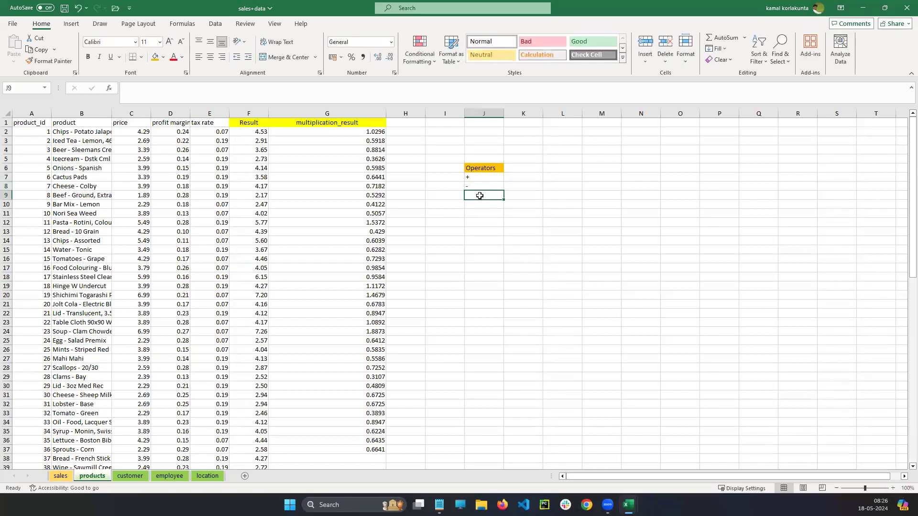
text(*)
key(Return)
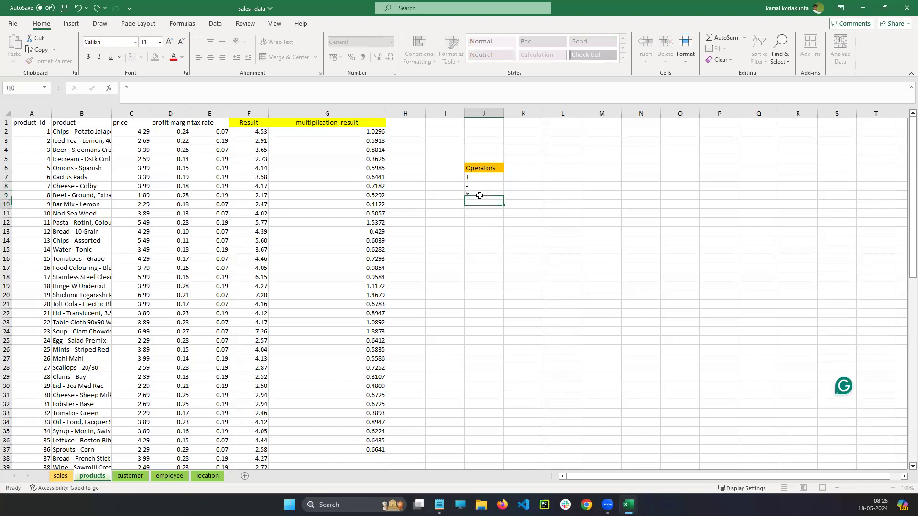
double_click(476, 204)
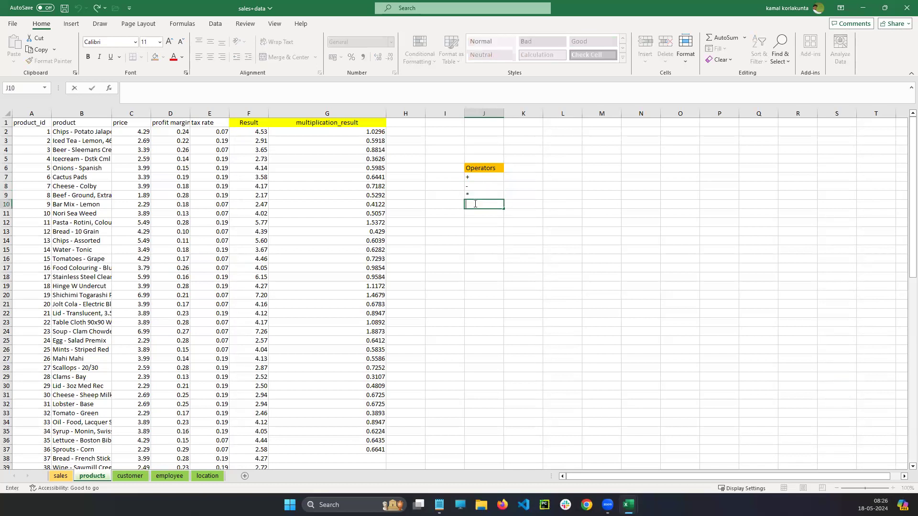
text(/)
key(Return)
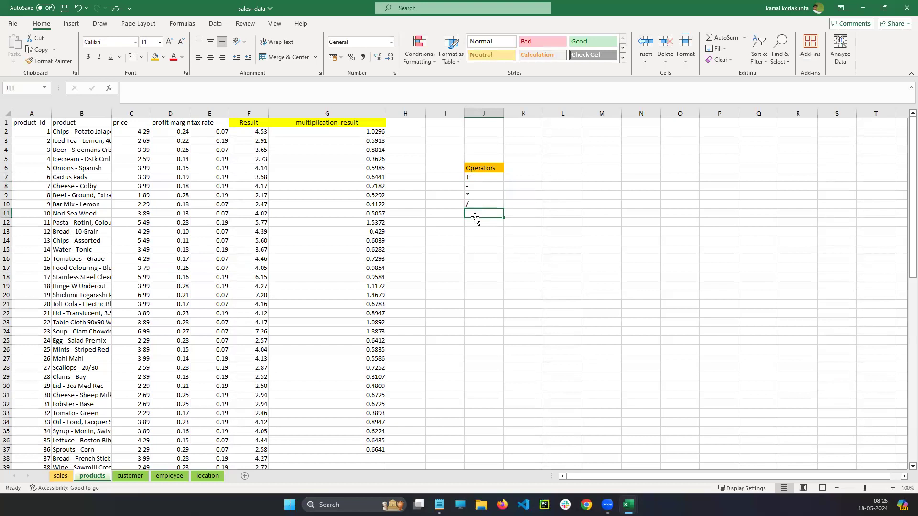
List the comparison operators >, <, >= and <= in cells J11 to J14
double_click(483, 216)
text(>)
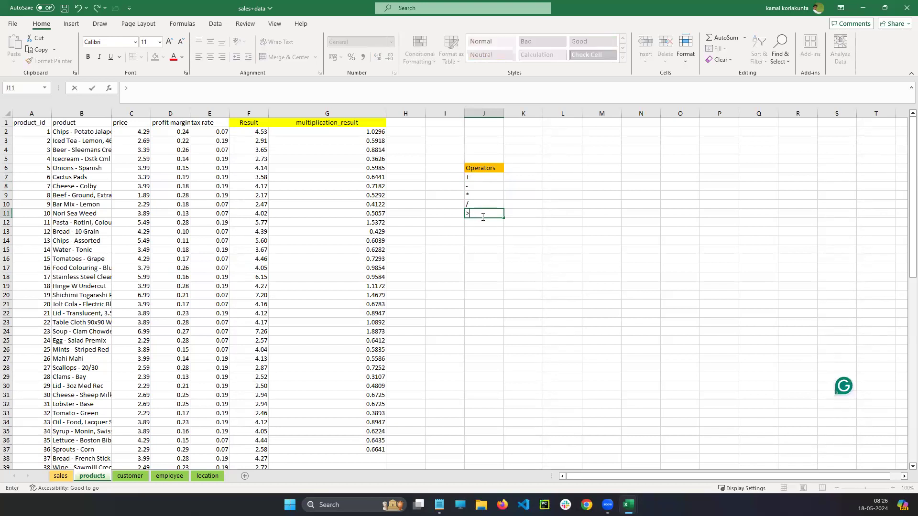
key(Return)
text(<)
key(Return)
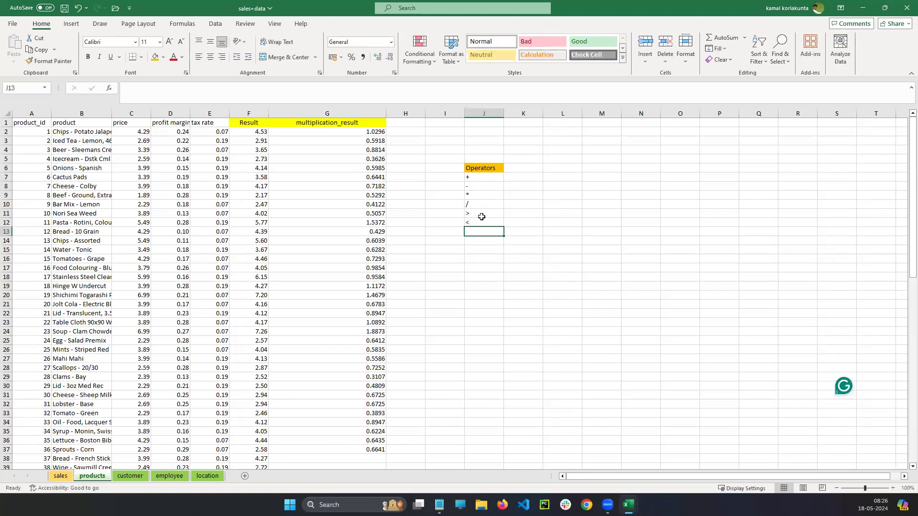
text(>=)
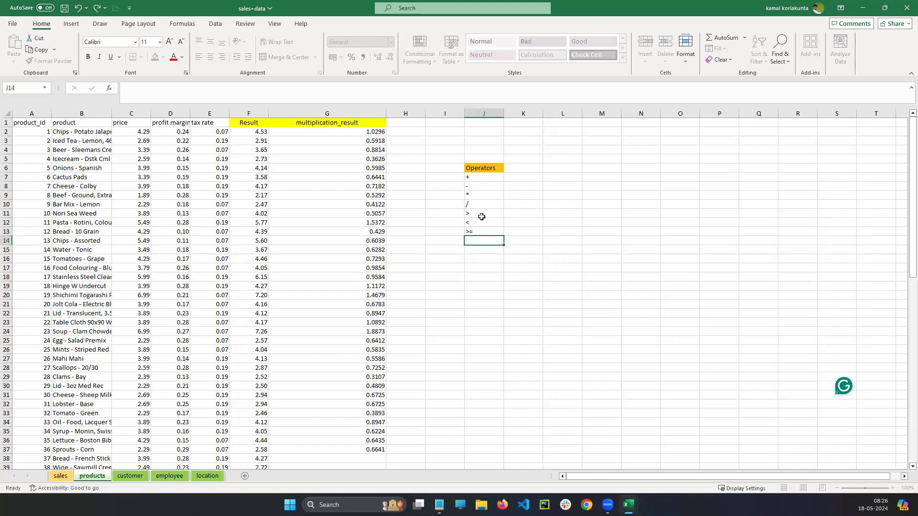
key(Return)
text(<)
key(Return)
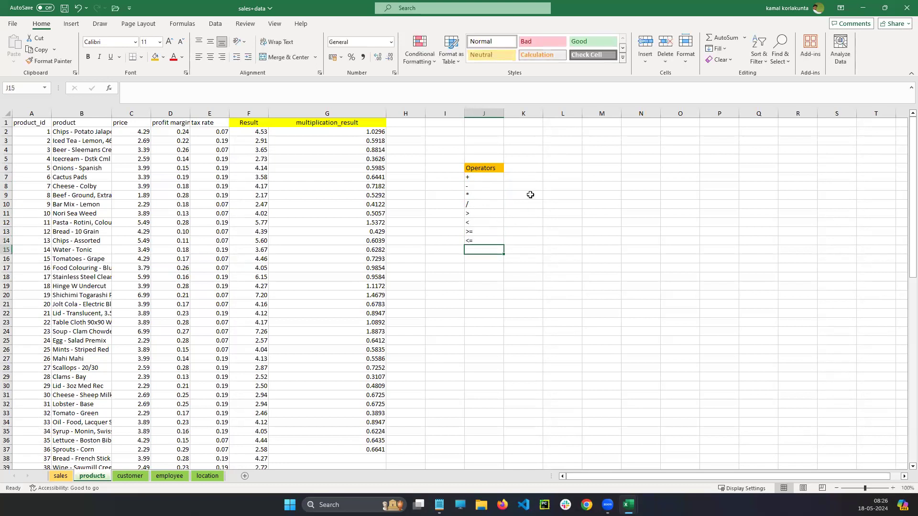
Label the plus operator's row with the word addition in cell L7
click(519, 177)
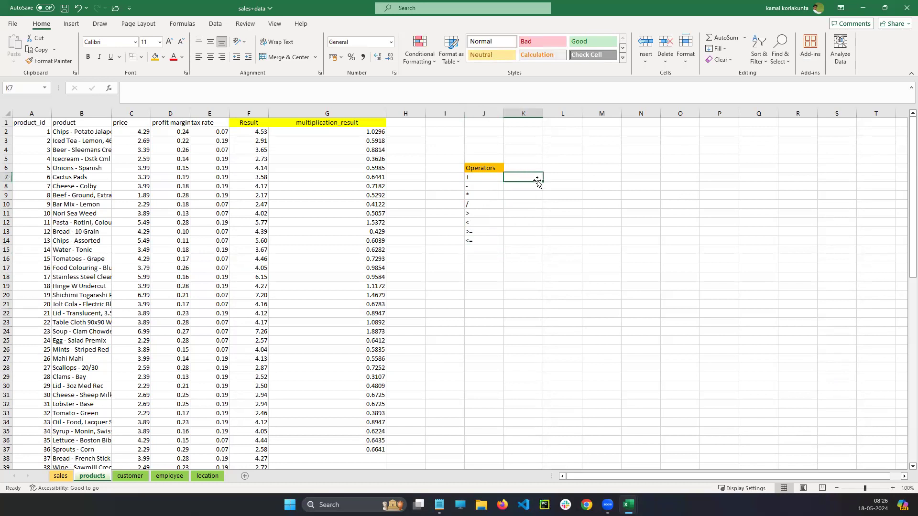
click(476, 178)
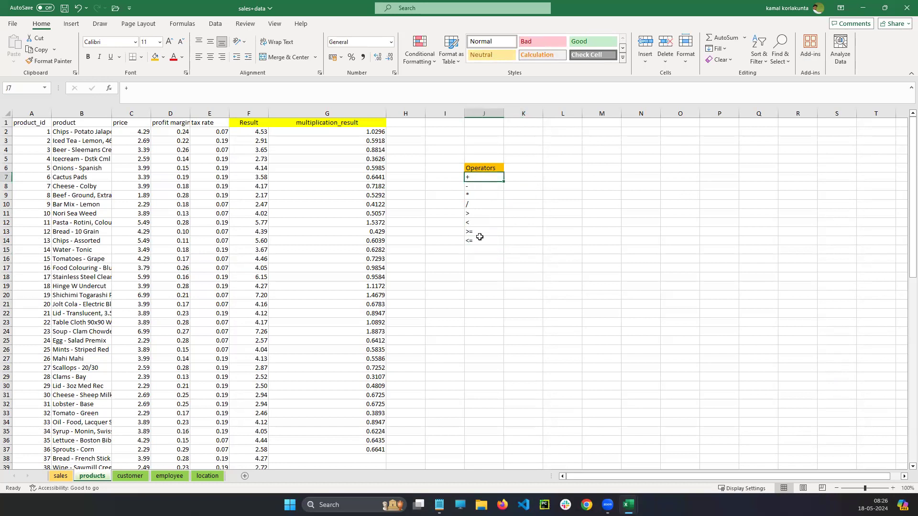
click(526, 175)
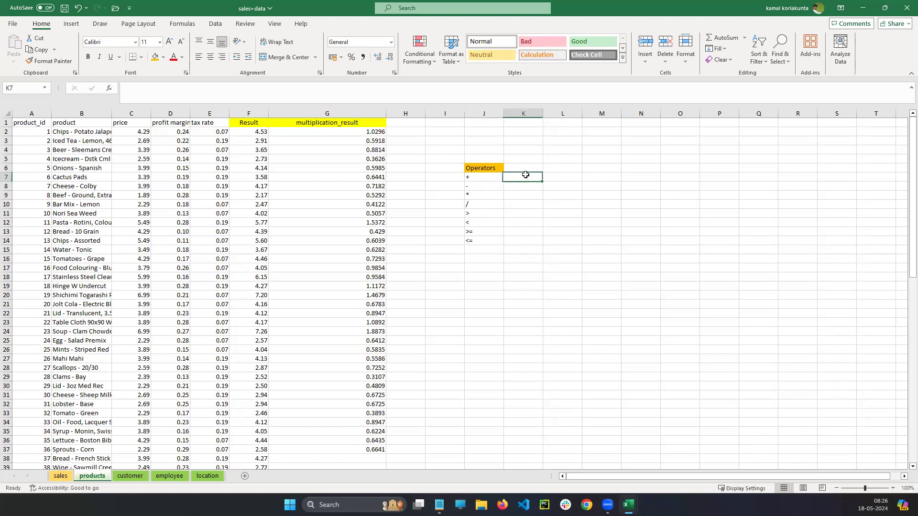
double_click(560, 177)
text(addition)
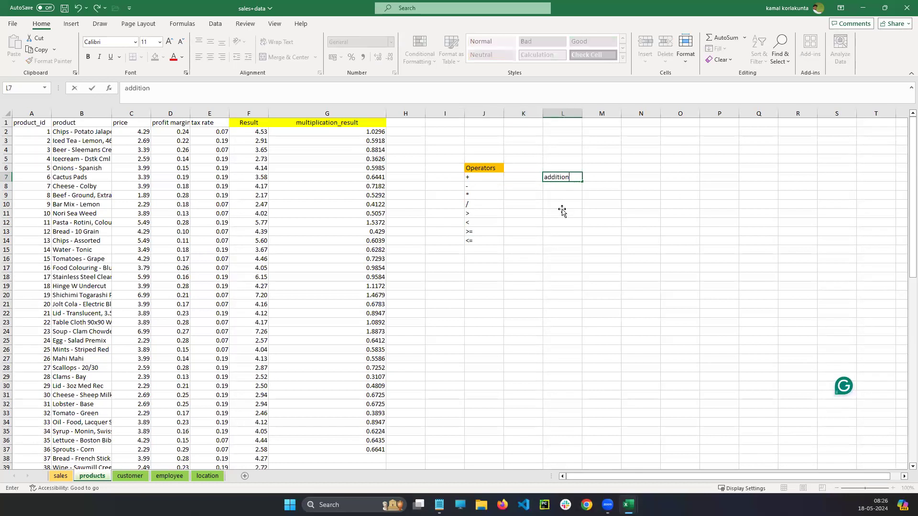
key(Left)
Add two typed numbers in K7 with the formula =10+20, and reopen the cell to review the formula
double_click(522, 178)
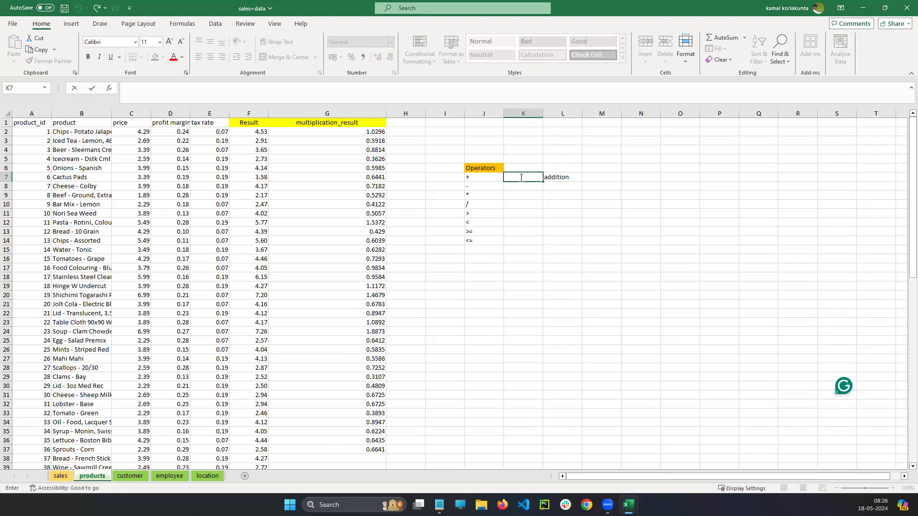
text(=)
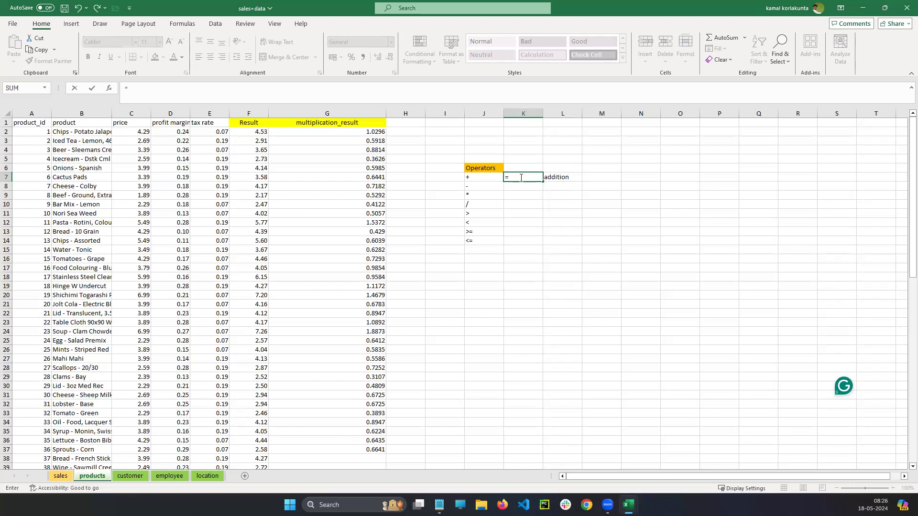
text(10+20)
key(ctrl+Return)
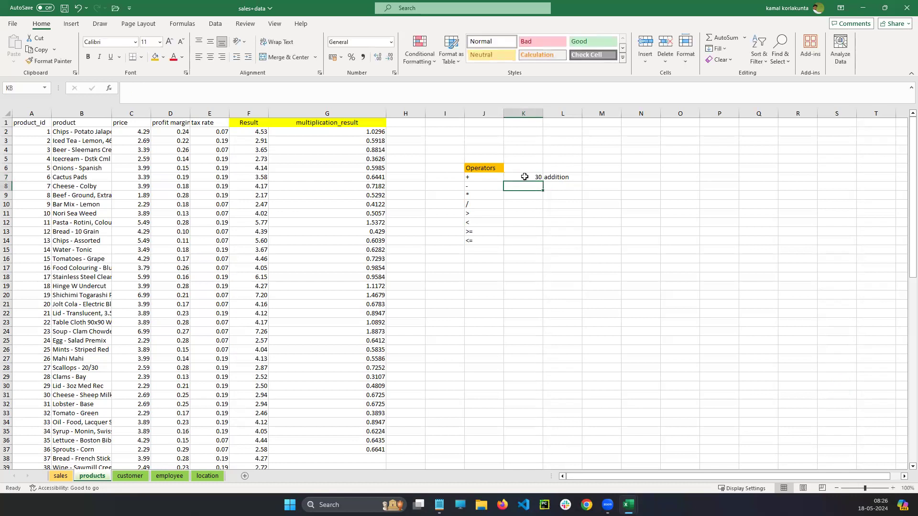
double_click(510, 179)
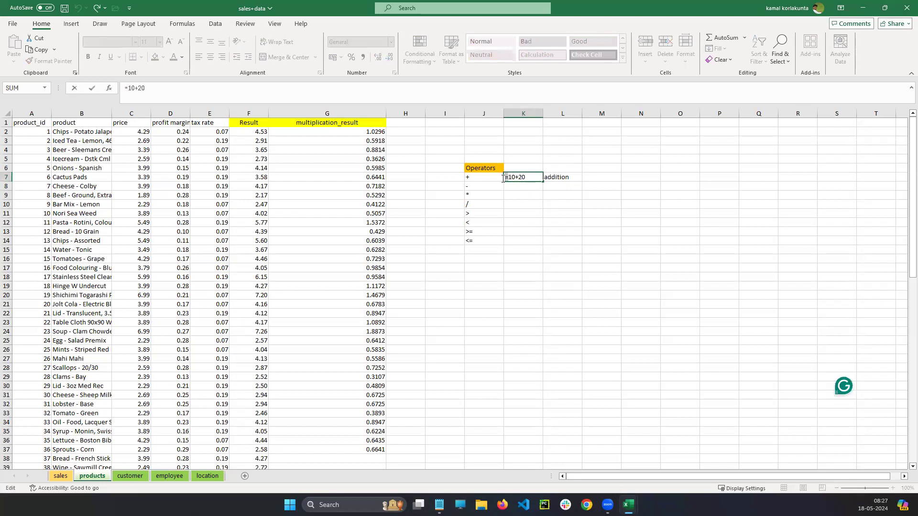
key(Return)
Clear the =10+20 formula from cell K7
double_click(528, 178)
drag(527, 178, 509, 176)
key(BackSpace)
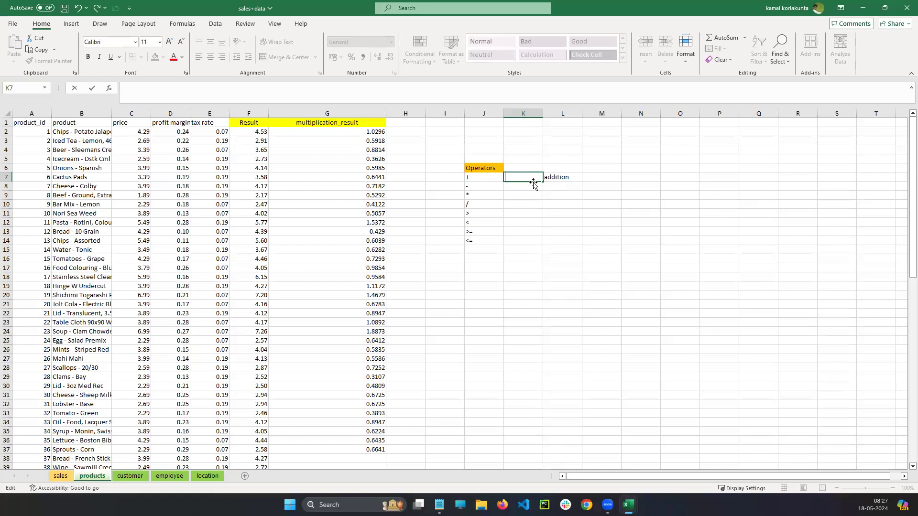
key(BackSpace)
key(Return)
Circle the values in A22 and F4 in red and draw a curved line connecting them
click(866, 195)
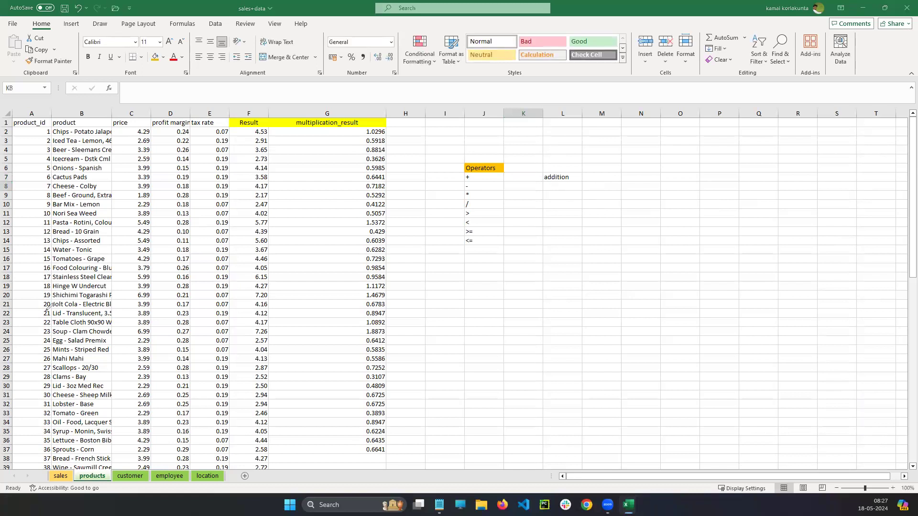
mouse_move(49, 310)
mouse_down()
mouse_move(43, 316)
mouse_move(50, 310)
mouse_up()
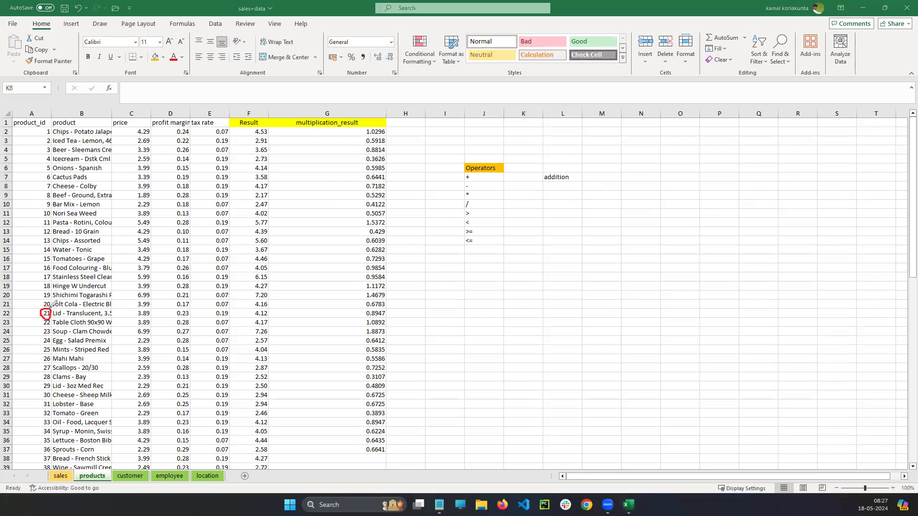
mouse_move(266, 142)
mouse_down()
mouse_move(259, 138)
mouse_move(253, 154)
mouse_move(268, 148)
mouse_up()
mouse_move(47, 315)
mouse_down()
mouse_move(90, 253)
mouse_move(245, 149)
mouse_up()
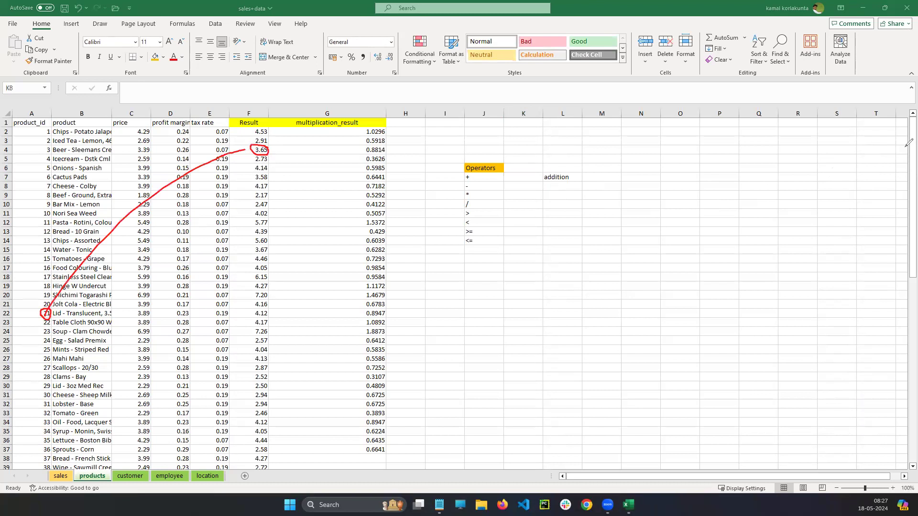
Add the two circled cells in K7 with the formula =A22+F4, and select the cell to show its formula
double_click(518, 178)
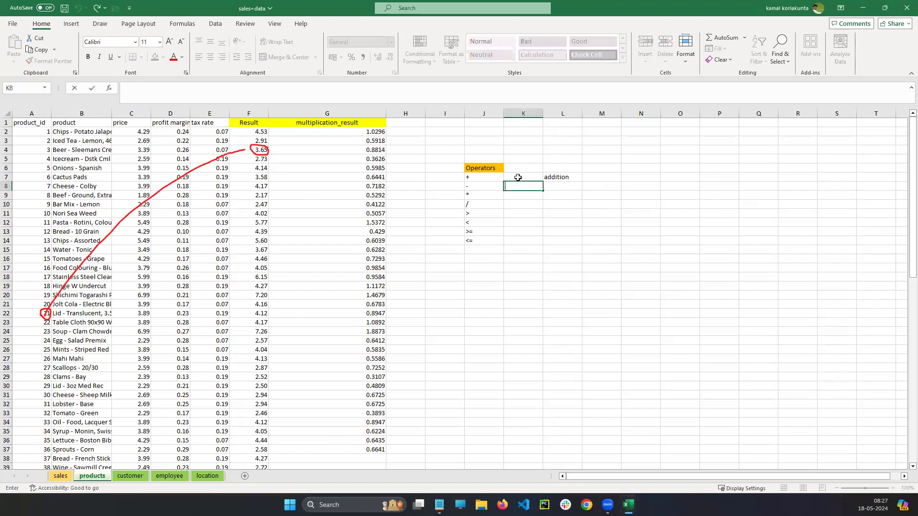
click(518, 176)
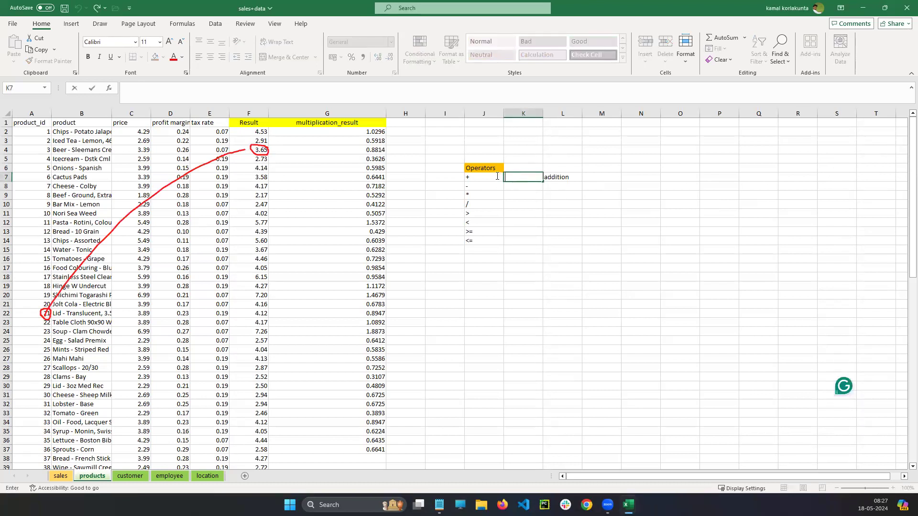
text(=)
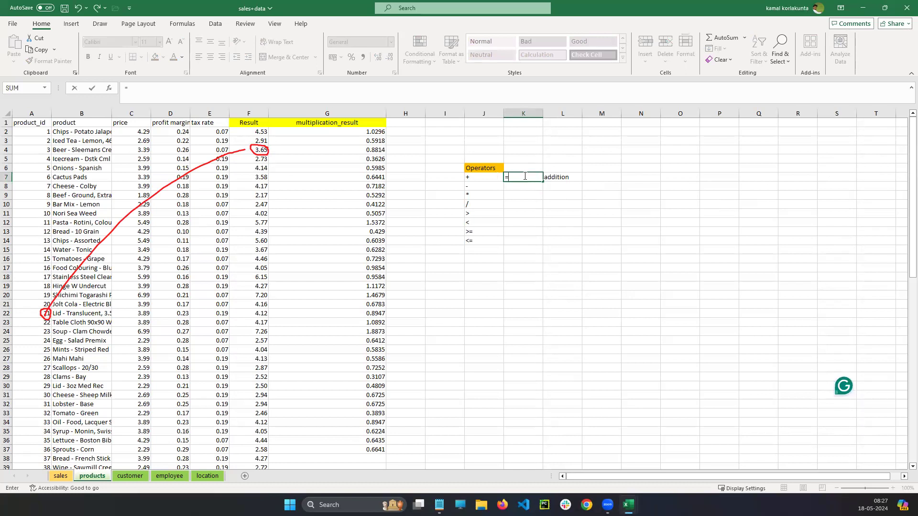
click(32, 313)
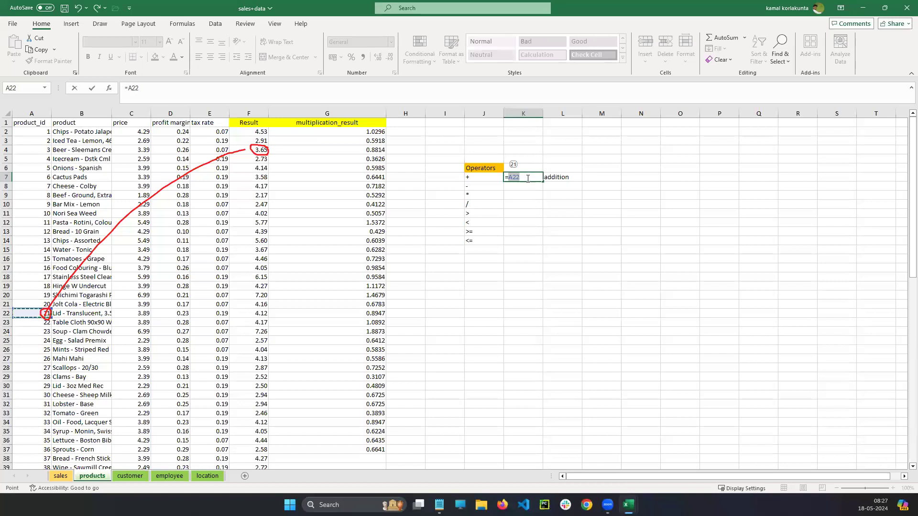
text(+)
click(249, 151)
key(F2)
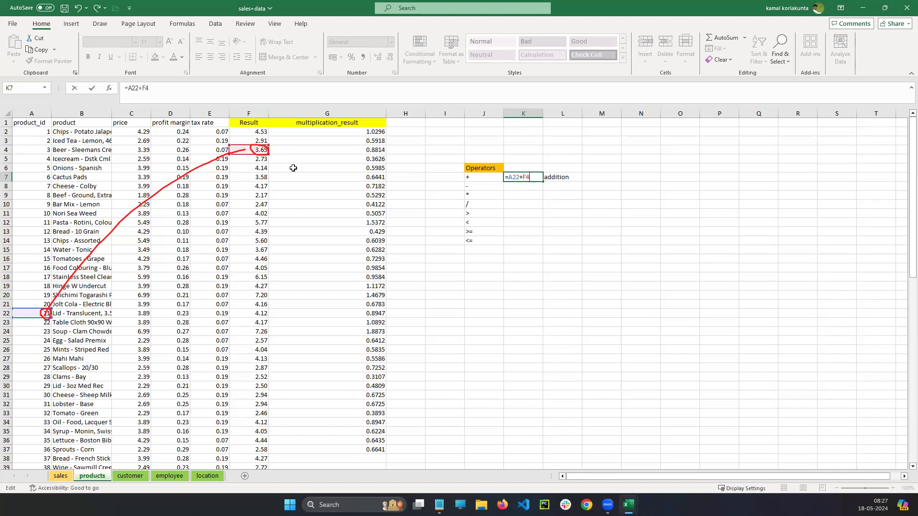
key(Return)
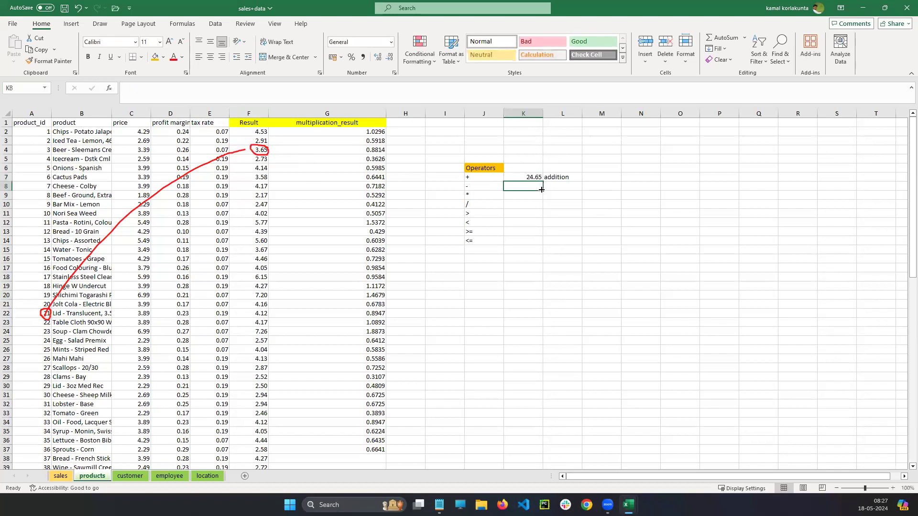
click(523, 180)
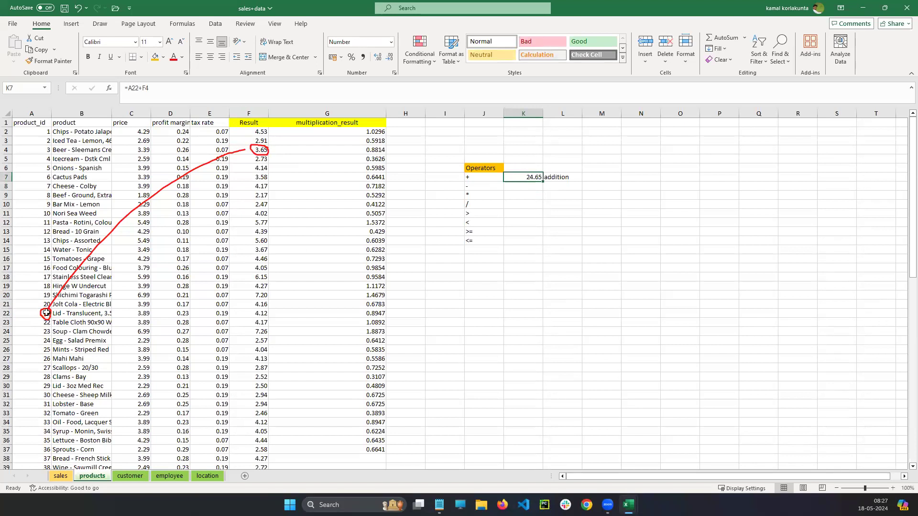
Clear the red annotations and subtract two typed numbers in K8 with the formula =1-2, leaving the cell selected to show it
click(524, 187)
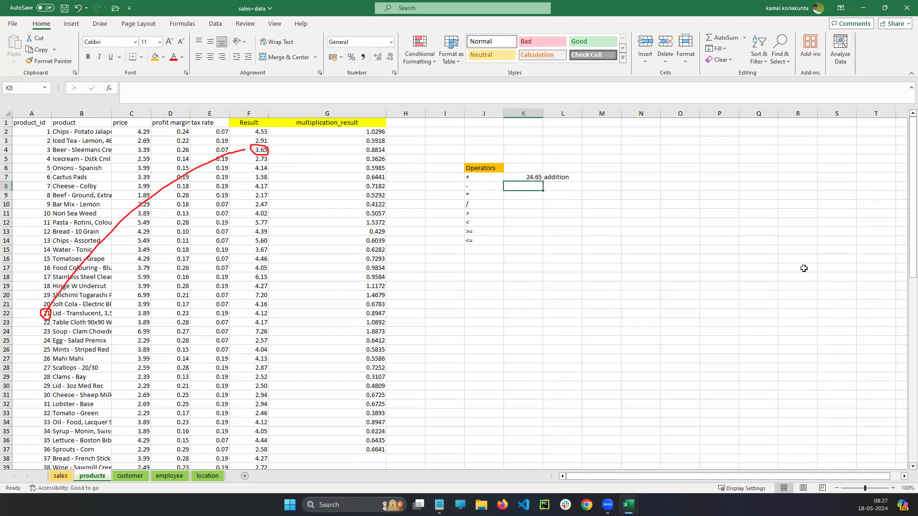
click(904, 321)
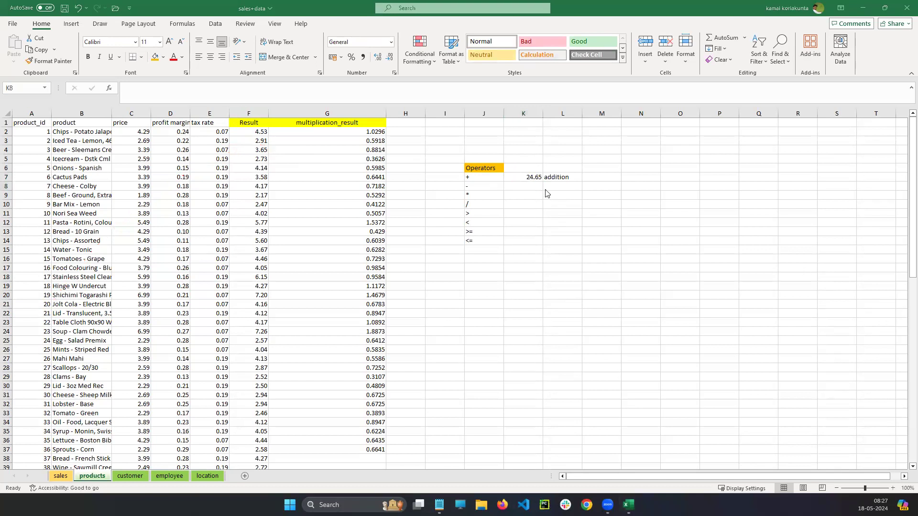
click(524, 187)
text(=1-2)
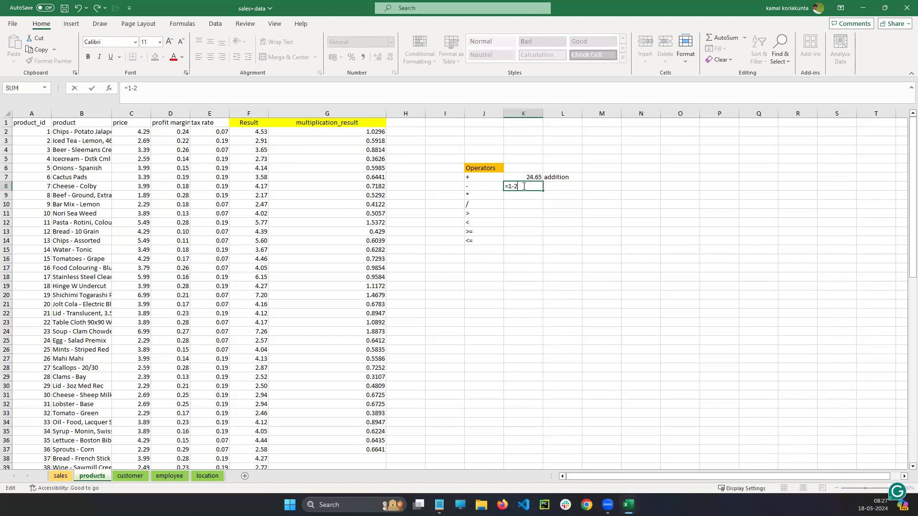
key(Return)
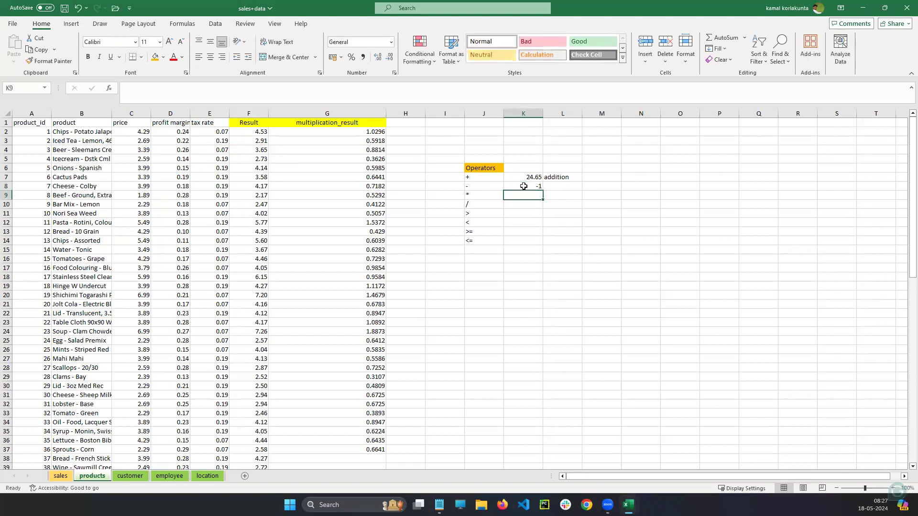
click(528, 186)
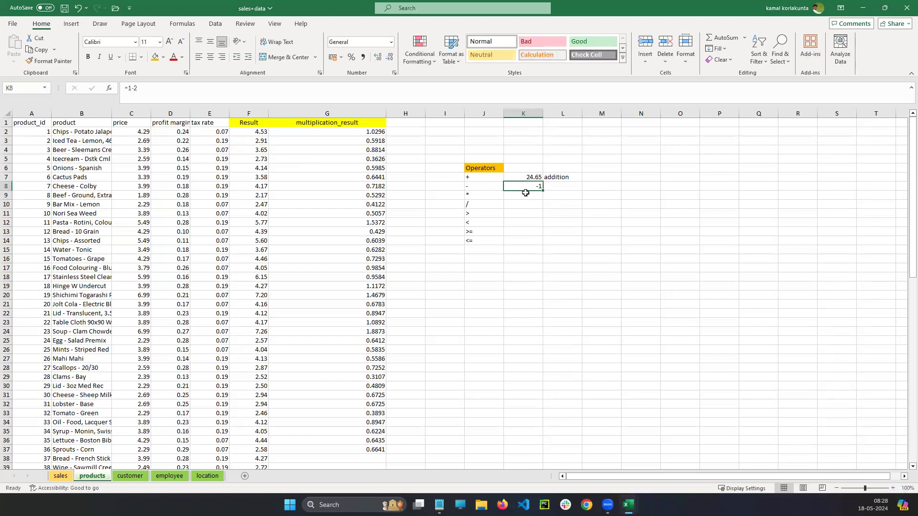
Circle the values in C15 and G32 in red and draw a curved line connecting them
click(512, 198)
double_click(516, 195)
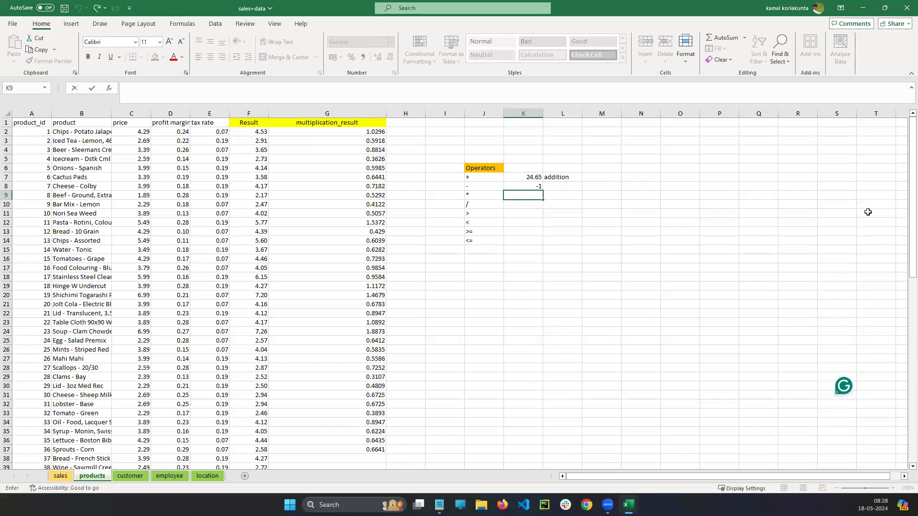
click(566, 286)
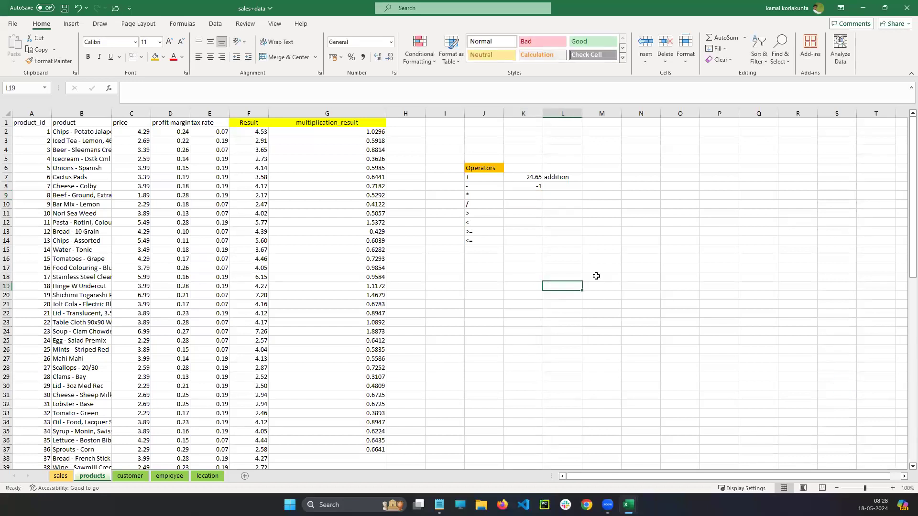
mouse_move(154, 240)
mouse_down()
mouse_move(237, 234)
mouse_move(329, 383)
mouse_move(360, 400)
mouse_move(393, 402)
mouse_move(386, 395)
mouse_up()
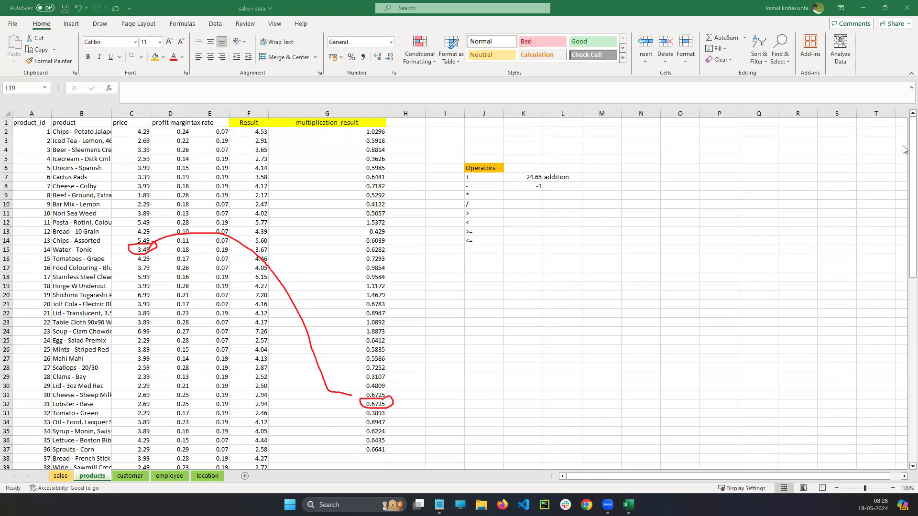
Multiply the two circled cells in K9 with the formula =C15*G32
double_click(531, 196)
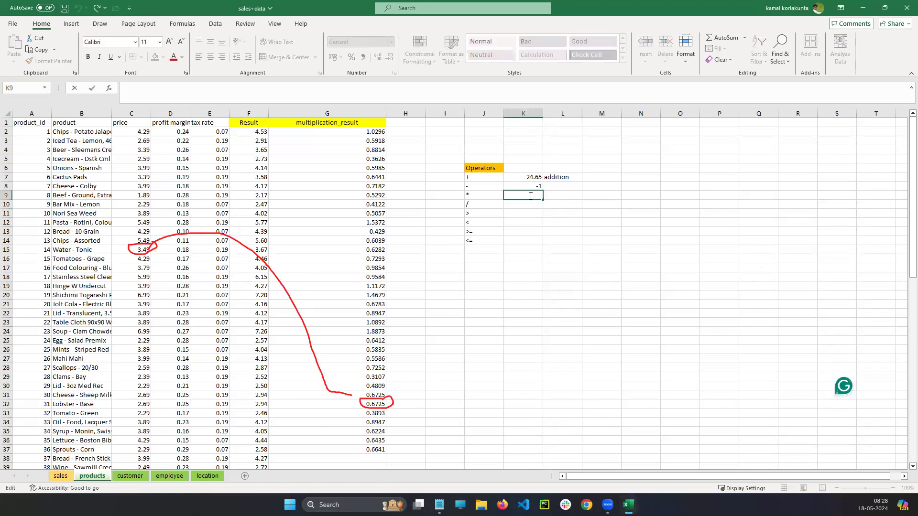
text(=)
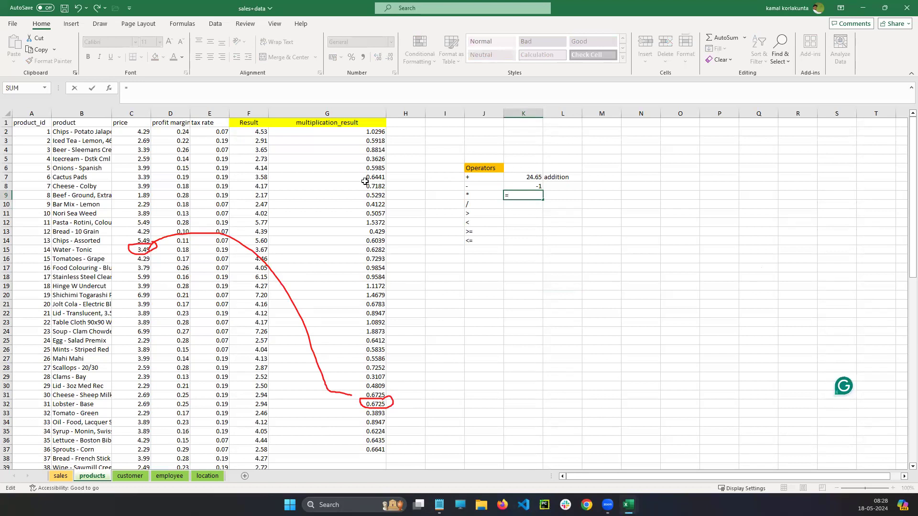
click(140, 252)
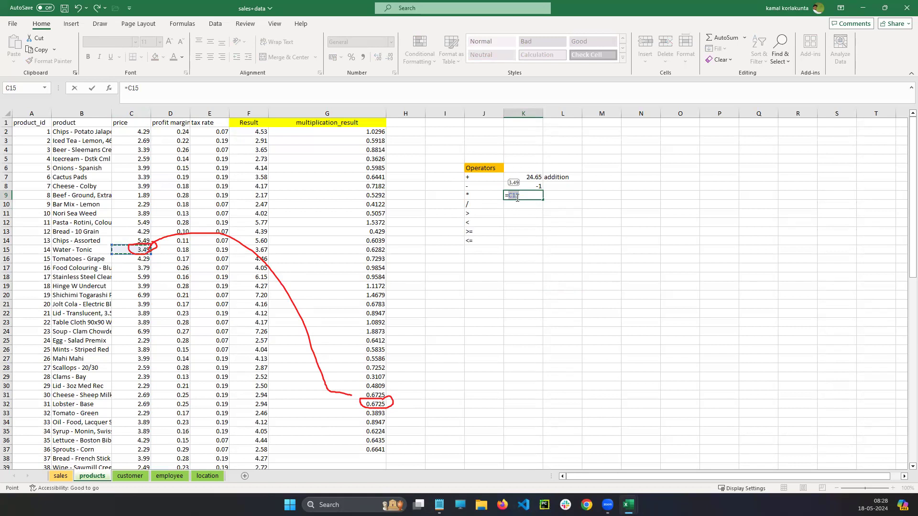
text(*)
click(344, 404)
click(539, 197)
key(Return)
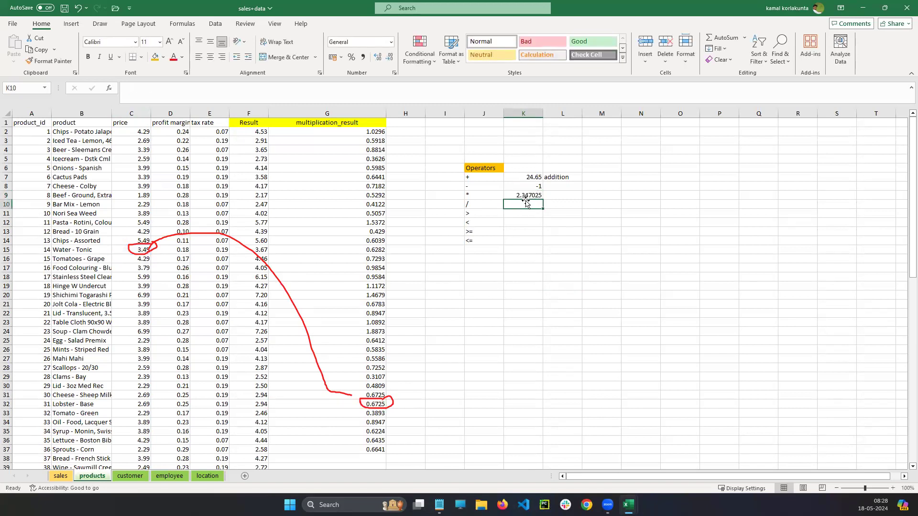
Clear the red annotations and circle the product IDs 2 in A3 and 9 in A10
double_click(531, 204)
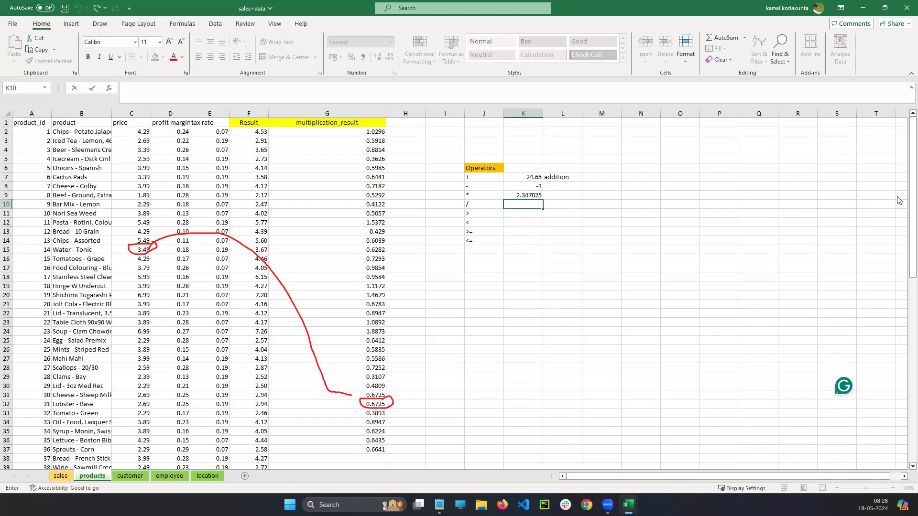
click(104, 171)
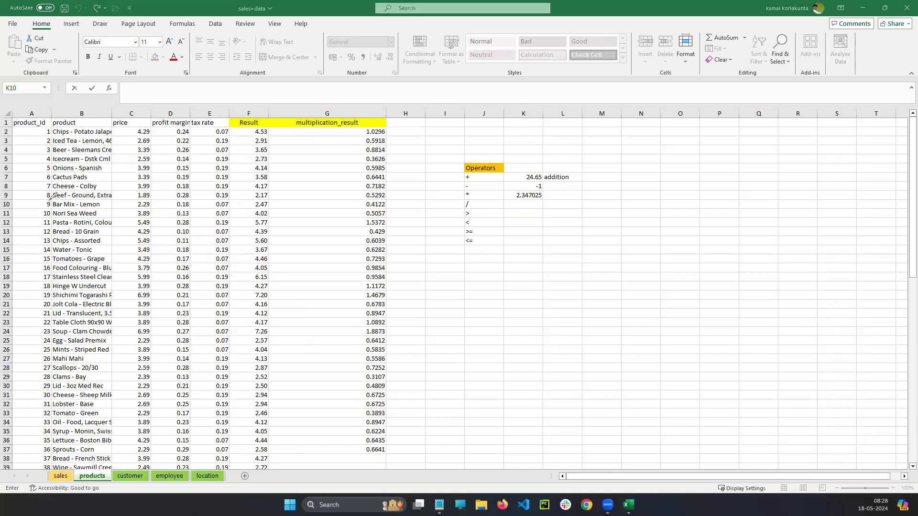
mouse_move(52, 199)
mouse_down()
mouse_move(46, 211)
mouse_move(54, 201)
mouse_up()
Handwrite 9/2 as a long division with quotient 4.5 and remainder 0 below the operators, and link the fraction to the circled quotient
mouse_move(496, 278)
mouse_down()
mouse_move(499, 303)
mouse_move(540, 279)
mouse_up()
mouse_move(532, 284)
mouse_down()
mouse_move(585, 281)
mouse_move(587, 294)
mouse_move(621, 283)
mouse_move(623, 295)
mouse_up()
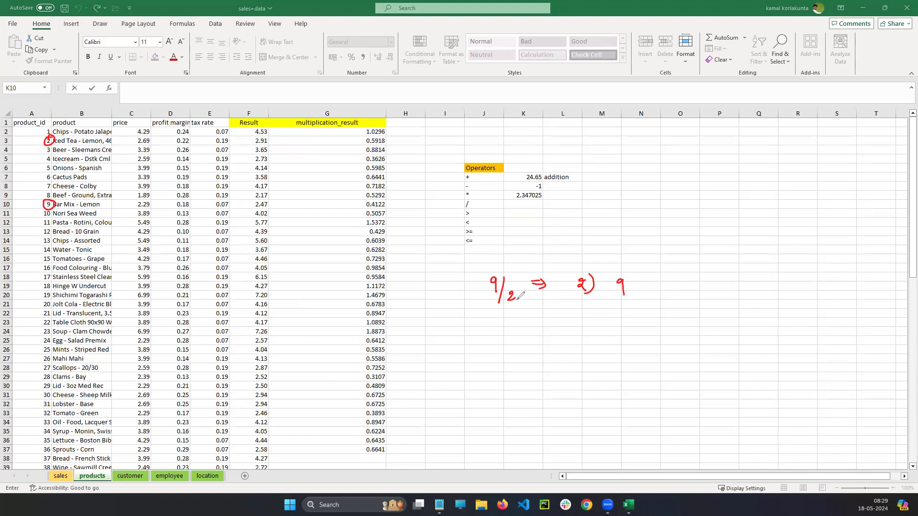
mouse_move(661, 271)
mouse_down()
mouse_move(664, 295)
mouse_move(680, 277)
mouse_up()
key(ctrl+z)
drag(676, 276, 675, 287)
mouse_move(626, 301)
mouse_down()
mouse_move(621, 311)
mouse_move(637, 314)
mouse_up()
drag(624, 326, 627, 338)
drag(640, 325, 641, 327)
drag(689, 280, 697, 281)
mouse_move(633, 347)
mouse_down()
mouse_move(631, 357)
mouse_move(645, 345)
mouse_move(659, 365)
mouse_move(645, 368)
mouse_up()
mouse_move(634, 371)
mouse_down()
mouse_move(632, 385)
mouse_move(660, 365)
mouse_up()
mouse_move(501, 277)
mouse_down()
mouse_move(506, 299)
mouse_move(540, 243)
mouse_move(631, 244)
mouse_move(714, 295)
mouse_move(699, 298)
mouse_up()
drag(715, 266, 701, 293)
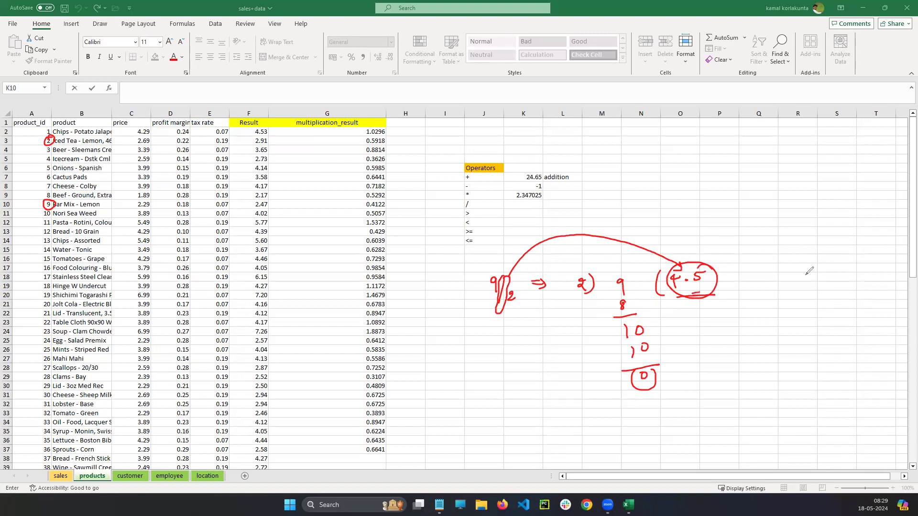
Label the circled 4.5 as "Result" in red handwriting, and bracket and cross out the 0 remainder
mouse_move(709, 253)
mouse_down()
mouse_move(711, 263)
mouse_move(719, 260)
mouse_up()
drag(723, 257, 730, 260)
drag(740, 253, 754, 255)
click(768, 246)
mouse_move(748, 249)
mouse_down()
mouse_move(760, 246)
mouse_move(758, 262)
mouse_up()
drag(749, 269, 759, 267)
drag(659, 367, 660, 388)
drag(679, 378, 685, 381)
mouse_move(686, 374)
mouse_down()
mouse_move(688, 386)
mouse_move(672, 399)
mouse_up()
drag(708, 286, 727, 285)
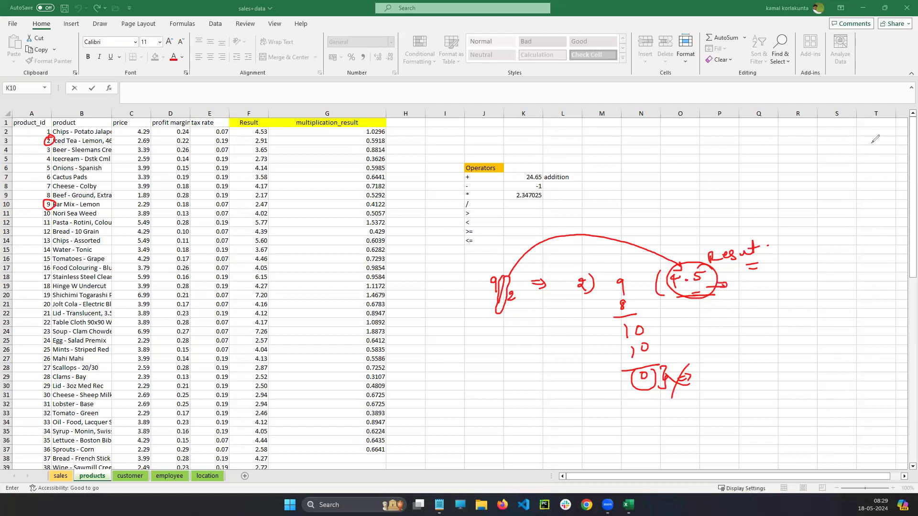
Divide the two circled cells in K10 with the formula =A10/A3, and select the cell to show its formula
click(529, 206)
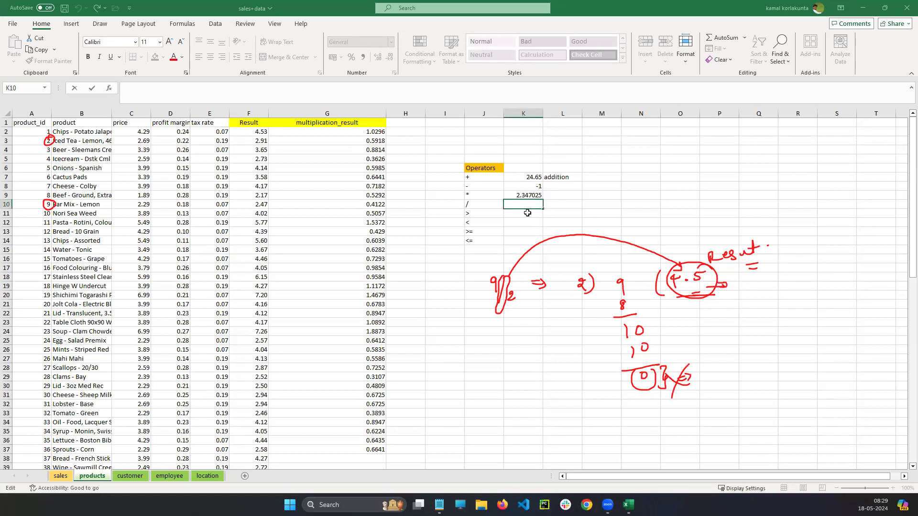
text(=)
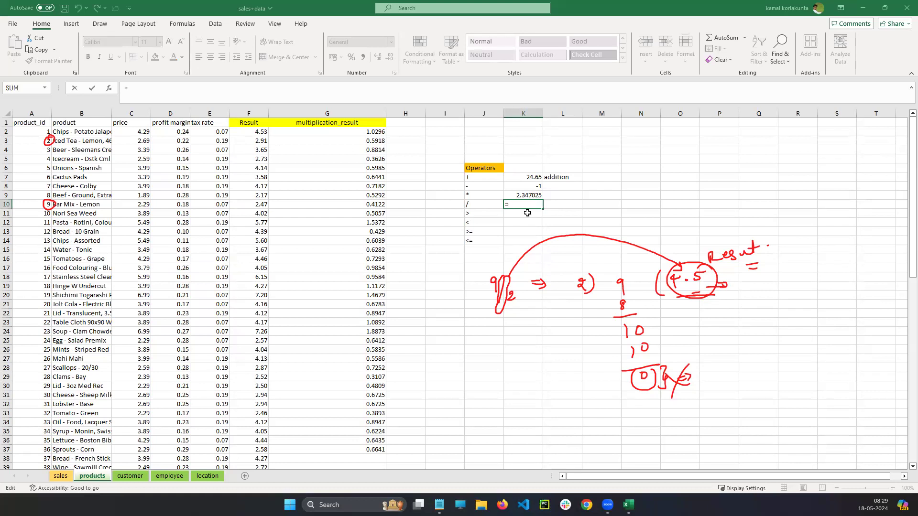
click(28, 205)
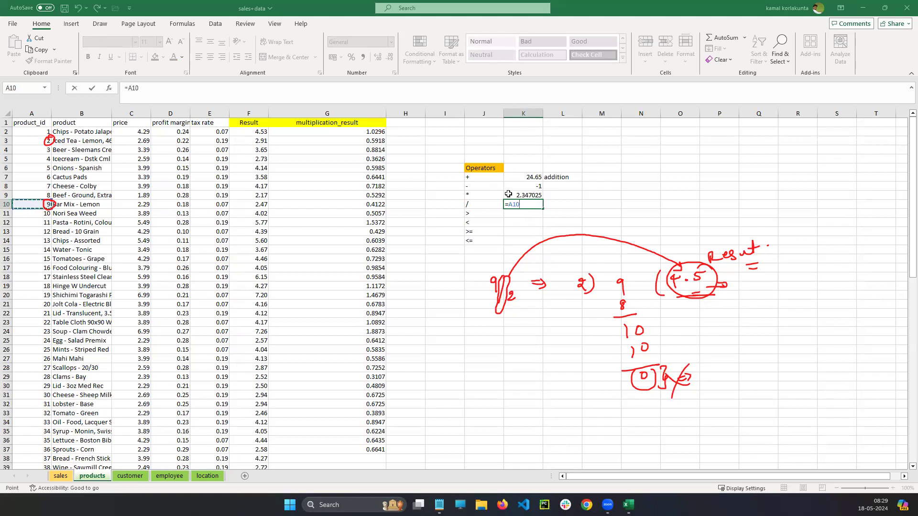
text(/)
click(34, 142)
key(Return)
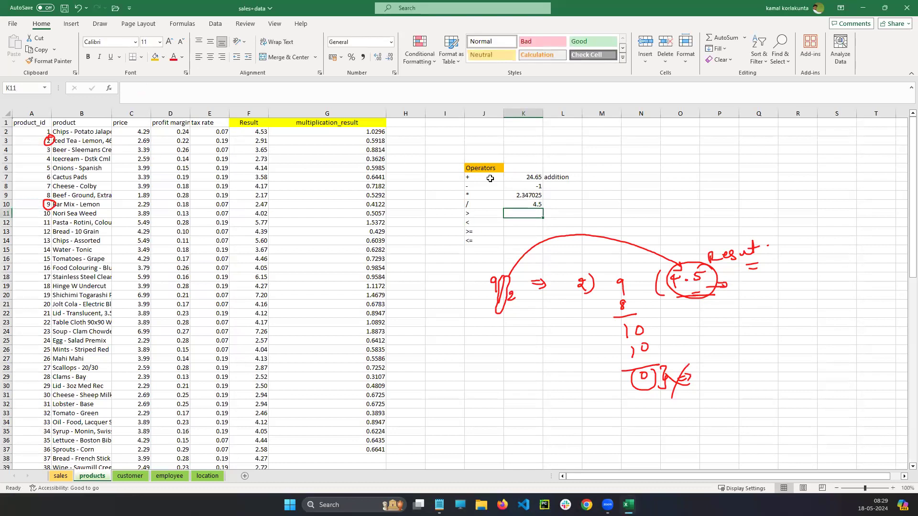
click(528, 205)
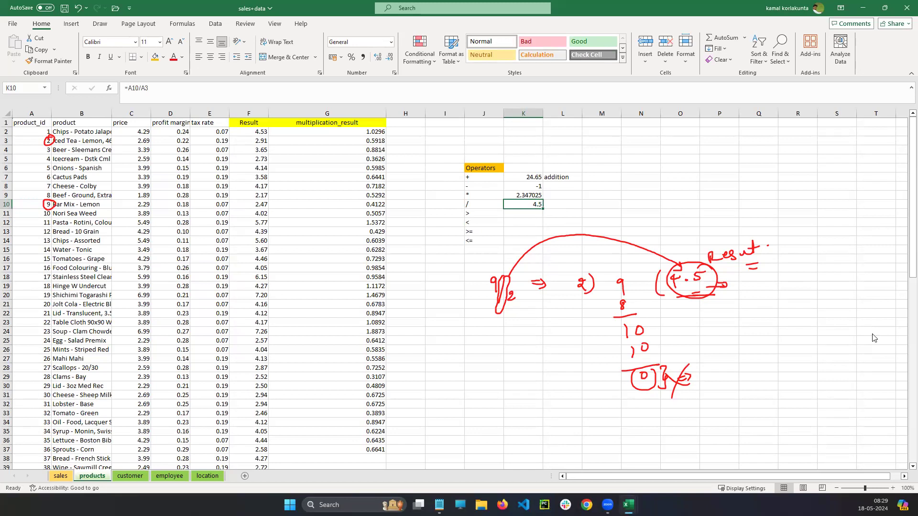
Clear the division notes and handwrite "Either T or F" in red beside the operators, circling the T and the F
key(Escape)
click(528, 214)
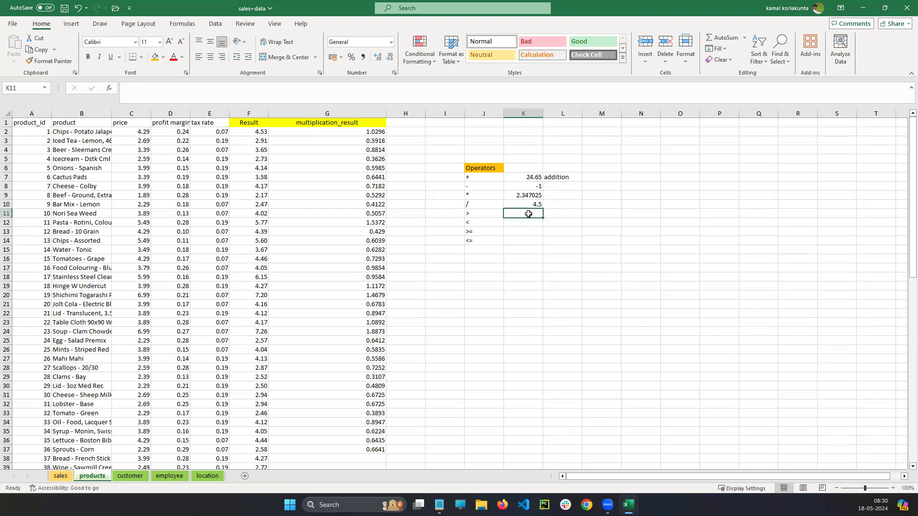
click(485, 233)
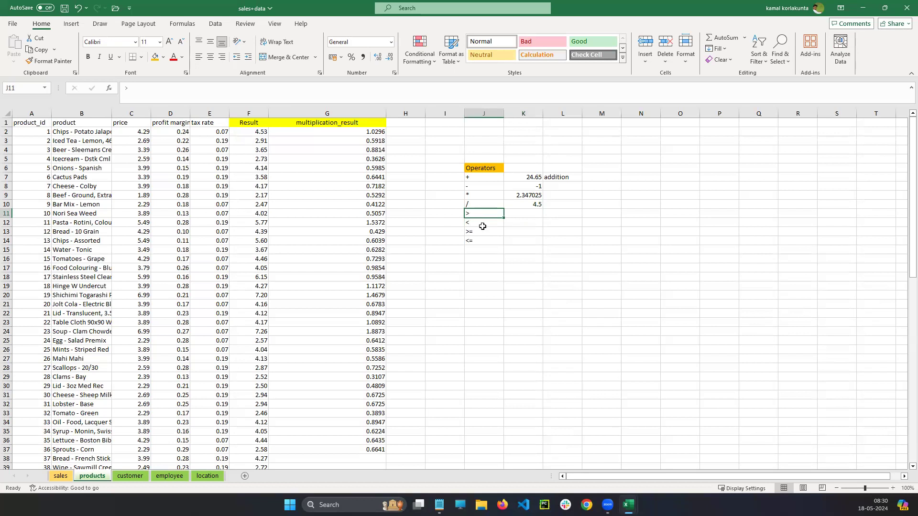
click(523, 212)
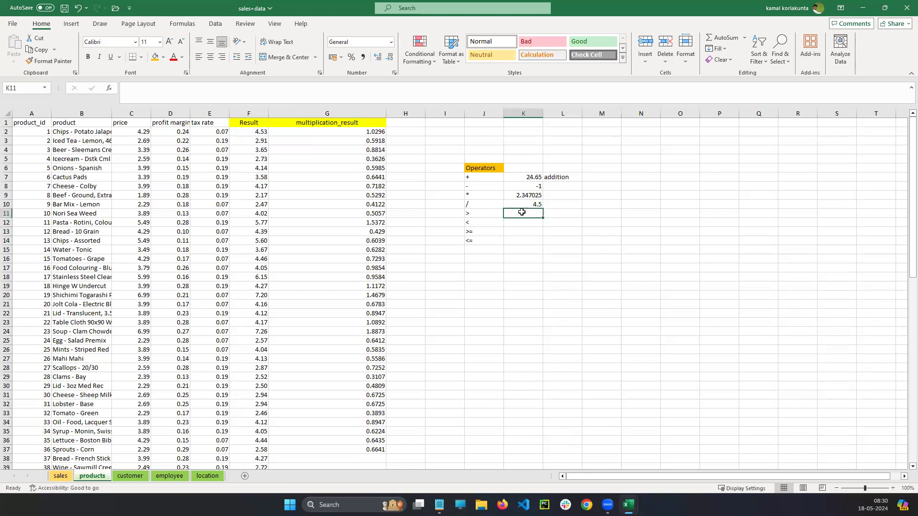
mouse_move(740, 173)
mouse_down()
mouse_move(800, 206)
mouse_move(857, 201)
mouse_move(848, 236)
mouse_up()
drag(778, 187, 784, 180)
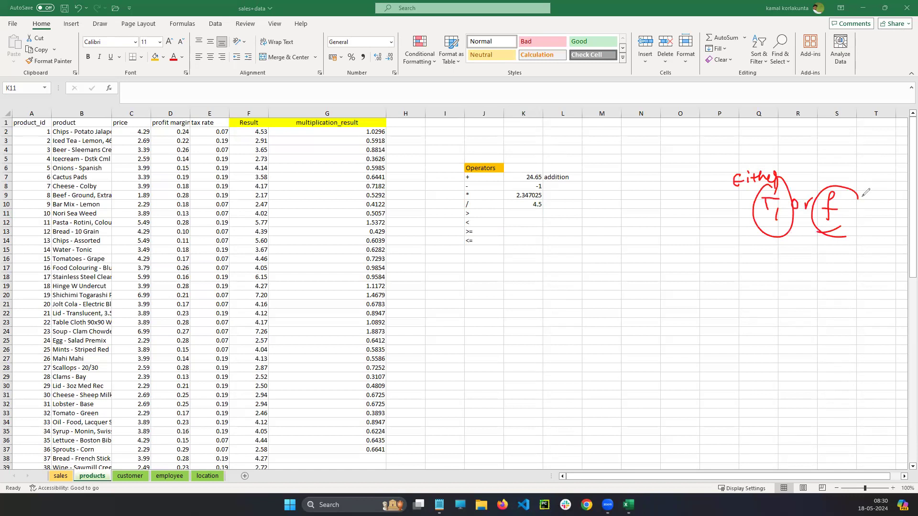
key(Escape)
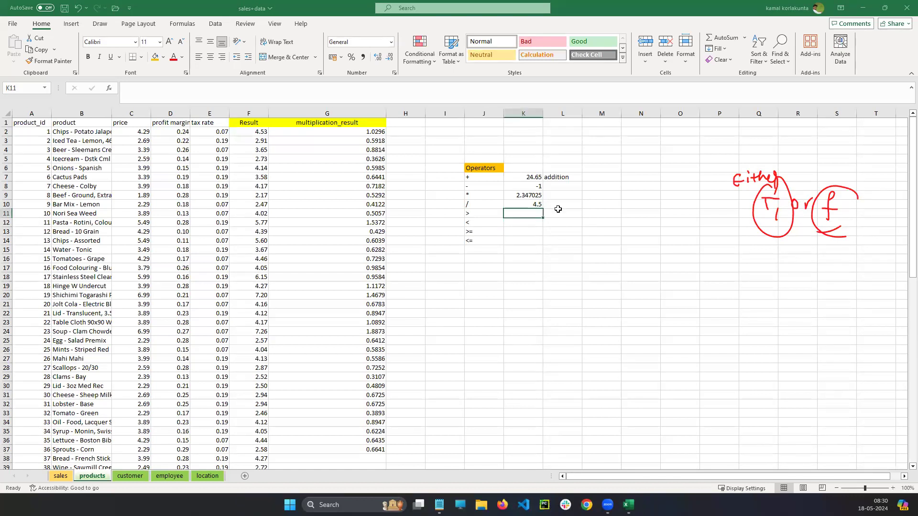
Demonstrate the greater-than operator in K11 with the formula =10>12
double_click(521, 213)
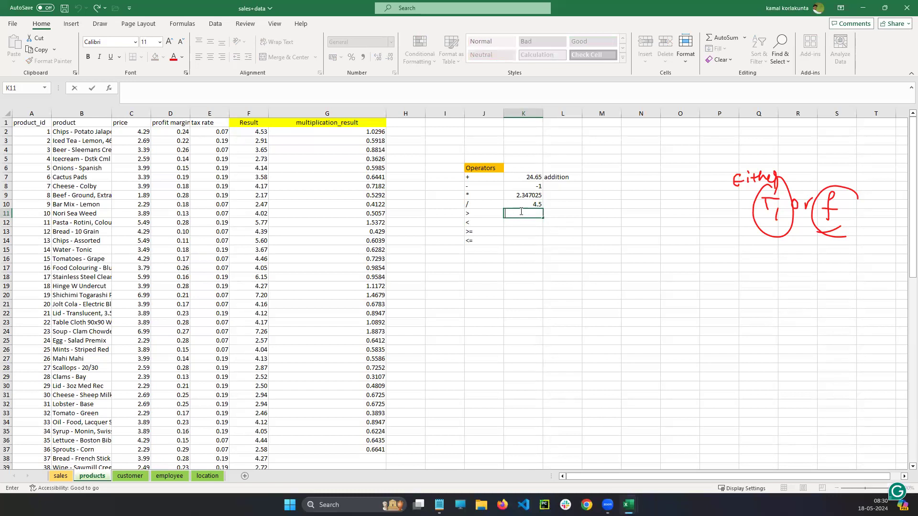
text(=)
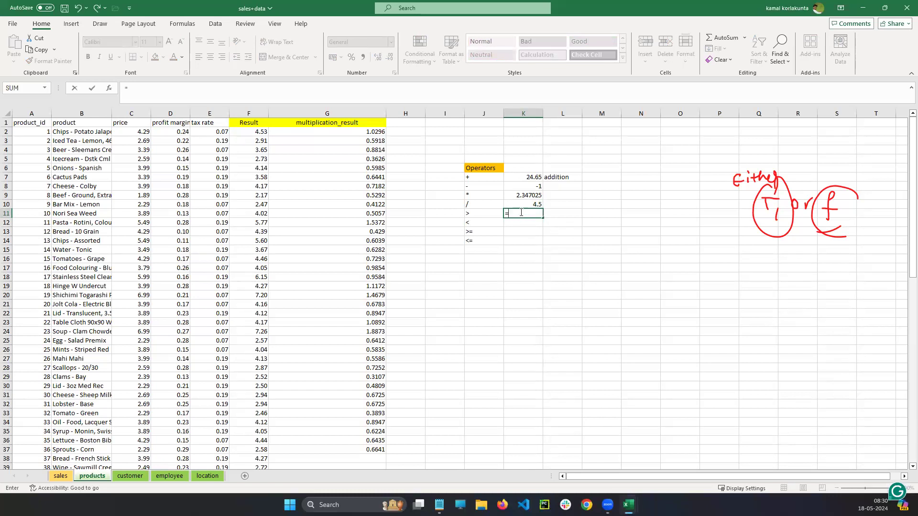
text(10>12)
key(Return)
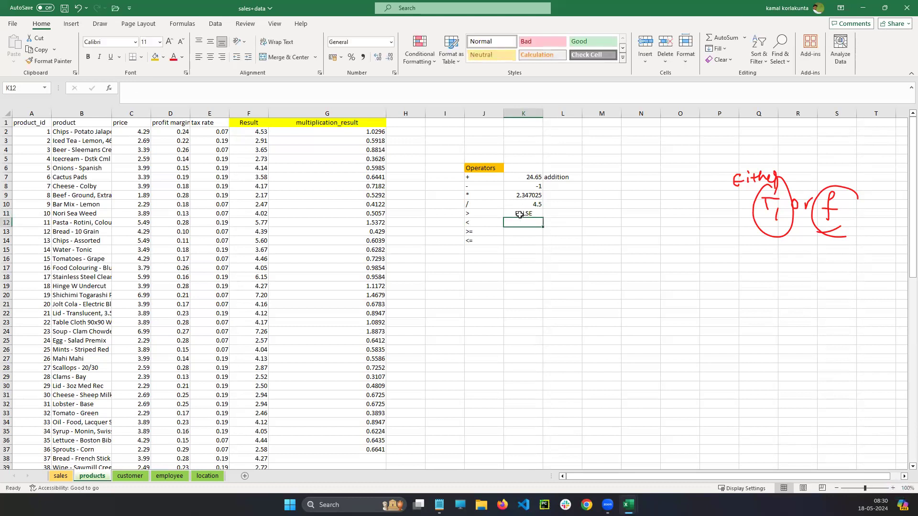
click(528, 212)
Demonstrate the less-than operator in K12 with the formula =10<15
double_click(529, 222)
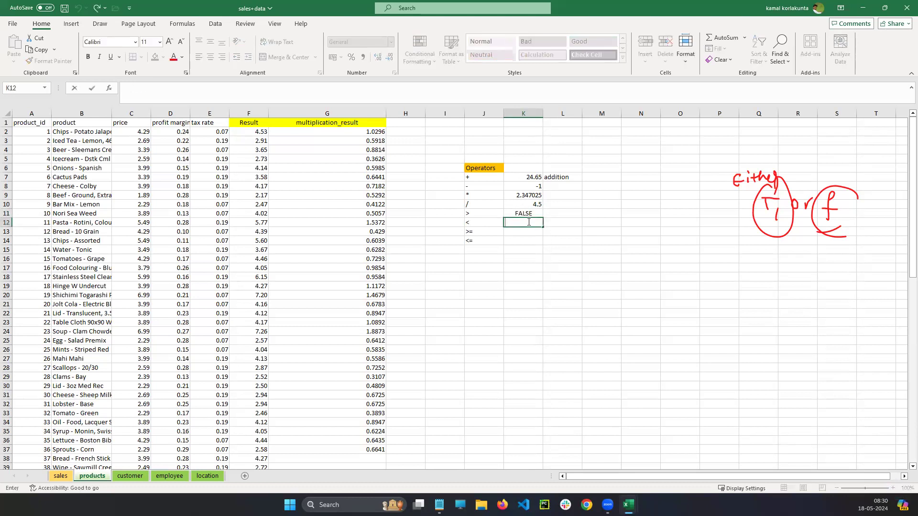
text(10<15)
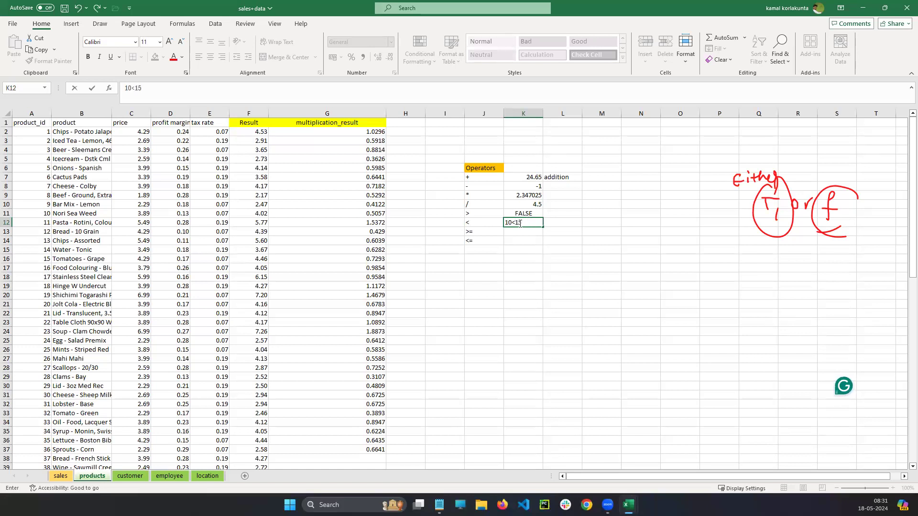
drag(507, 222, 522, 223)
text(=)
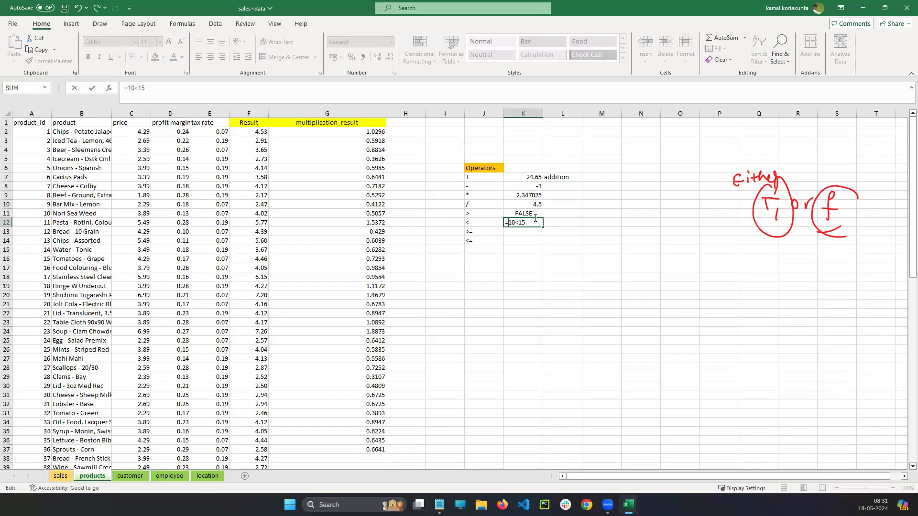
key(Return)
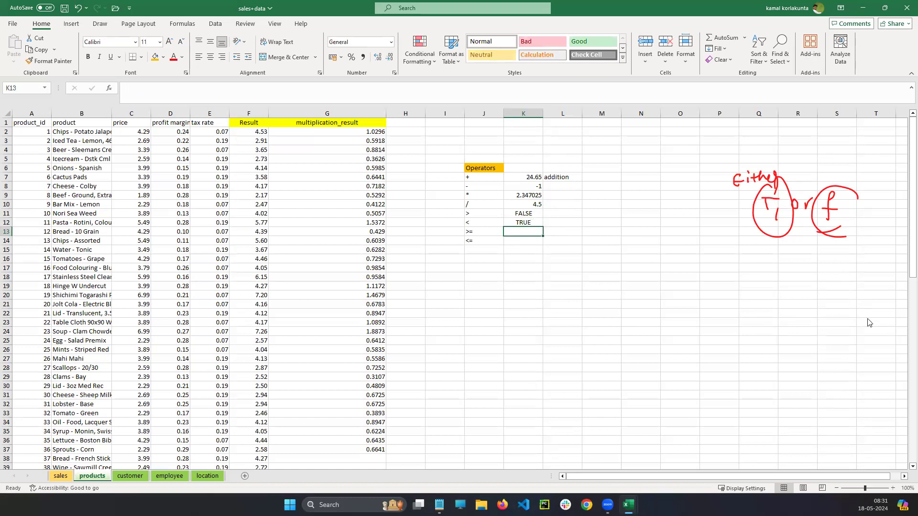
Clear the red "Either T or F" notes and point out the >= and <= operators in J13 and J14
key(Escape)
key(BackSpace)
click(485, 234)
click(490, 250)
click(488, 232)
click(491, 242)
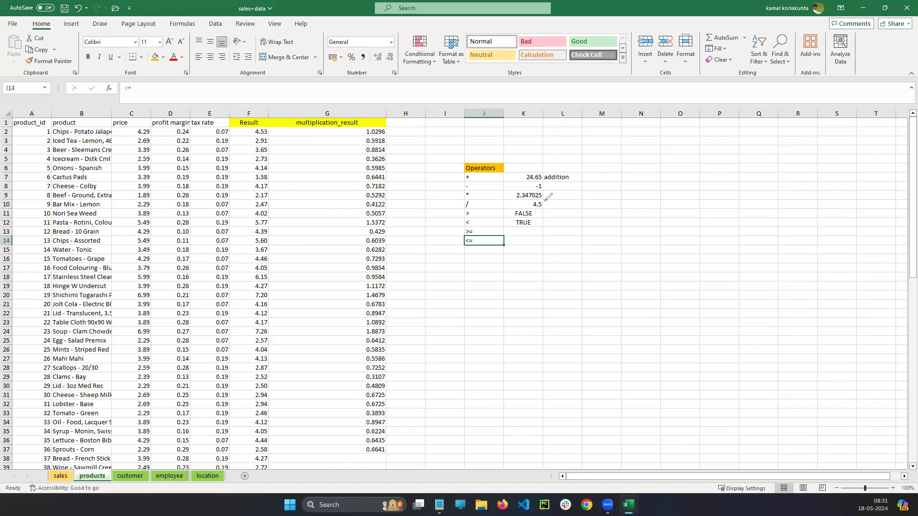
Circle the >= and <= operators in J13 and J14, clear the circles and handwrite "10 >= 11" in red
mouse_move(473, 236)
mouse_down()
mouse_move(473, 224)
mouse_move(476, 242)
mouse_up()
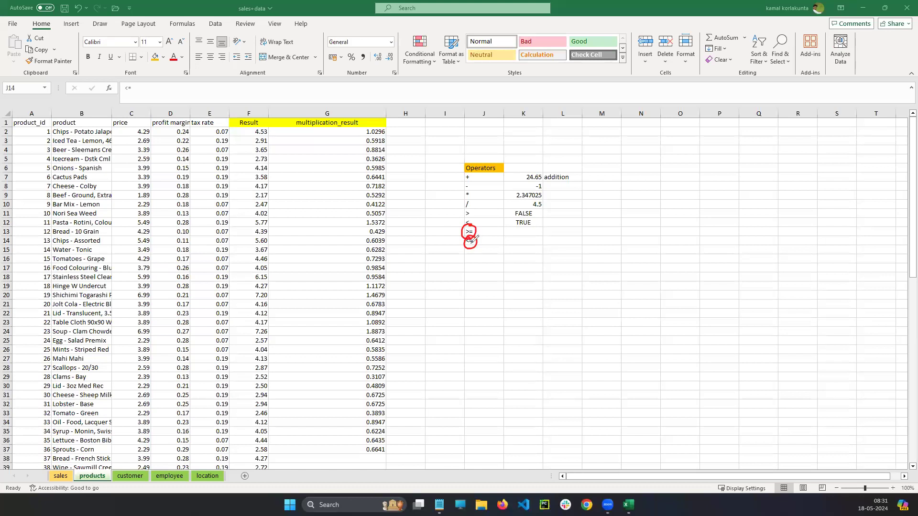
click(817, 322)
mouse_move(682, 172)
mouse_down()
mouse_move(682, 194)
mouse_move(687, 181)
mouse_move(713, 187)
mouse_move(732, 175)
mouse_up()
drag(723, 183, 750, 181)
drag(758, 170, 757, 179)
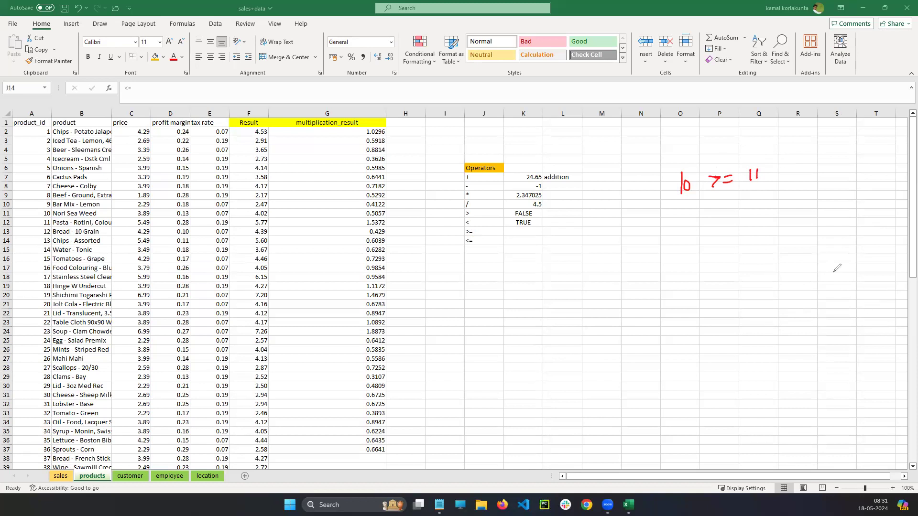
Clear the earlier notes and handwrite "10 >= 11" in red below the operator list, around row 19
mouse_move(743, 135)
mouse_down()
mouse_move(743, 143)
mouse_move(768, 138)
mouse_up()
drag(759, 141, 768, 140)
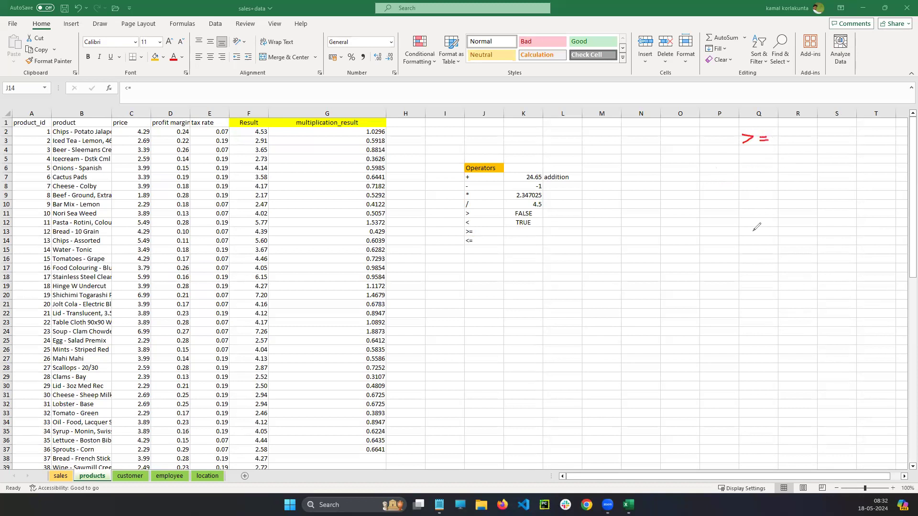
mouse_move(758, 209)
mouse_down()
mouse_move(759, 219)
mouse_move(769, 213)
mouse_up()
drag(762, 217, 770, 216)
mouse_move(478, 224)
mouse_down()
mouse_move(463, 226)
mouse_move(474, 225)
mouse_up()
mouse_move(513, 285)
mouse_down()
mouse_move(511, 299)
mouse_move(522, 288)
mouse_move(587, 289)
mouse_up()
drag(578, 295, 628, 293)
drag(634, 281, 635, 293)
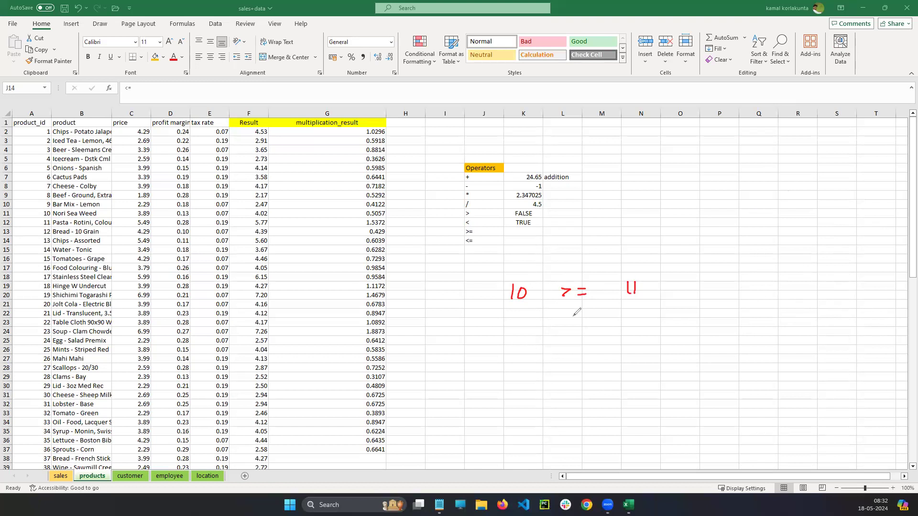
Underline the expression, draw a vertical divider beneath it and handwrite "10 > 11" and "10 == 11" on its two sides
drag(509, 312, 639, 307)
drag(578, 310, 577, 407)
mouse_move(575, 271)
mouse_down()
mouse_move(581, 308)
mouse_move(570, 272)
mouse_move(569, 284)
mouse_up()
key(ctrl+z)
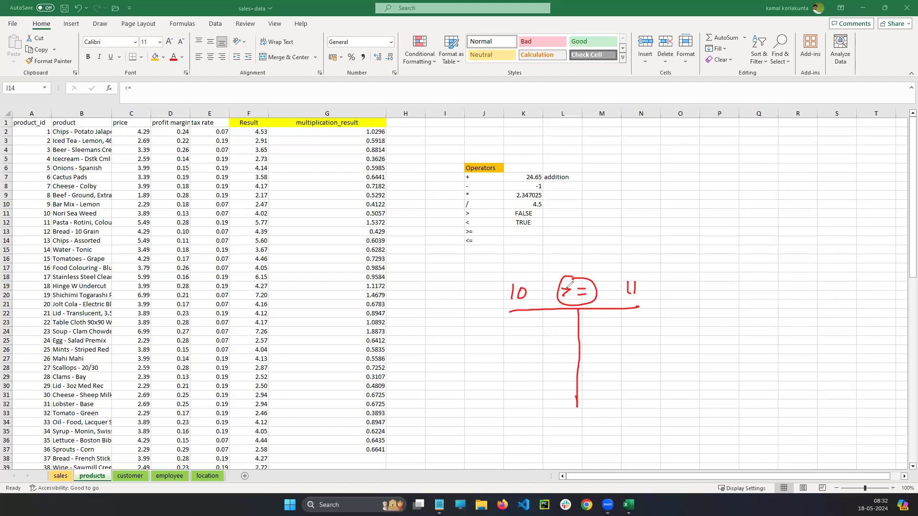
key(ctrl+z)
mouse_move(519, 336)
mouse_down()
mouse_move(517, 346)
mouse_move(525, 336)
mouse_up()
drag(548, 337, 544, 349)
mouse_move(558, 335)
mouse_down()
mouse_move(558, 347)
mouse_move(604, 339)
mouse_up()
drag(610, 328, 610, 329)
drag(631, 331, 639, 334)
drag(646, 328, 671, 335)
drag(679, 323, 678, 335)
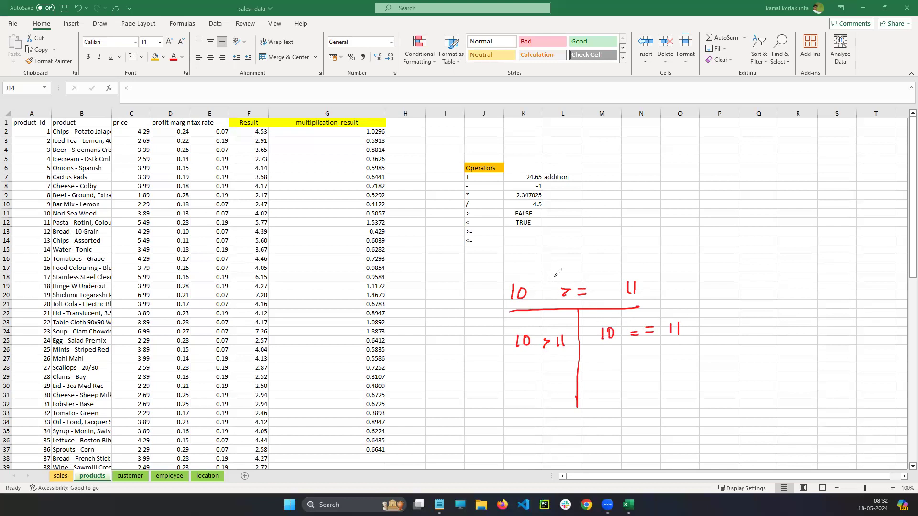
Circle the >= sign and draw red arrows from it to both comparisons, then switch the pen to blue
mouse_move(576, 273)
mouse_down()
mouse_move(594, 295)
mouse_move(577, 272)
mouse_up()
mouse_move(578, 309)
mouse_down()
mouse_move(563, 321)
mouse_move(595, 324)
mouse_up()
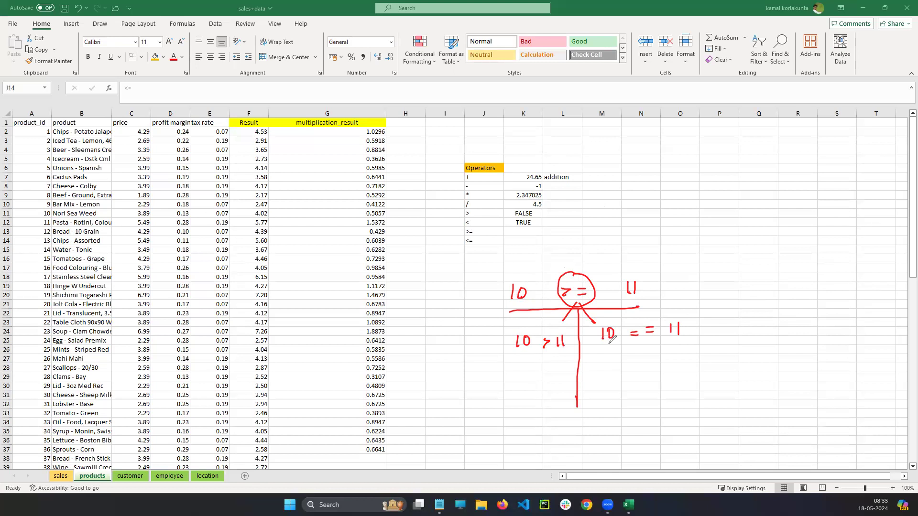
drag(672, 340, 686, 338)
mouse_move(610, 323)
mouse_down()
mouse_move(602, 323)
mouse_move(640, 348)
mouse_move(618, 323)
mouse_move(675, 315)
mouse_move(683, 340)
mouse_move(658, 344)
mouse_up()
click(875, 288)
click(617, 331)
drag(616, 319, 639, 316)
click(871, 219)
Mark both comparisons of 10 and 11 with a circled blue "f" and write a circled "f" below as the combined result
mouse_move(613, 330)
mouse_down()
mouse_move(635, 361)
mouse_move(639, 355)
mouse_move(622, 392)
mouse_up()
drag(615, 388, 630, 383)
mouse_move(514, 354)
mouse_down()
mouse_move(566, 353)
mouse_move(533, 398)
mouse_move(547, 383)
mouse_move(545, 368)
mouse_up()
drag(622, 367, 616, 373)
drag(554, 391, 616, 387)
mouse_move(609, 382)
mouse_down()
mouse_move(610, 392)
mouse_move(569, 400)
mouse_move(572, 432)
mouse_up()
mouse_move(568, 424)
mouse_down()
mouse_move(581, 421)
mouse_move(581, 444)
mouse_up()
drag(580, 406, 580, 444)
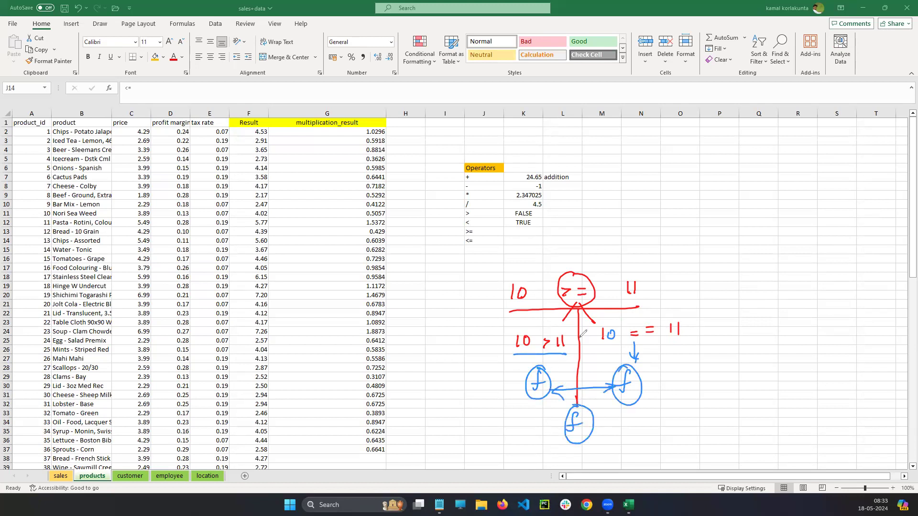
Clear the >= notes and handwrite an underlined "15 <= 20" in blue below the operator list
mouse_move(549, 319)
mouse_down()
mouse_move(543, 377)
mouse_move(552, 320)
mouse_up()
mouse_move(667, 313)
mouse_down()
mouse_move(656, 318)
mouse_move(664, 314)
mouse_up()
mouse_move(697, 362)
mouse_down()
mouse_move(701, 375)
mouse_move(721, 364)
mouse_up()
drag(713, 368, 778, 355)
click(864, 267)
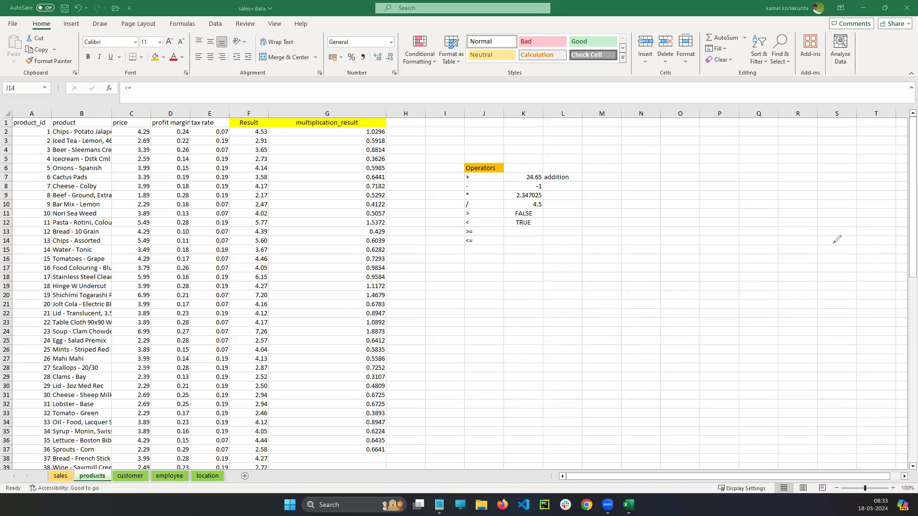
drag(529, 283, 530, 293)
drag(540, 283, 539, 285)
mouse_move(594, 286)
mouse_down()
mouse_move(594, 299)
mouse_move(617, 284)
mouse_move(667, 294)
mouse_move(678, 285)
mouse_up()
drag(670, 291, 729, 282)
drag(592, 306, 754, 304)
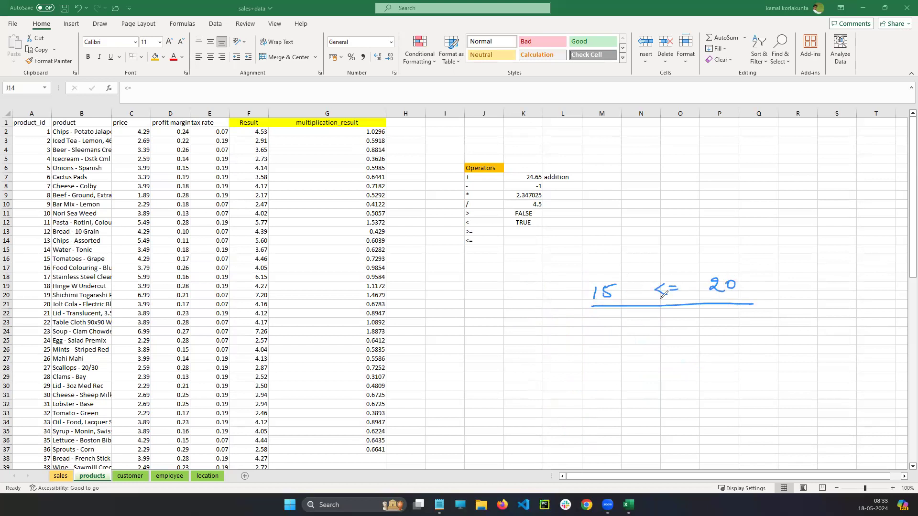
Draw a vertical divider under "15 <= 20" and handwrite underlined "15 < 20" and "15 == 20" on its two sides
drag(669, 308, 666, 428)
mouse_move(584, 340)
mouse_down()
mouse_move(588, 351)
mouse_move(601, 340)
mouse_up()
mouse_move(631, 340)
mouse_down()
mouse_move(632, 350)
mouse_move(655, 340)
mouse_move(705, 345)
mouse_up()
drag(711, 338, 721, 336)
drag(746, 336, 755, 340)
drag(762, 335, 814, 334)
drag(823, 327, 822, 335)
drag(704, 351, 719, 349)
drag(810, 342, 830, 341)
drag(700, 362, 822, 355)
Mark "15 < 20" with a circled T and "15 == 20" with a circled f, and write "True" below as the overall result
drag(766, 372, 768, 388)
mouse_move(762, 383)
mouse_down()
mouse_move(775, 382)
mouse_move(757, 417)
mouse_move(773, 406)
mouse_up()
mouse_move(588, 359)
mouse_down()
mouse_move(656, 357)
mouse_move(611, 389)
mouse_move(616, 380)
mouse_move(608, 414)
mouse_up()
drag(601, 404, 620, 393)
drag(768, 369, 775, 372)
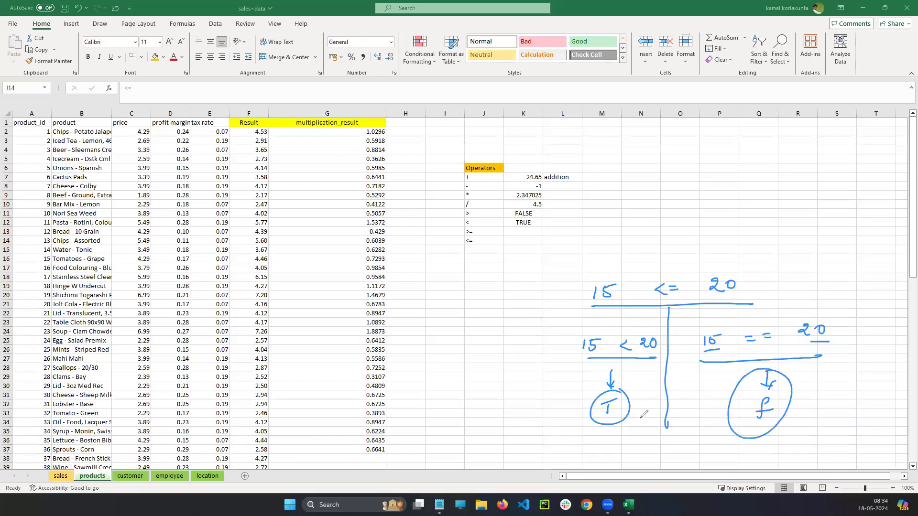
drag(662, 446, 725, 458)
key(Escape)
Demonstrate the less-than-or-equal operator in K14 with the formula =10<=20
click(522, 246)
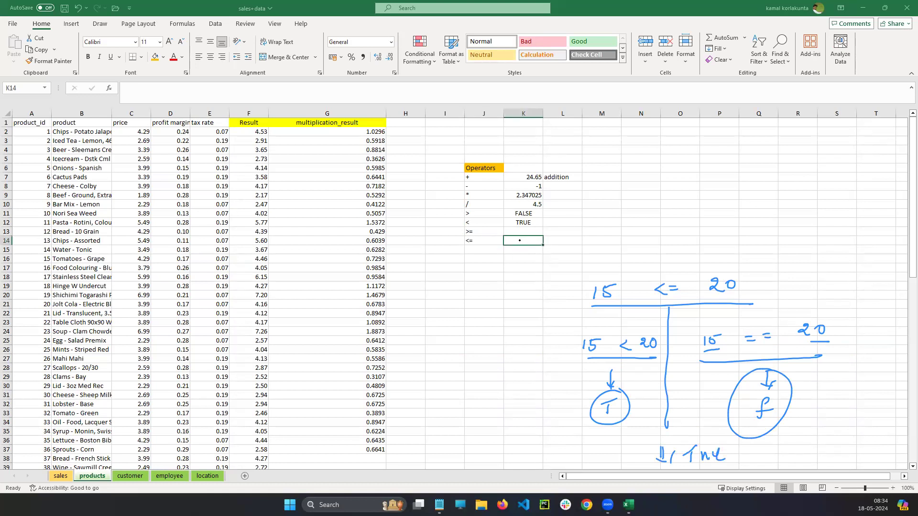
key(Up)
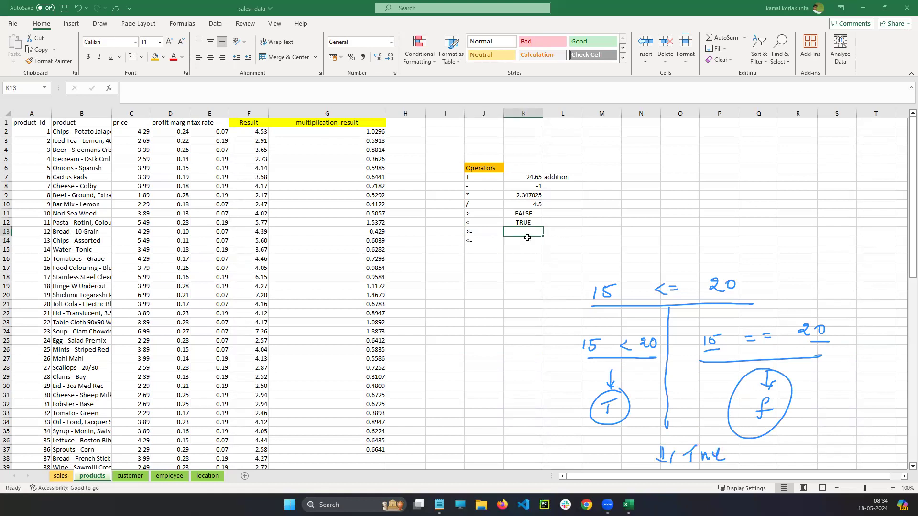
double_click(516, 244)
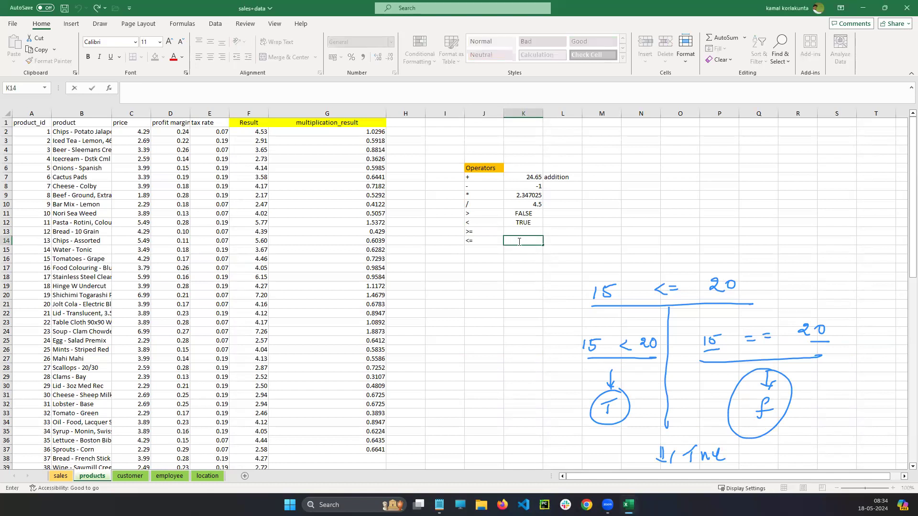
text(=1)
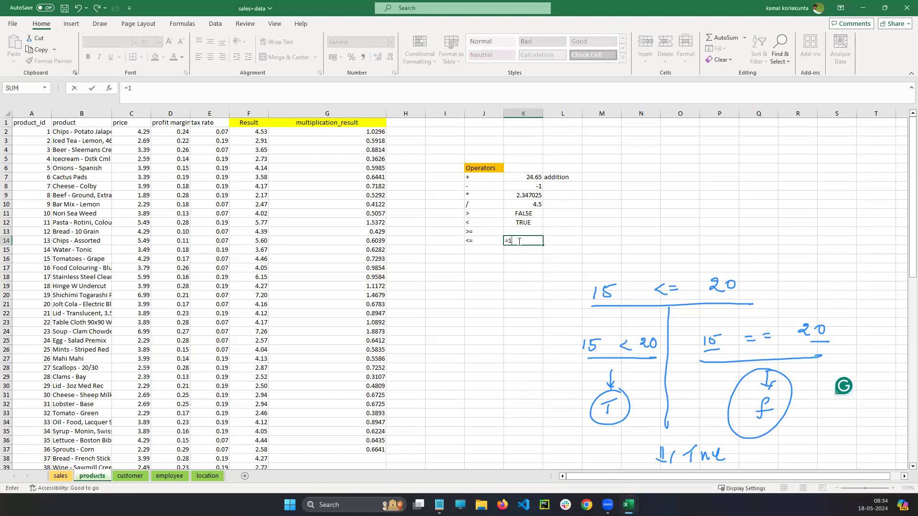
text(0<=20)
key(Return)
click(518, 241)
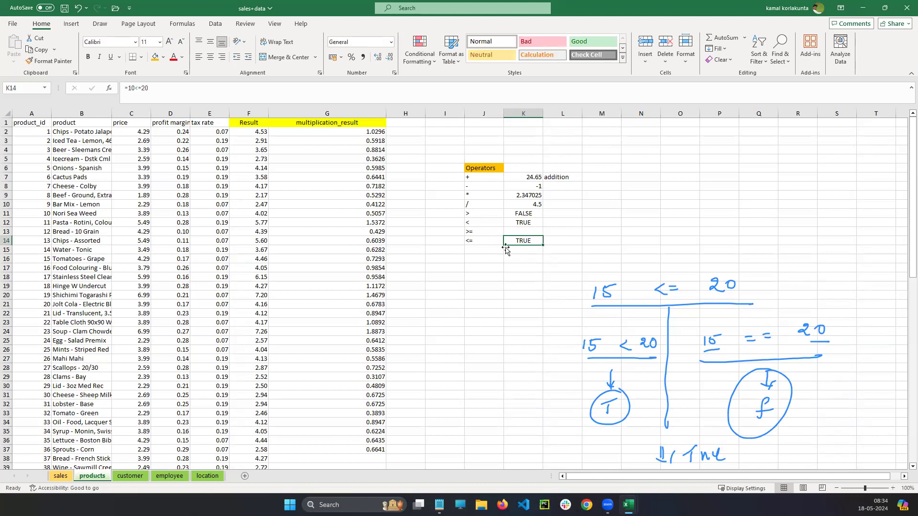
Demonstrate the greater-than-or-equal operator in K13 with the formula =10>=11
double_click(521, 230)
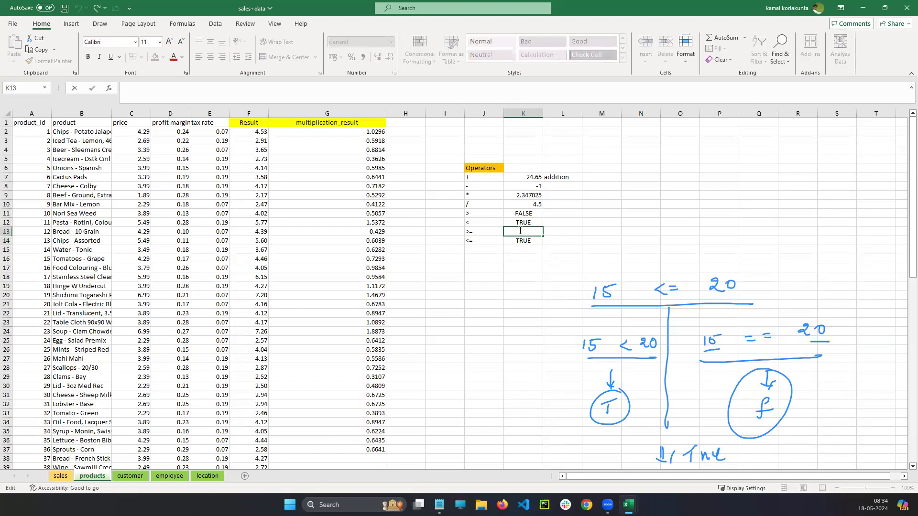
text(=10>=11)
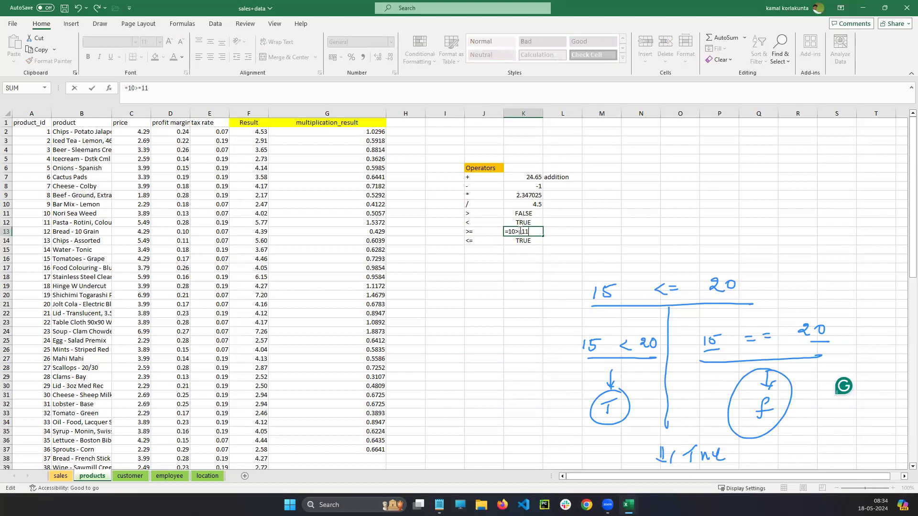
key(Return)
click(531, 230)
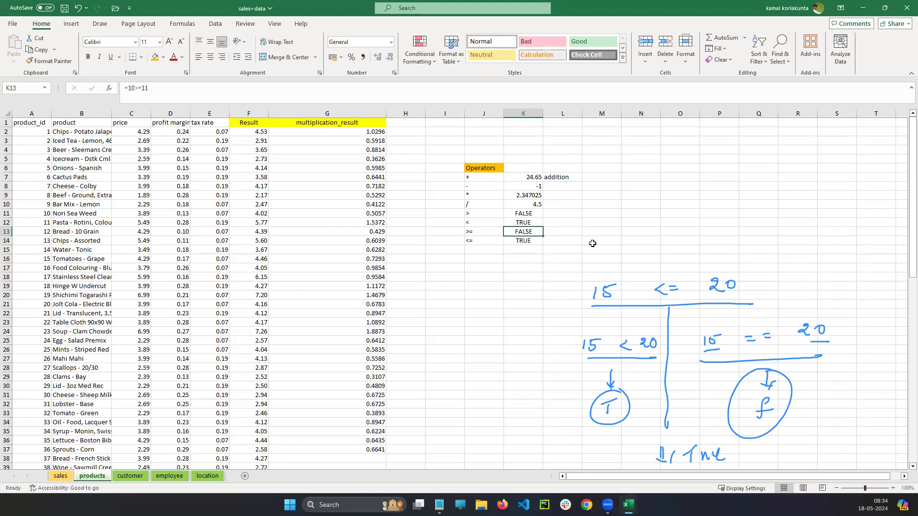
Point out the >= and <= operators in J13 and J14 and clear the blue handwritten notes
click(482, 232)
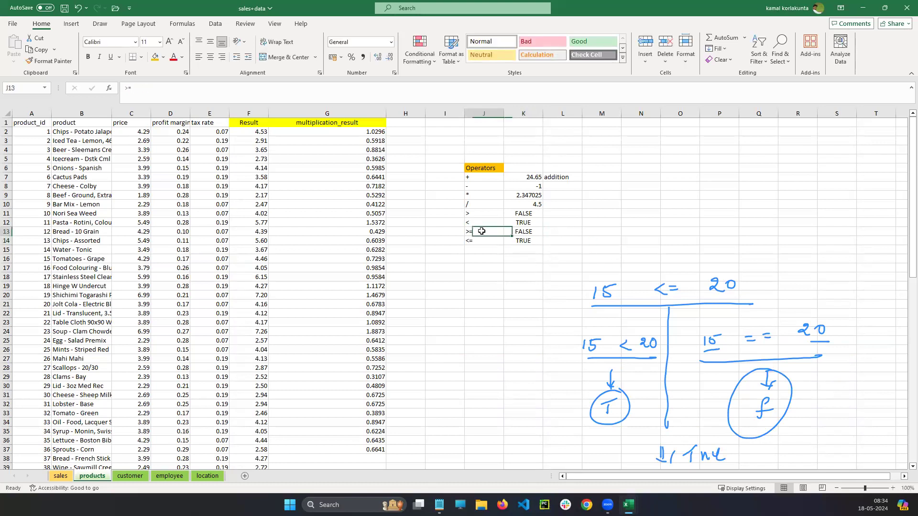
key(Down)
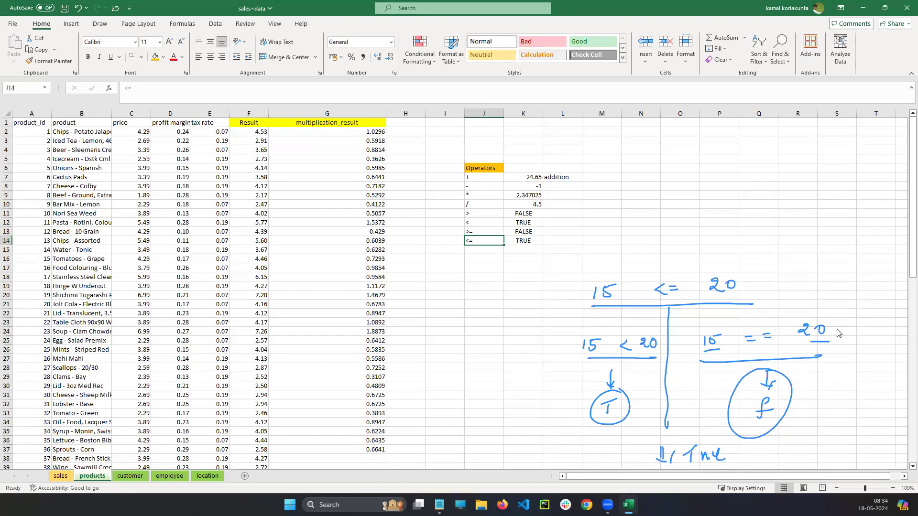
key(Escape)
click(485, 277)
key(Up)
key(Up)
key(Up)
Enter the heading "math functions" in J17
click(481, 271)
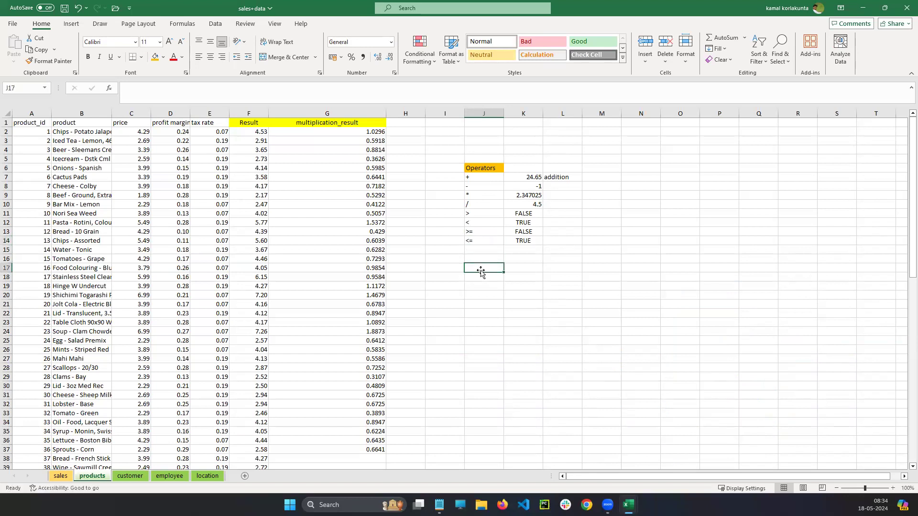
double_click(482, 268)
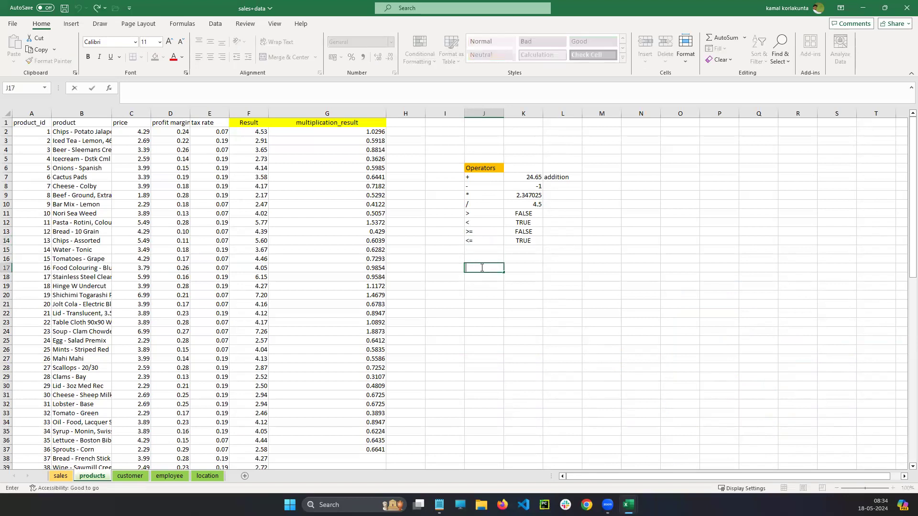
text(math form)
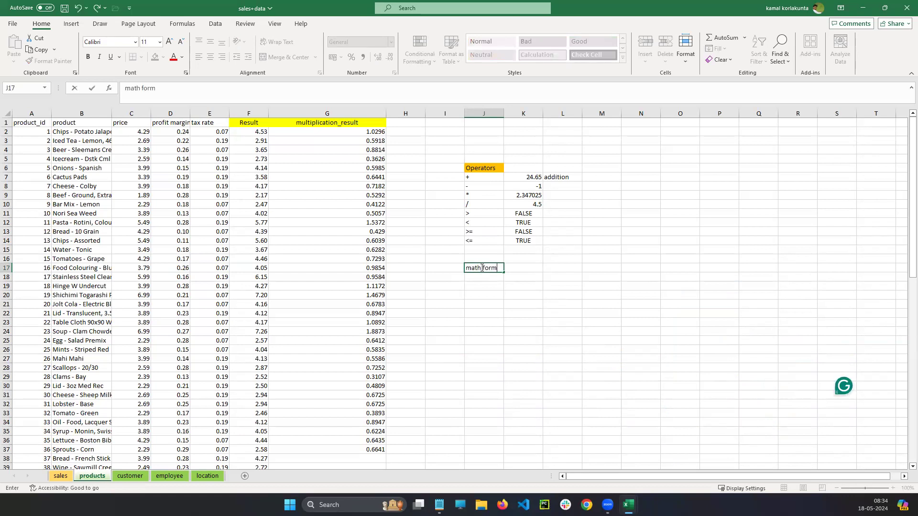
key(BackSpace)
key(BackSpace)
key(BackSpace)
key(BackSpace)
key(BackSpace)
text(functions)
key(Return)
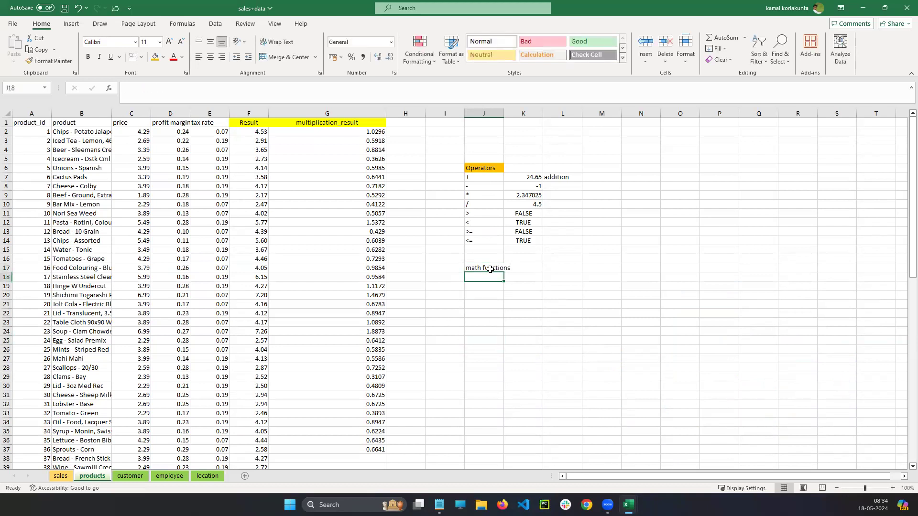
Widen column J to fit the heading and format J17 with an orange fill, centred alignment and wrapped text
drag(508, 111, 523, 111)
click(489, 267)
click(155, 57)
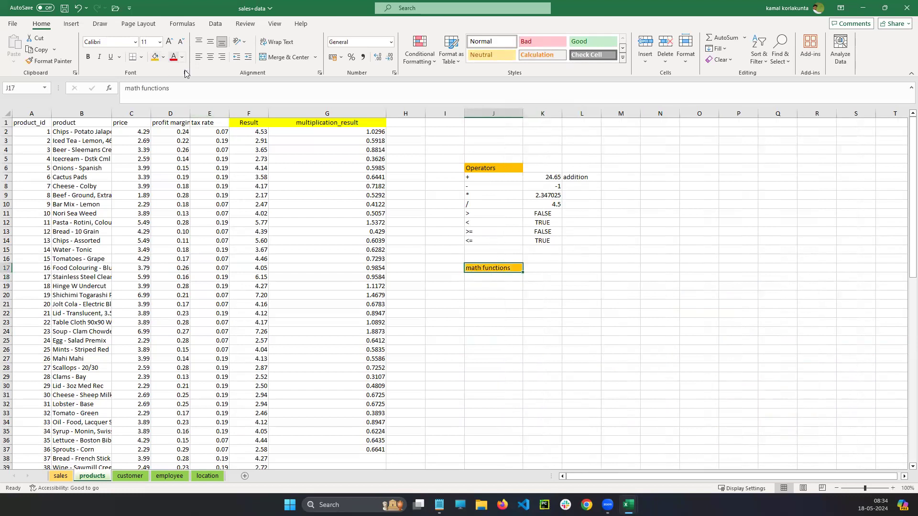
click(210, 57)
click(210, 42)
click(278, 42)
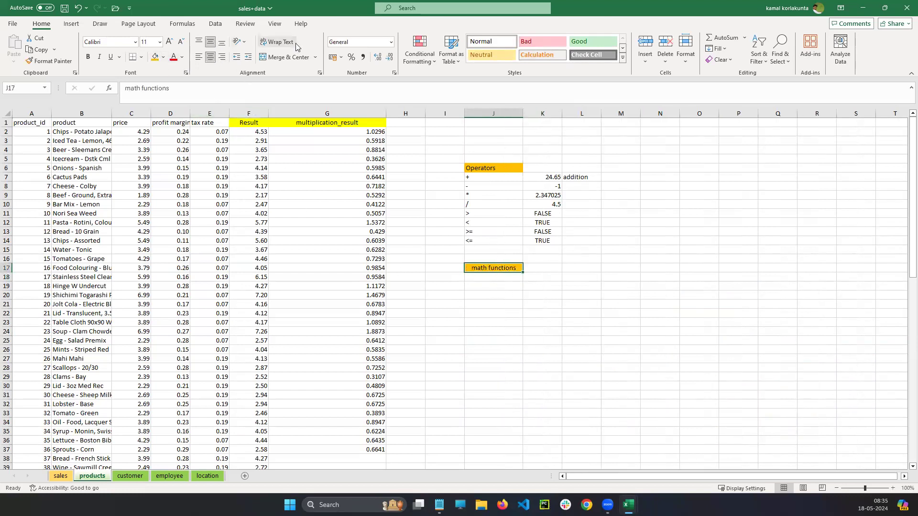
click(493, 279)
click(489, 271)
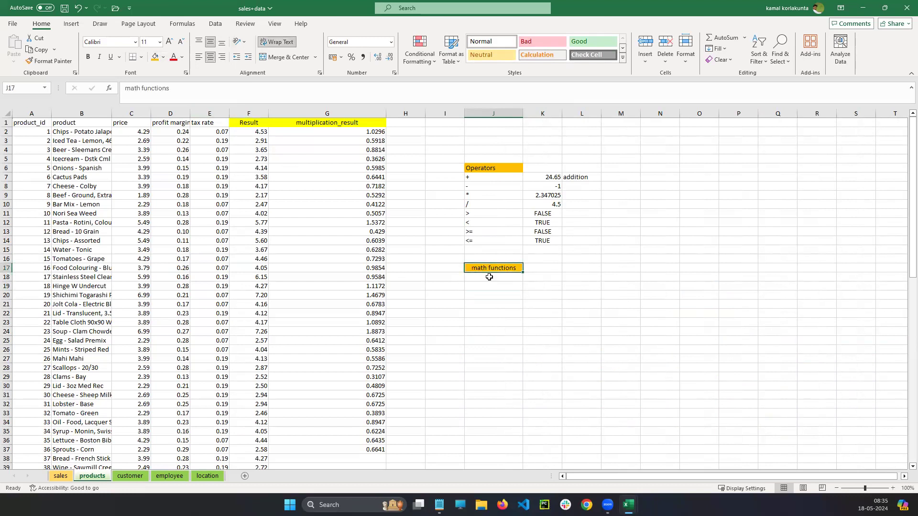
List the functions sum, count and average in J18 to J20 under the math functions heading
double_click(490, 277)
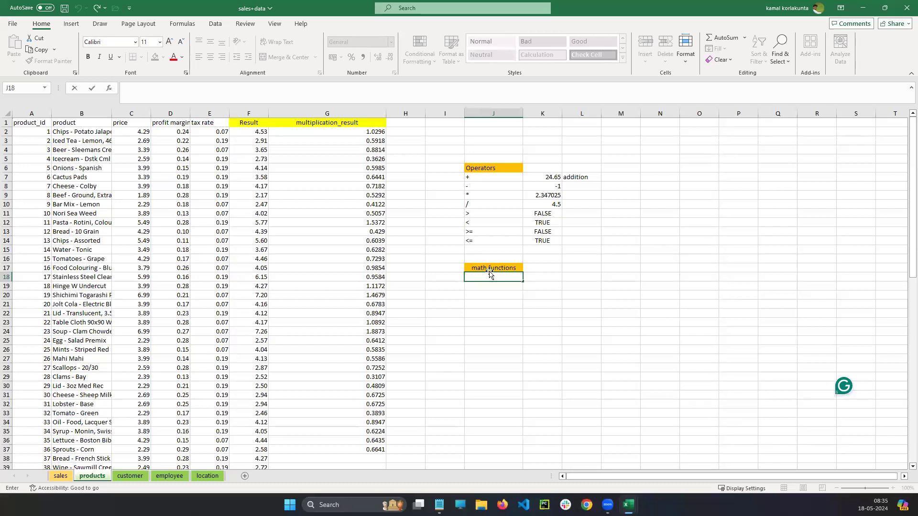
text(sum)
key(Return)
text(count)
key(Return)
text(average)
key(Return)
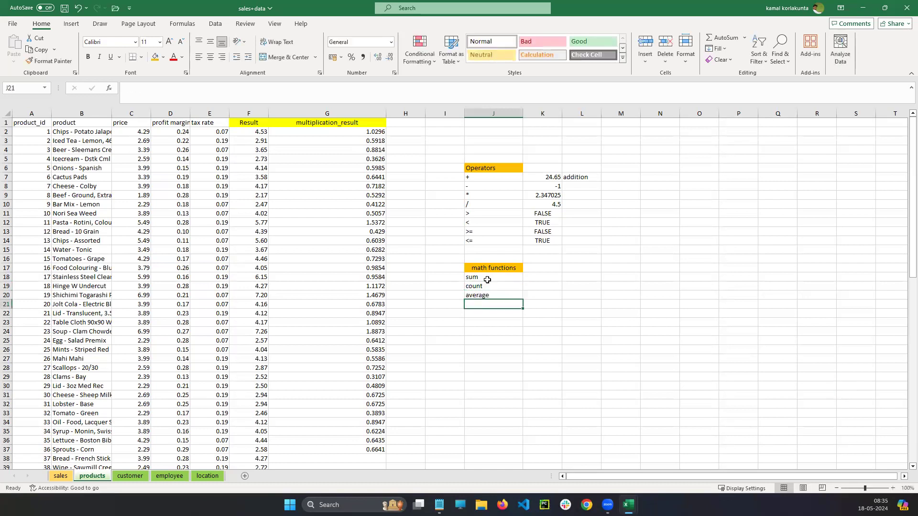
Continue the function list with max, min, rand and randbetween in J21 to J24
text(max)
key(Return)
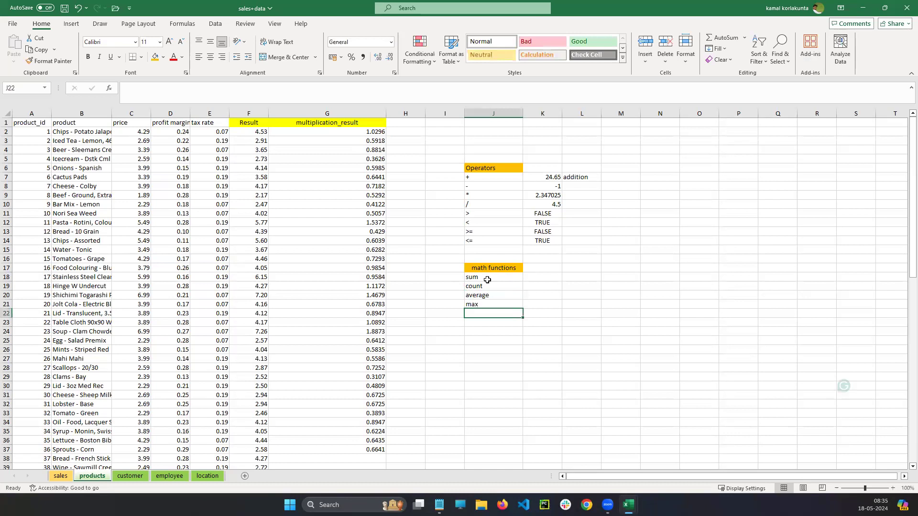
text(min)
key(Return)
text(rand)
key(Return)
text(rand)
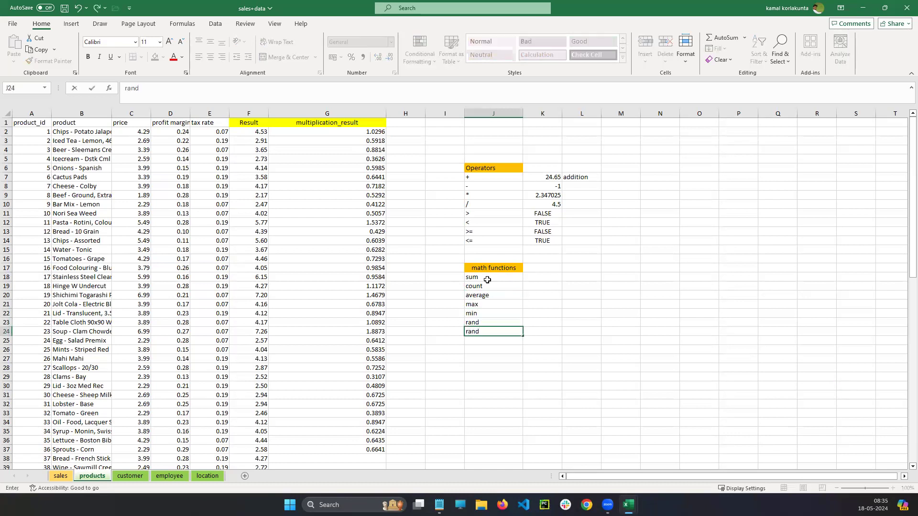
text(between)
key(Return)
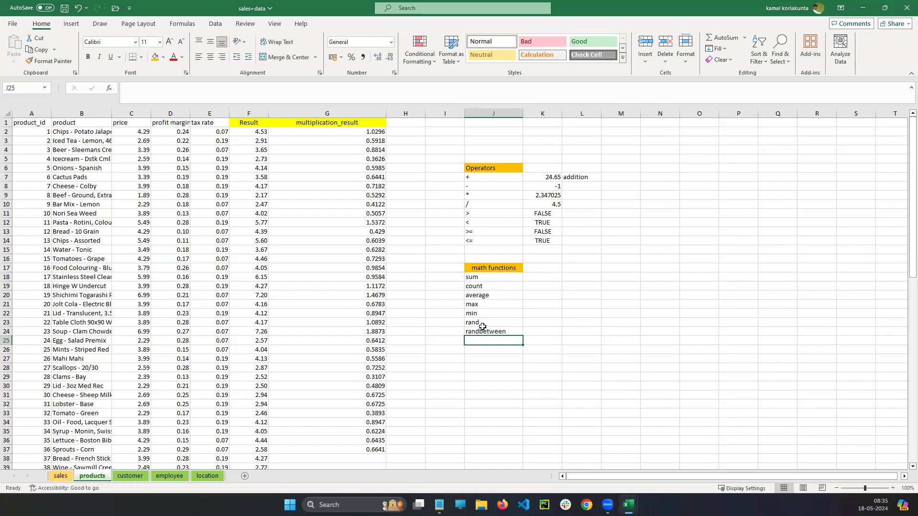
Compare the sum function entry in J18 with the + operator in J7
click(488, 278)
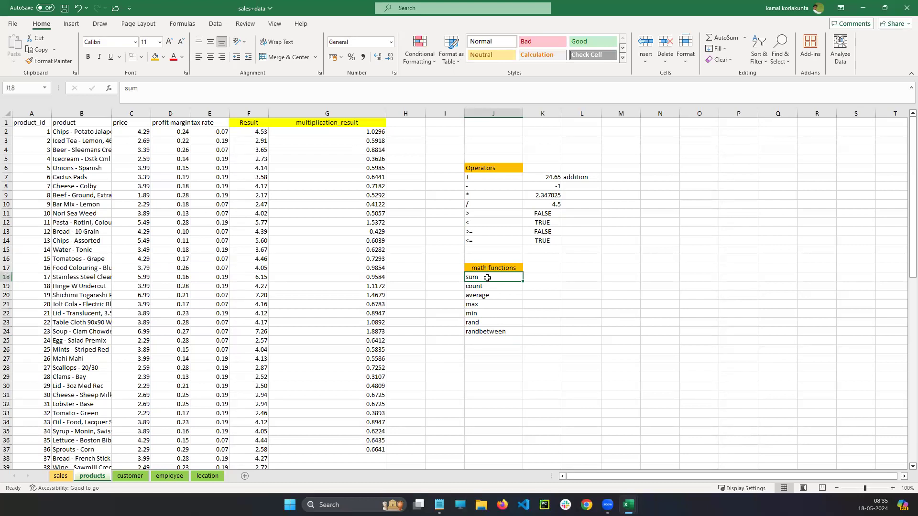
click(476, 179)
click(488, 280)
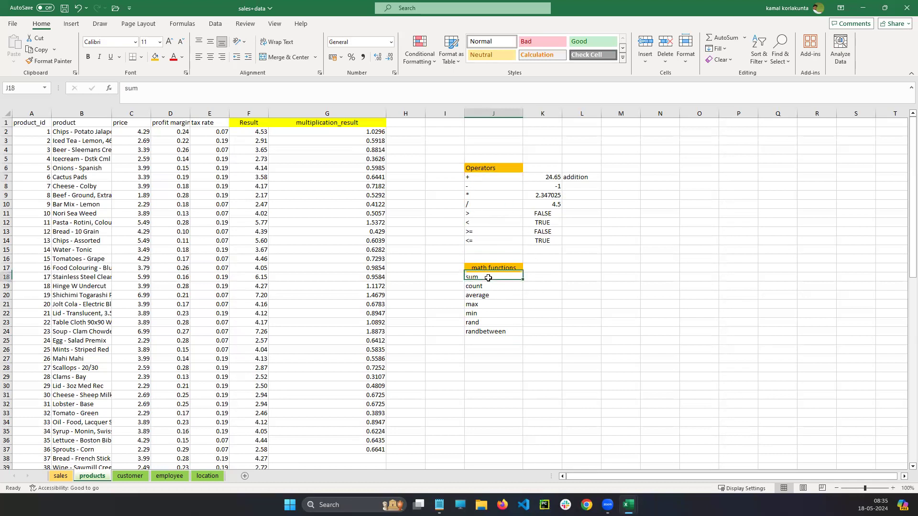
Start a sum formula with empty parentheses in K18 beside the sum entry, ready for arguments inside the parentheses
double_click(540, 278)
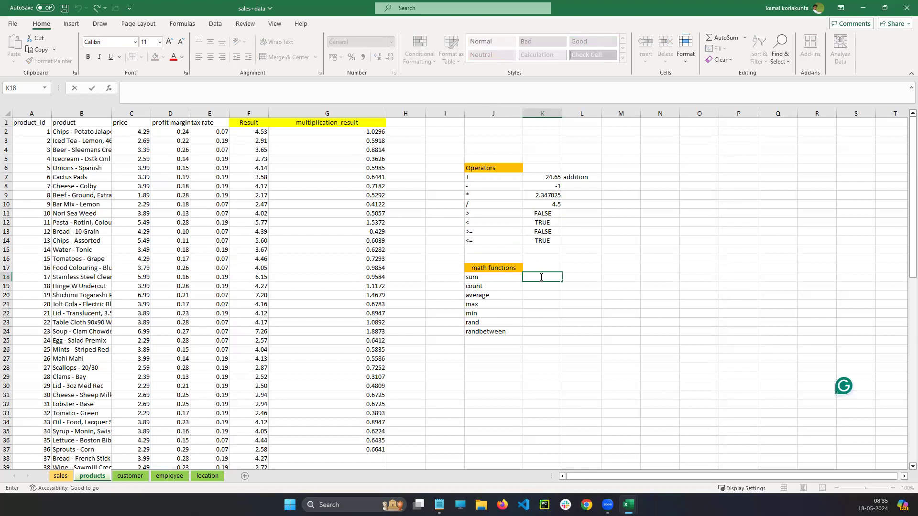
text(=)
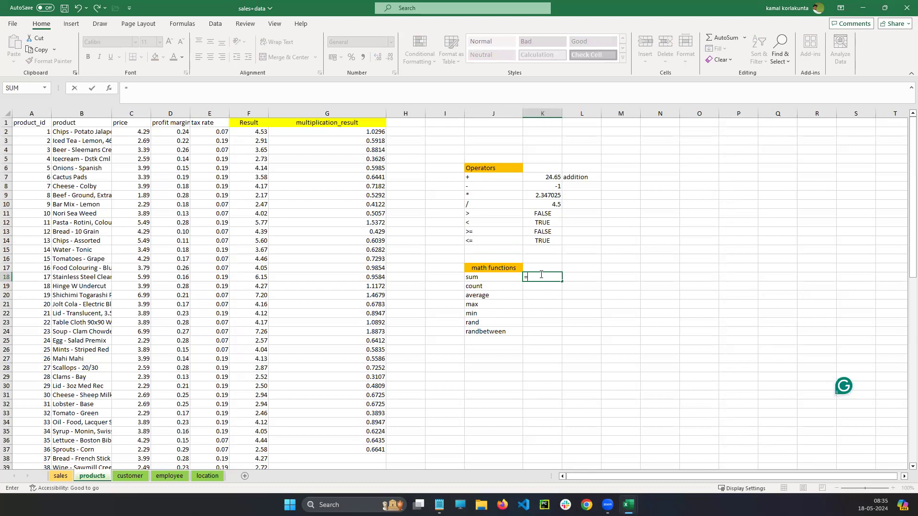
text(sum)
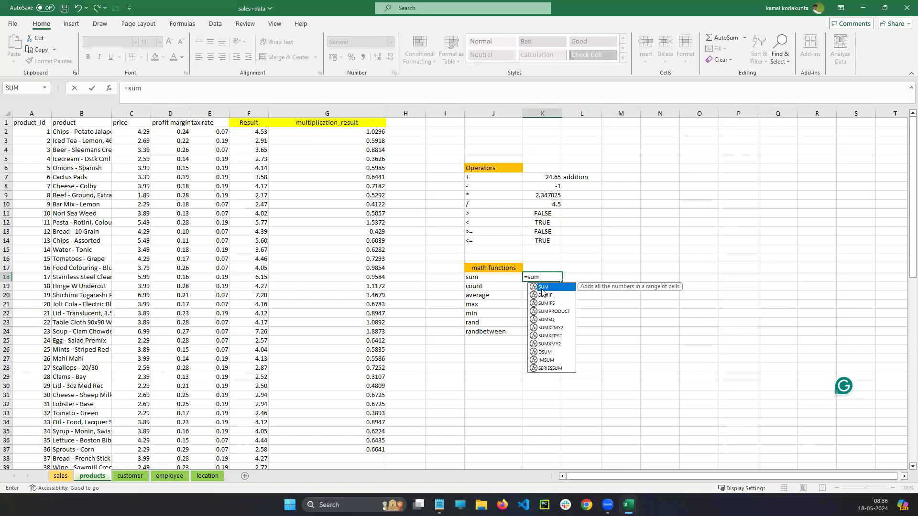
text(())
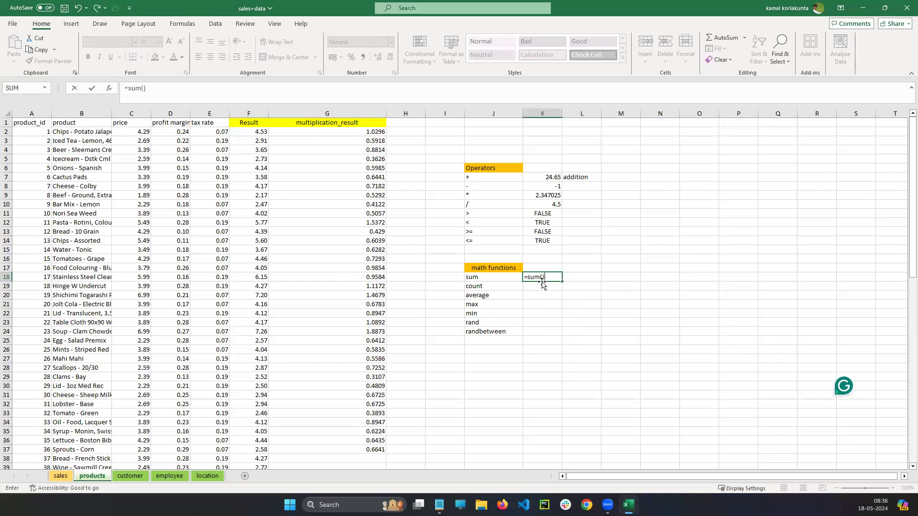
click(543, 278)
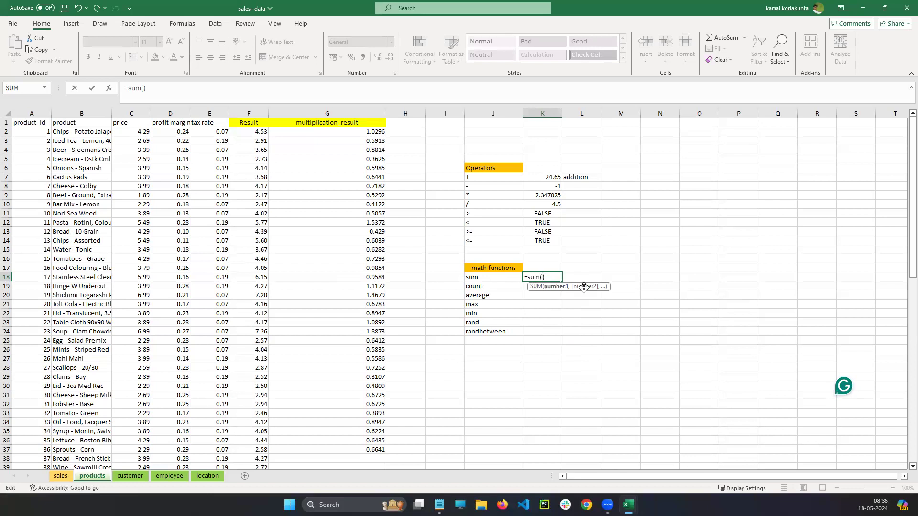
drag(534, 290, 642, 285)
drag(654, 208, 602, 286)
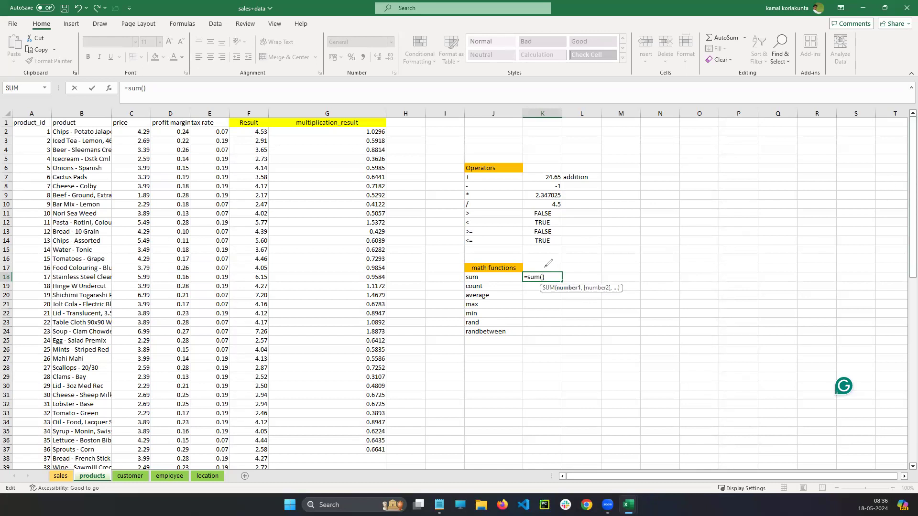
drag(544, 267, 544, 273)
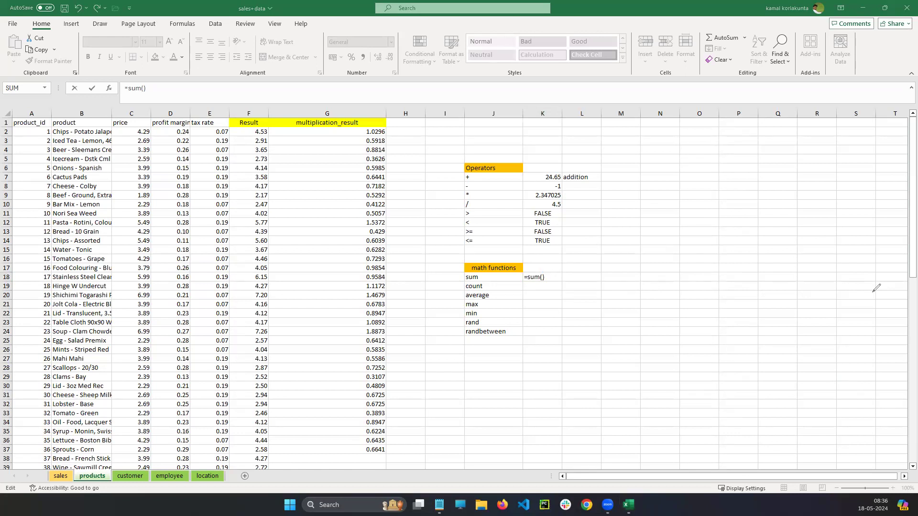
Fill in 10, 20 and 30 as the arguments of the sum formula in K18
click(544, 277)
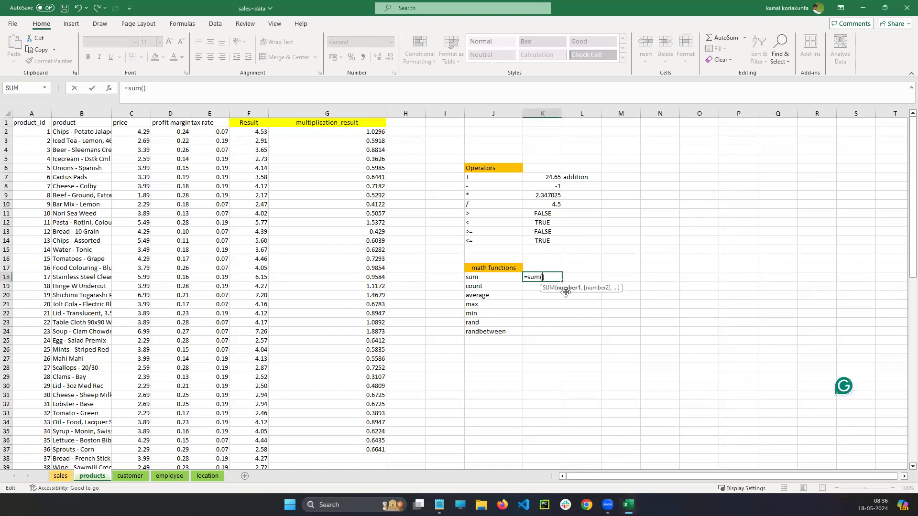
text(10,20,30)
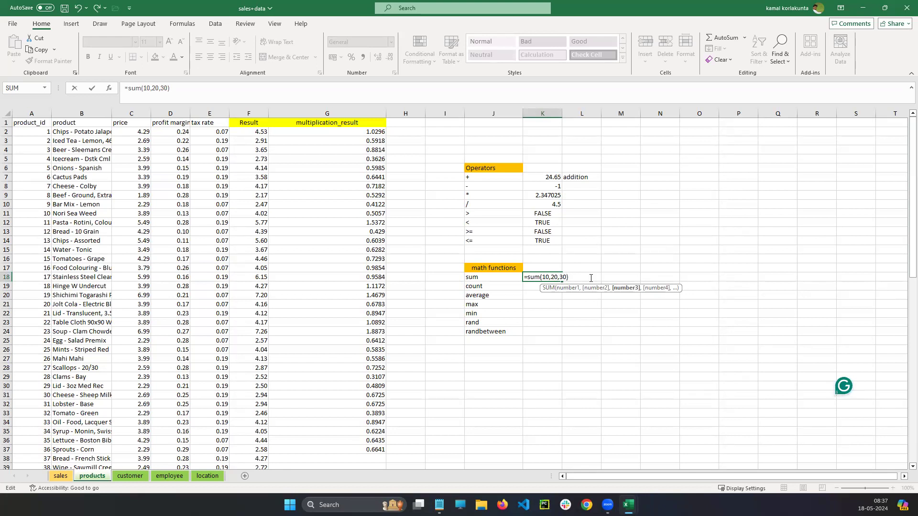
Enter the formula =sum(10,20,30) in cell K18 for the sum function
key(Return)
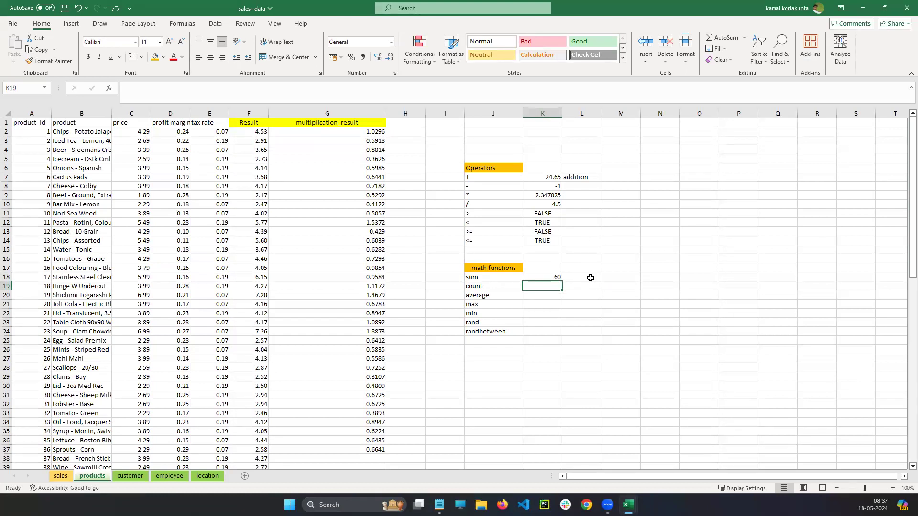
Enter the formula =count(10,50,100,200) in cell K19 beside the count label
click(489, 287)
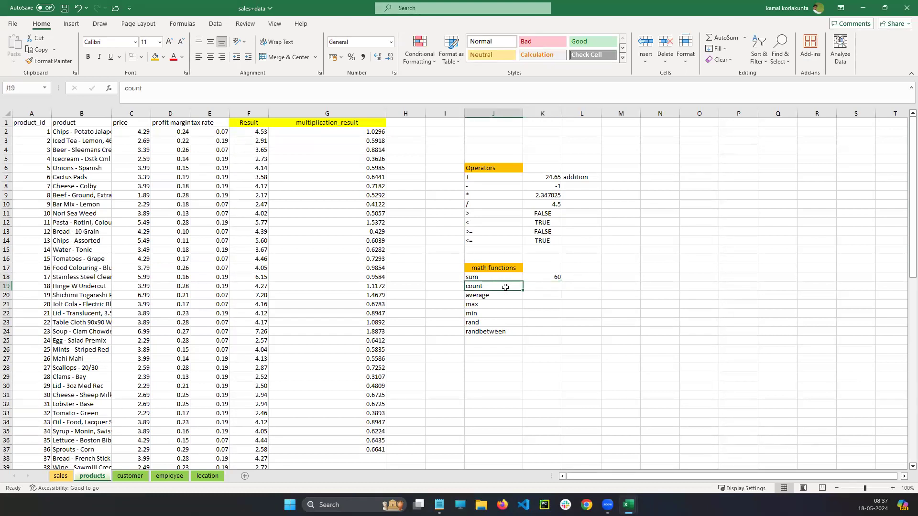
scroll(506, 287, down, 1)
scroll(506, 279, up, 1)
double_click(534, 287)
text(=)
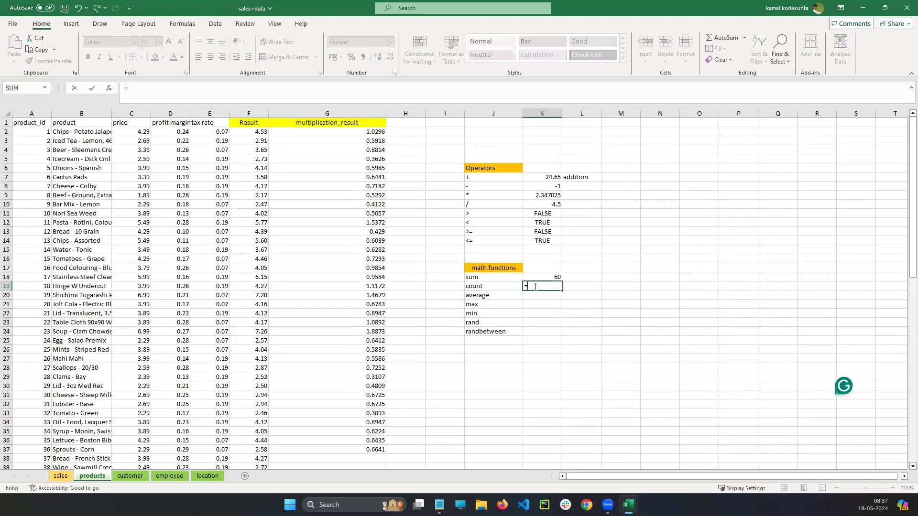
text(count())
click(547, 287)
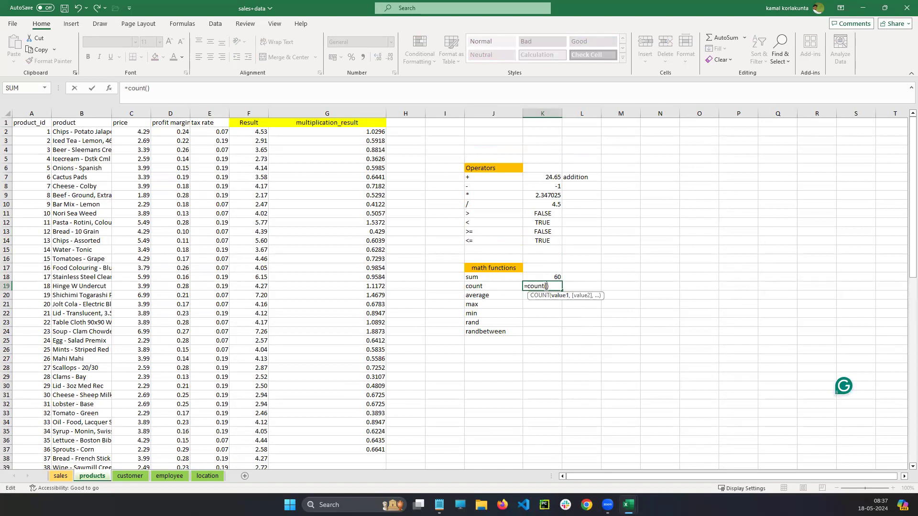
text(10,)
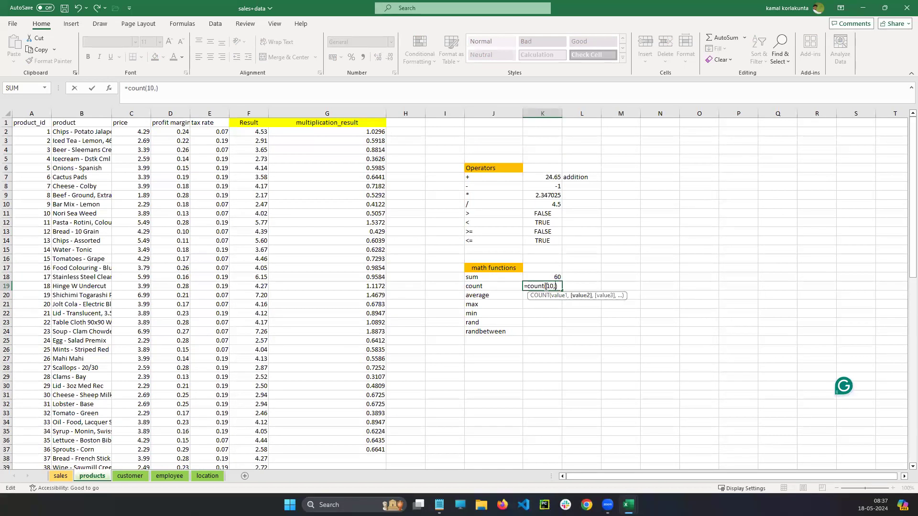
text(50,100,12-)
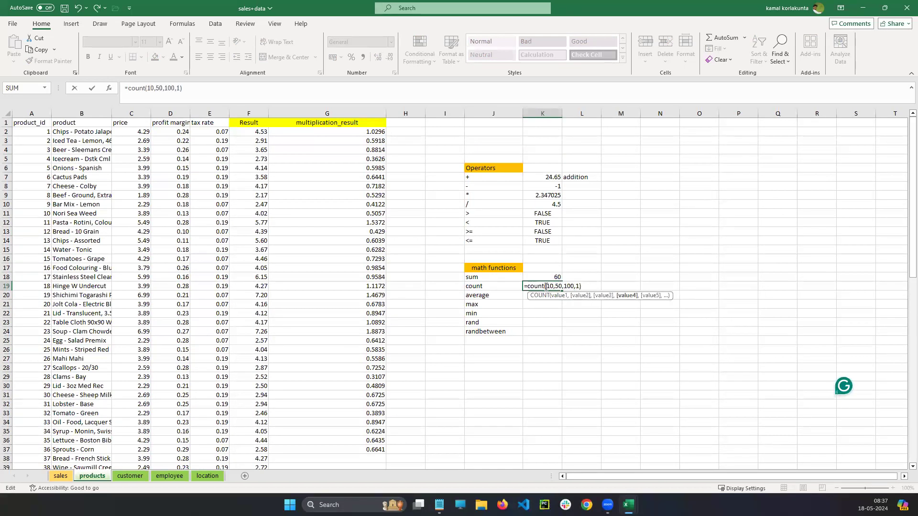
key(BackSpace)
key(BackSpace)
key(BackSpace)
text(200)
drag(548, 287, 582, 287)
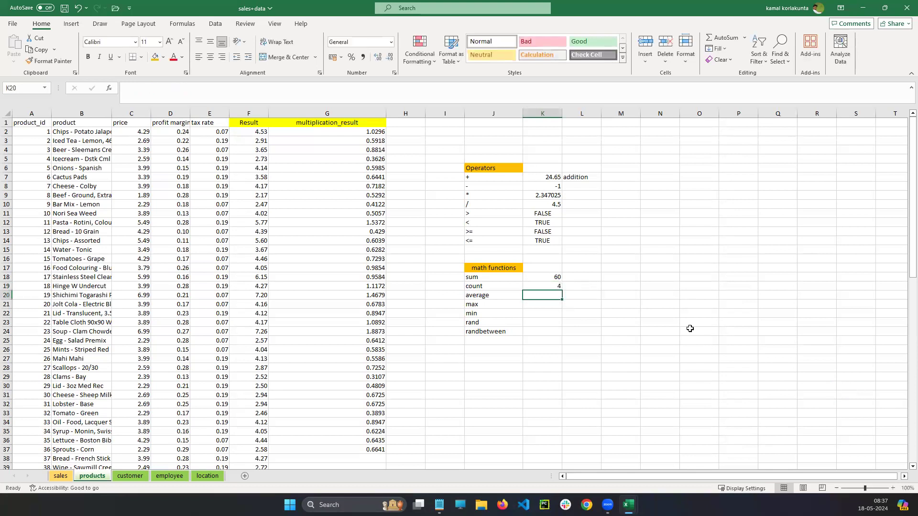
Remove all the number arguments from the COUNT formula in cell K19, leaving empty parentheses
click(537, 287)
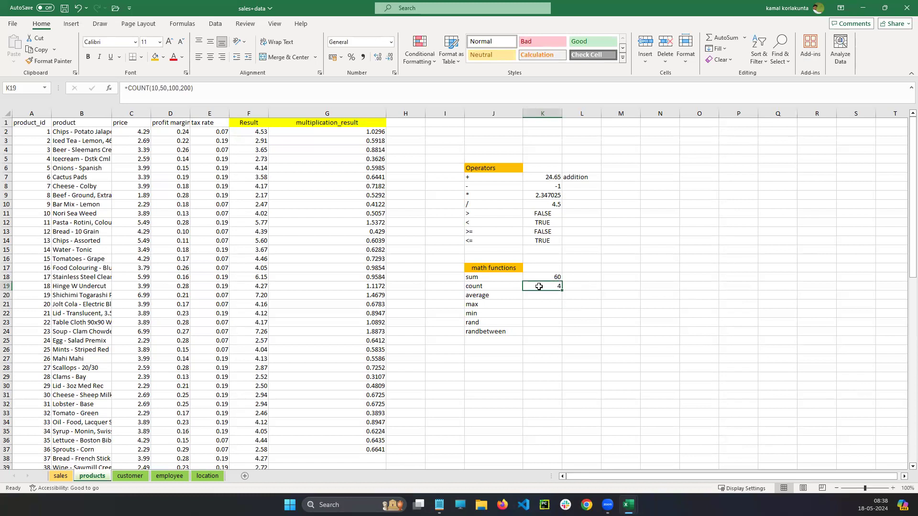
drag(155, 89, 185, 88)
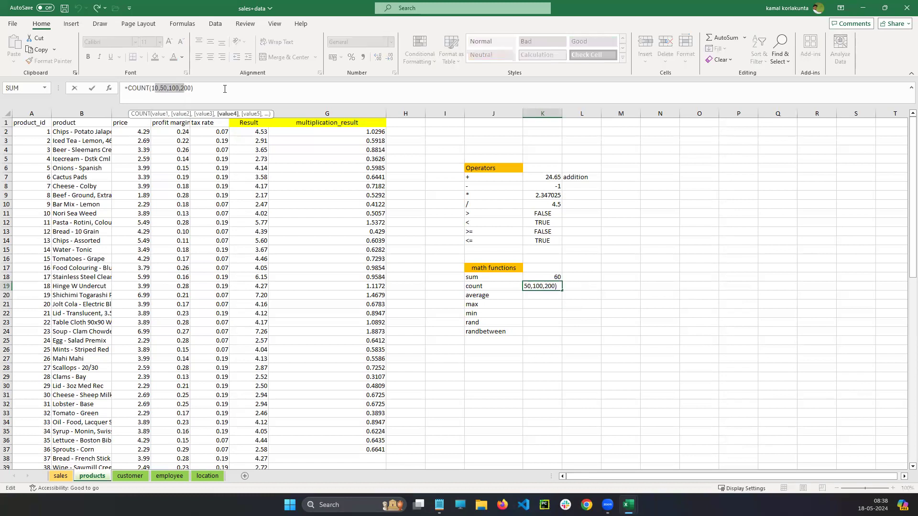
click(225, 88)
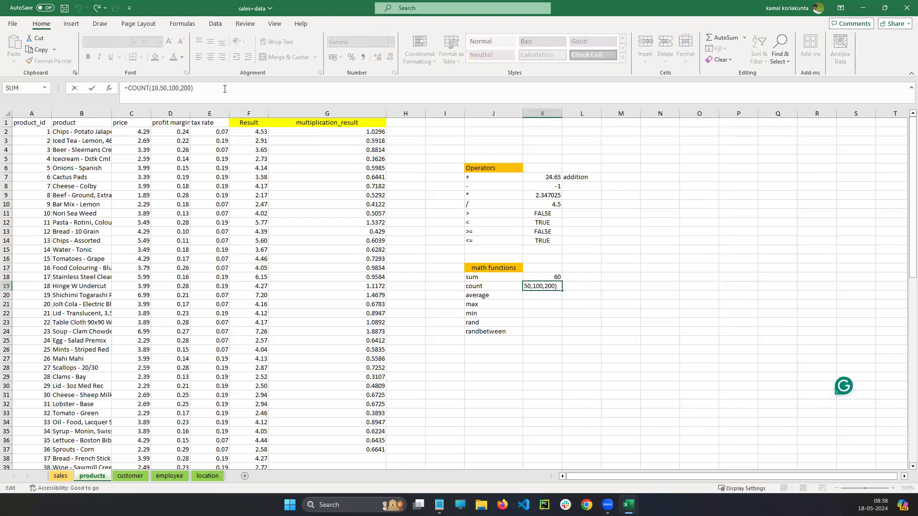
double_click(557, 285)
click(560, 286)
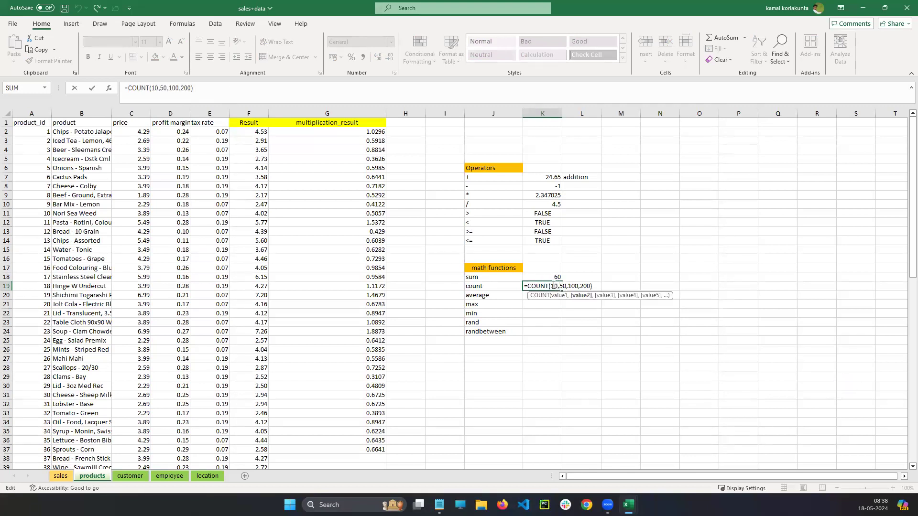
drag(561, 286, 588, 286)
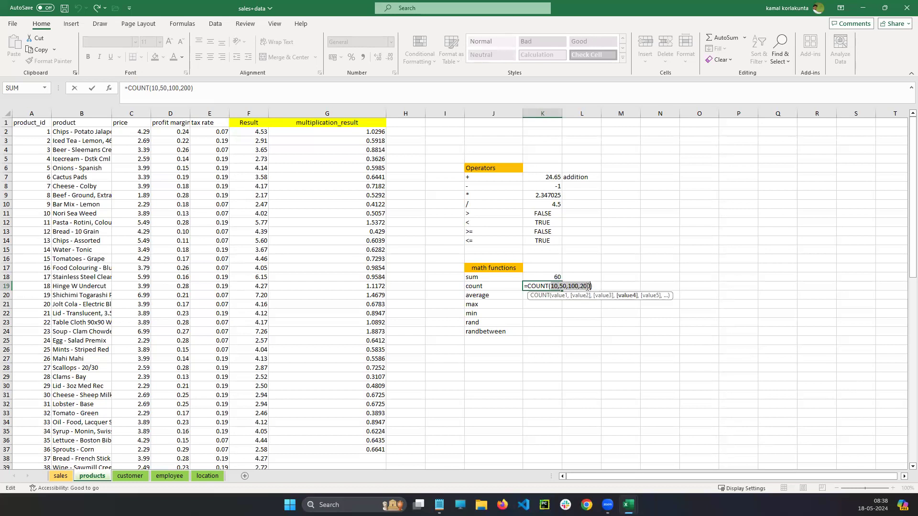
key(BackSpace)
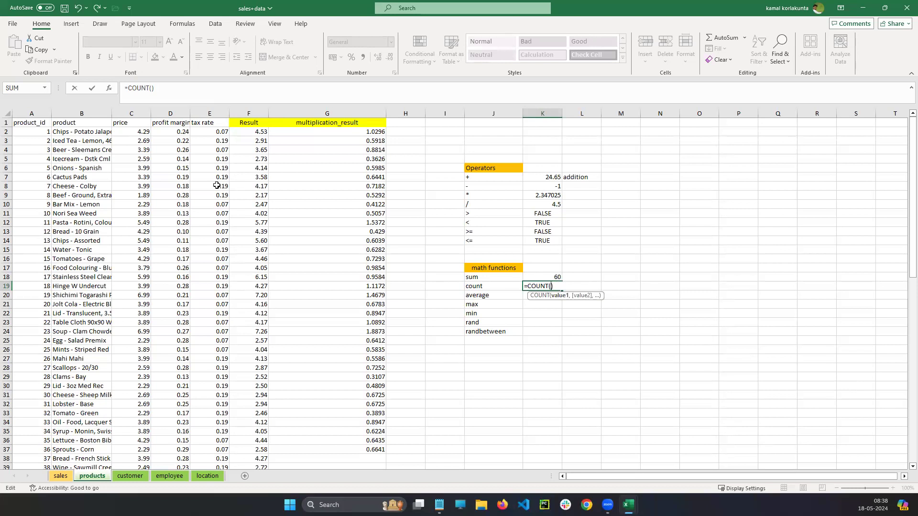
Try to enter the COUNT formula in cell K19 without any arguments
click(569, 284)
key(Return)
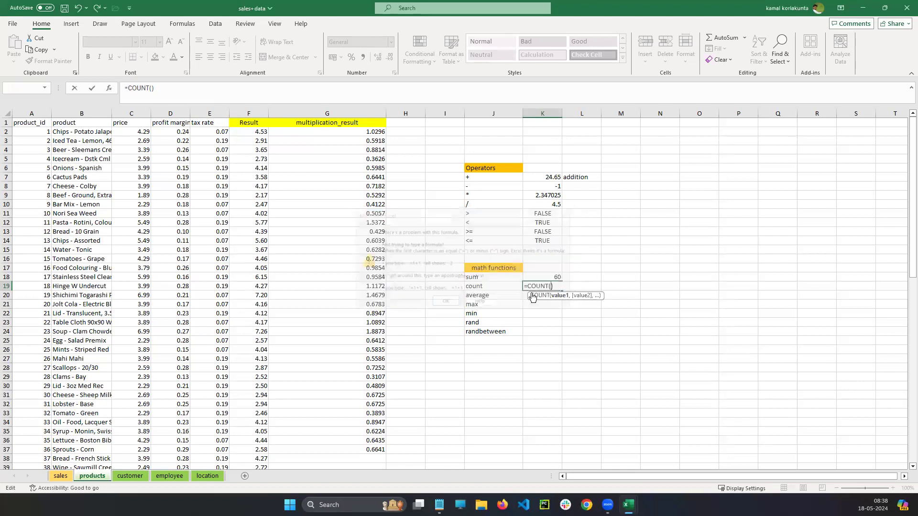
key(Return)
key(Return)
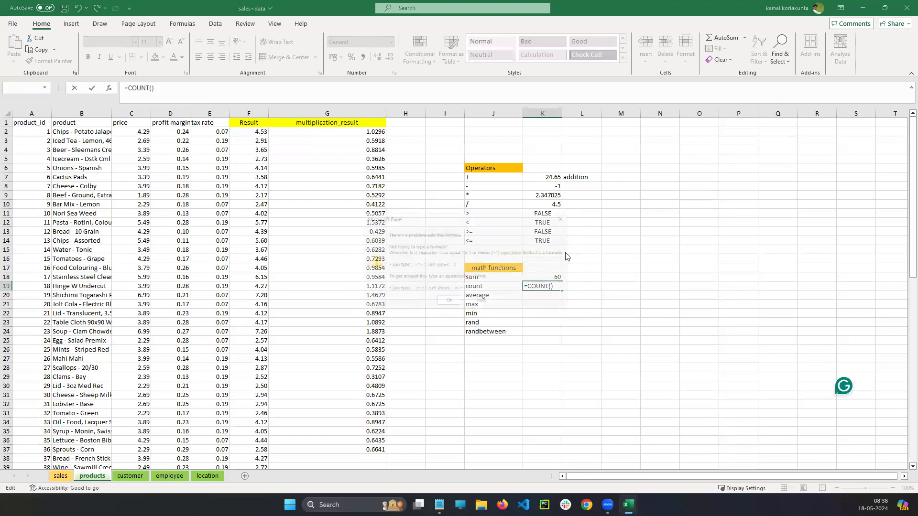
key(Return)
Delete the empty COUNT formula from cell K19 and leave the cell
key(BackSpace)
key(BackSpace)
key(BackSpace)
key(BackSpace)
key(BackSpace)
key(BackSpace)
key(BackSpace)
key(BackSpace)
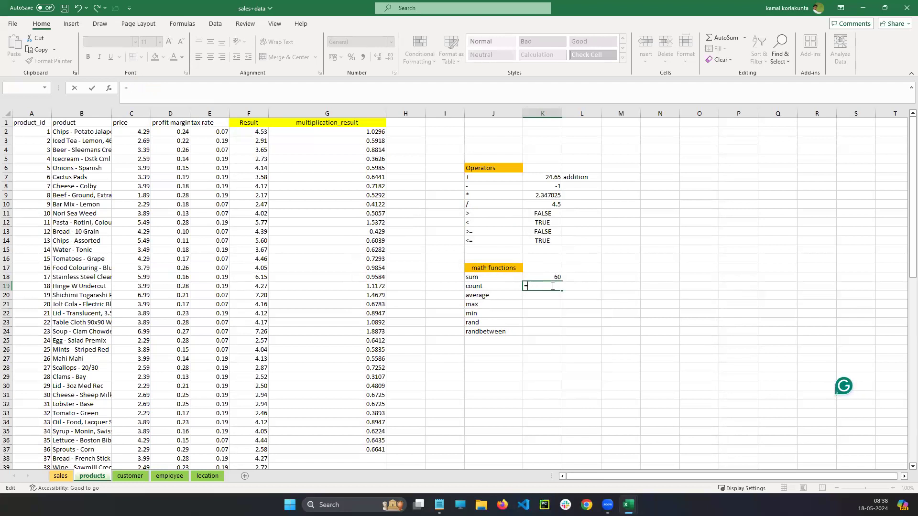
click(535, 311)
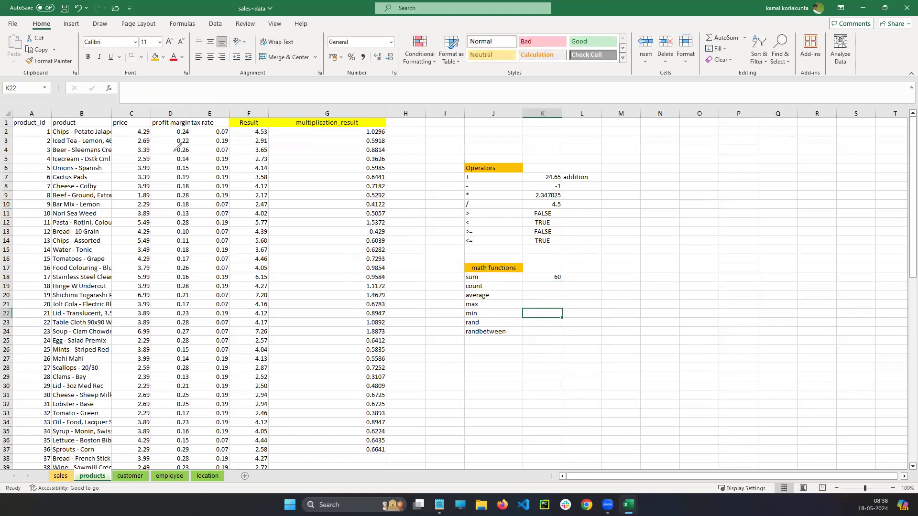
Draw a freehand box around the price values in C2 to C23
mouse_move(126, 127)
mouse_down()
mouse_move(127, 323)
mouse_move(158, 320)
mouse_move(149, 123)
mouse_move(125, 128)
mouse_up()
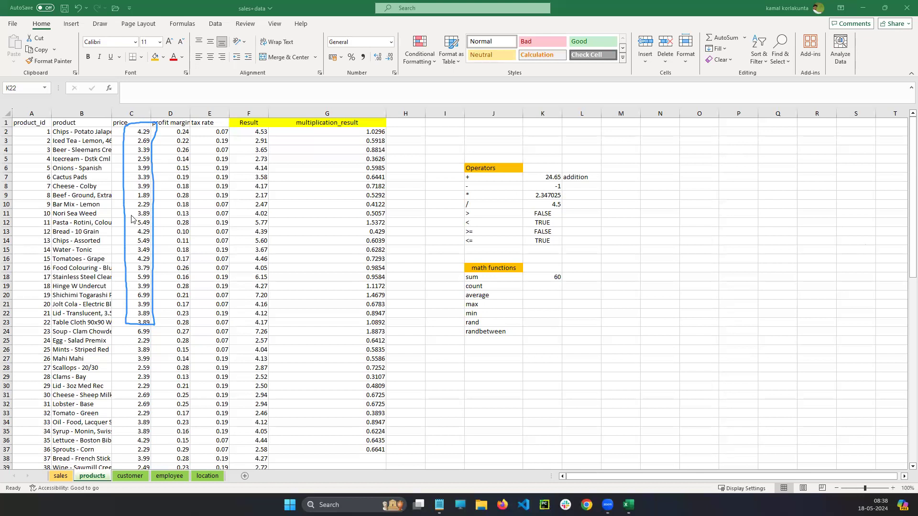
Start a count() formula in cell K19, with the cursor inside the parentheses
click(539, 299)
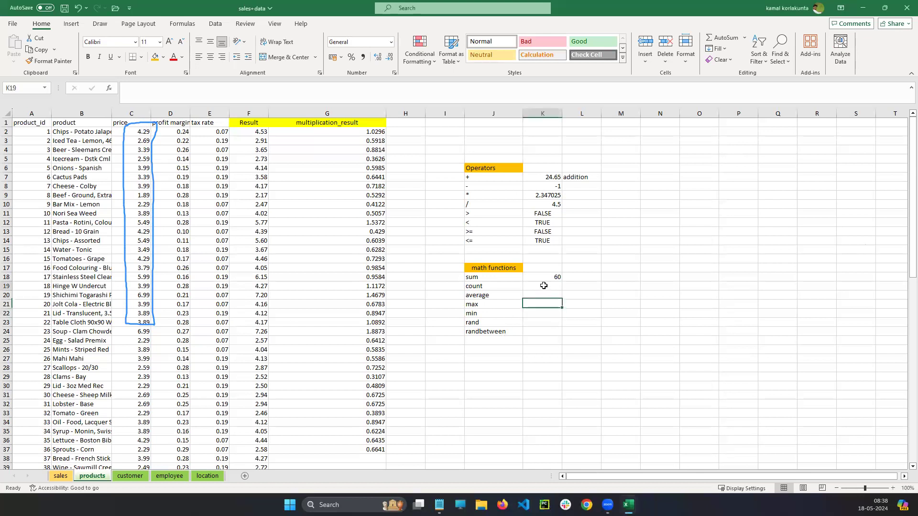
double_click(543, 286)
text(=)
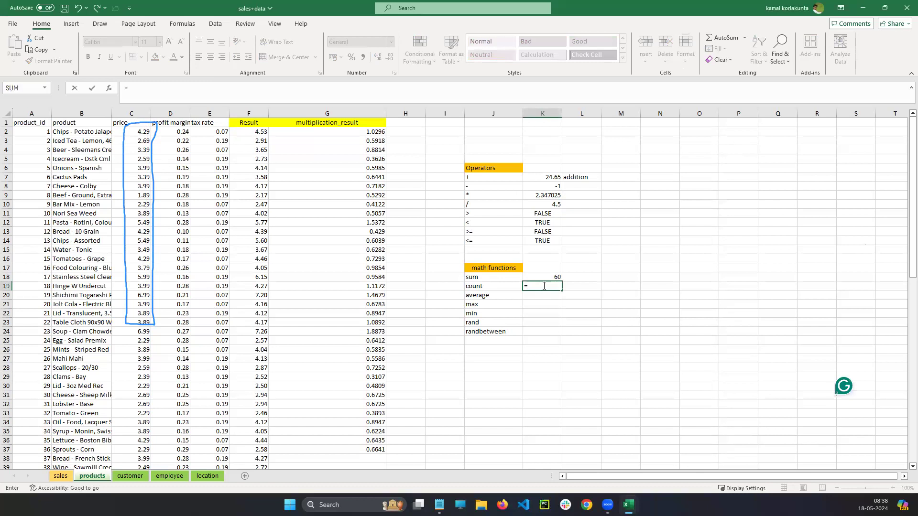
text(count())
click(546, 285)
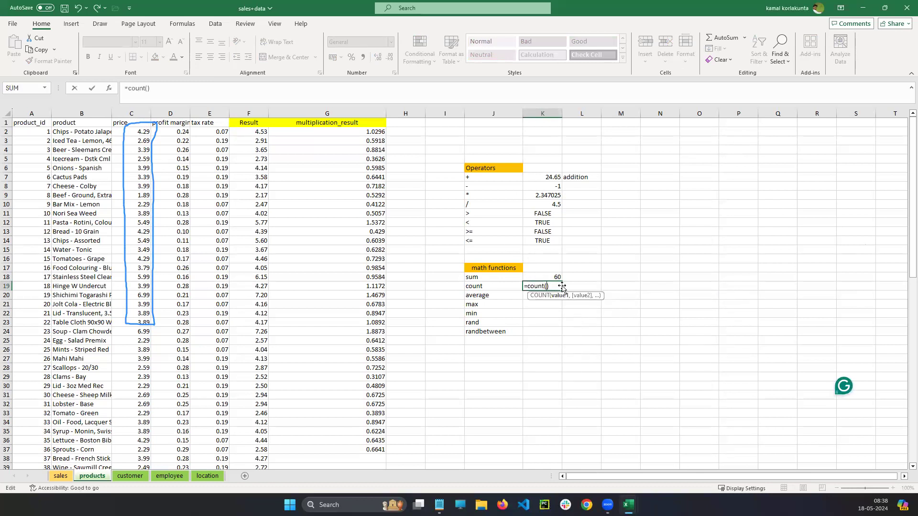
click(141, 137)
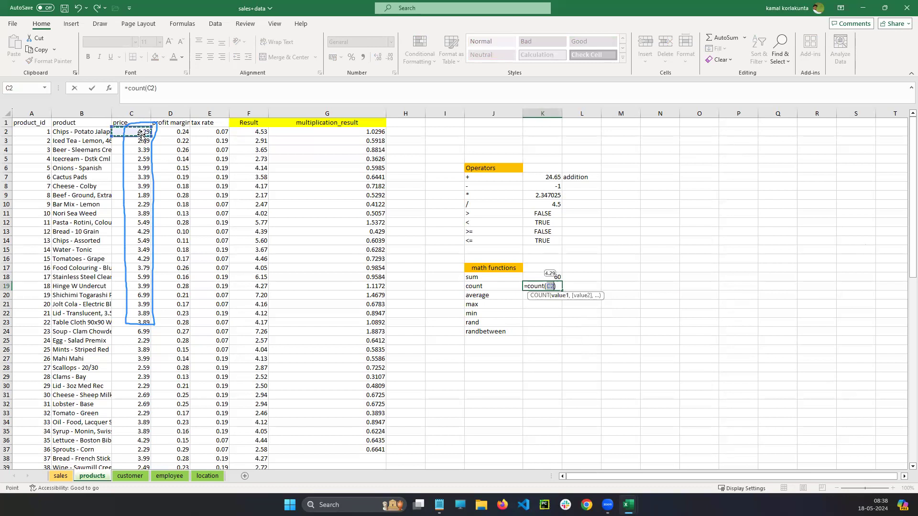
key(F8)
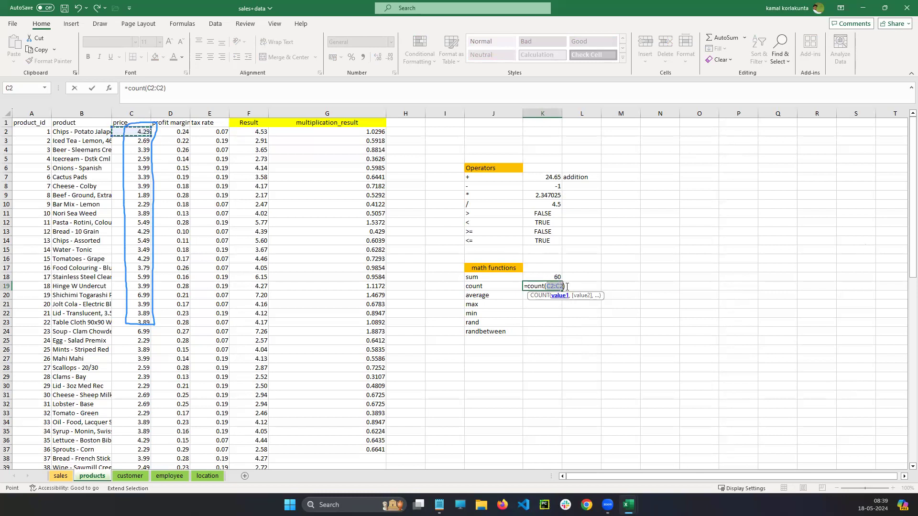
key(BackSpace)
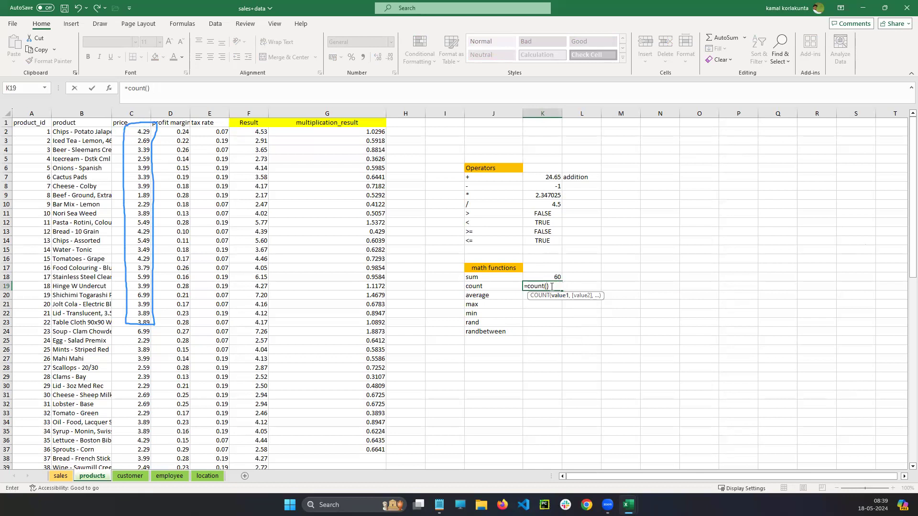
Use the price range C2:C23 as the argument of the count formula in K19 and enter it
click(129, 135)
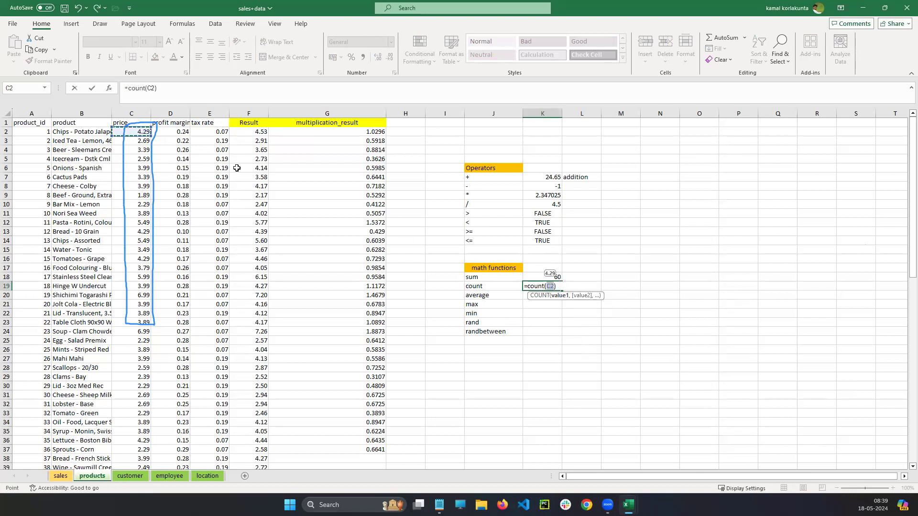
click(143, 322)
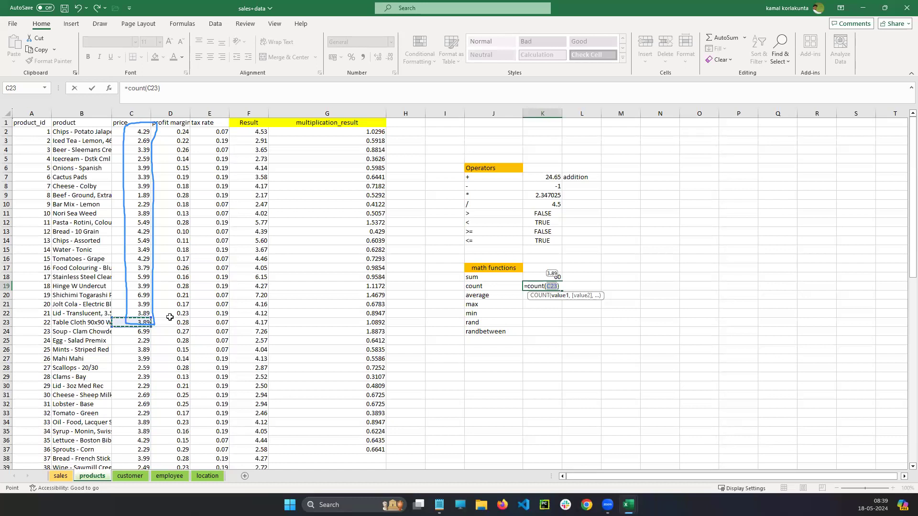
click(134, 132)
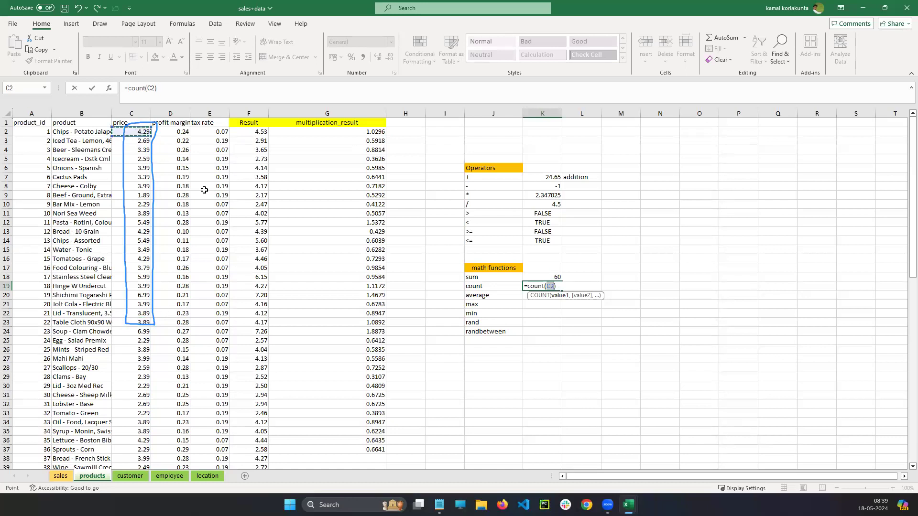
click(554, 286)
click(141, 323)
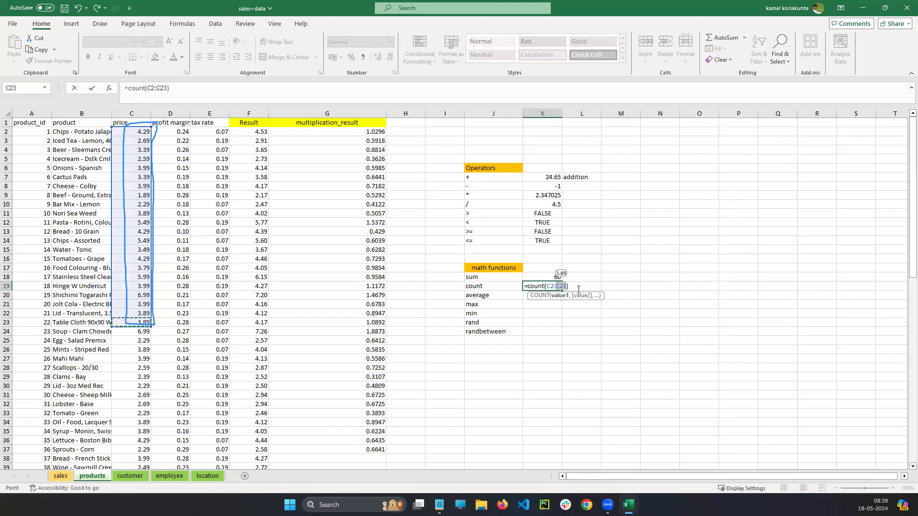
key(ctrl+Return)
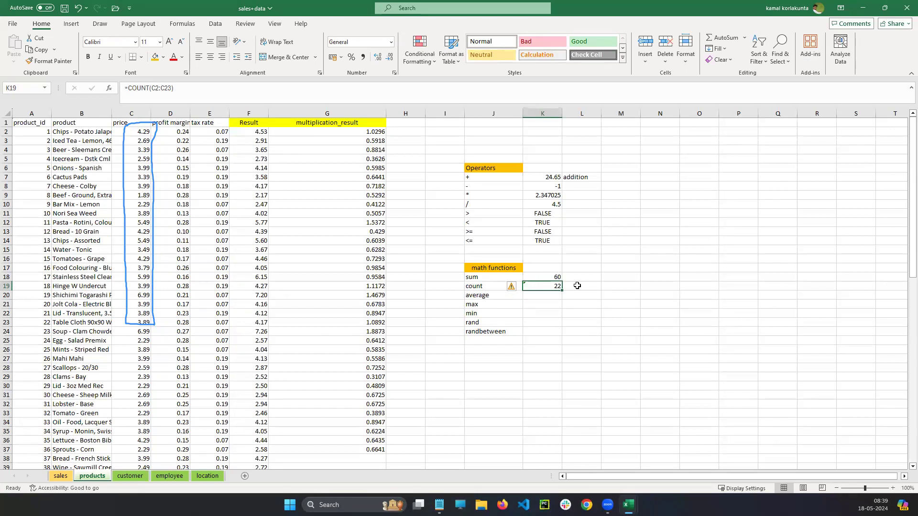
click(585, 348)
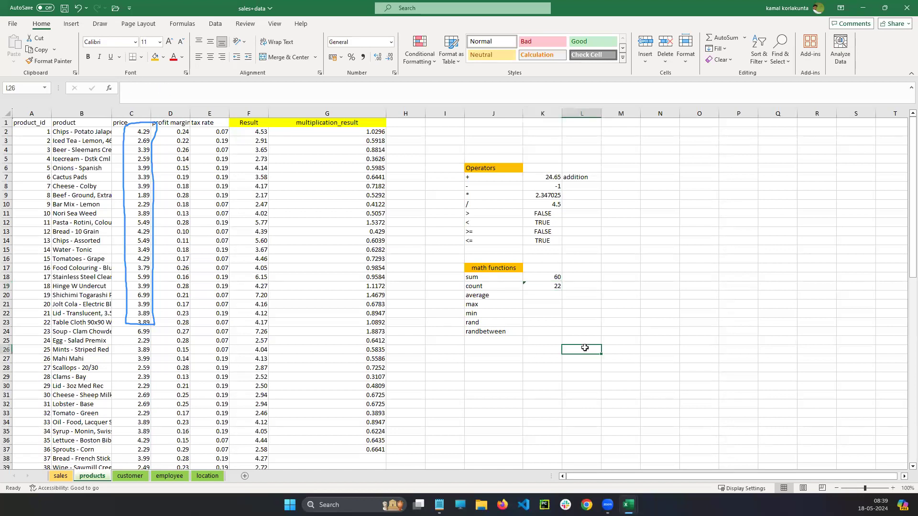
Select cell K20 for the average, then handwrite "Average(or) mean" with the sample list [1, 4, 5, 7, 11] beneath it, beside the Operators table
click(484, 294)
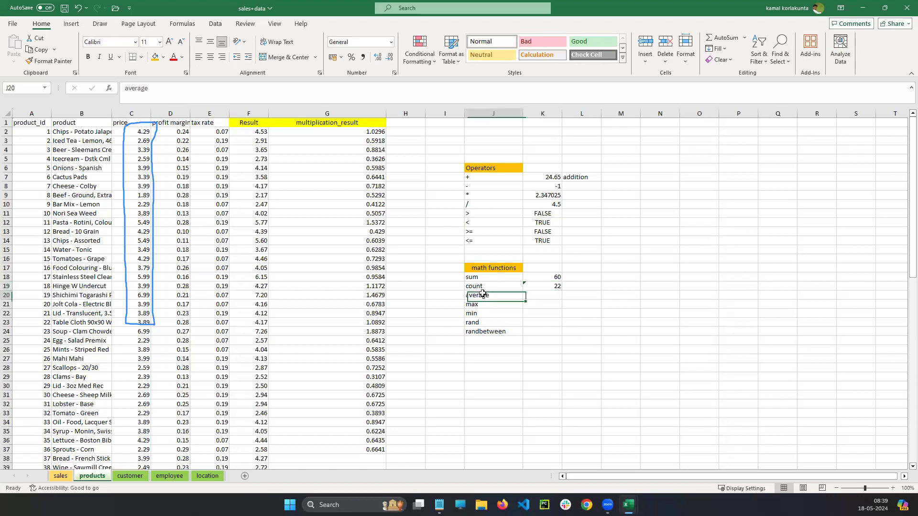
click(541, 296)
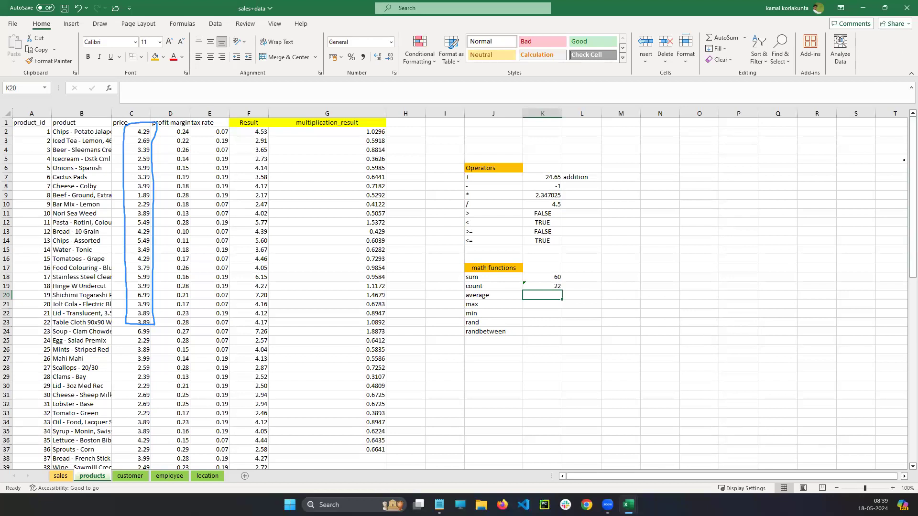
click(904, 160)
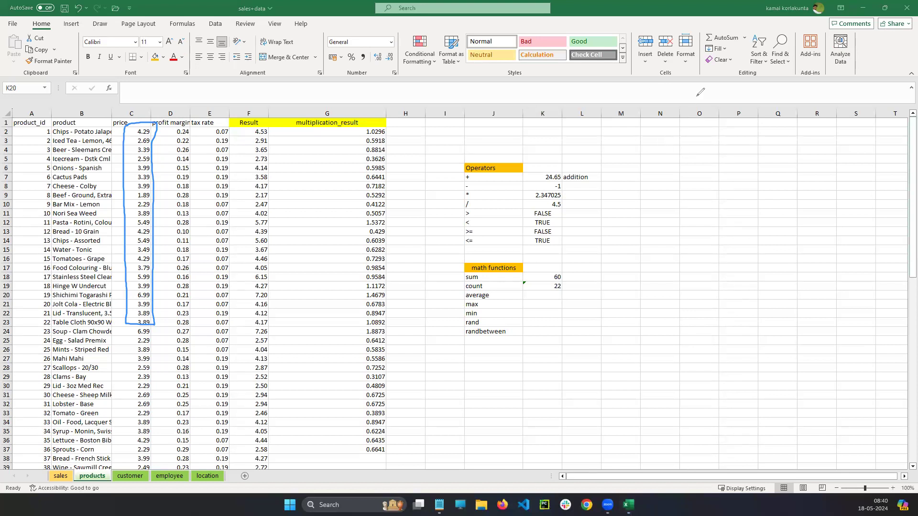
mouse_move(655, 148)
mouse_down()
mouse_move(662, 137)
mouse_move(713, 144)
mouse_move(770, 130)
mouse_move(784, 130)
mouse_move(789, 143)
mouse_up()
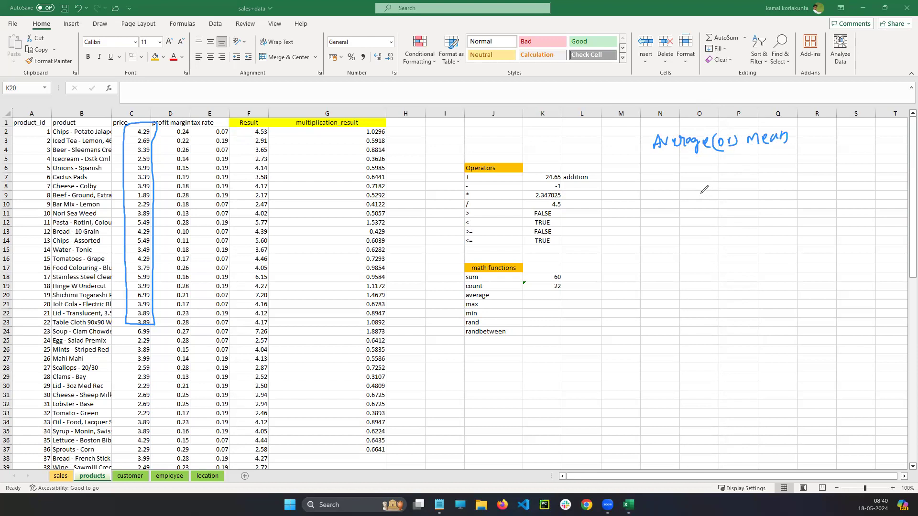
mouse_move(696, 163)
mouse_down()
mouse_move(696, 189)
mouse_move(788, 173)
mouse_move(803, 156)
mouse_move(807, 187)
mouse_up()
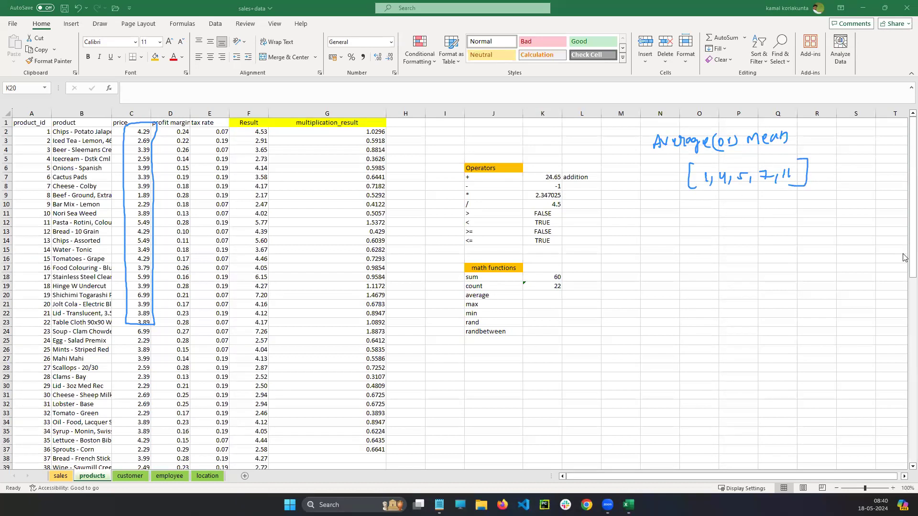
Handwrite 1+4+5+7+11 over a fraction line below the sample list, and the boxed mean formula Σ xi/N for i=1 to n beside the heading
drag(729, 205, 818, 205)
drag(722, 224, 836, 222)
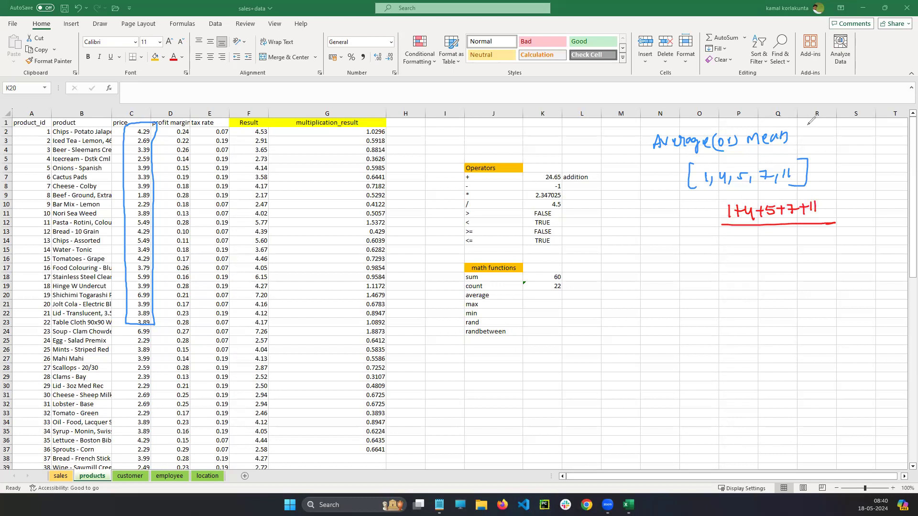
mouse_move(647, 118)
mouse_down()
mouse_move(646, 157)
mouse_move(619, 127)
mouse_move(626, 134)
mouse_up()
mouse_move(535, 91)
mouse_down()
mouse_move(523, 121)
mouse_move(545, 118)
mouse_move(536, 76)
mouse_move(538, 88)
mouse_up()
mouse_move(560, 86)
mouse_down()
mouse_move(567, 94)
mouse_move(559, 95)
mouse_move(587, 104)
mouse_move(576, 120)
mouse_move(580, 111)
mouse_up()
click(575, 85)
drag(513, 72, 510, 143)
mouse_move(515, 73)
mouse_down()
mouse_move(546, 72)
mouse_move(595, 139)
mouse_move(512, 128)
mouse_up()
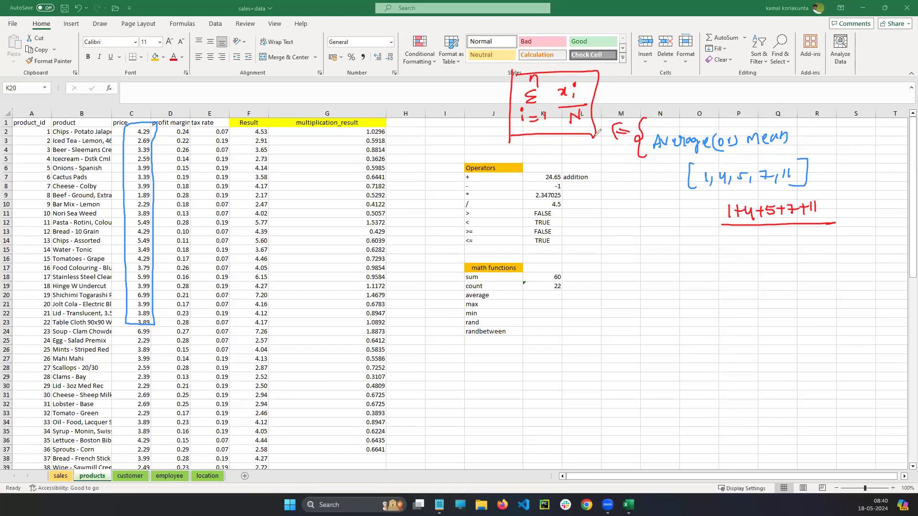
Circle xi, i and Σ in the mean formula, and mark the sample list with outer braces and arrows above 1 and 11
mouse_move(570, 78)
mouse_down()
mouse_move(582, 104)
mouse_move(574, 78)
mouse_up()
drag(678, 165, 678, 188)
drag(818, 160, 812, 187)
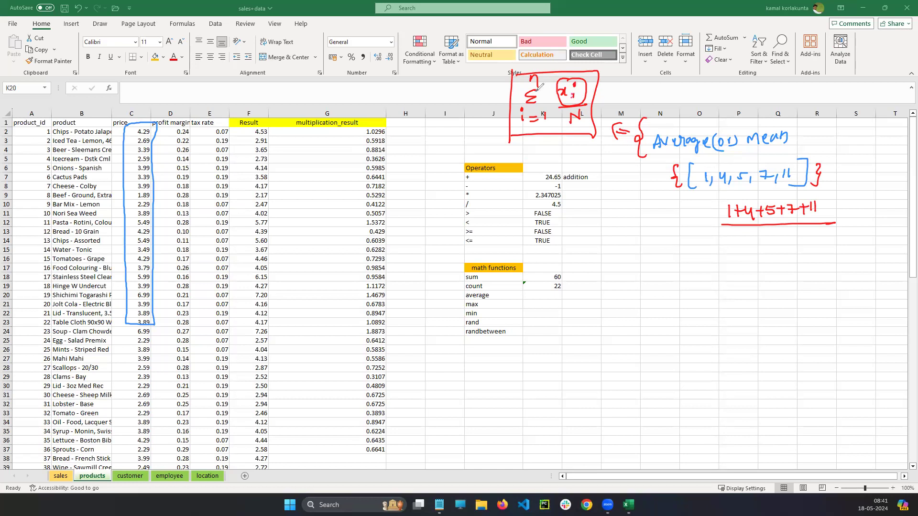
drag(522, 105, 528, 119)
mouse_move(702, 151)
mouse_down()
mouse_move(703, 165)
mouse_move(707, 159)
mouse_up()
drag(789, 152, 793, 160)
mouse_move(537, 85)
mouse_down()
mouse_move(541, 94)
mouse_move(576, 99)
mouse_up()
mouse_move(638, 87)
mouse_down()
mouse_move(636, 99)
mouse_move(651, 94)
mouse_up()
drag(647, 89, 646, 100)
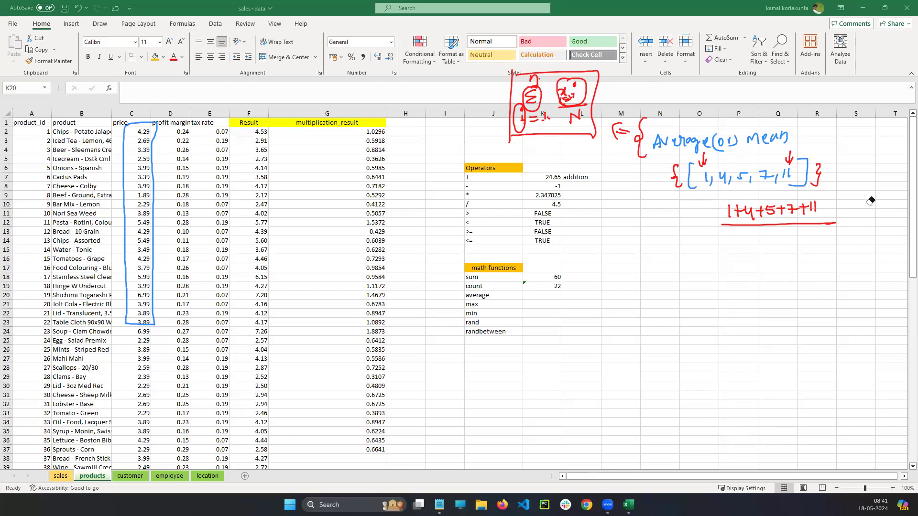
Circle N in the formula, strike through each value in the sample list, and write 5 as the denominator of the handwritten sum
drag(723, 203, 716, 228)
key(ctrl+z)
drag(581, 110, 585, 106)
drag(710, 173, 701, 185)
drag(753, 167, 743, 180)
drag(761, 176, 784, 178)
mouse_move(778, 232)
mouse_down()
mouse_move(768, 240)
mouse_move(726, 232)
mouse_up()
drag(721, 276, 731, 279)
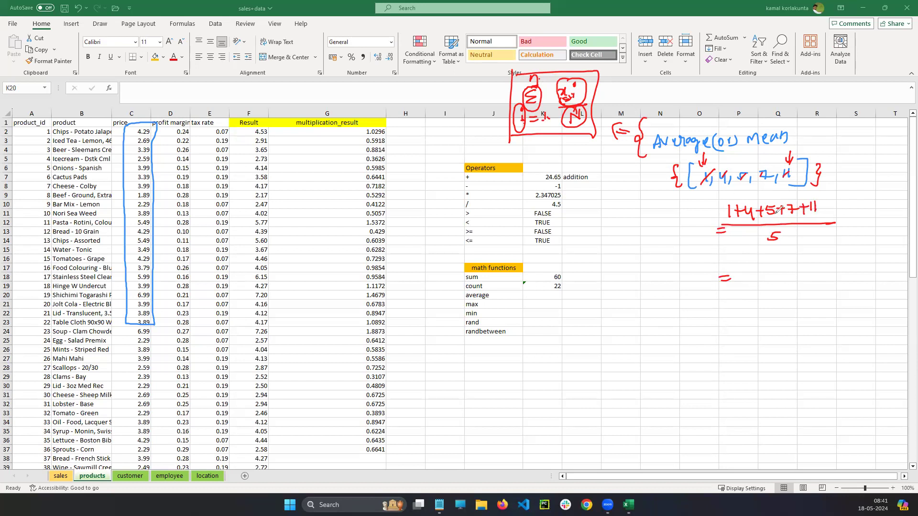
Handwrite 28/5 with its long division giving 5.6, circle the sample list and underline the quotient
drag(756, 274, 780, 293)
mouse_move(772, 301)
mouse_down()
mouse_move(767, 310)
mouse_move(779, 301)
mouse_up()
mouse_move(739, 349)
mouse_down()
mouse_move(732, 362)
mouse_move(742, 369)
mouse_move(780, 349)
mouse_move(807, 365)
mouse_up()
mouse_move(819, 343)
mouse_down()
mouse_move(817, 355)
mouse_move(767, 382)
mouse_move(780, 381)
mouse_up()
drag(765, 392, 793, 387)
mouse_move(777, 395)
mouse_down()
mouse_move(795, 408)
mouse_move(801, 392)
mouse_up()
click(830, 354)
drag(848, 343, 842, 353)
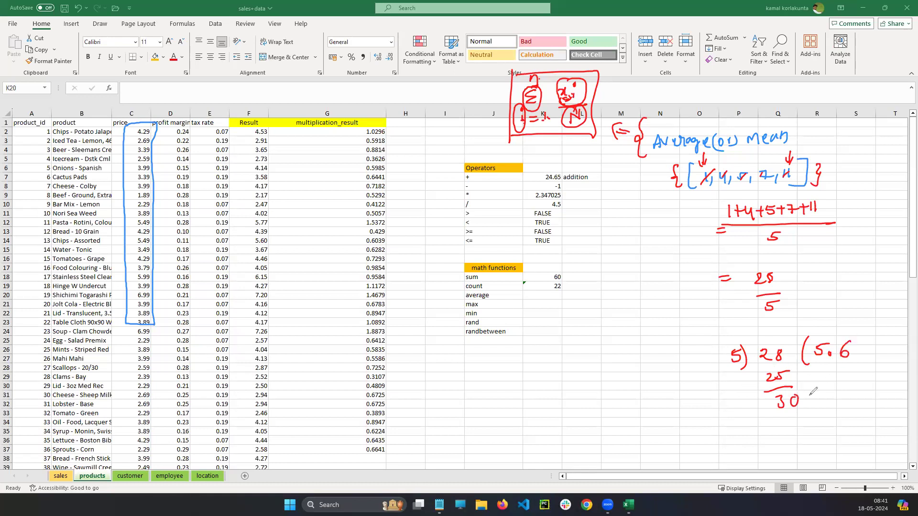
mouse_move(802, 415)
mouse_down()
mouse_move(812, 434)
mouse_move(800, 440)
mouse_up()
mouse_move(792, 438)
mouse_down()
mouse_move(808, 458)
mouse_move(810, 420)
mouse_up()
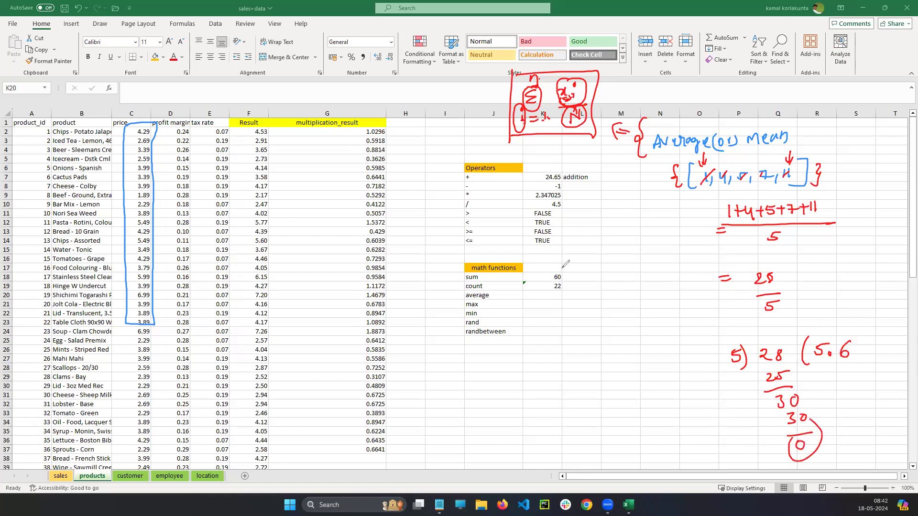
mouse_move(718, 159)
mouse_down()
mouse_move(765, 199)
mouse_move(720, 158)
mouse_up()
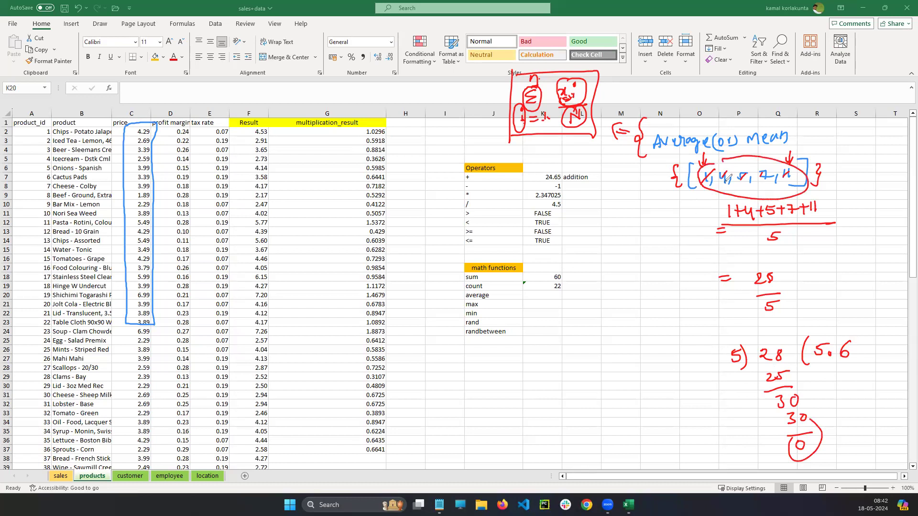
drag(826, 368, 837, 372)
Enter the formula =average(1,4,5,7,11) in cell K20
double_click(549, 295)
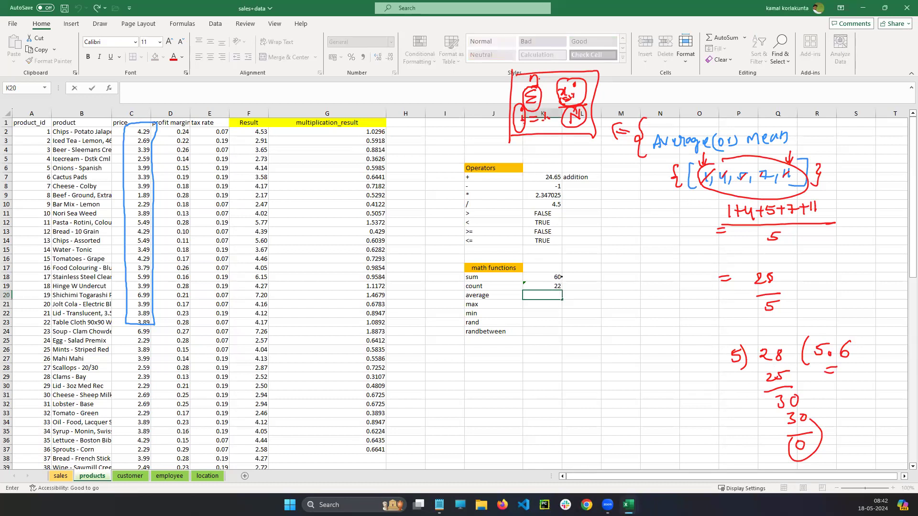
text(=average)
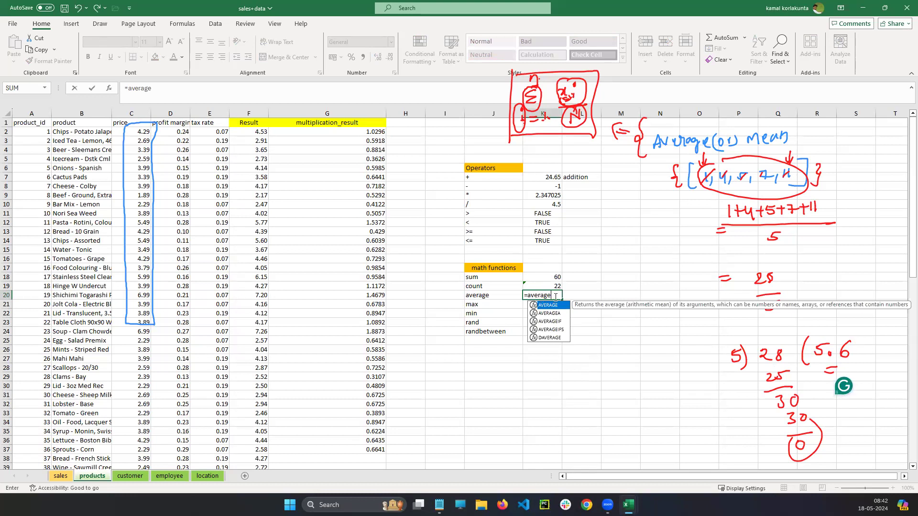
text(())
key(Return)
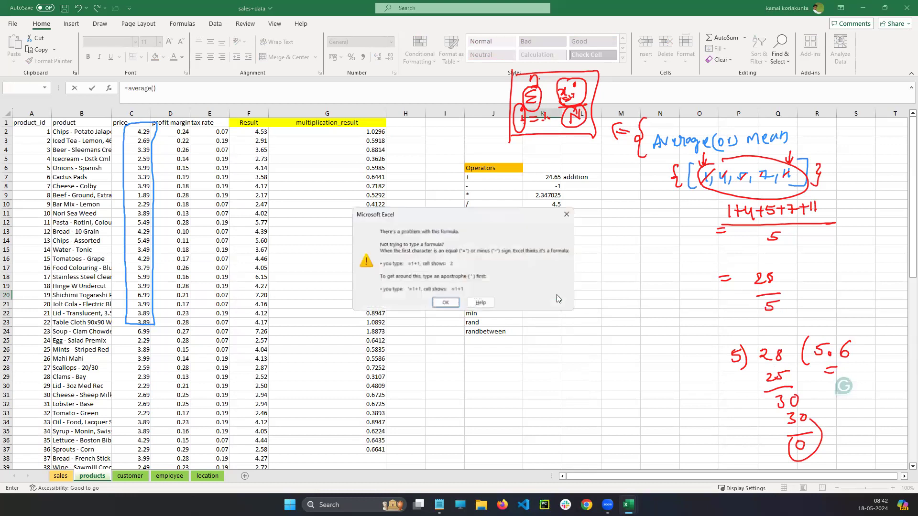
click(444, 304)
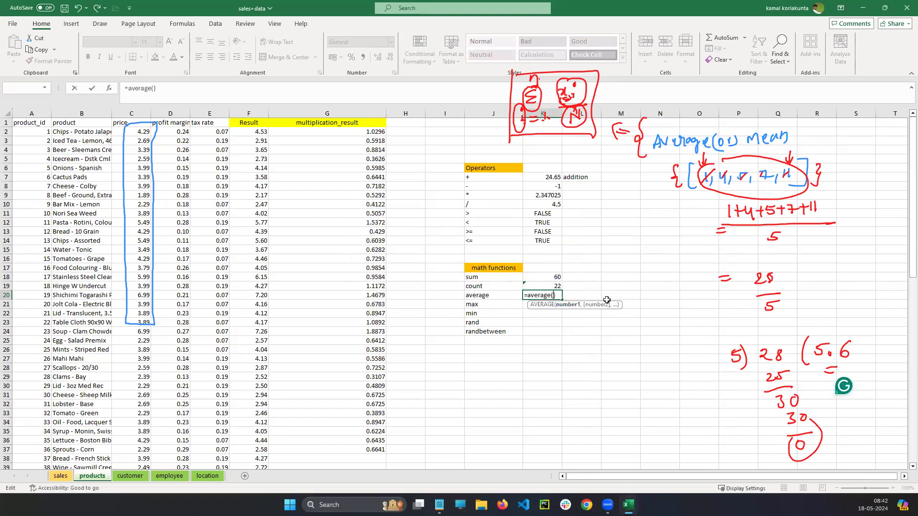
text(1,4,5,7,11)
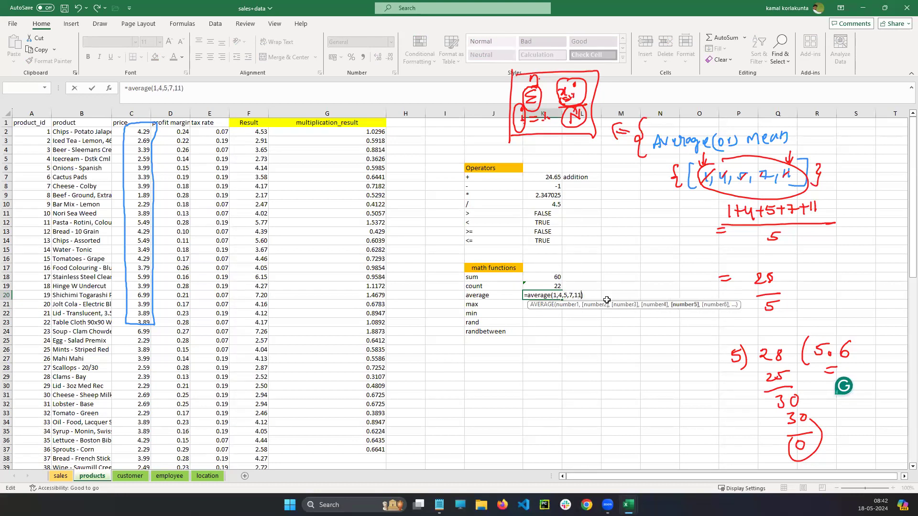
key(Return)
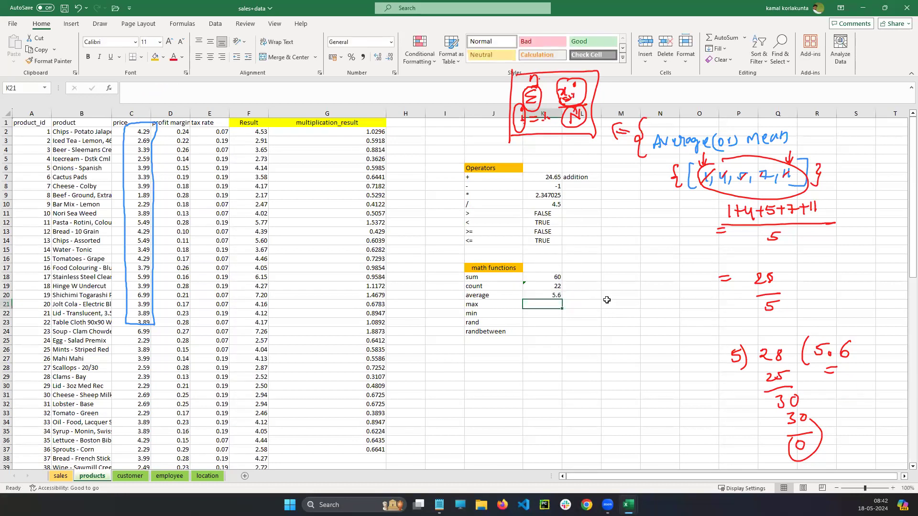
Clear all handwritten annotations and draw a red rectangle around the Result values in F2 to F23
click(536, 298)
click(829, 358)
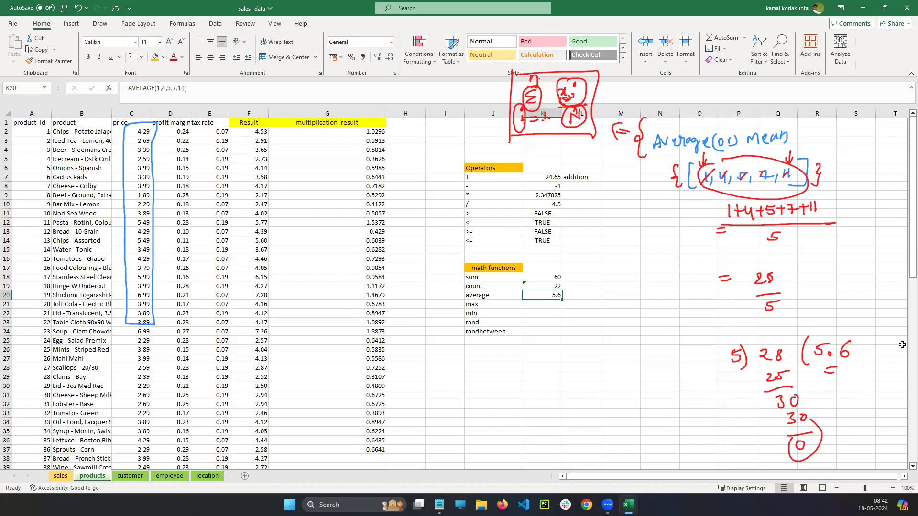
key(Escape)
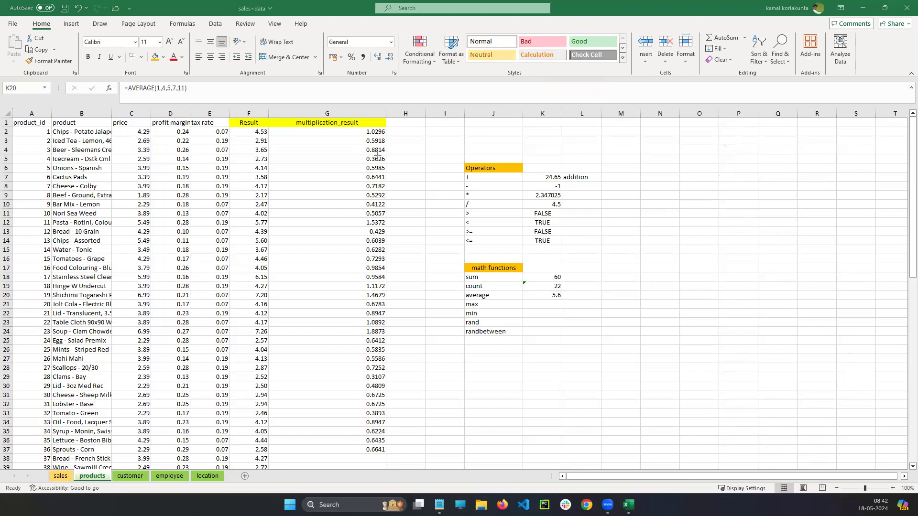
drag(246, 127, 273, 327)
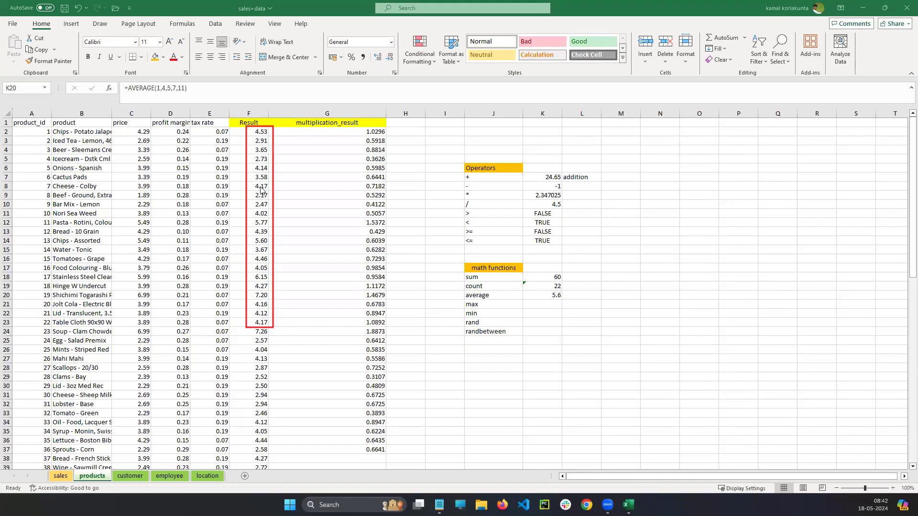
click(533, 293)
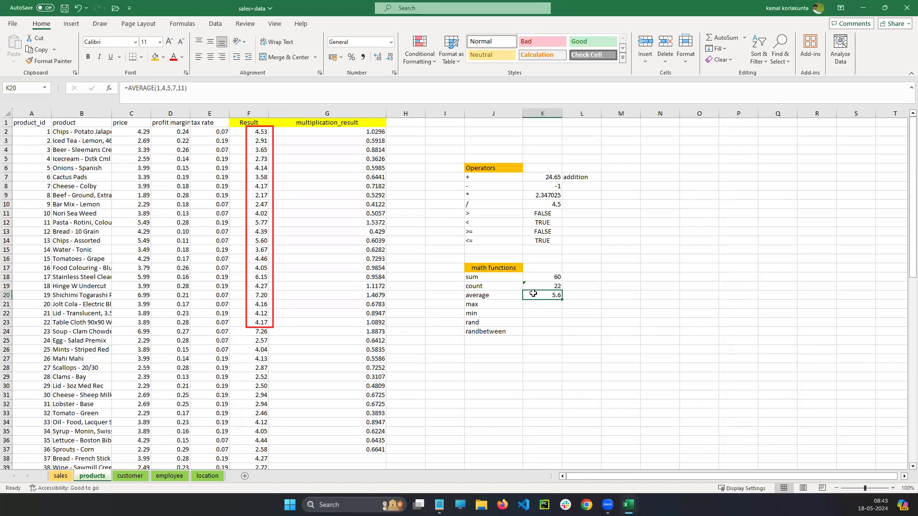
Replace the arguments of the sum formula in K18 with the Result range F2:F23
double_click(546, 278)
drag(544, 278, 568, 278)
key(BackSpace)
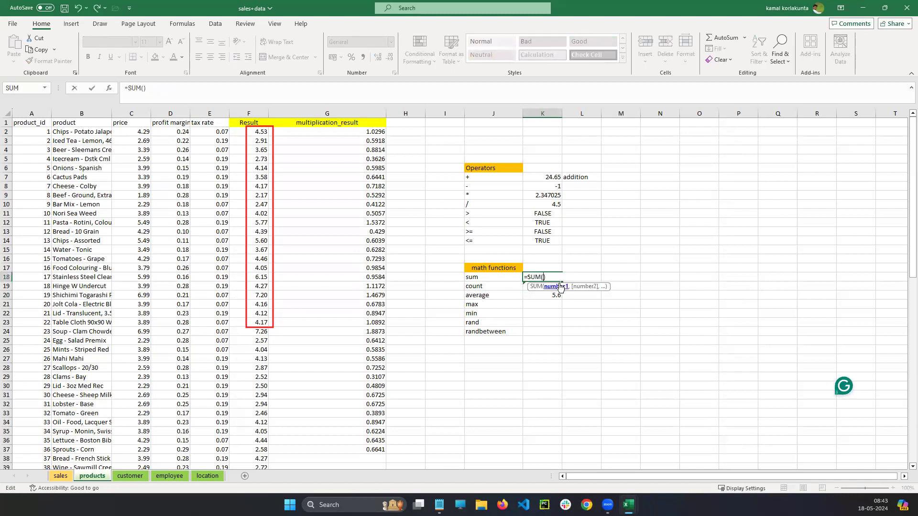
click(260, 135)
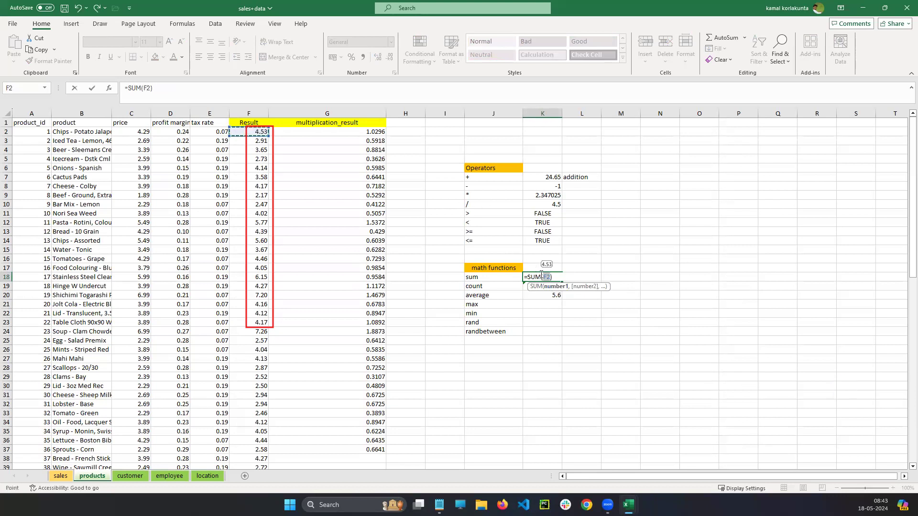
click(551, 277)
click(254, 324)
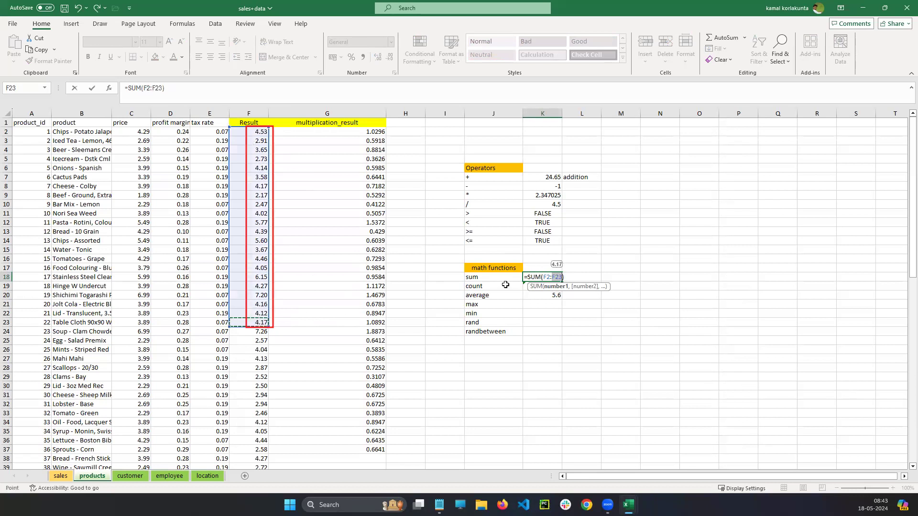
key(Return)
click(546, 275)
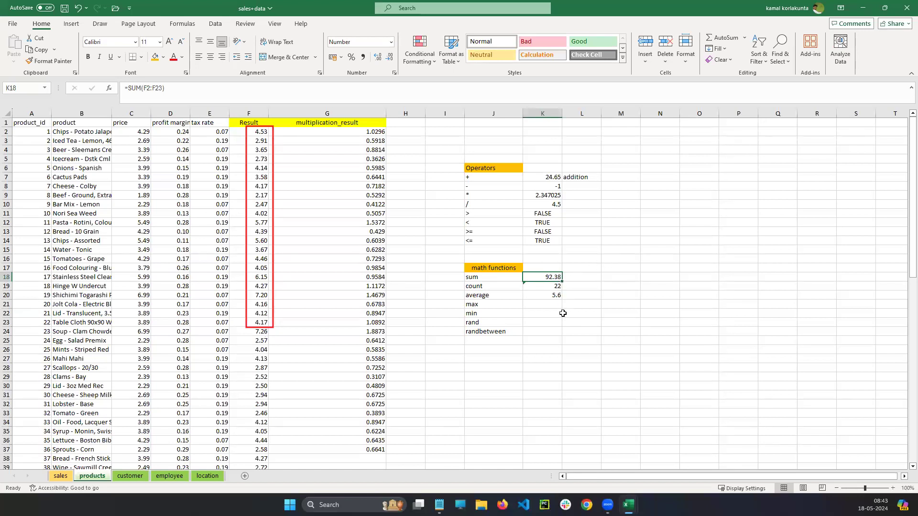
Change the count formula in K19 to use the Result range F2:F23
click(540, 287)
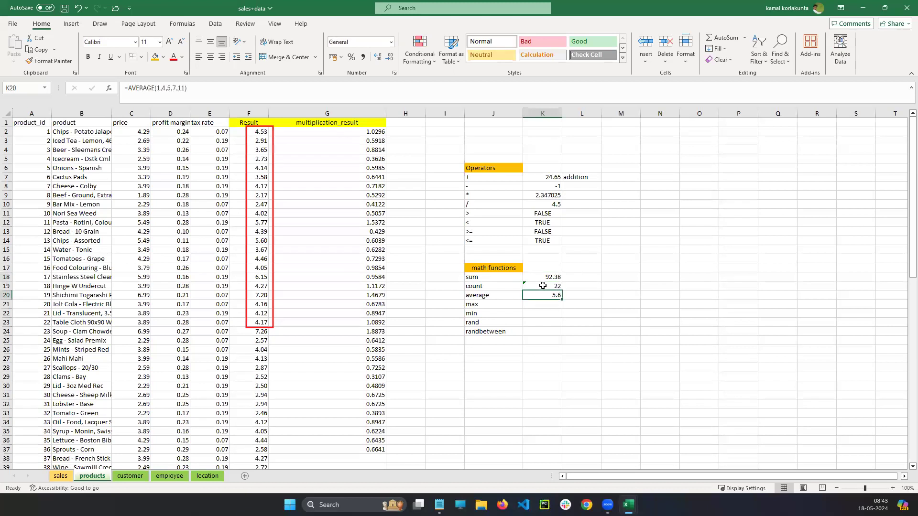
double_click(540, 286)
double_click(558, 286)
key(BackSpace)
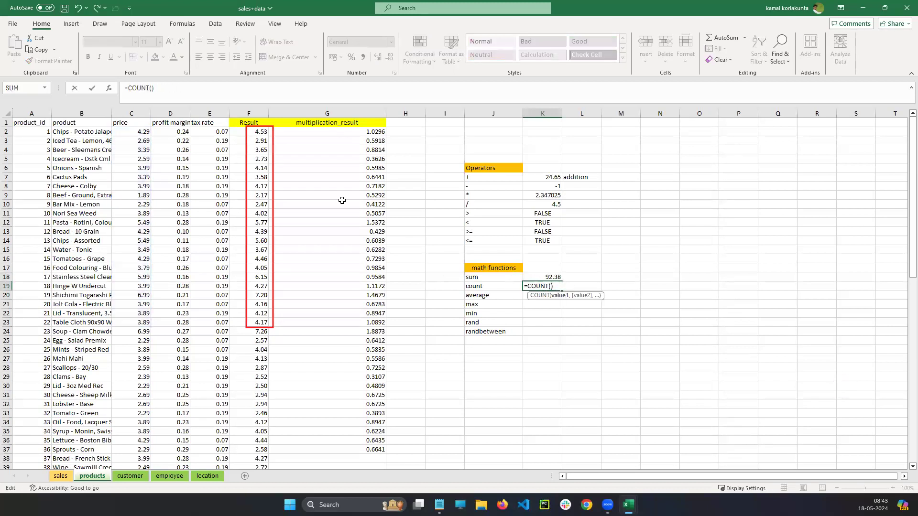
click(263, 132)
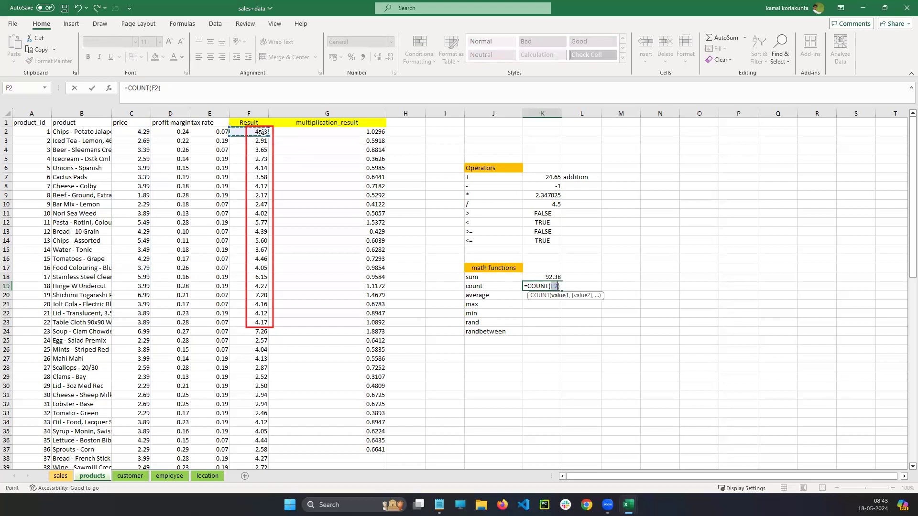
click(558, 286)
click(271, 322)
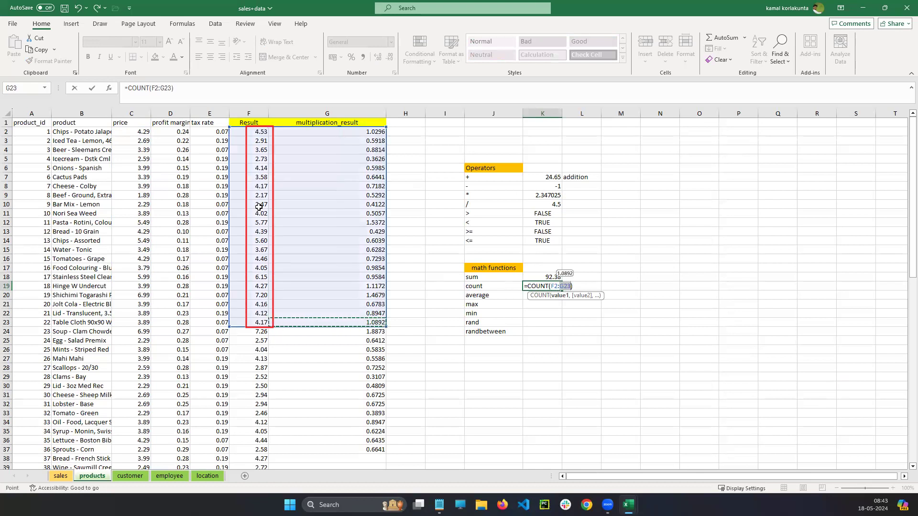
click(255, 319)
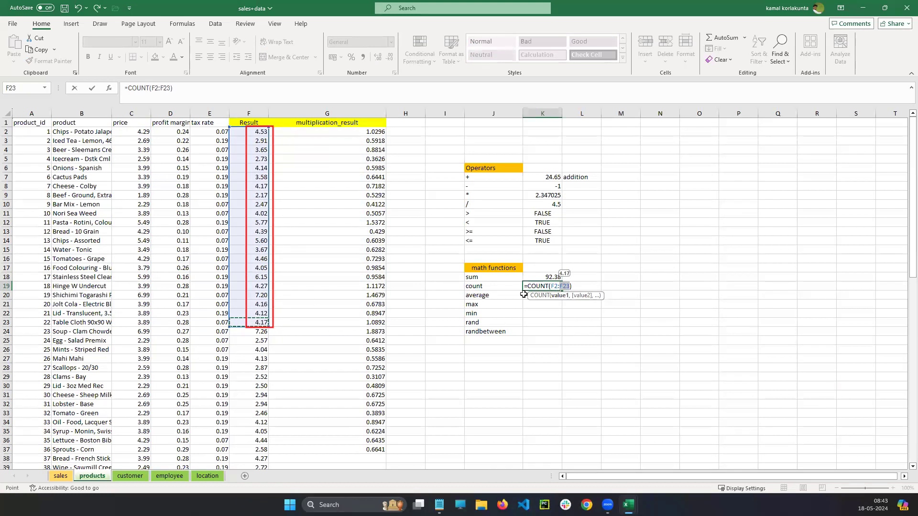
key(Return)
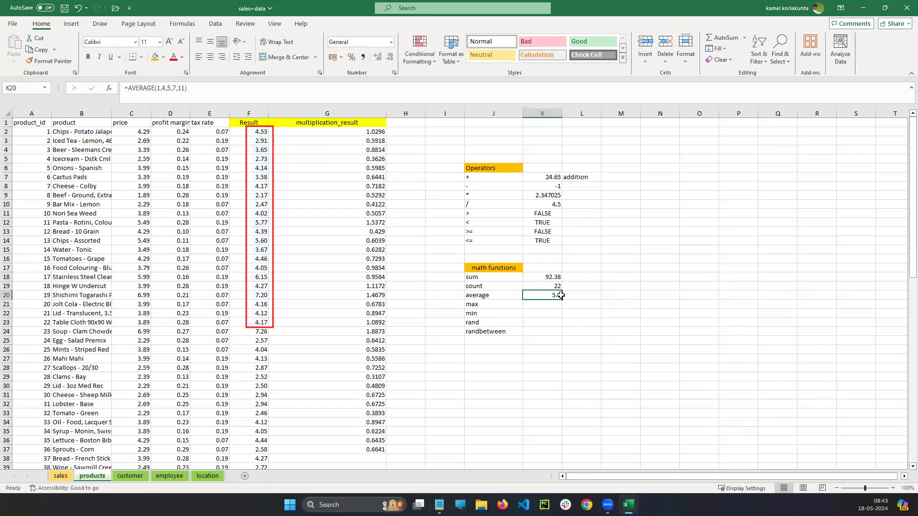
Replace the arguments of the average formula in K20 with the sum cell divided by the count cell, K18/K19
click(541, 277)
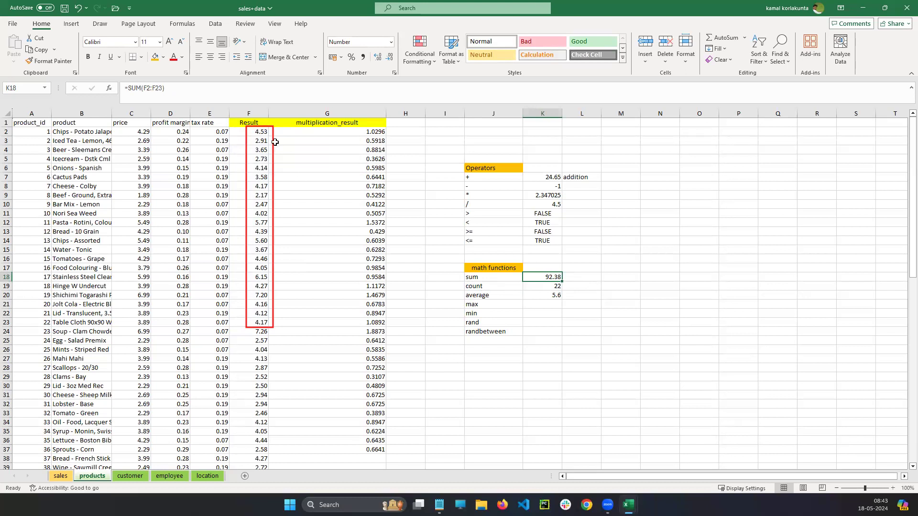
click(539, 288)
click(545, 297)
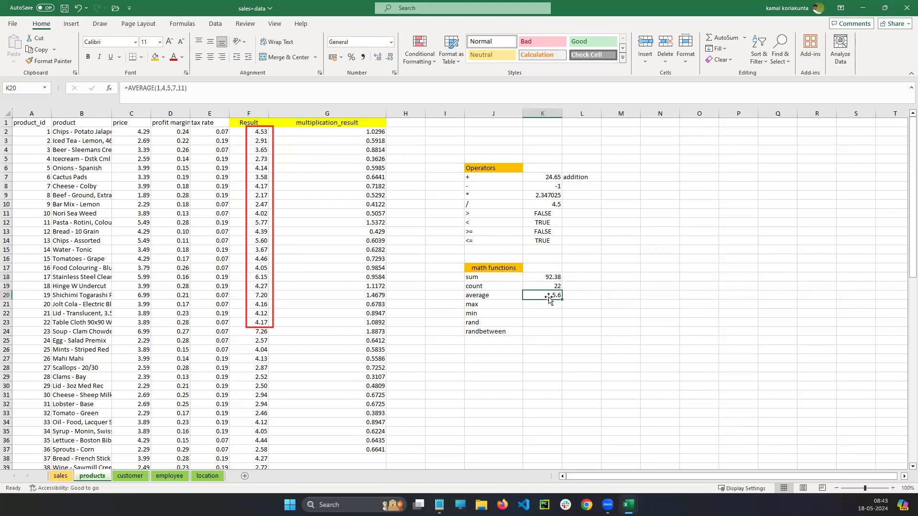
double_click(543, 295)
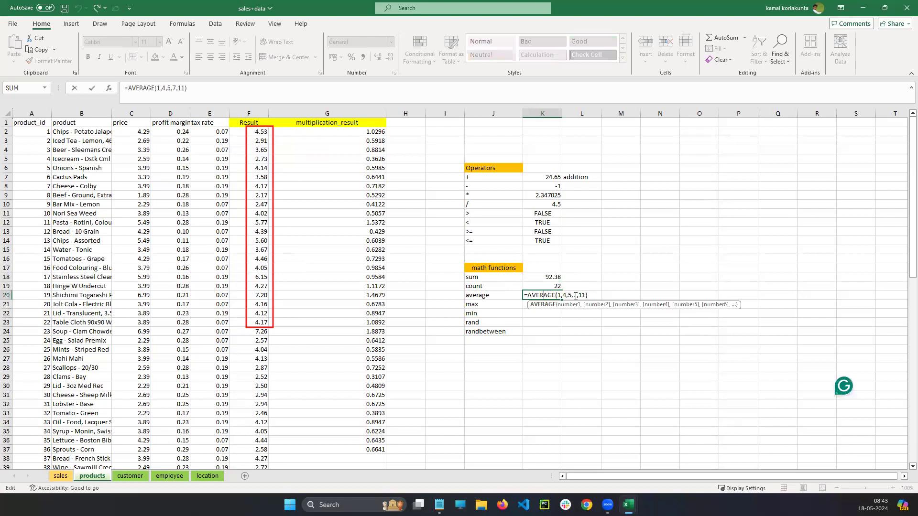
drag(589, 295, 557, 296)
key(BackSpace)
text())
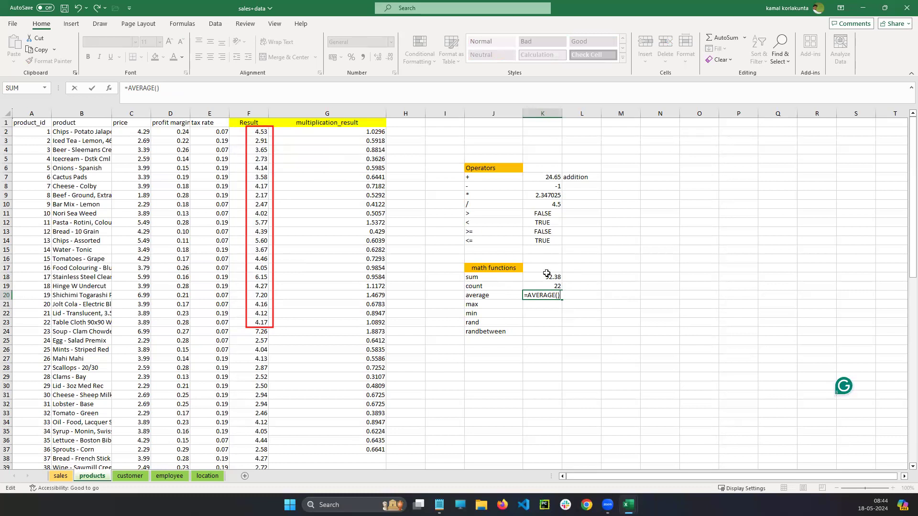
click(558, 296)
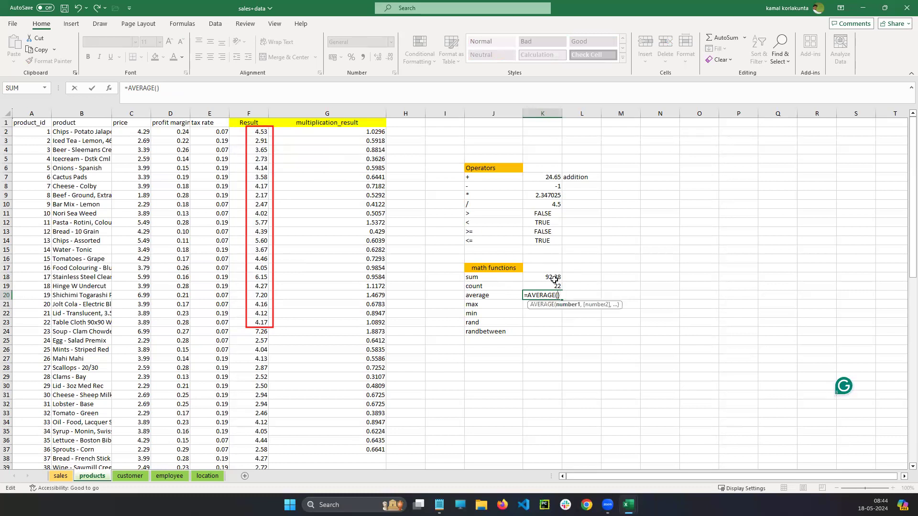
click(545, 276)
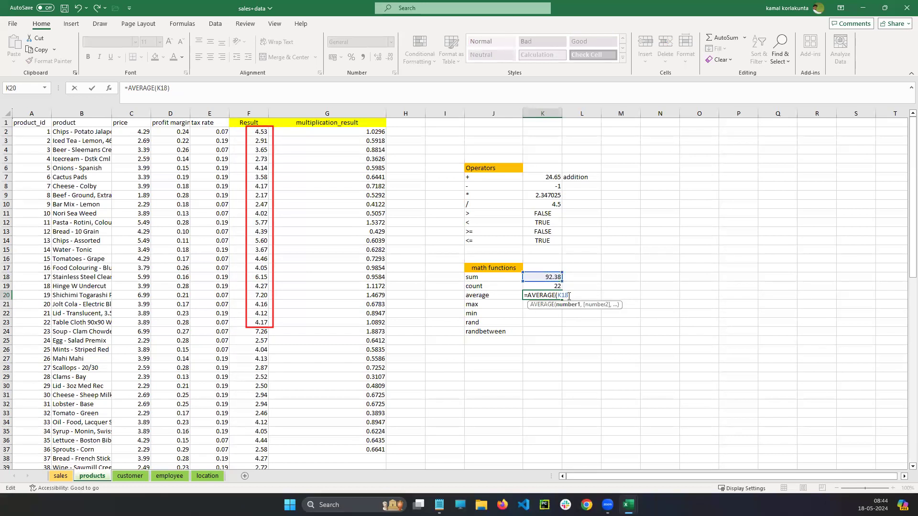
text(/)
click(551, 286)
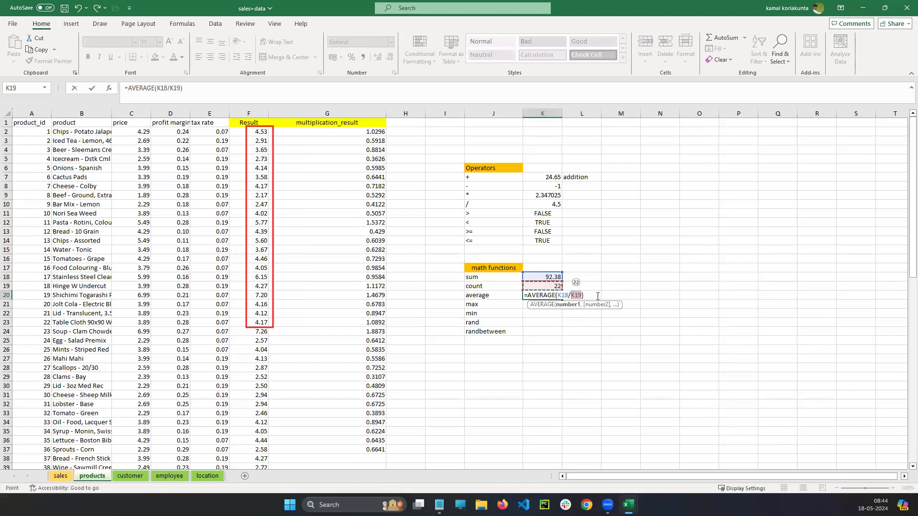
key(Return)
click(541, 295)
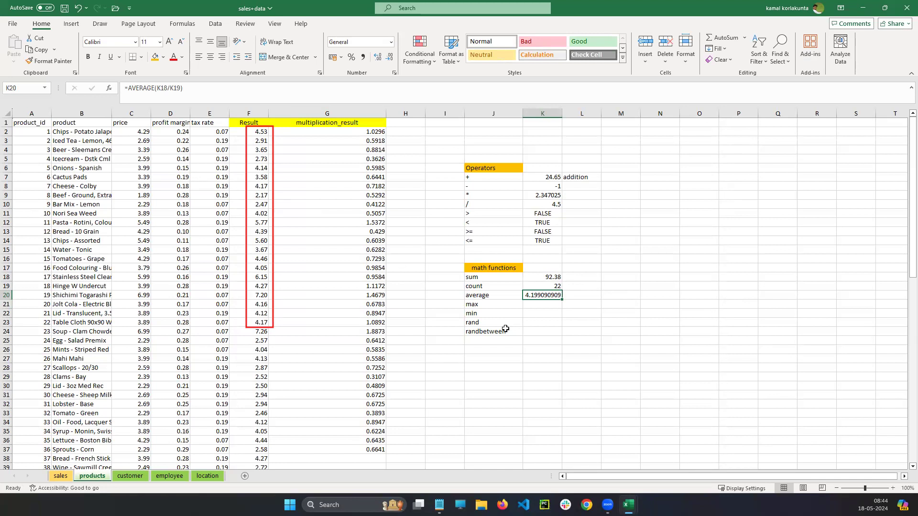
Enter the formula =max(1,10,11,50) in cell K21
click(534, 305)
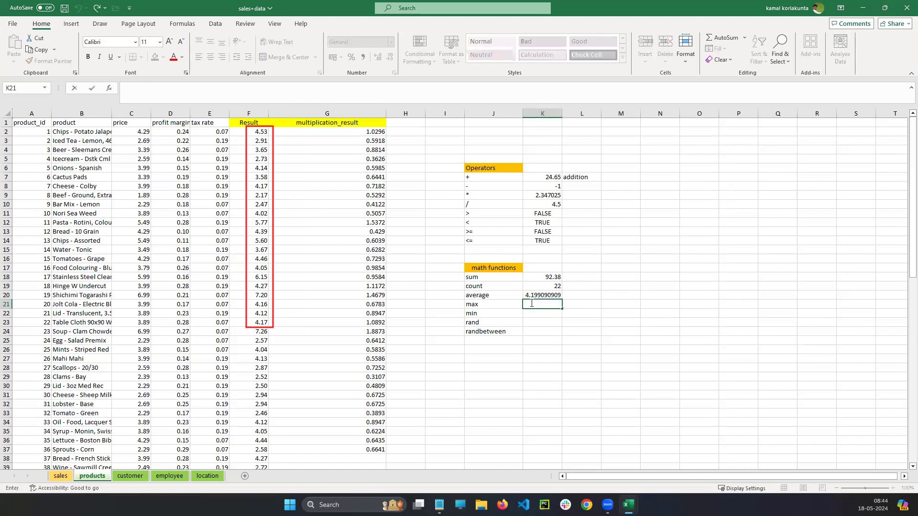
text(max)
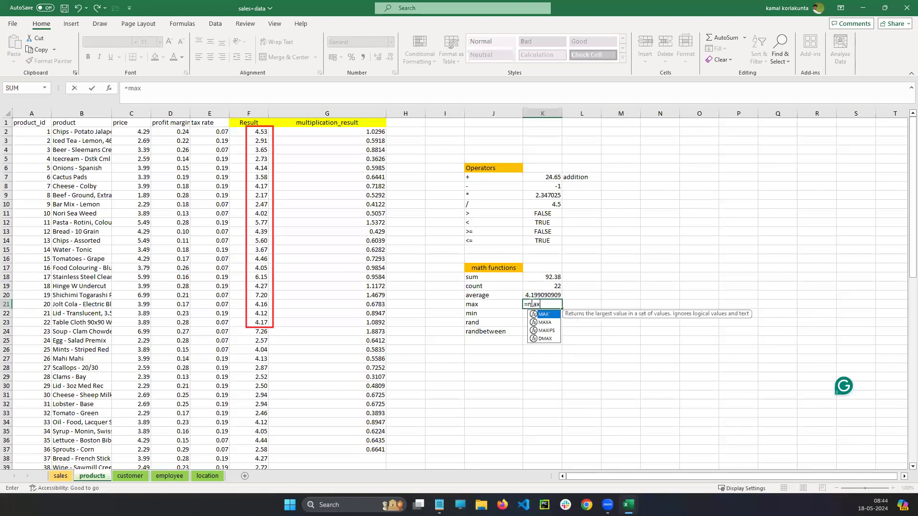
text(())
key(Return)
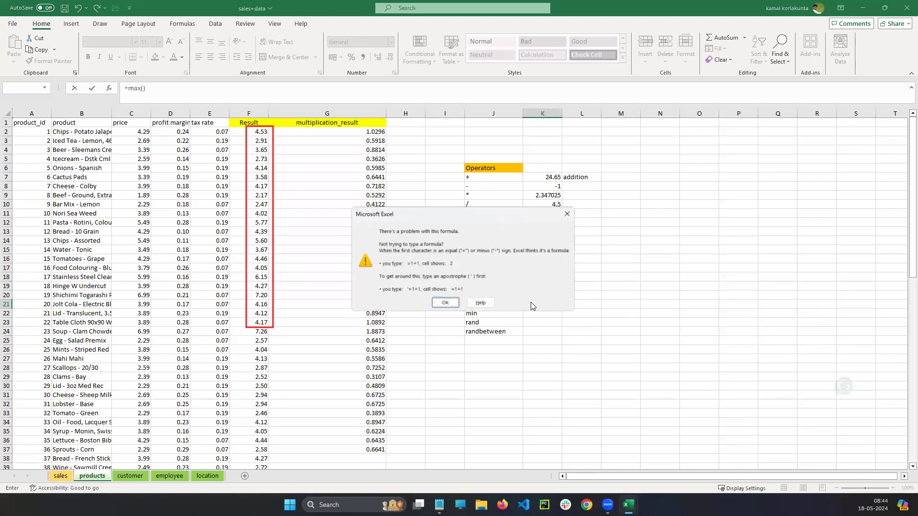
click(445, 303)
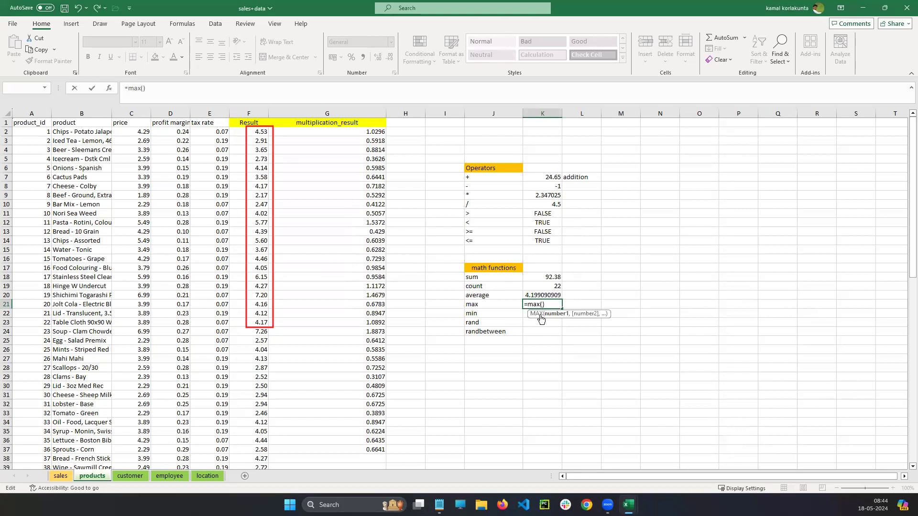
text(1,10)
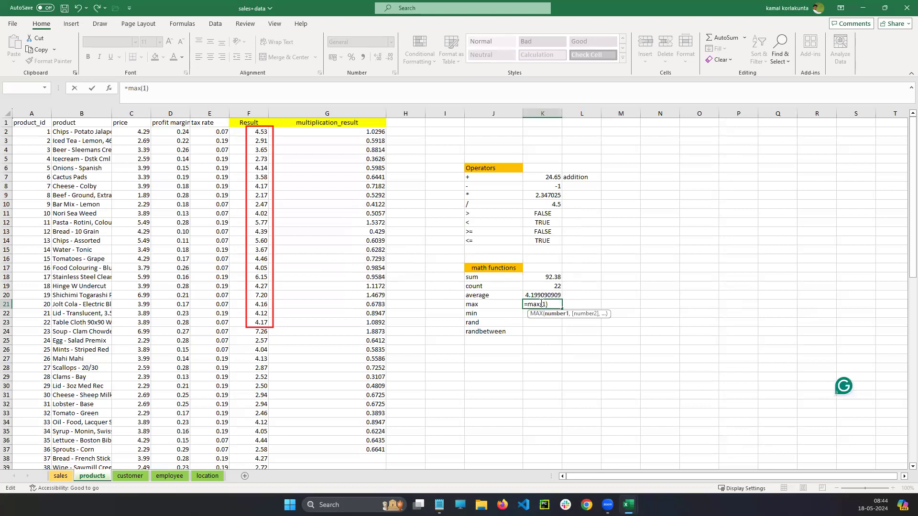
text(,11,50)
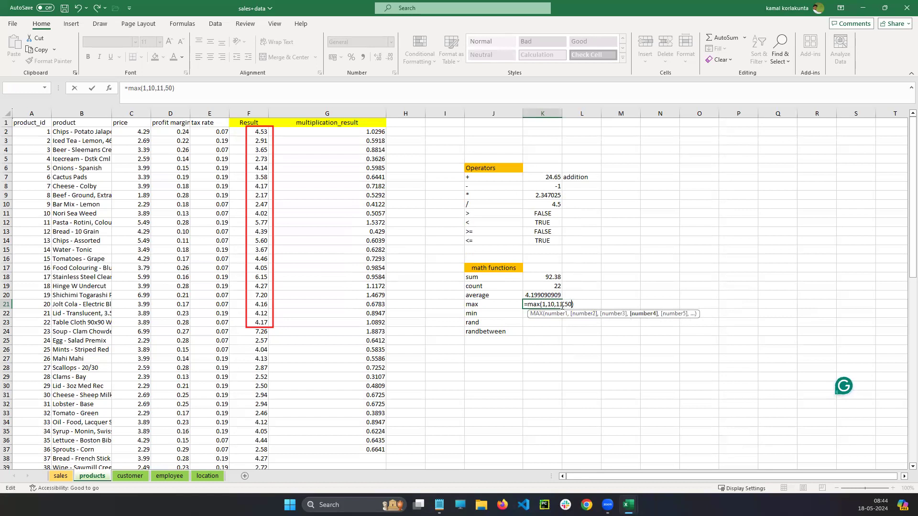
key(Return)
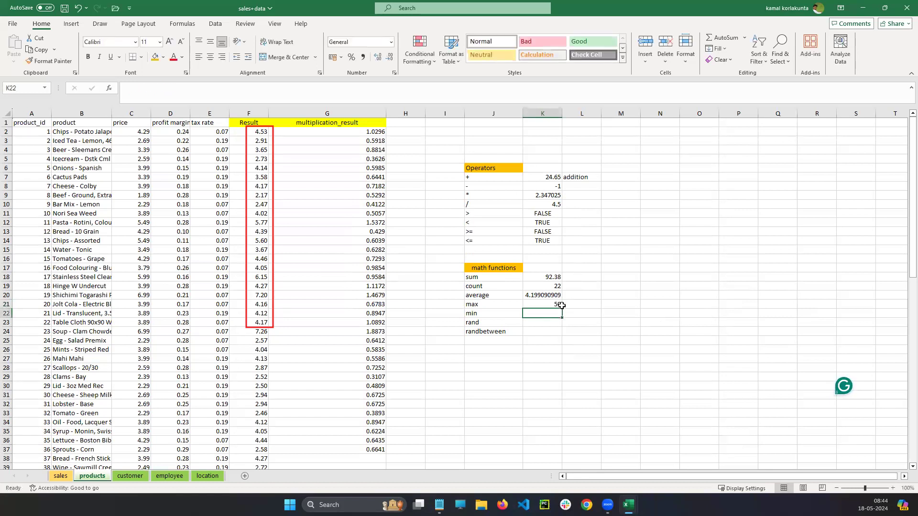
Replace the arguments of the max formula in K21 with the Result range F2:F23
double_click(542, 304)
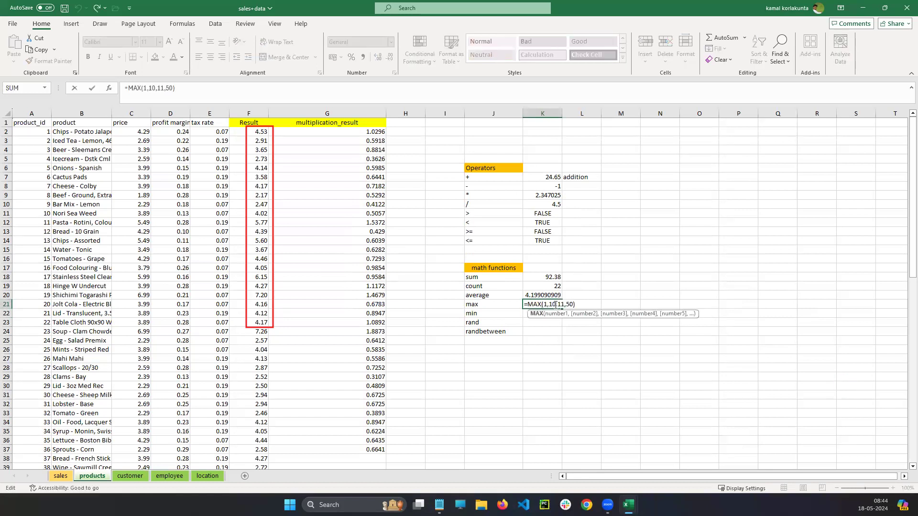
drag(544, 305, 574, 304)
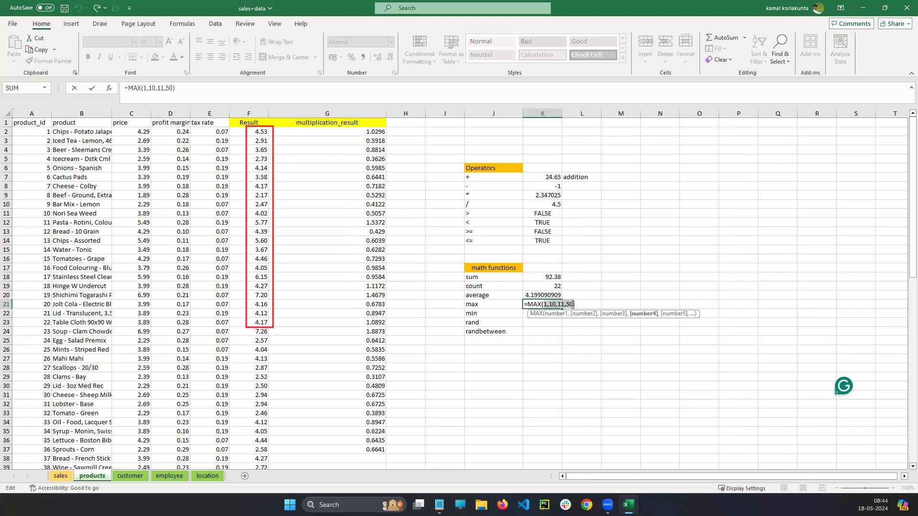
key(BackSpace)
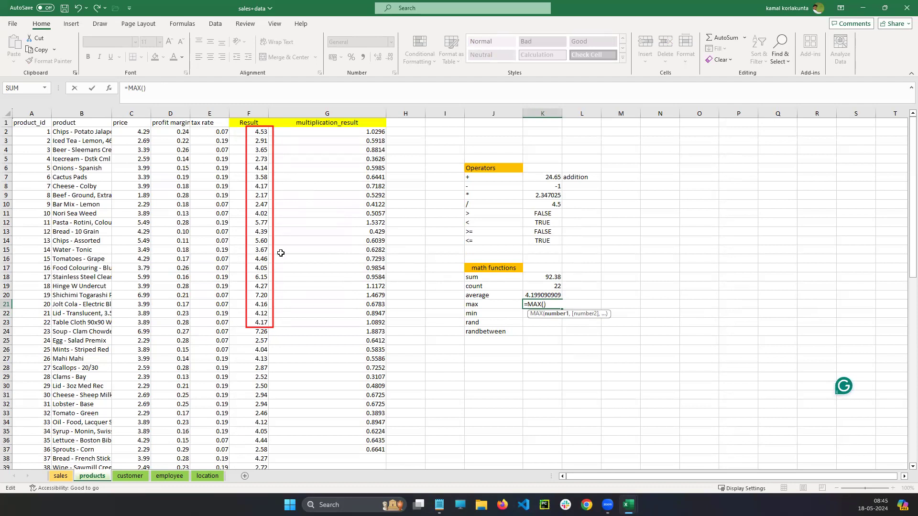
click(258, 133)
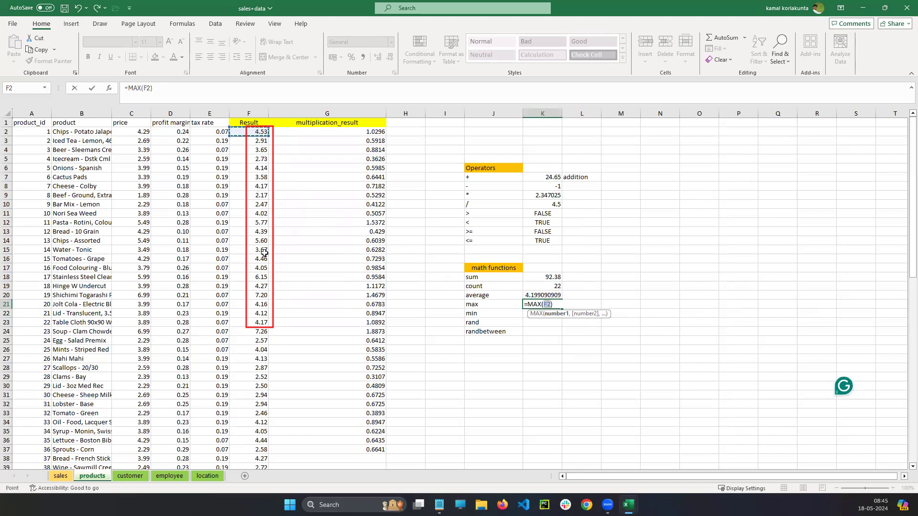
key(F8)
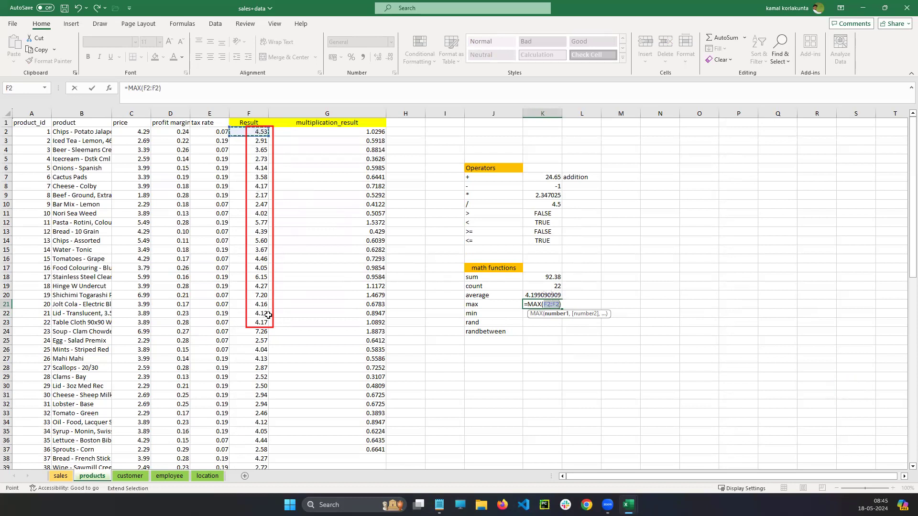
click(242, 323)
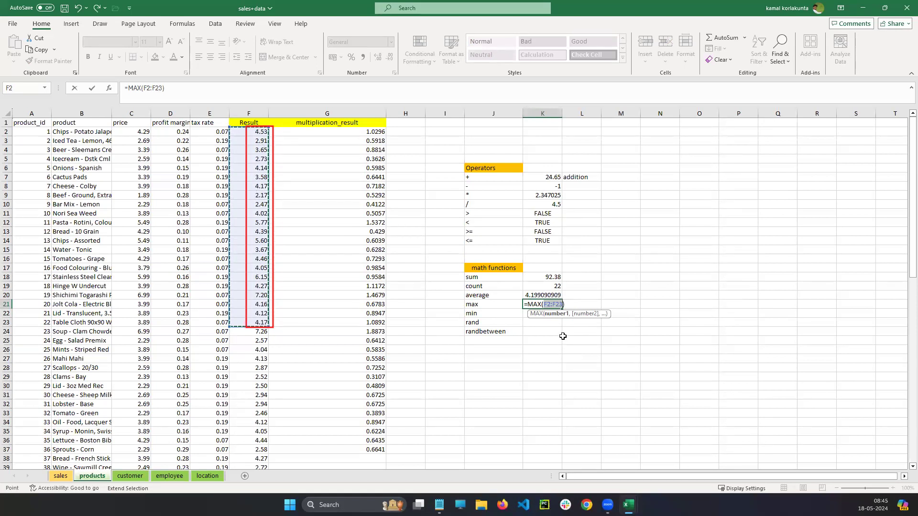
key(Return)
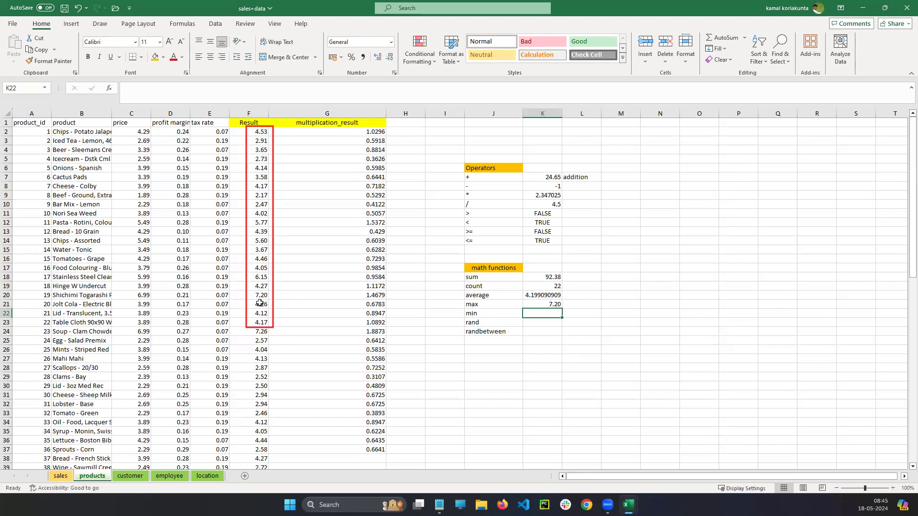
Enter the formula =min(F2:F23) in cell K22 for the Result values
double_click(548, 315)
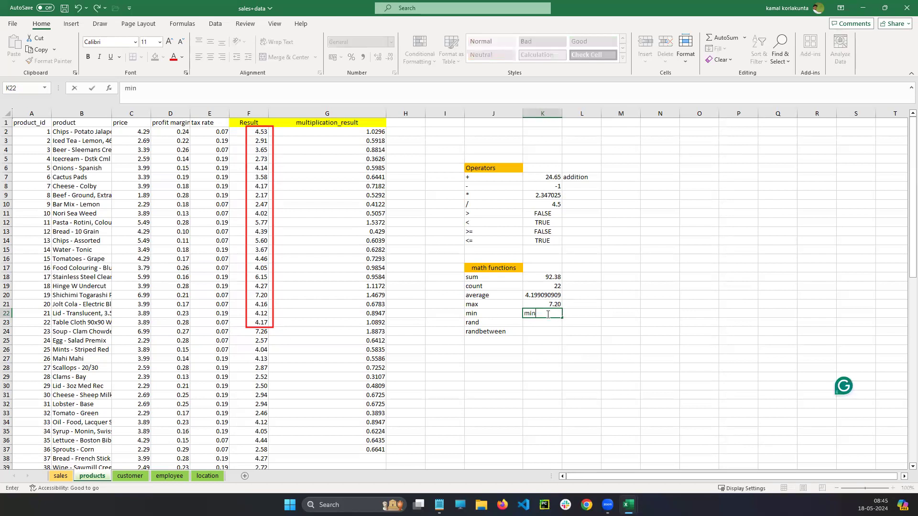
text(=)
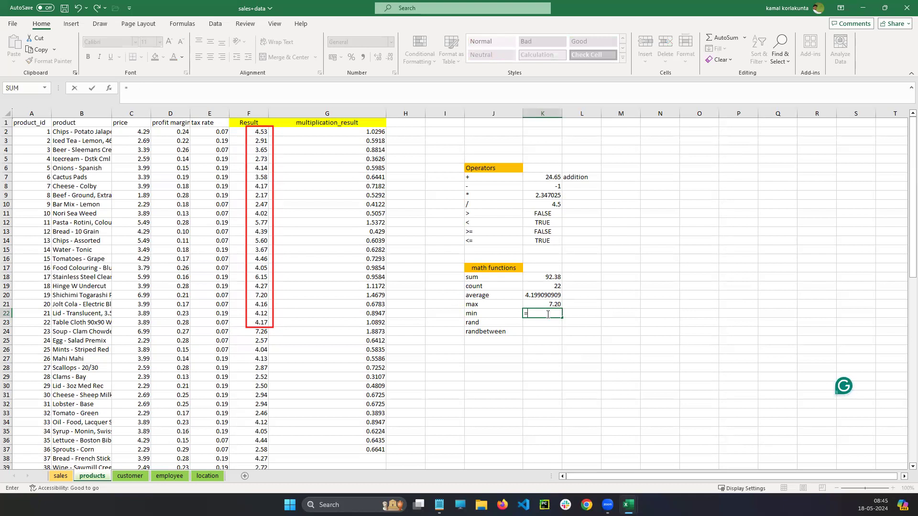
text(min())
click(541, 315)
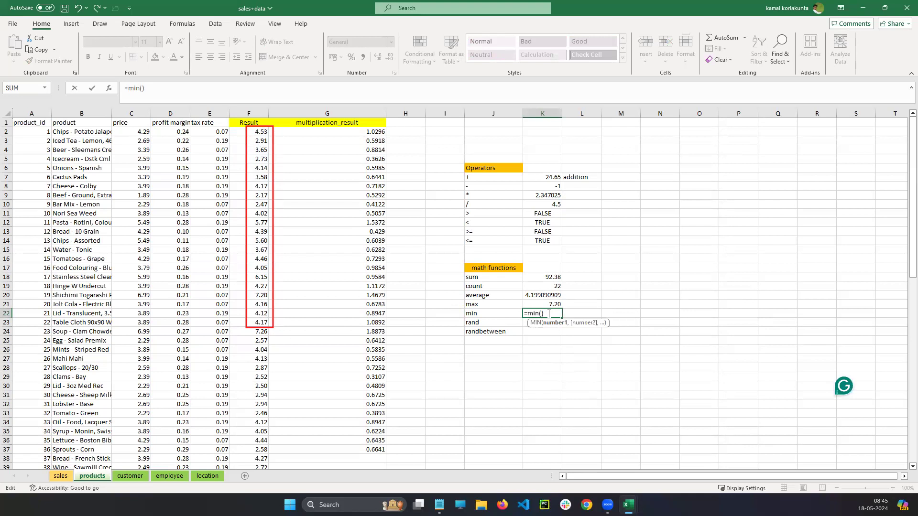
click(259, 133)
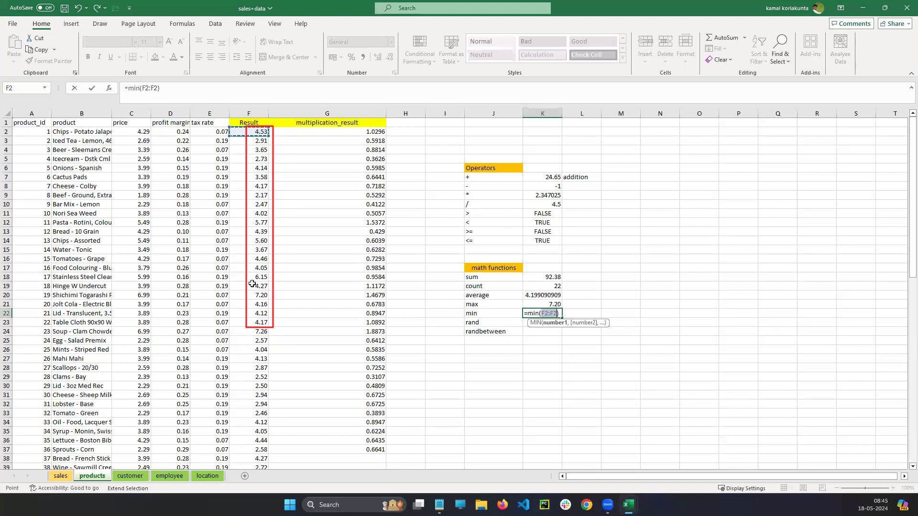
drag(252, 132, 252, 323)
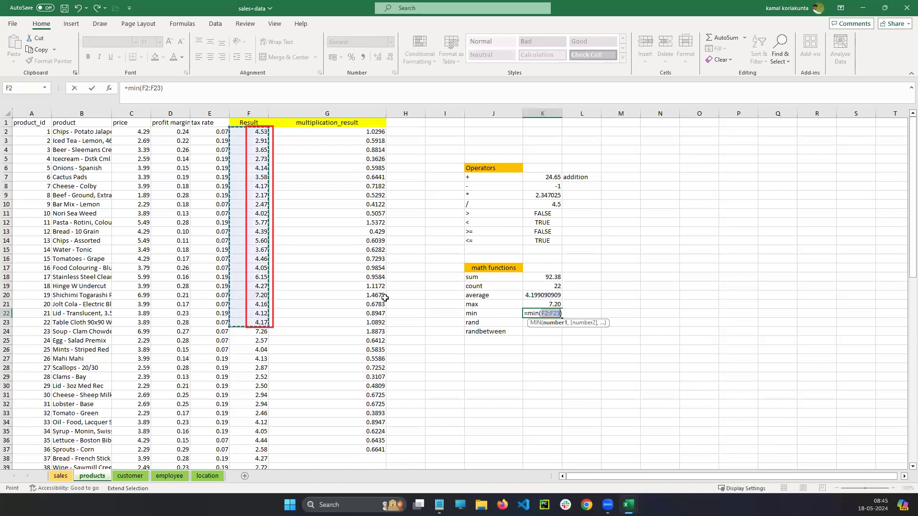
key(Return)
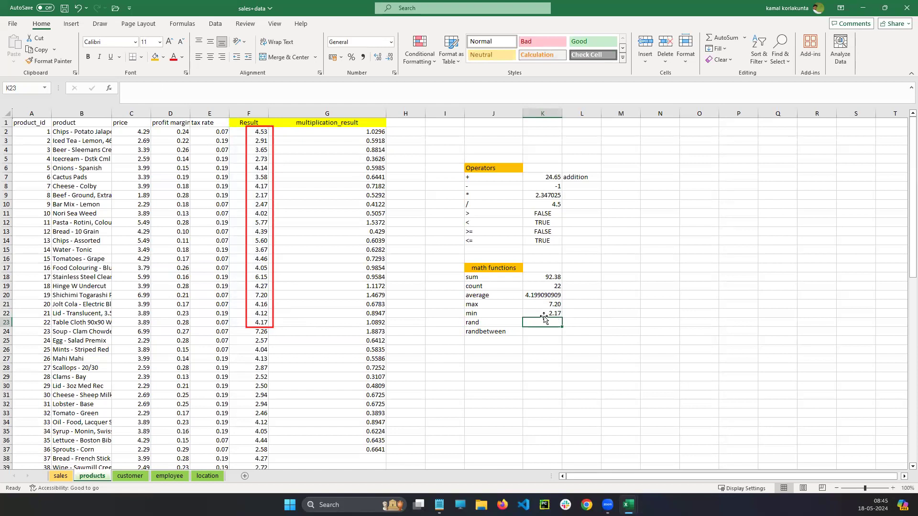
Enter the formula =rand() in cell K23
click(543, 314)
click(549, 325)
click(483, 280)
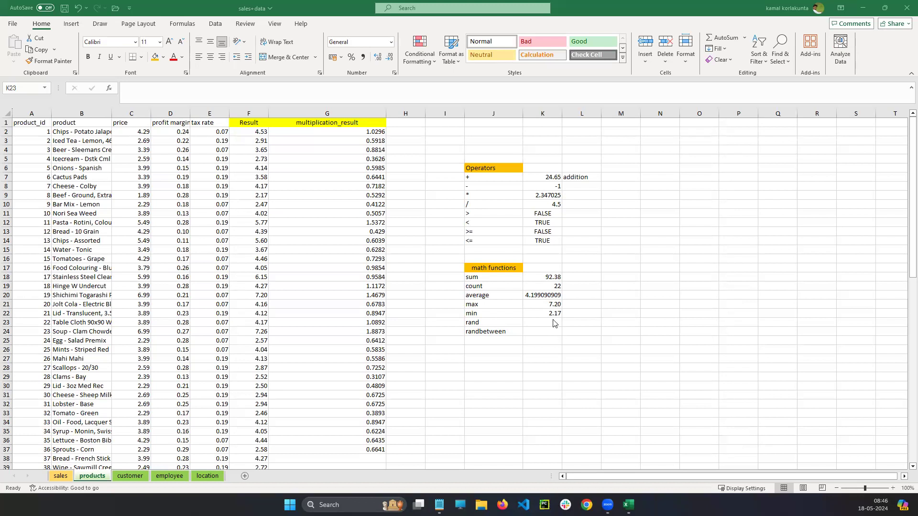
click(552, 321)
double_click(552, 322)
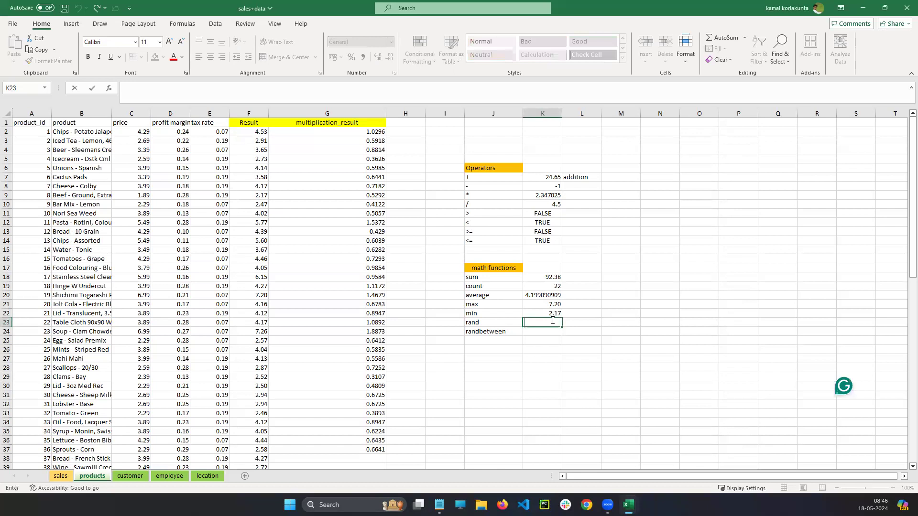
text(=rand)
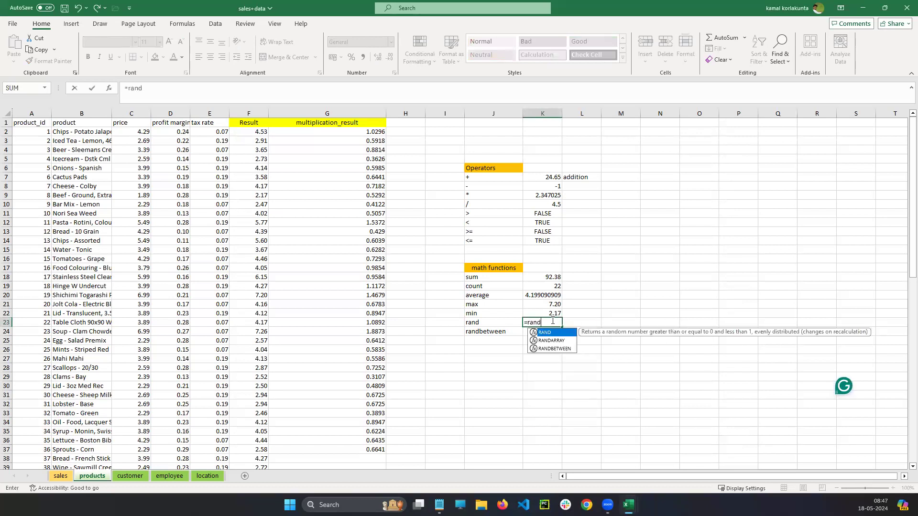
text(())
key(Return)
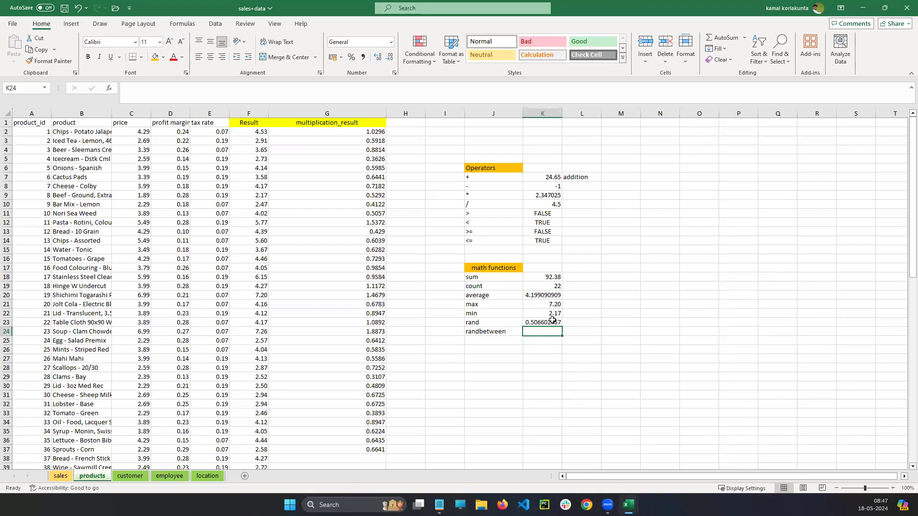
click(548, 323)
key(Return)
click(548, 323)
key(Return)
Enter the formula =randbetween(10,20) in cell K24
double_click(546, 334)
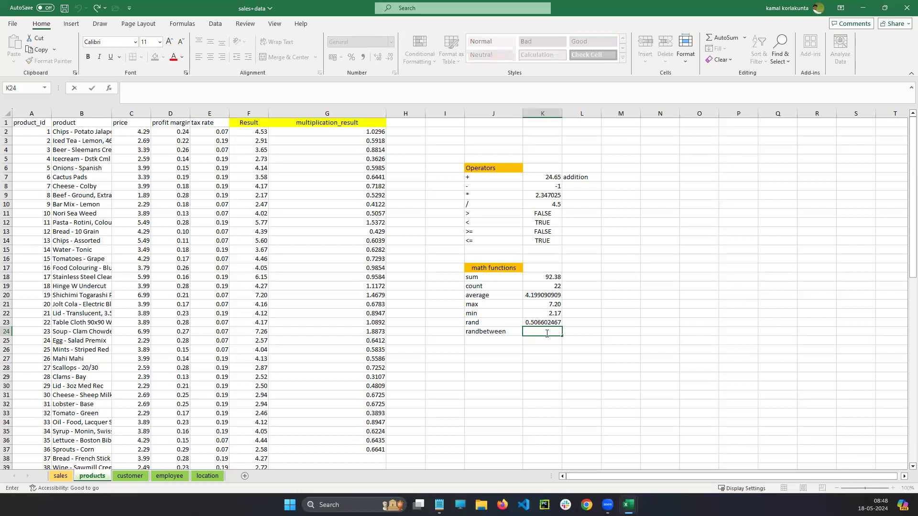
text(=rand)
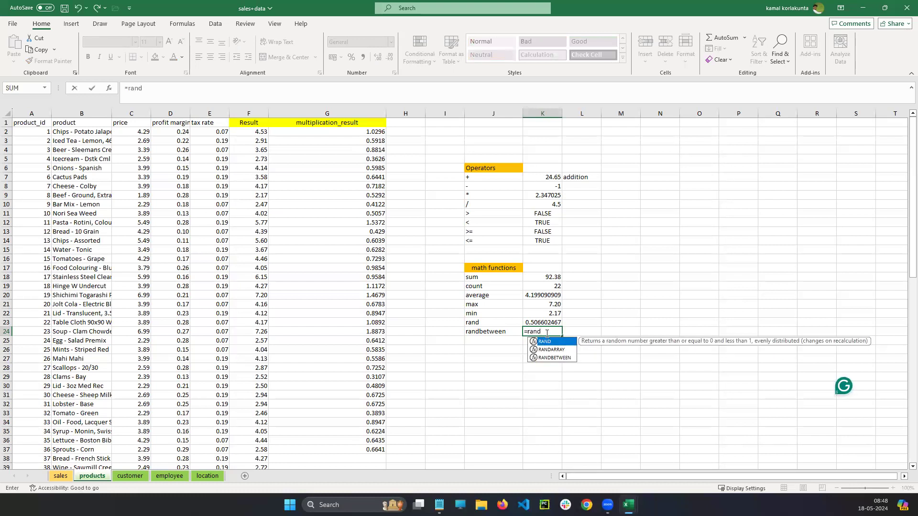
text(betw)
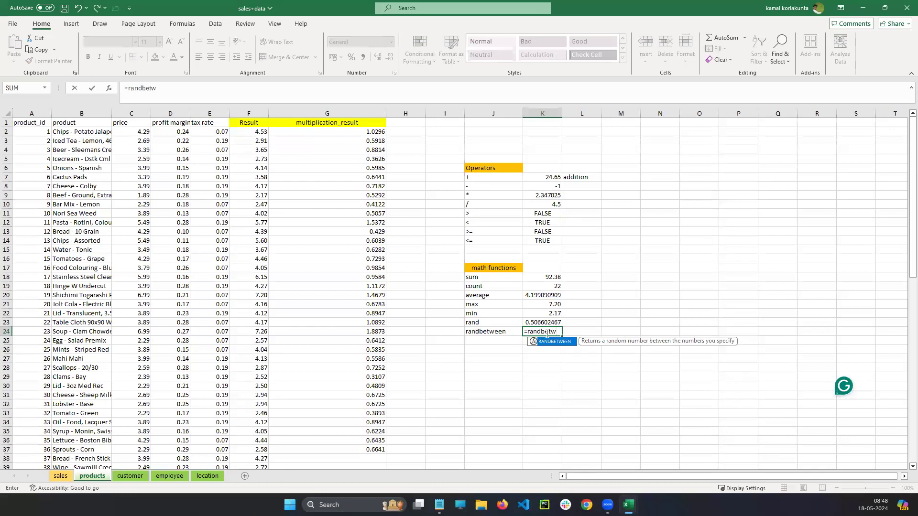
text(een()
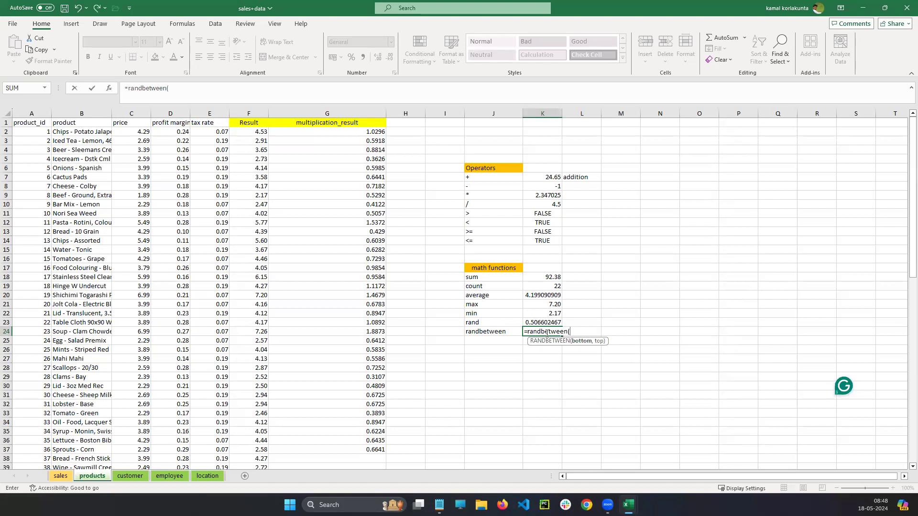
key(Return)
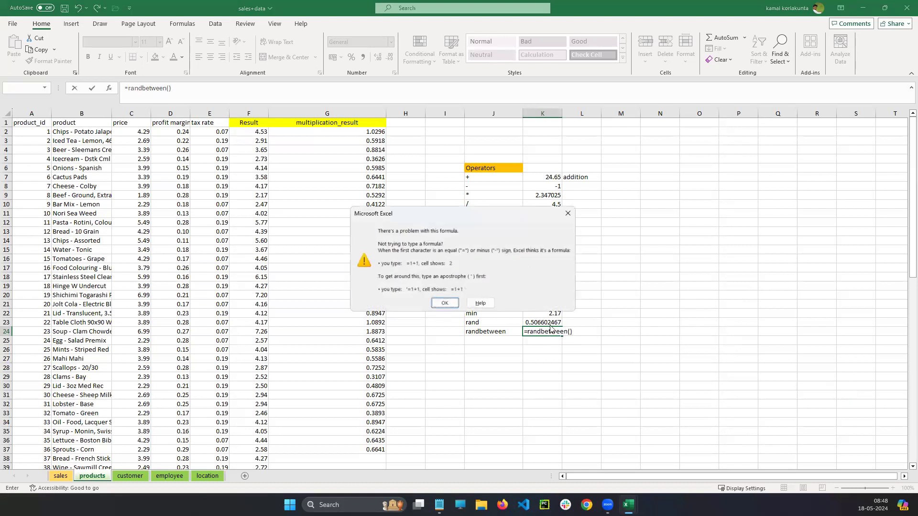
click(445, 303)
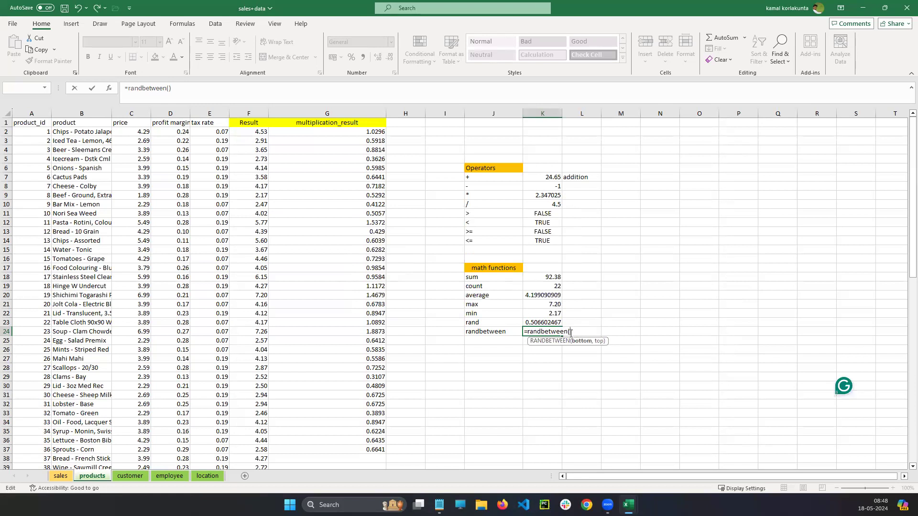
text(10,20)
key(Return)
click(547, 332)
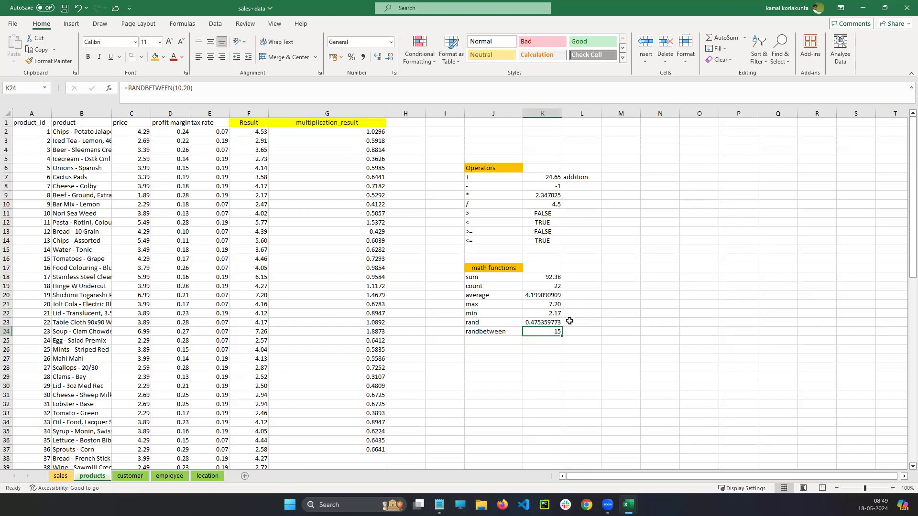
Enter the label median in cell J25 below randbetween
double_click(487, 341)
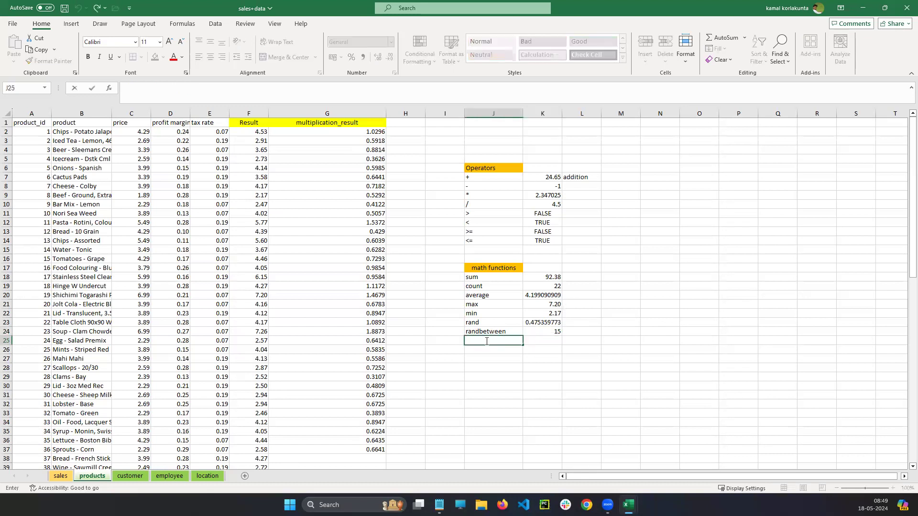
text(median)
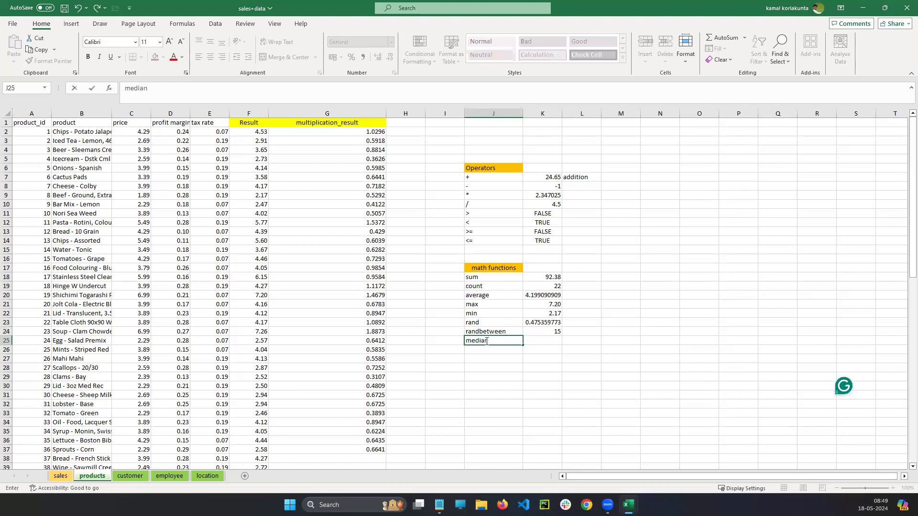
click(552, 341)
double_click(552, 341)
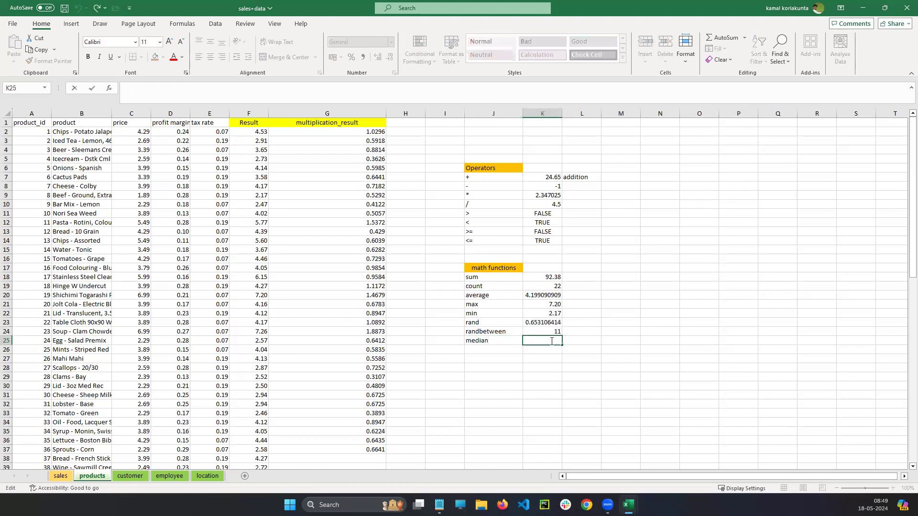
text(=media)
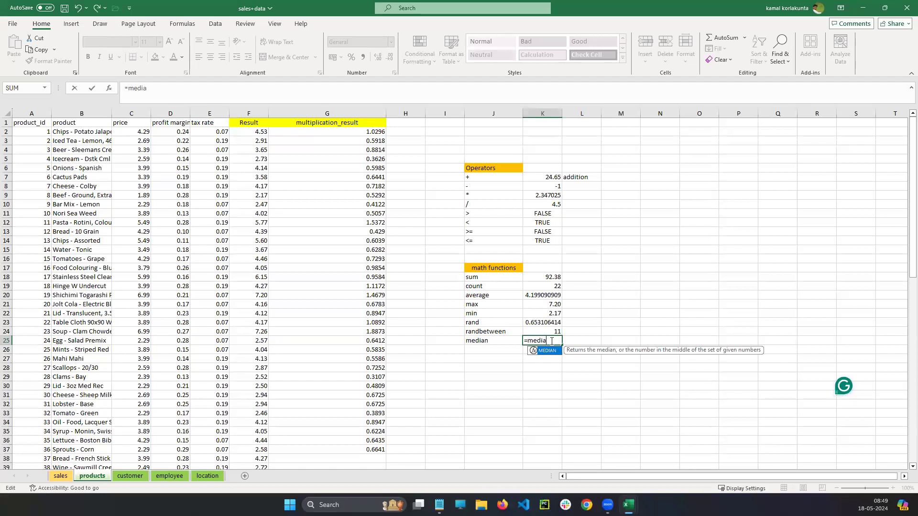
key(BackSpace)
key(BackSpace)
key(BackSpace)
key(BackSpace)
key(BackSpace)
key(BackSpace)
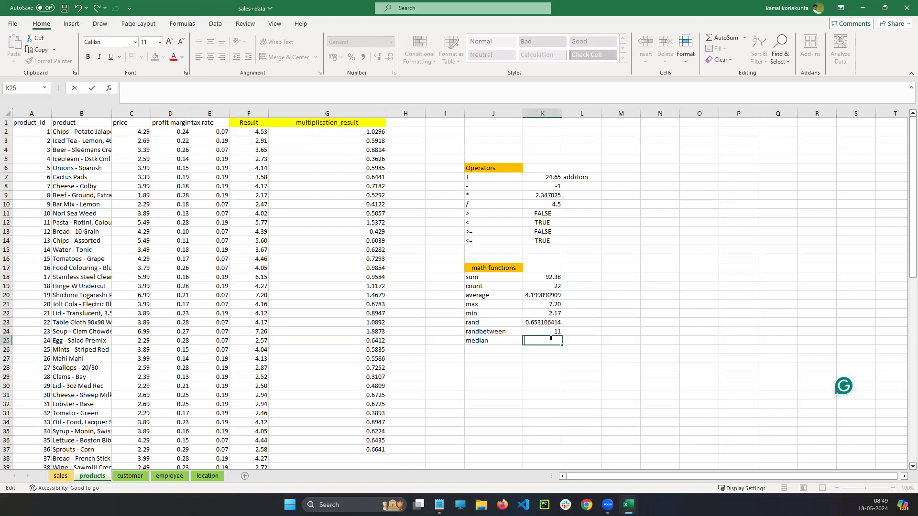
Handwrite the bracketed list 1, 9, 2, 5, 11, 17, 3 in red above the grid, with the circled word median beneath it
click(810, 210)
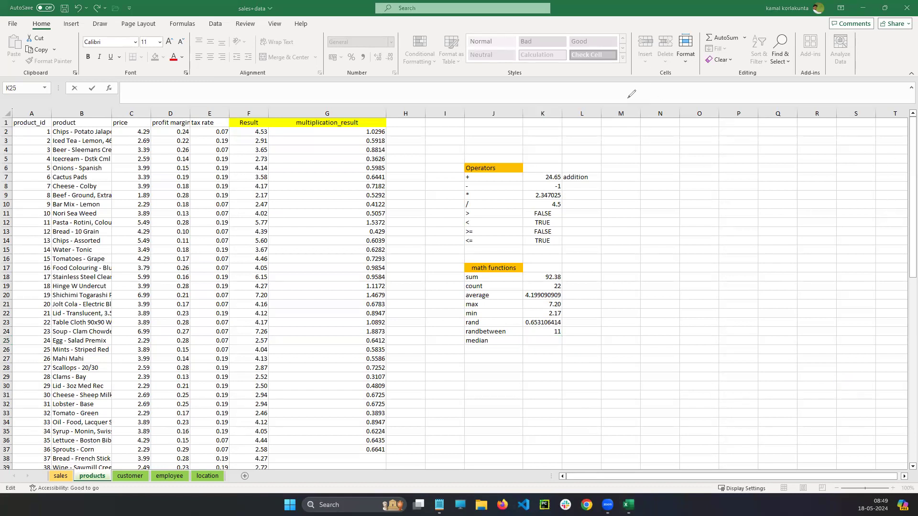
drag(619, 83, 618, 114)
drag(826, 81, 826, 102)
drag(641, 87, 640, 99)
drag(643, 93, 664, 100)
drag(669, 94, 681, 95)
drag(683, 88, 686, 98)
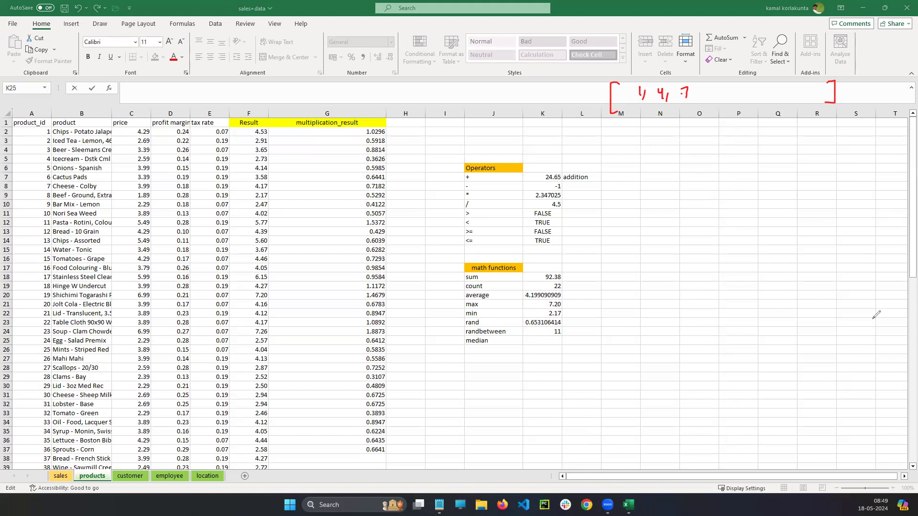
mouse_move(676, 104)
mouse_down()
mouse_move(661, 93)
mouse_move(701, 99)
mouse_up()
drag(662, 89, 667, 102)
drag(673, 97, 671, 104)
drag(691, 90, 703, 100)
mouse_move(705, 96)
mouse_down()
mouse_move(701, 104)
mouse_move(739, 101)
mouse_move(778, 82)
mouse_move(809, 91)
mouse_move(802, 101)
mouse_move(854, 92)
mouse_move(848, 102)
mouse_up()
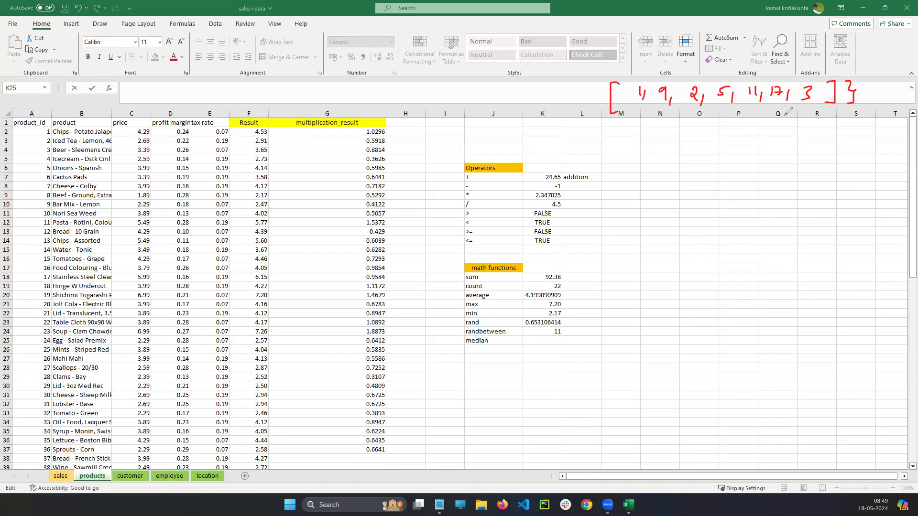
mouse_move(720, 123)
mouse_down()
mouse_move(769, 124)
mouse_move(760, 137)
mouse_move(708, 121)
mouse_up()
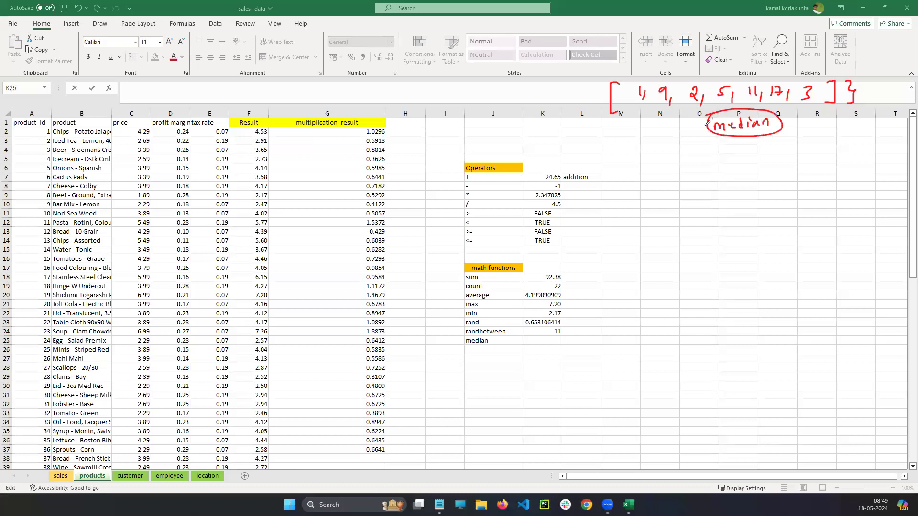
Add an opening brace to the red list and handwrite the sorted list 1, 2, 3, 5, 9, 11, 17 in brackets below it
mouse_move(609, 82)
mouse_down()
mouse_move(597, 113)
mouse_move(564, 113)
mouse_up()
drag(641, 171, 653, 176)
mouse_move(676, 157)
mouse_down()
mouse_move(666, 160)
mouse_move(673, 198)
mouse_move(685, 187)
mouse_up()
mouse_move(689, 178)
mouse_down()
mouse_move(686, 186)
mouse_move(709, 180)
mouse_up()
mouse_move(710, 176)
mouse_down()
mouse_move(707, 190)
mouse_move(722, 182)
mouse_up()
mouse_move(731, 173)
mouse_down()
mouse_move(730, 185)
mouse_move(744, 179)
mouse_up()
mouse_move(756, 176)
mouse_down()
mouse_move(753, 187)
mouse_move(765, 170)
mouse_move(772, 175)
mouse_up()
drag(784, 166, 781, 174)
drag(787, 158, 794, 173)
drag(803, 168, 799, 179)
mouse_move(812, 162)
mouse_down()
mouse_move(810, 173)
mouse_move(828, 170)
mouse_move(812, 171)
mouse_move(835, 184)
mouse_up()
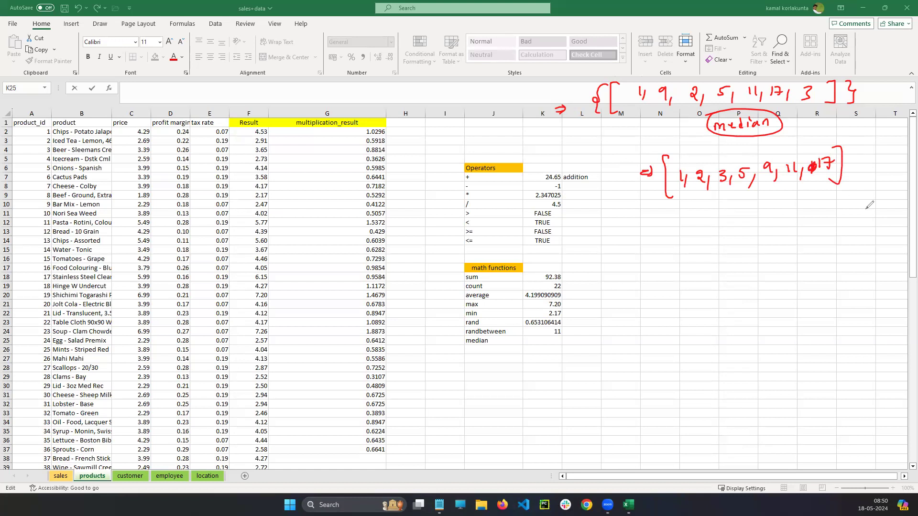
mouse_move(829, 167)
mouse_down()
mouse_move(816, 172)
mouse_move(830, 166)
mouse_move(817, 172)
mouse_move(827, 173)
mouse_up()
mouse_move(650, 235)
mouse_down()
mouse_move(658, 229)
mouse_move(655, 240)
mouse_up()
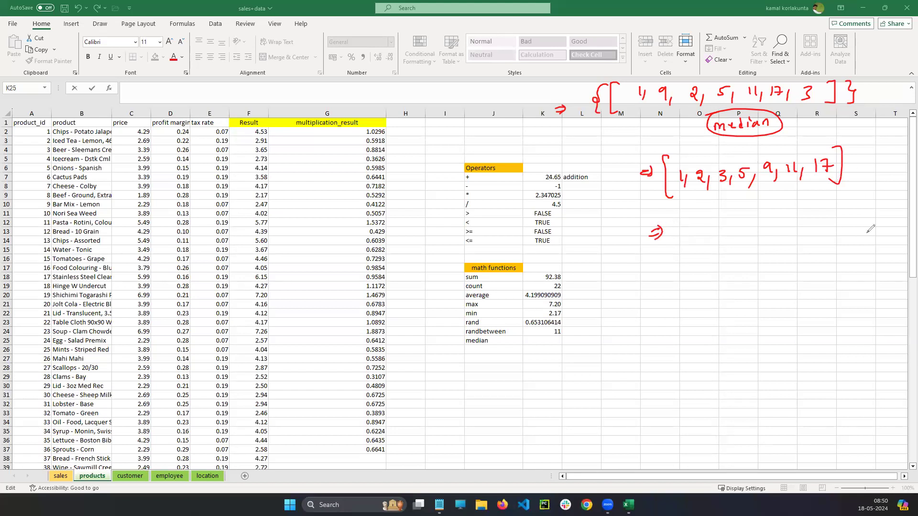
drag(683, 164, 671, 198)
mouse_move(710, 165)
mouse_down()
mouse_move(699, 189)
mouse_move(712, 194)
mouse_up()
drag(742, 165, 742, 185)
mouse_move(771, 157)
mouse_down()
mouse_move(766, 173)
mouse_move(788, 177)
mouse_up()
drag(827, 155, 812, 178)
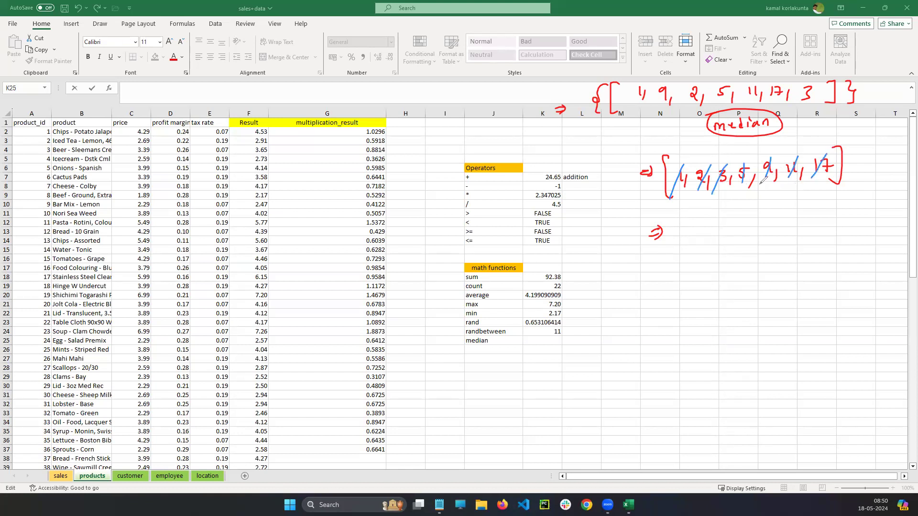
key(ctrl+z)
key(ctrl+z)
key(ctrl+z)
key(ctrl+z)
key(ctrl+z)
key(ctrl+z)
key(ctrl+z)
Note a circled 7 as odd in blue, then box the three values on each side of the sorted list's circled 5, labelled as median
mouse_move(475, 79)
mouse_down()
mouse_move(480, 90)
mouse_move(485, 81)
mouse_up()
mouse_move(480, 74)
mouse_down()
mouse_move(473, 72)
mouse_move(509, 74)
mouse_up()
drag(499, 80, 509, 77)
drag(504, 71, 519, 72)
drag(527, 71, 535, 58)
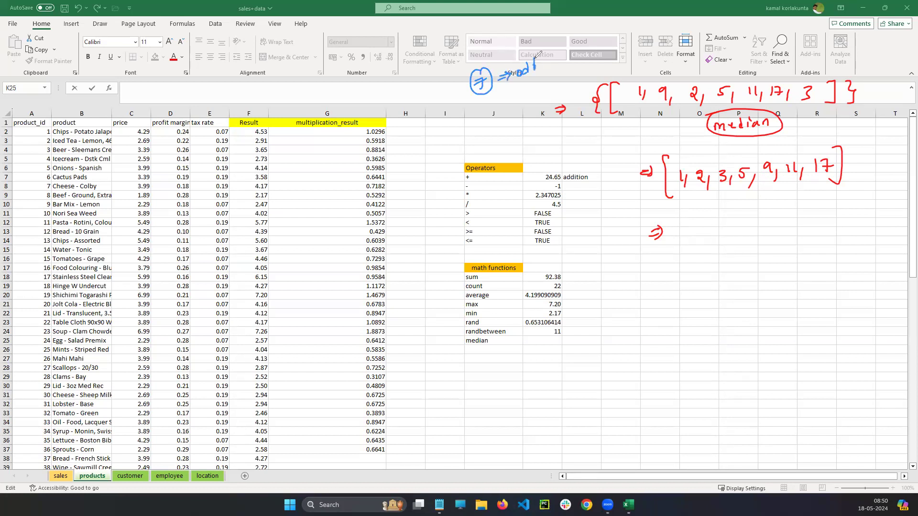
mouse_move(711, 159)
mouse_down()
mouse_move(678, 188)
mouse_move(732, 174)
mouse_move(708, 163)
mouse_up()
mouse_move(777, 150)
mouse_down()
mouse_move(764, 174)
mouse_move(834, 175)
mouse_move(781, 151)
mouse_move(750, 159)
mouse_move(754, 200)
mouse_move(850, 194)
mouse_up()
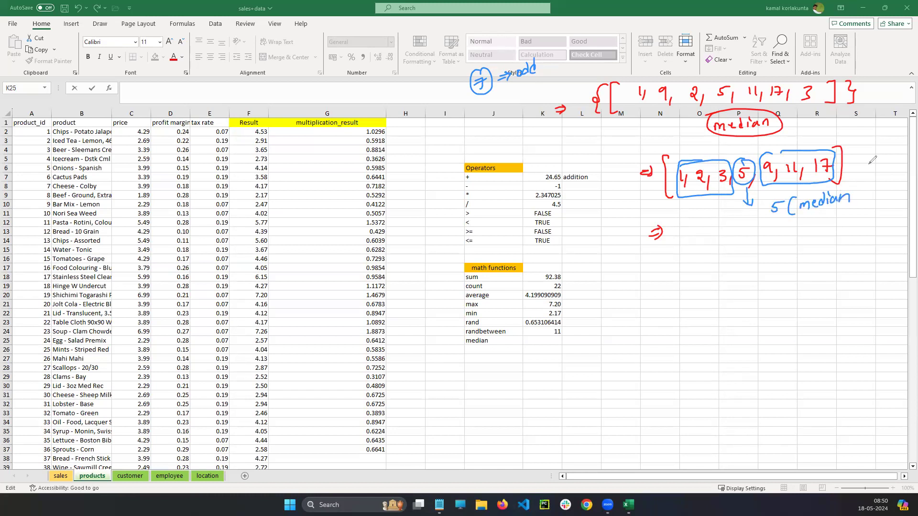
Enter the formula =median(1,9,2,5,11,17,3) in cell K25 and reselect that cell
click(538, 344)
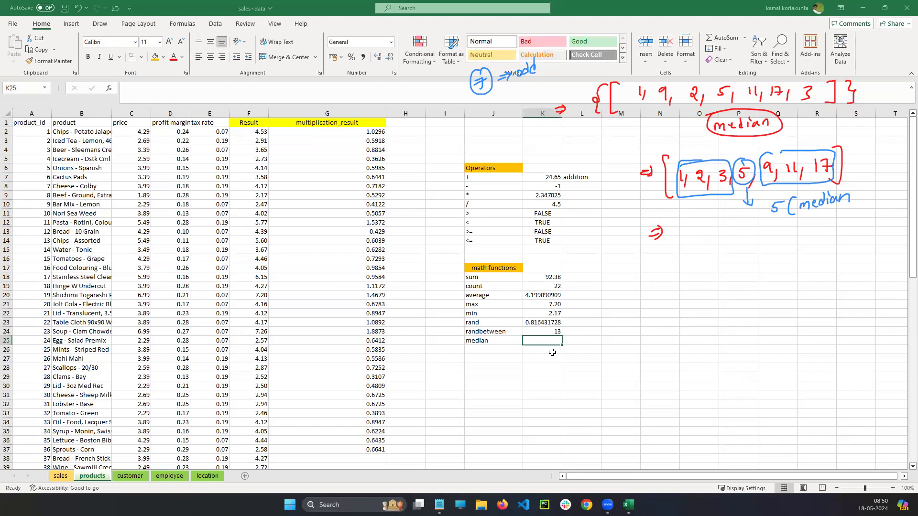
double_click(535, 340)
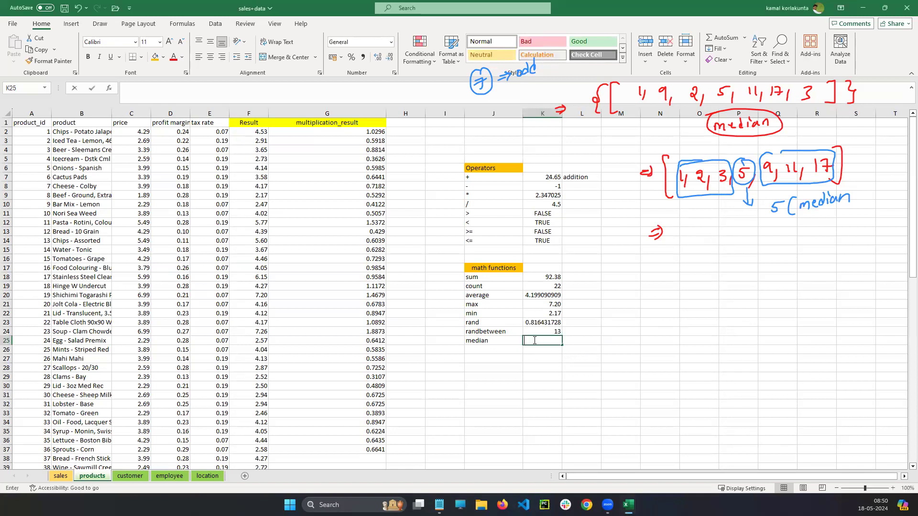
text(=median)
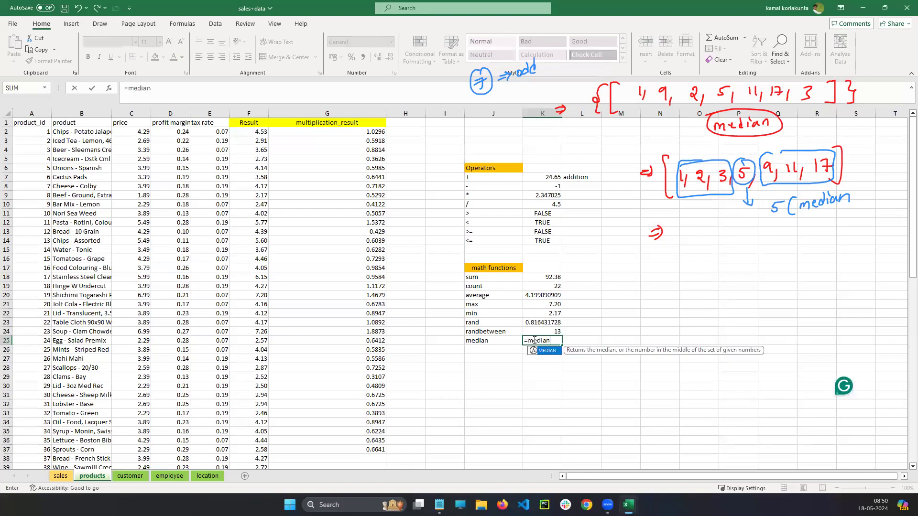
text(())
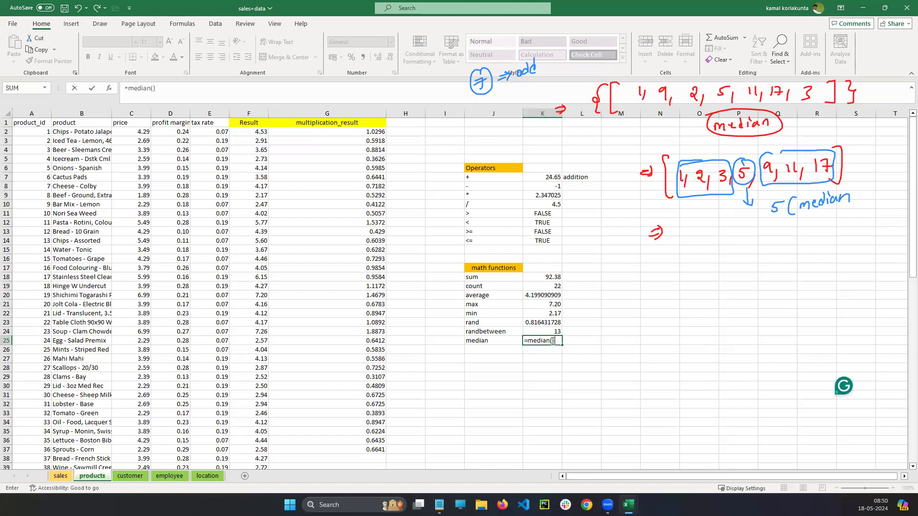
click(553, 341)
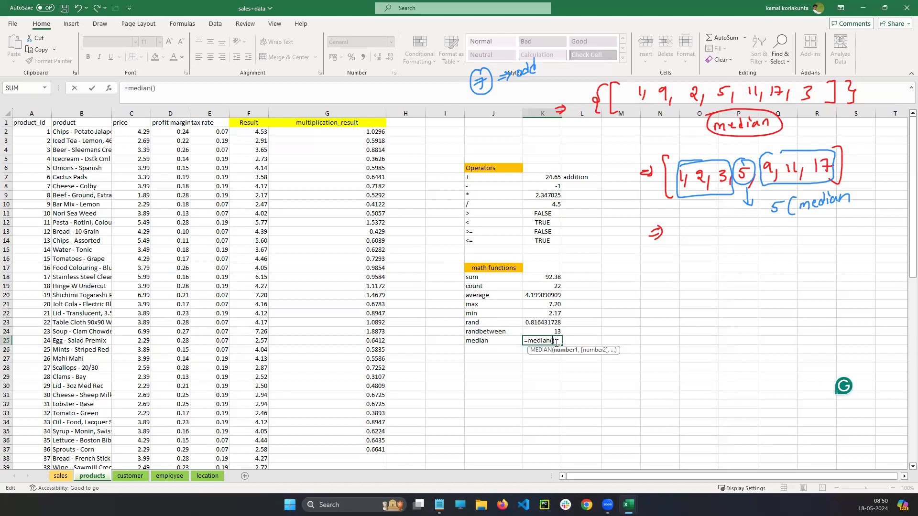
text(1,9,2,)
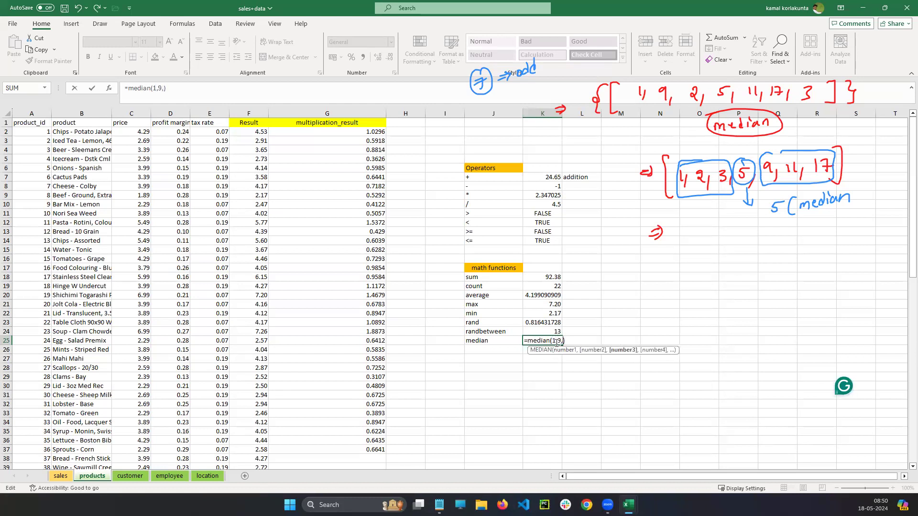
text(5,11,)
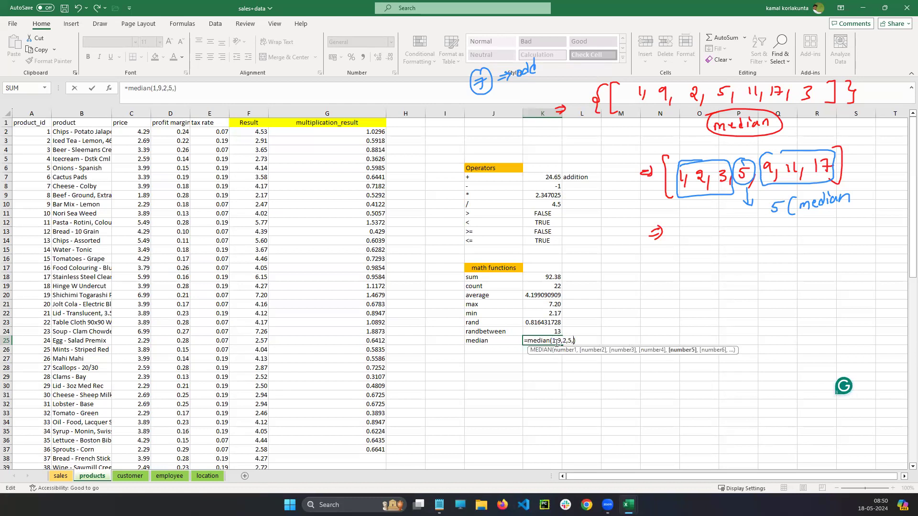
text(17)
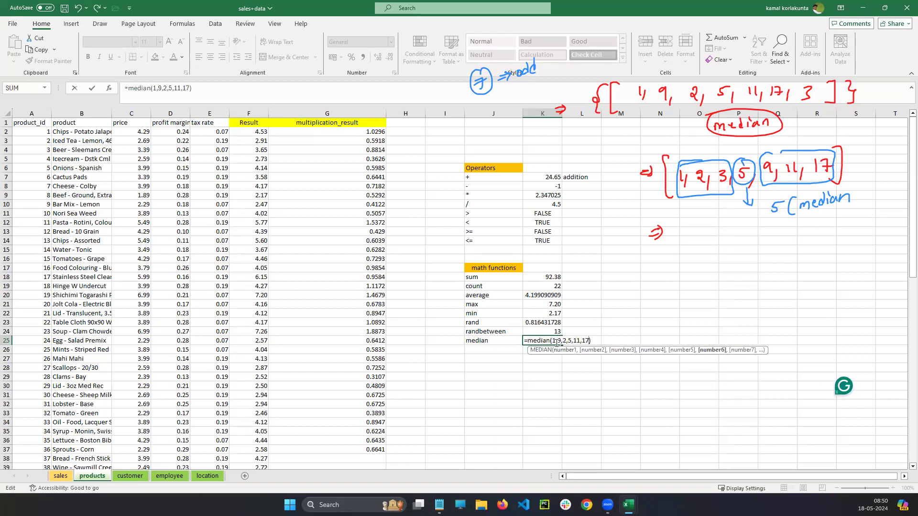
text(,3)
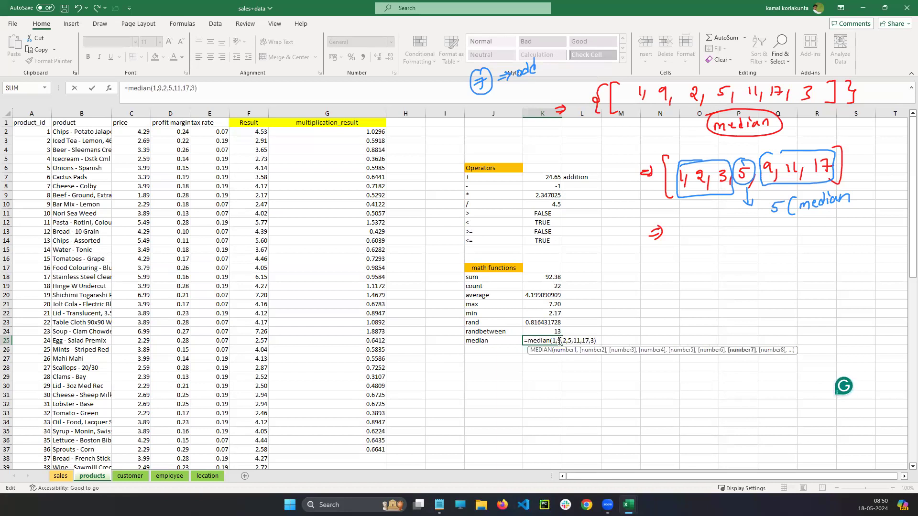
key(Return)
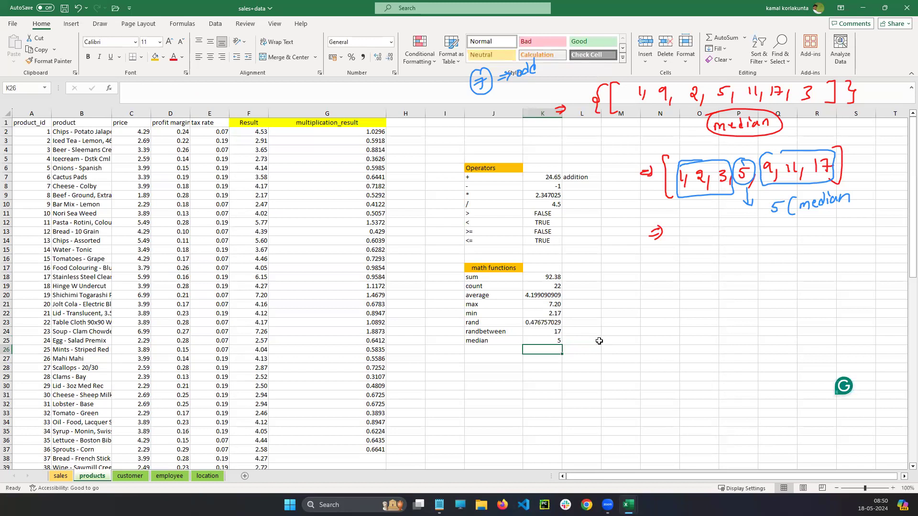
click(550, 343)
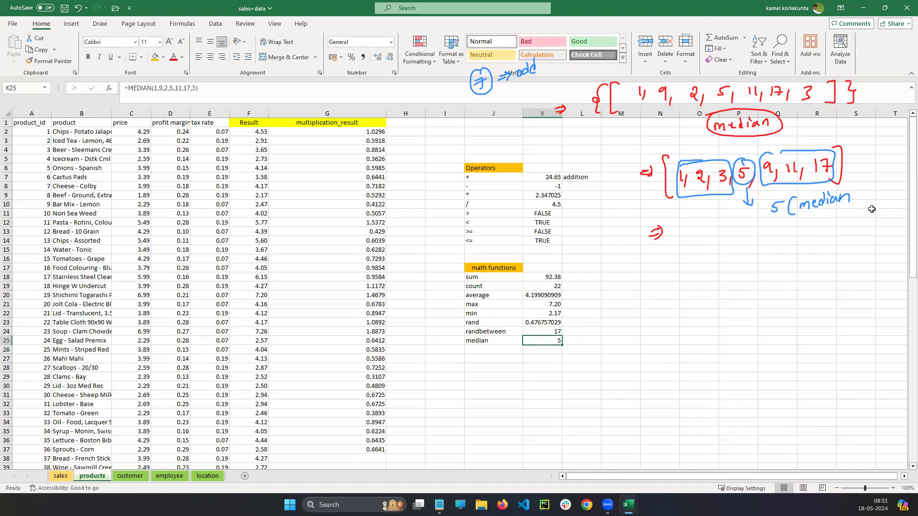
Underline the handwritten median 5, then erase the sorted list with its notes, the median label and the closing brackets of the original list
drag(773, 223, 788, 221)
drag(772, 228, 785, 225)
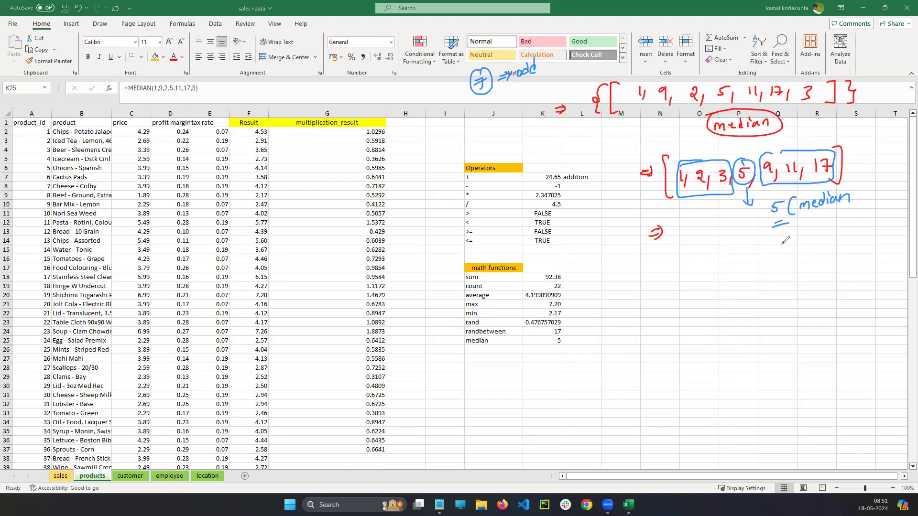
click(872, 243)
mouse_move(653, 169)
mouse_down()
mouse_move(837, 165)
mouse_move(766, 123)
mouse_move(686, 181)
mouse_move(776, 203)
mouse_move(830, 203)
mouse_up()
drag(774, 209, 656, 232)
mouse_move(851, 86)
mouse_down()
mouse_move(842, 98)
mouse_move(830, 94)
mouse_up()
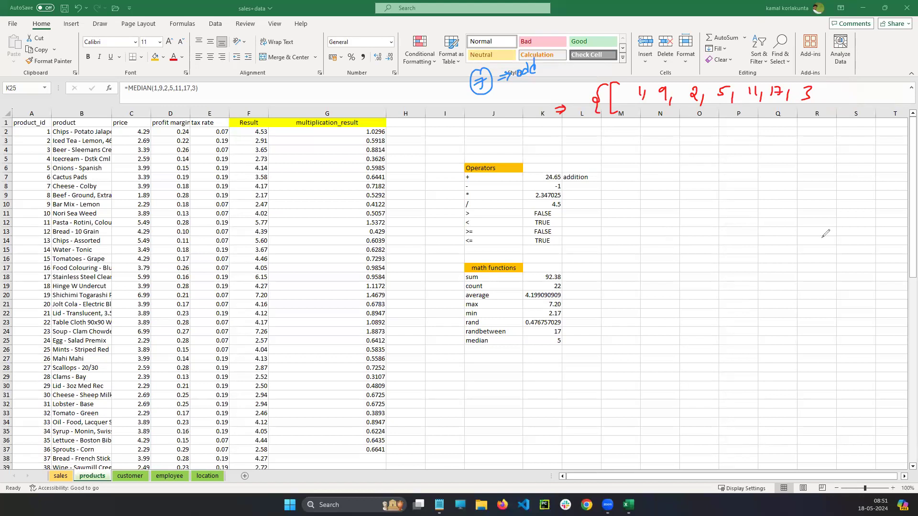
Append 20 and a closing bracket to the handwritten red list, and draw a down arrow beneath it
mouse_move(834, 90)
mouse_down()
mouse_move(840, 96)
mouse_move(846, 87)
mouse_up()
mouse_move(849, 79)
mouse_down()
mouse_move(857, 86)
mouse_move(844, 102)
mouse_up()
drag(694, 119, 700, 131)
drag(701, 132, 705, 122)
Handwrite the sorted list 1, 2, 3, 5, 9, 11, 17, 20 in red brackets below the original, with arrows pointing to it
drag(635, 155, 635, 199)
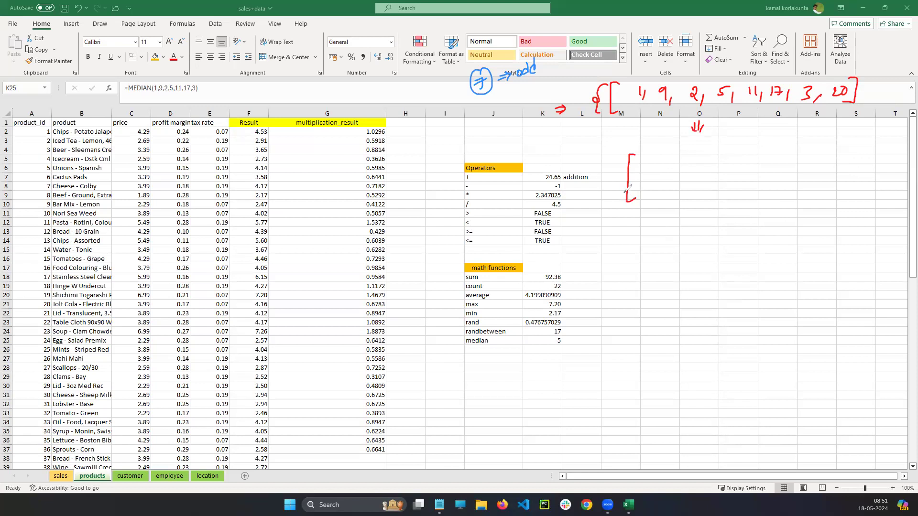
drag(651, 167, 653, 187)
mouse_move(668, 171)
mouse_down()
mouse_move(674, 182)
mouse_move(688, 178)
mouse_up()
mouse_move(701, 173)
mouse_down()
mouse_move(698, 181)
mouse_move(725, 158)
mouse_move(729, 175)
mouse_up()
drag(757, 158, 754, 180)
drag(765, 165, 772, 178)
mouse_move(776, 172)
mouse_down()
mouse_move(773, 180)
mouse_move(794, 178)
mouse_up()
mouse_move(812, 161)
mouse_down()
mouse_move(826, 167)
mouse_move(838, 149)
mouse_move(832, 188)
mouse_up()
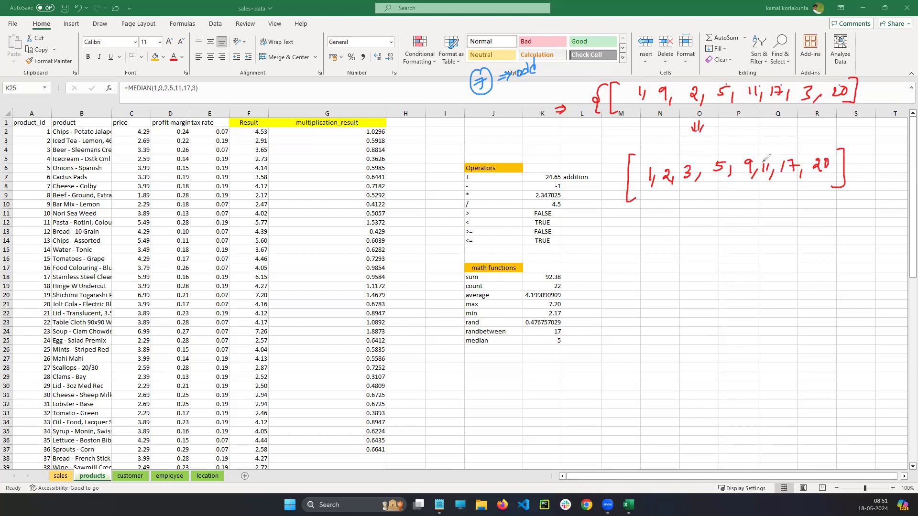
drag(605, 179, 616, 184)
drag(650, 112, 647, 150)
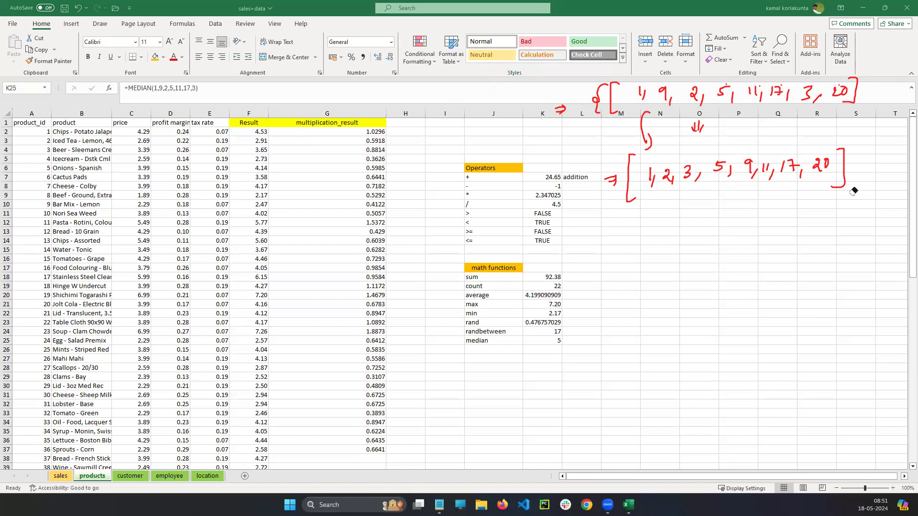
Replace the blue odd note with a red circled and underlined 8 marked as even
drag(470, 80, 467, 92)
drag(476, 84, 527, 73)
drag(530, 69, 535, 75)
drag(463, 68, 459, 77)
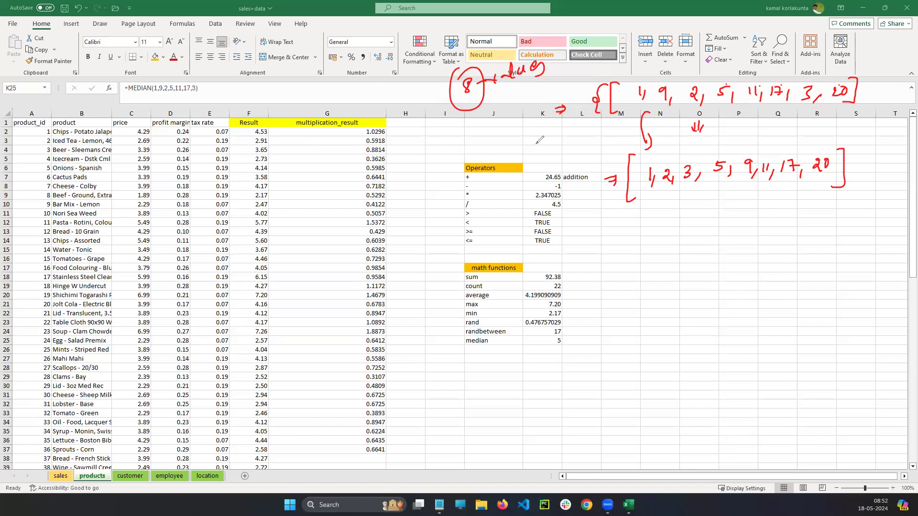
drag(464, 100, 476, 97)
Circle and cross out the first three and last three sorted values in green, and underline the middle pair 5, 9
mouse_move(665, 157)
mouse_down()
mouse_move(707, 176)
mouse_move(671, 155)
mouse_up()
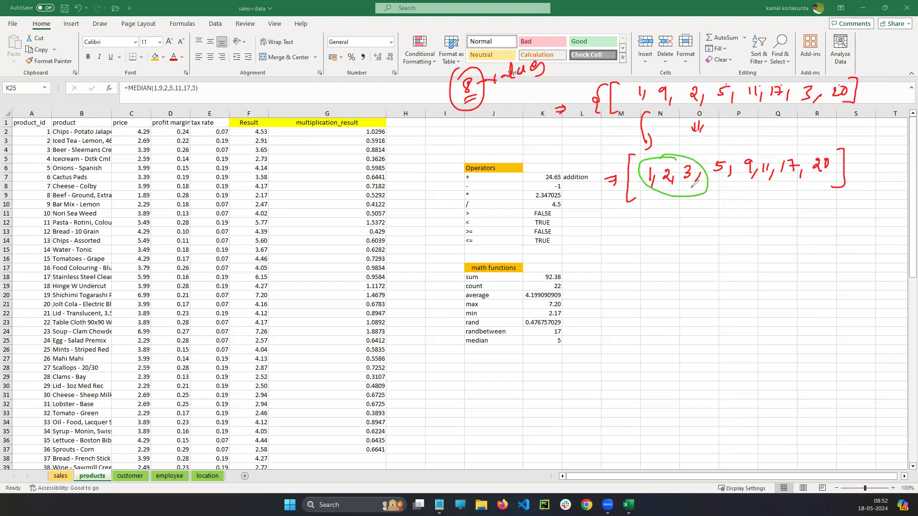
mouse_move(787, 145)
mouse_down()
mouse_move(822, 146)
mouse_move(786, 143)
mouse_up()
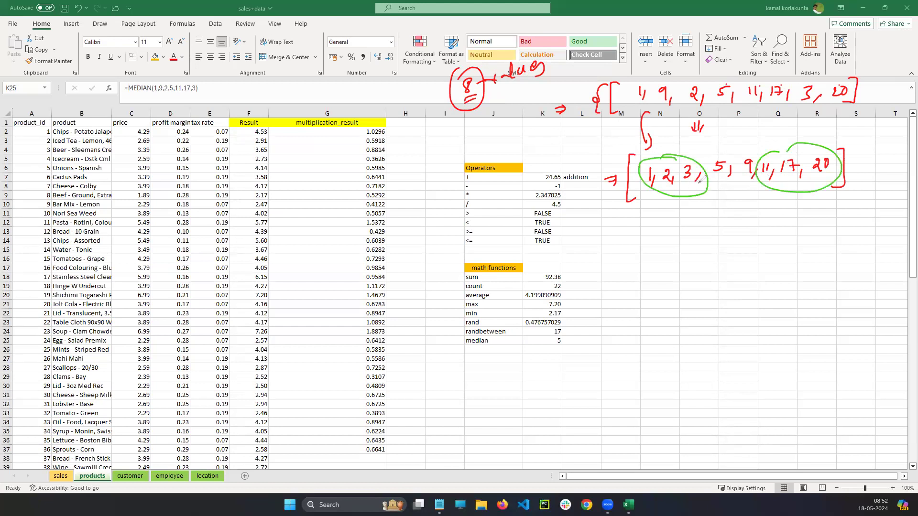
drag(690, 159, 649, 196)
drag(657, 165, 691, 187)
drag(820, 153, 788, 178)
drag(790, 154, 819, 177)
drag(722, 182, 753, 178)
Handwrite the even-case calculation (9+5)/2 ⇒ 14/2 = 7 in green below the sorted list and circle the 7
mouse_move(728, 219)
mouse_down()
mouse_move(764, 218)
mouse_move(741, 238)
mouse_move(754, 265)
mouse_up()
drag(782, 235, 819, 234)
mouse_move(803, 241)
mouse_down()
mouse_move(822, 239)
mouse_move(822, 257)
mouse_up()
mouse_move(831, 234)
mouse_down()
mouse_move(853, 237)
mouse_move(850, 211)
mouse_up()
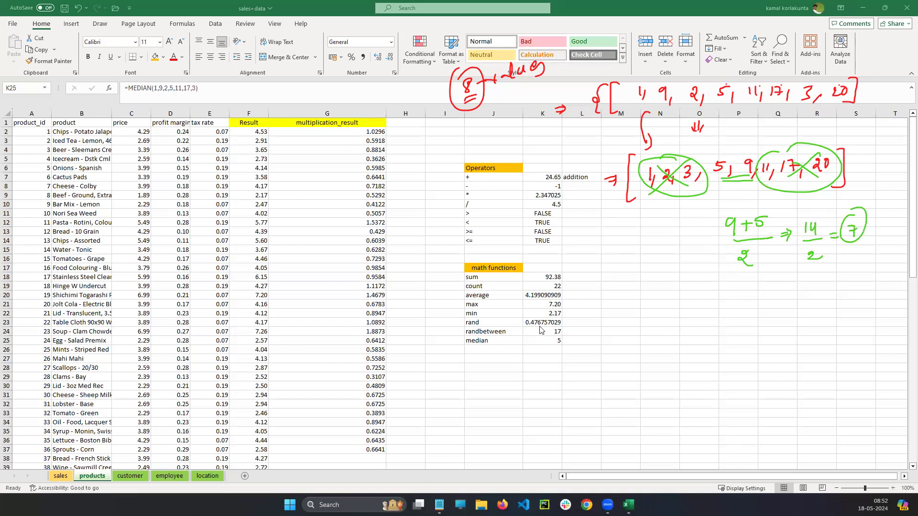
Add 20 as the last argument of the median formula in cell K25 and clear all handwritten annotations
click(545, 341)
double_click(544, 341)
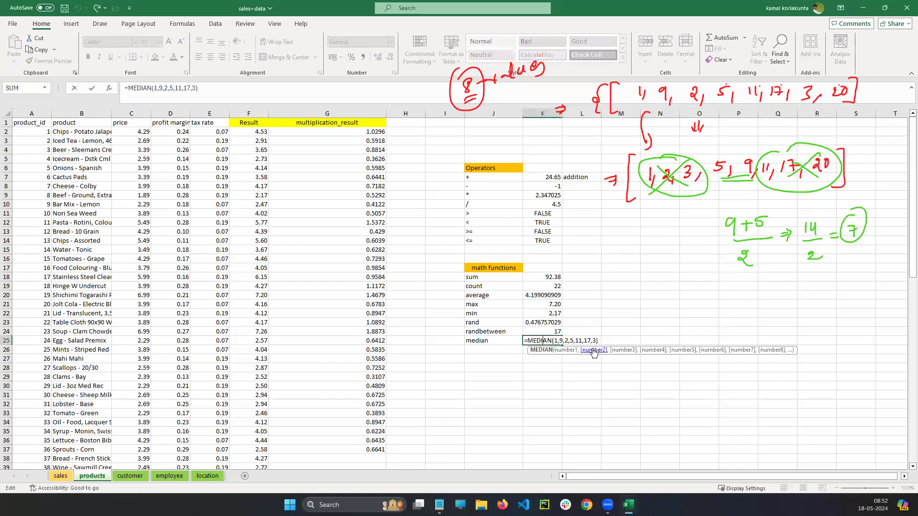
text(,20)
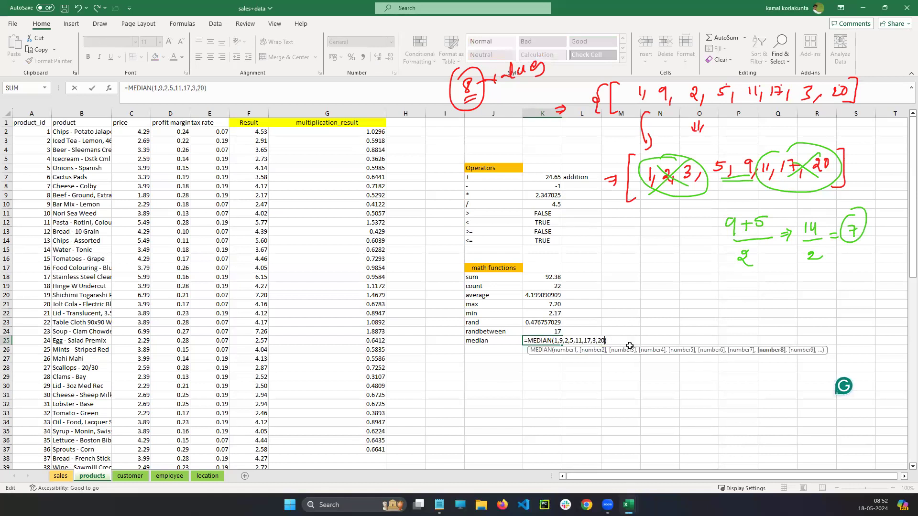
key(Return)
click(546, 338)
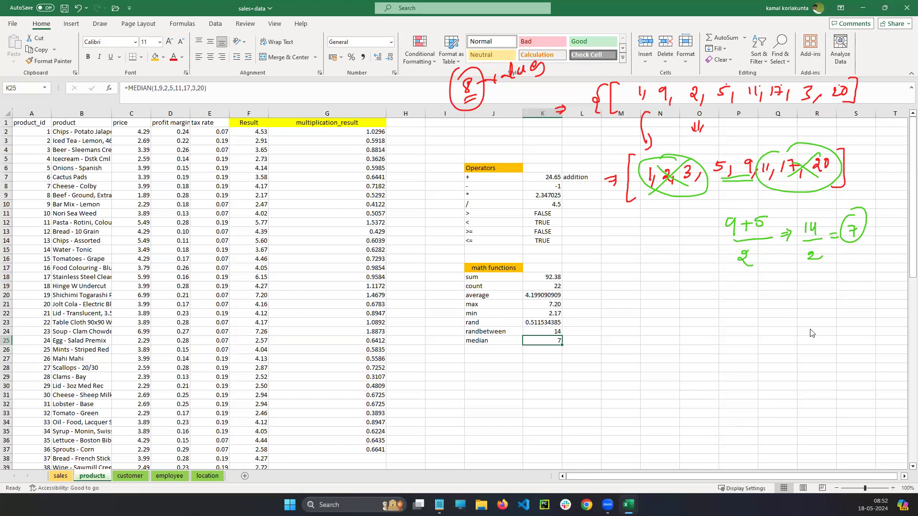
key(Escape)
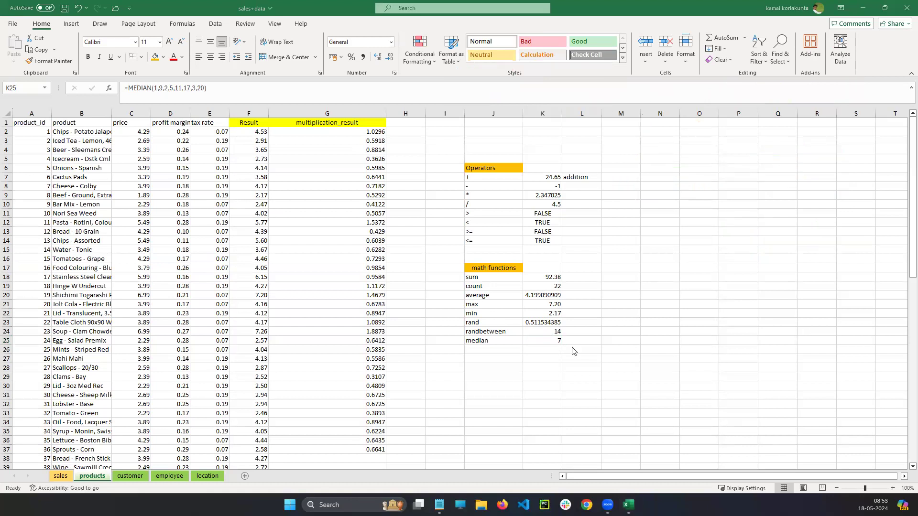
Switch to the Notepad notes and add the heading "3) Logical Operators" below the math formulas
key(alt+Tab)
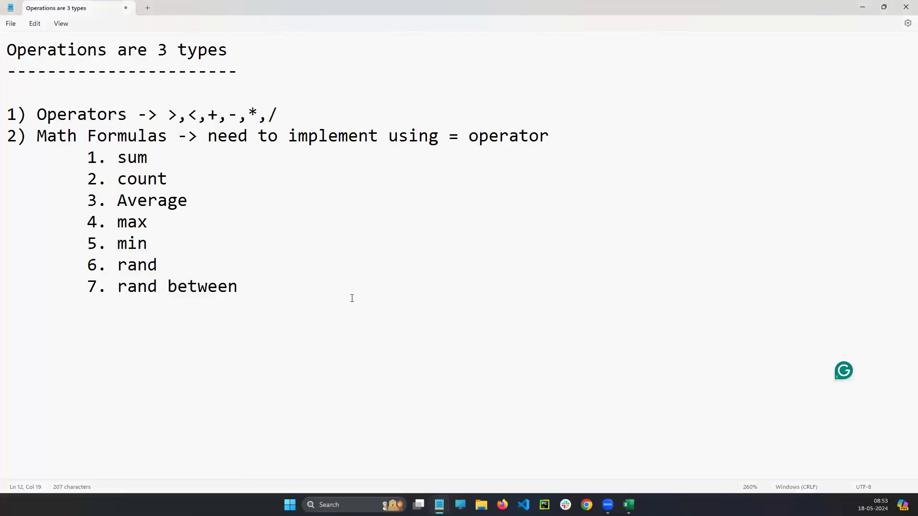
key(Return)
text(3) Logical )
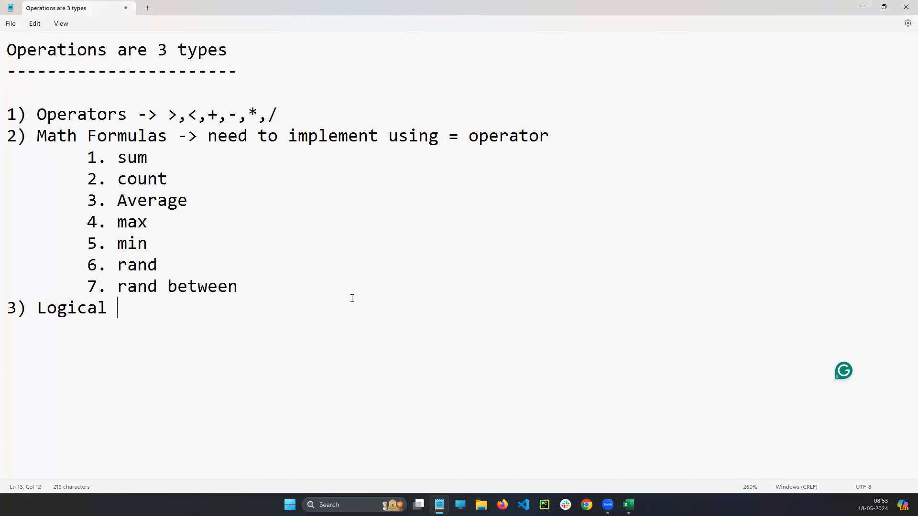
text(Opeta)
key(BackSpace)
key(BackSpace)
text(rators)
List "1. if", "2. and" and "3. or" under the Logical Operators heading
key(Return)
text(1. if)
key(Return)
text(2. )
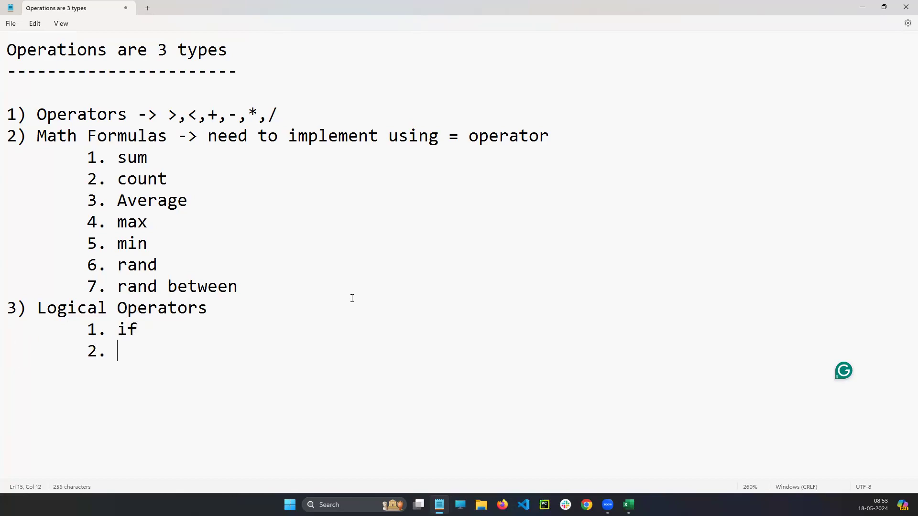
text(and)
key(Return)
text(3. or)
Rewrite the three logical operator names in capitals as IF, AND and OR
drag(79, 334, 144, 330)
click(152, 331)
text(IF)
click(118, 353)
double_click(138, 356)
text(AND)
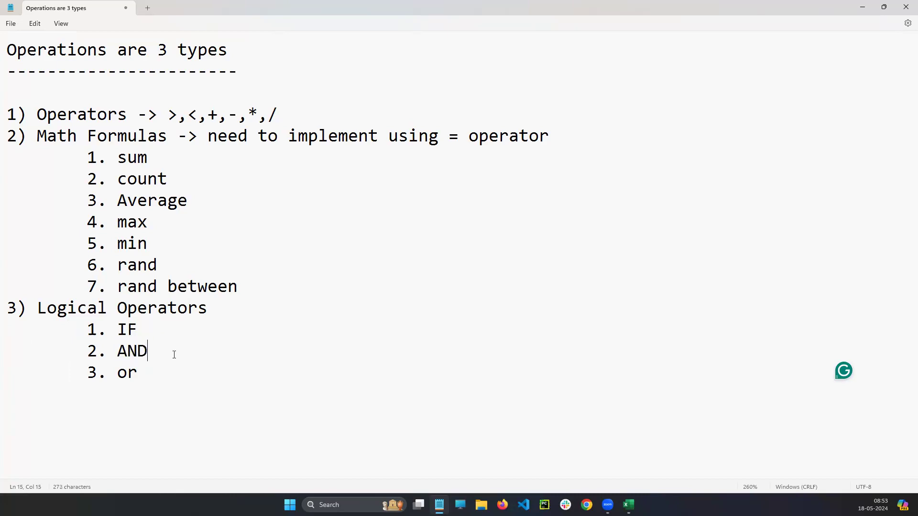
drag(119, 373, 150, 378)
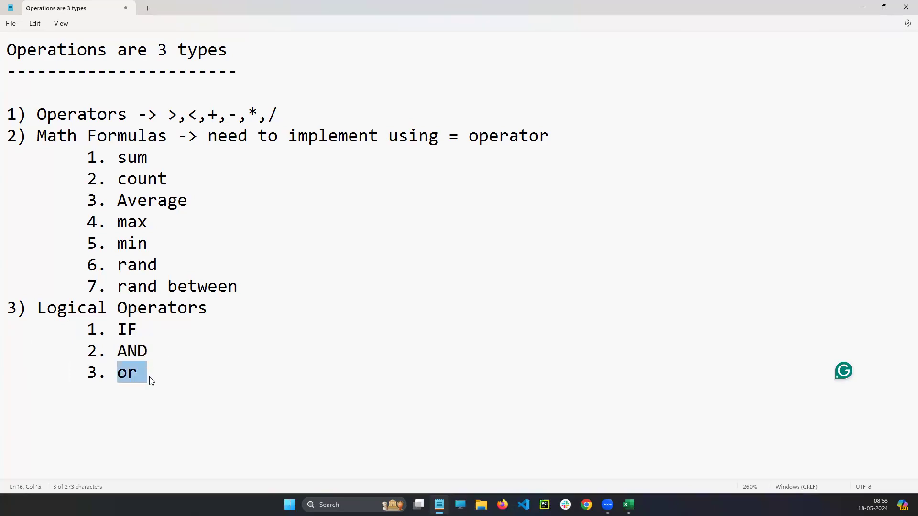
text(OR)
drag(115, 332, 173, 354)
drag(120, 373, 76, 331)
click(185, 354)
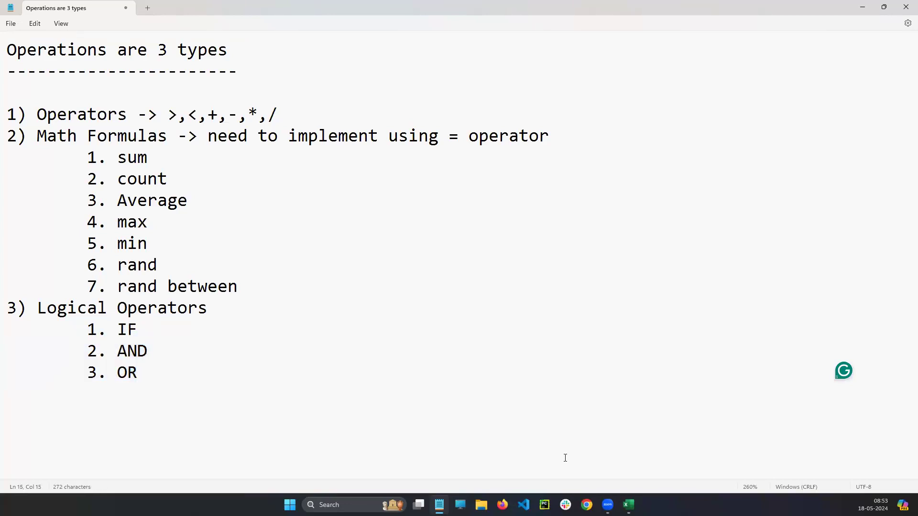
Switch to the sales+data workbook in Excel and enter the heading "logical functions" in cell J29
click(629, 505)
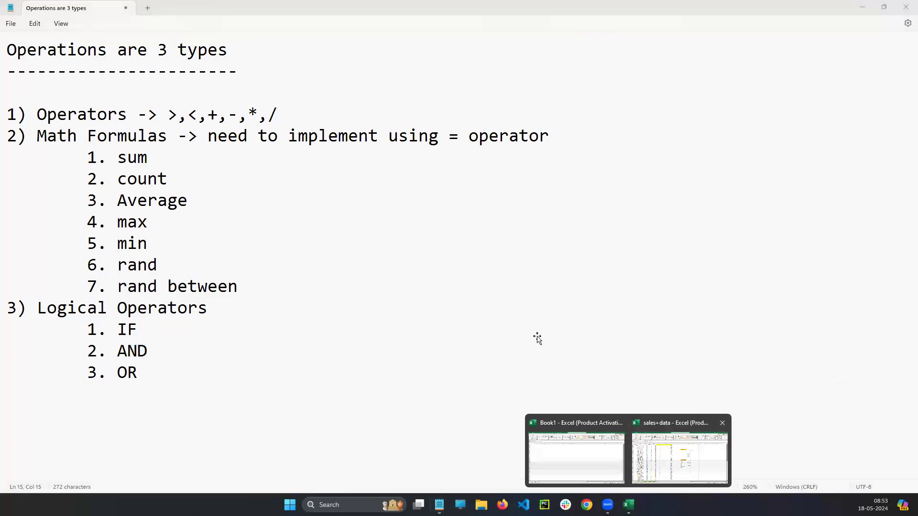
click(484, 376)
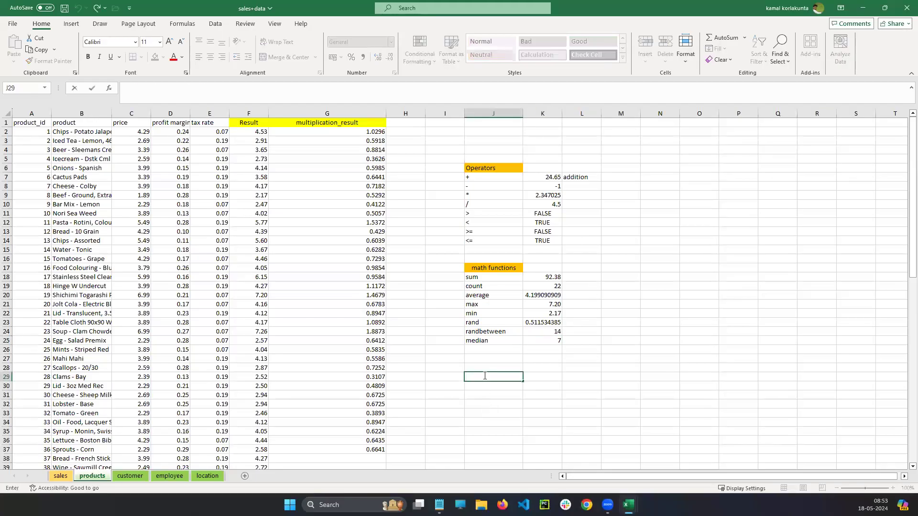
text(logical)
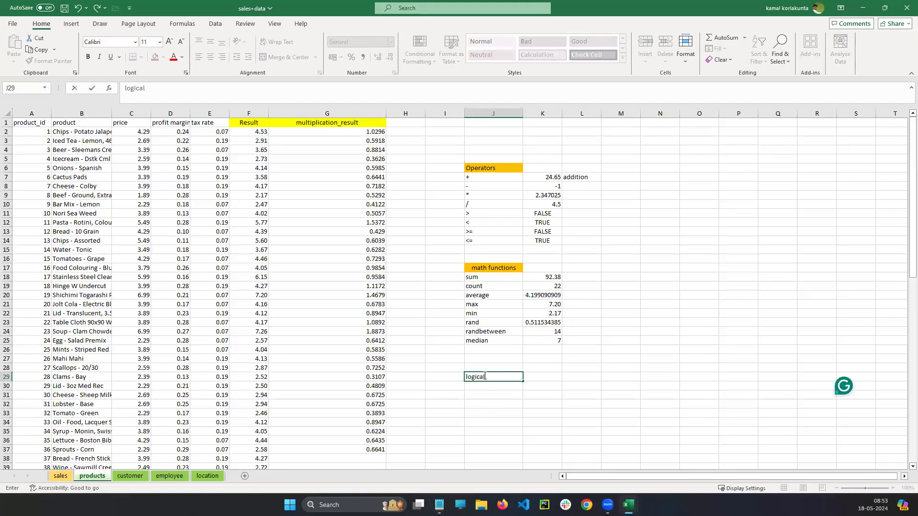
key(Tab)
click(497, 377)
double_click(502, 377)
text(functions)
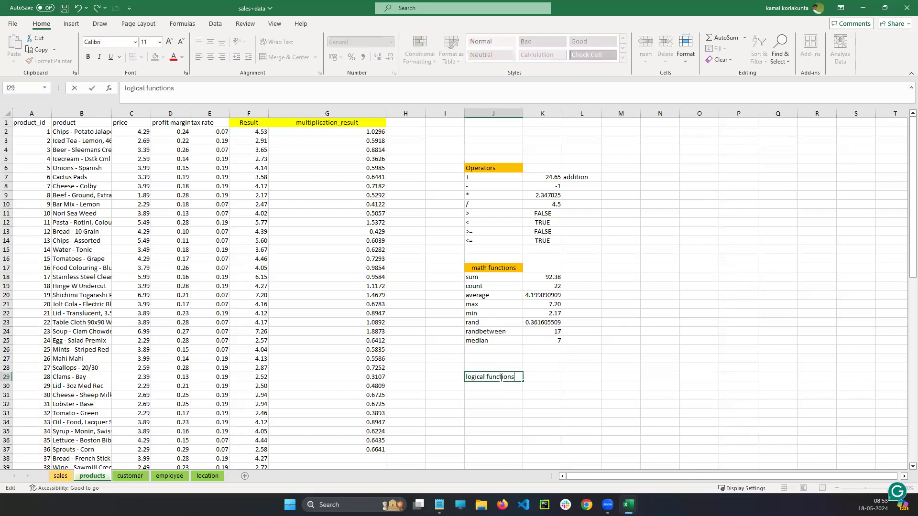
click(672, 376)
Fill the heading cell J29 with orange, centre it horizontally and vertically, and wrap its text
click(475, 378)
click(155, 57)
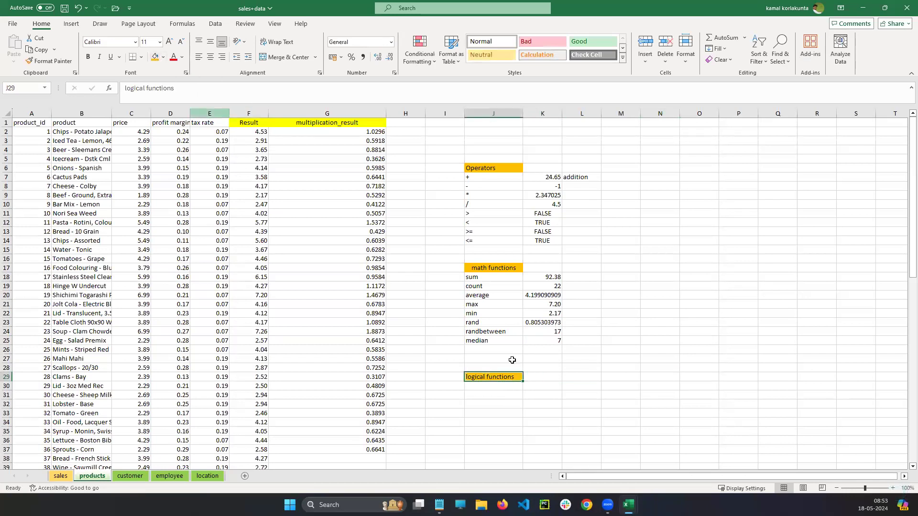
click(211, 57)
click(210, 42)
click(277, 42)
click(533, 378)
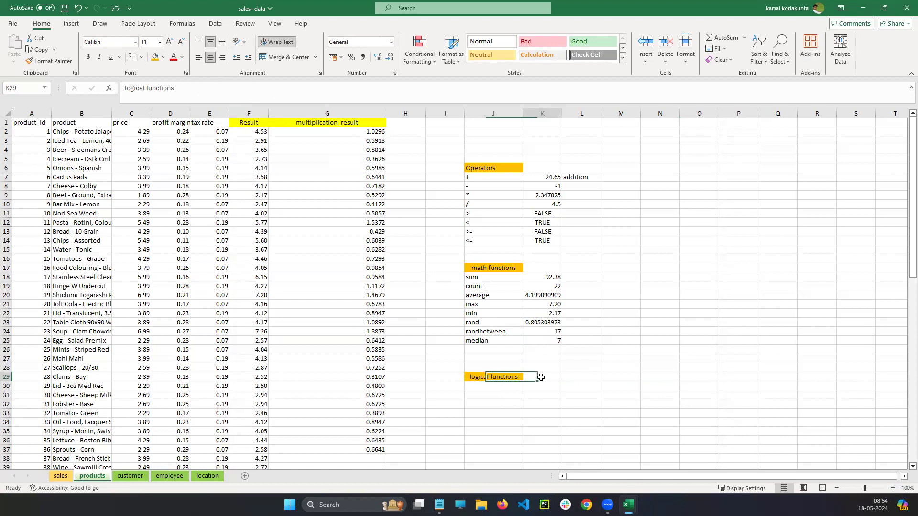
Enter the labels or, and, if in cells J30 to J32 under the logical functions heading
click(496, 386)
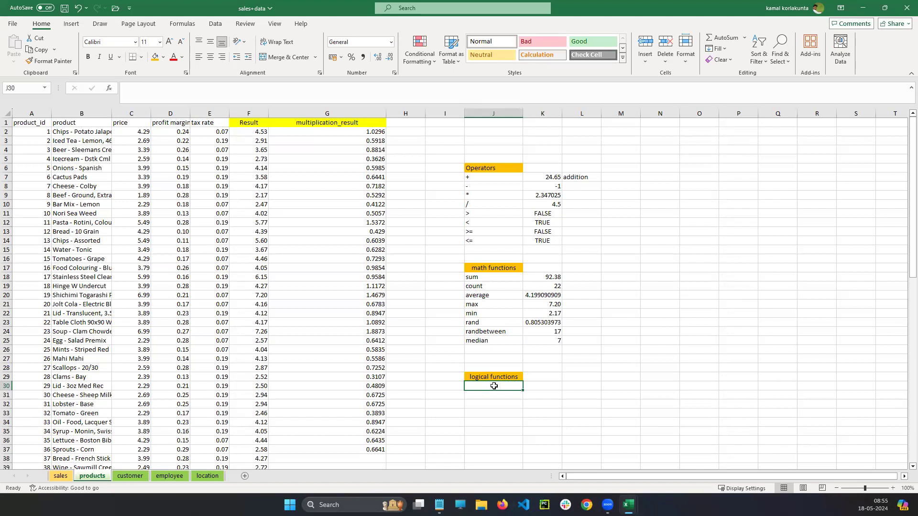
text(o)
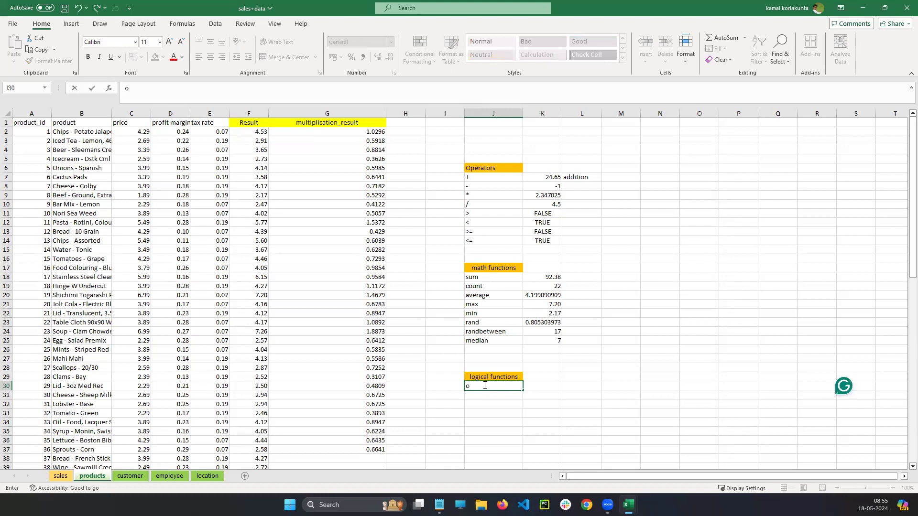
text(r)
key(Return)
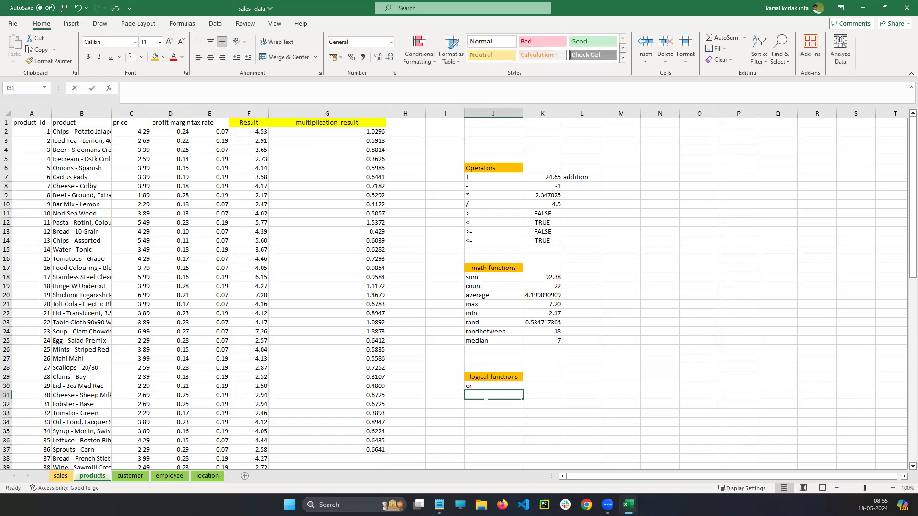
text(and)
key(Return)
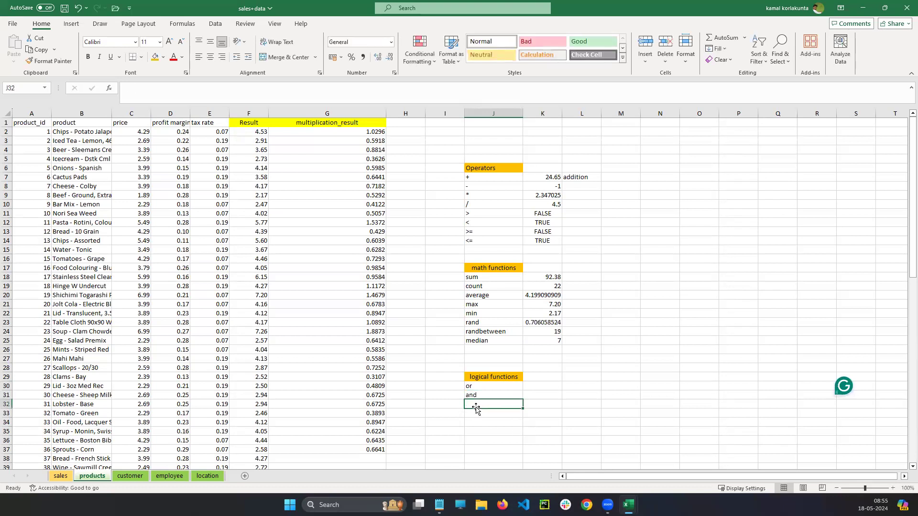
text(if)
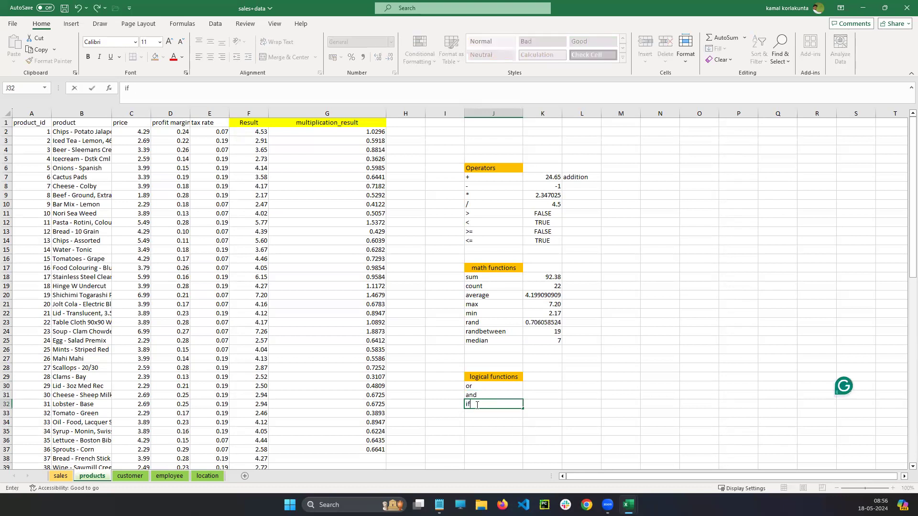
click(517, 423)
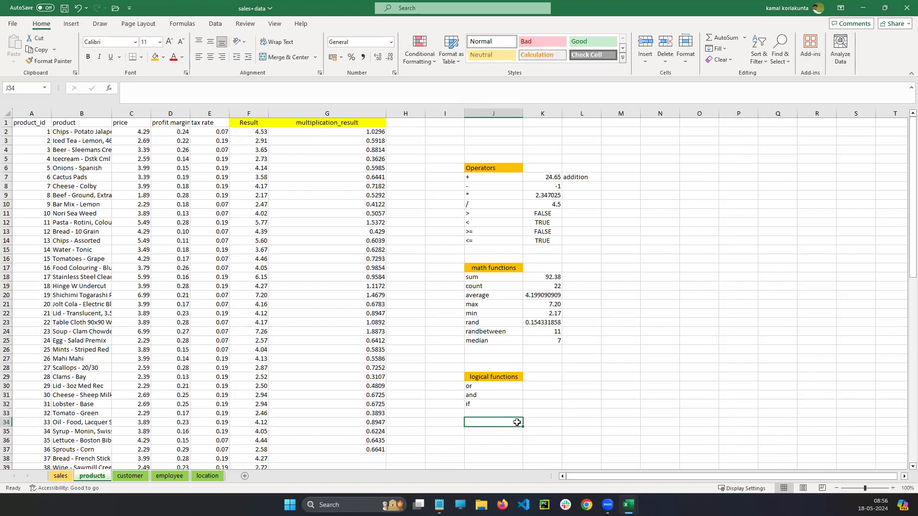
Select cell K30 and handwrite in red "or ⇒ any one should be True" and "and ⇒ both should be True"
click(536, 386)
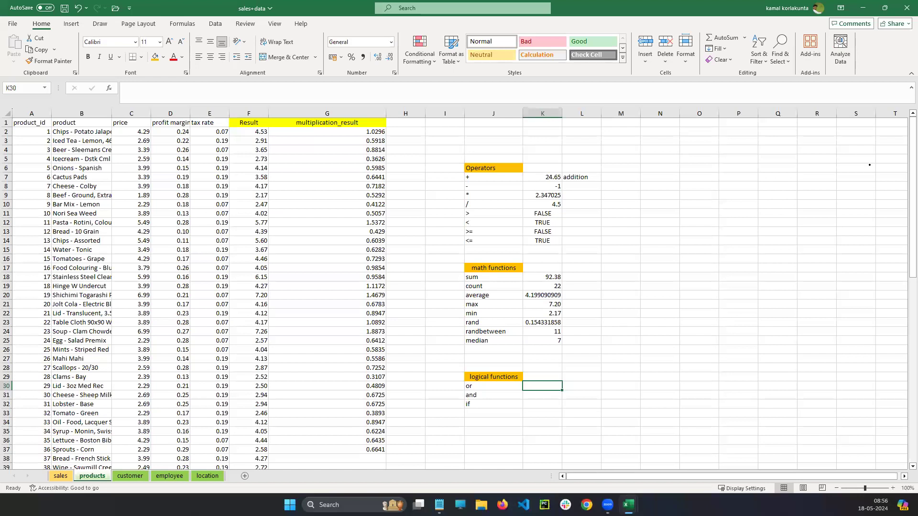
drag(670, 140, 671, 139)
drag(679, 138, 686, 139)
drag(700, 142, 708, 144)
mouse_move(704, 138)
mouse_down()
mouse_move(703, 148)
mouse_move(849, 125)
mouse_move(817, 157)
mouse_move(837, 159)
mouse_up()
mouse_move(686, 196)
mouse_down()
mouse_move(684, 210)
mouse_move(764, 191)
mouse_move(775, 200)
mouse_move(842, 174)
mouse_move(850, 179)
mouse_move(812, 203)
mouse_move(819, 213)
mouse_move(839, 197)
mouse_up()
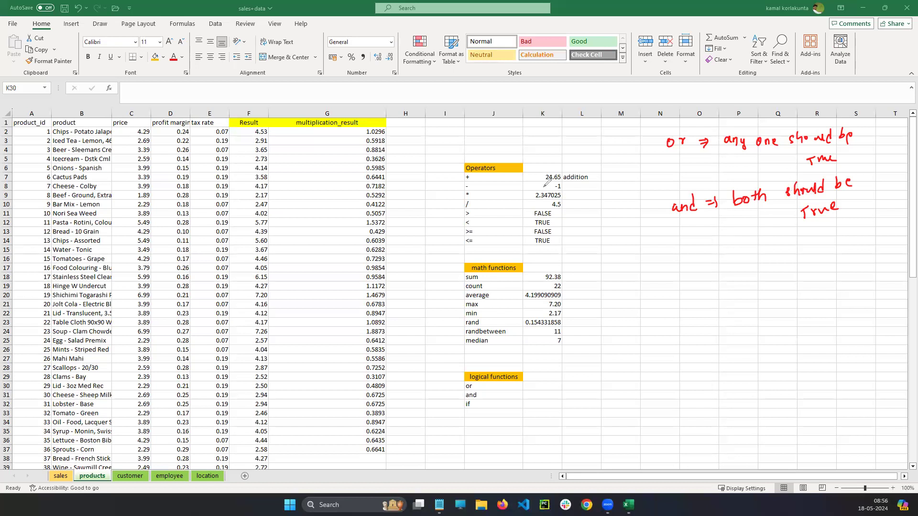
Handwrite the example formula =or(10>20, 10<20) in red beside the math functions
drag(623, 330, 631, 330)
drag(623, 335, 659, 324)
mouse_move(678, 311)
mouse_down()
mouse_move(674, 346)
mouse_move(688, 321)
mouse_move(717, 328)
mouse_up()
mouse_move(720, 319)
mouse_down()
mouse_move(725, 340)
mouse_move(755, 324)
mouse_up()
mouse_move(759, 313)
mouse_down()
mouse_move(759, 323)
mouse_move(763, 317)
mouse_up()
mouse_move(783, 312)
mouse_down()
mouse_move(784, 324)
mouse_move(798, 324)
mouse_up()
mouse_move(805, 308)
mouse_down()
mouse_move(799, 316)
mouse_move(804, 310)
mouse_up()
drag(809, 305, 808, 335)
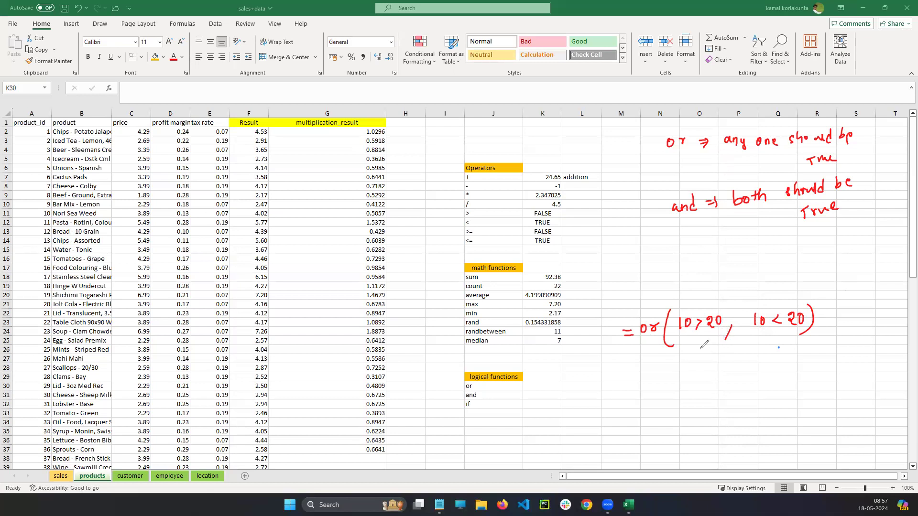
Underline both conditions in blue, mark them with a circled f and a circled t, and tick the true one
drag(682, 347, 728, 346)
mouse_move(701, 373)
mouse_down()
mouse_move(701, 360)
mouse_move(708, 365)
mouse_up()
mouse_move(752, 342)
mouse_down()
mouse_move(798, 334)
mouse_move(784, 362)
mouse_up()
drag(774, 355, 786, 353)
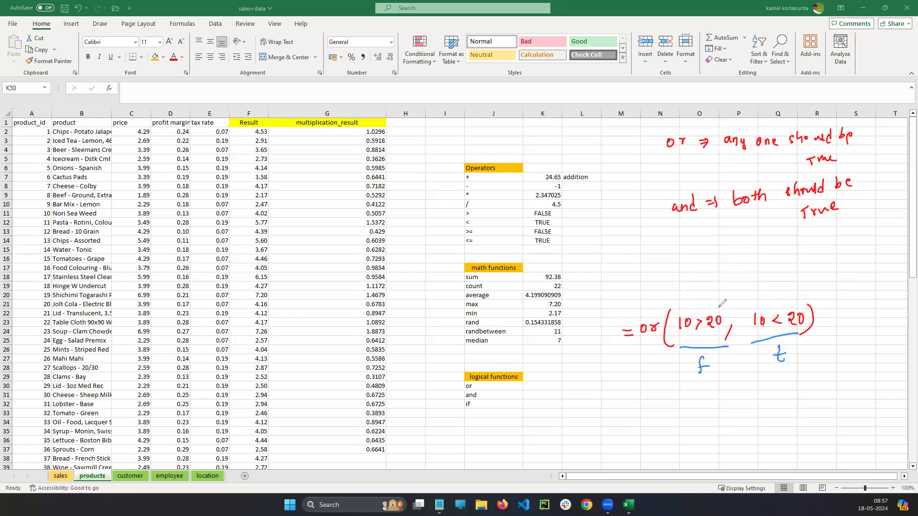
mouse_move(706, 355)
mouse_down()
mouse_move(693, 369)
mouse_move(711, 358)
mouse_up()
mouse_move(775, 346)
mouse_down()
mouse_move(786, 349)
mouse_move(756, 367)
mouse_up()
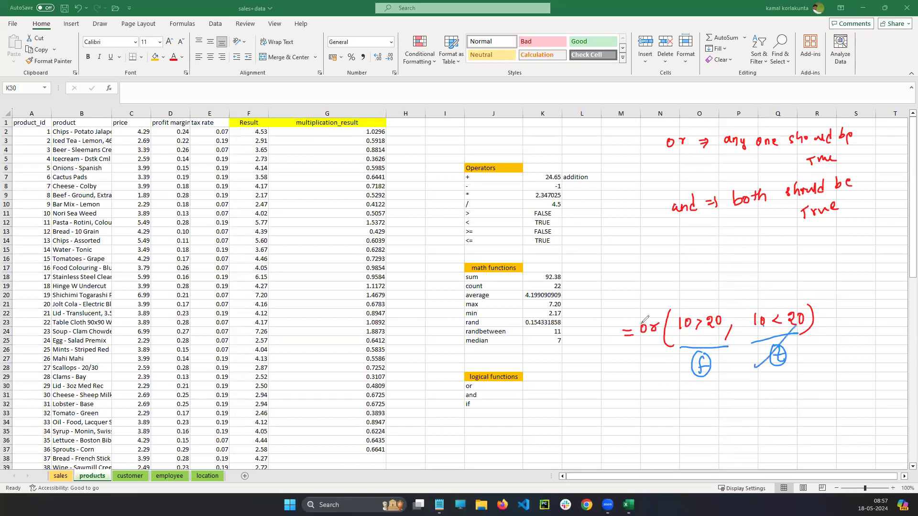
Clear the handwritten notes and handwrite a second example, =or(20>200, 30>300), in blue
mouse_move(622, 329)
mouse_down()
mouse_move(603, 326)
mouse_move(632, 311)
mouse_up()
click(873, 289)
drag(642, 311, 654, 313)
mouse_move(661, 308)
mouse_down()
mouse_move(684, 315)
mouse_move(701, 300)
mouse_move(691, 311)
mouse_move(701, 312)
mouse_up()
mouse_move(707, 300)
mouse_down()
mouse_move(711, 311)
mouse_move(733, 310)
mouse_up()
mouse_move(738, 300)
mouse_down()
mouse_move(755, 313)
mouse_move(783, 299)
mouse_up()
mouse_move(791, 300)
mouse_down()
mouse_move(793, 309)
mouse_move(817, 298)
mouse_up()
drag(826, 295, 835, 309)
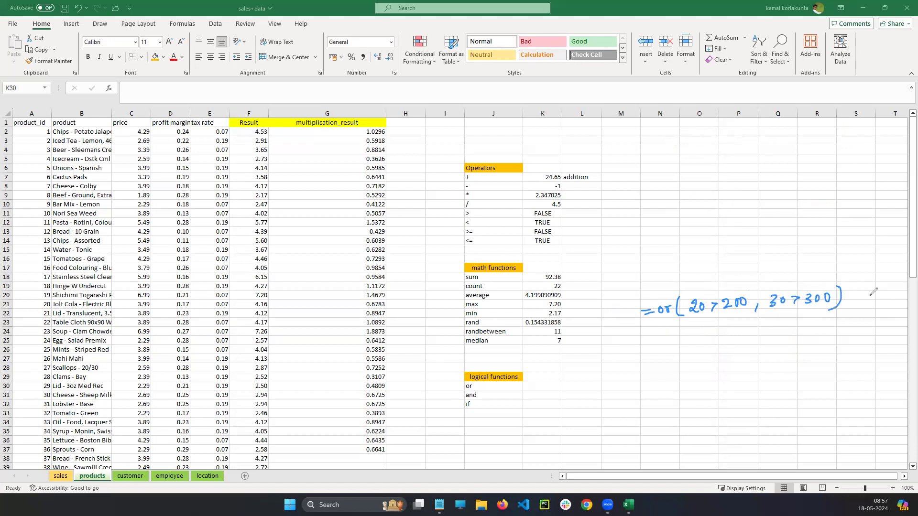
In green, underline both conditions of the =or(20>200, 30>300) example, mark each as f, circle the or, and write a circled f below
click(755, 361)
mouse_move(696, 317)
mouse_down()
mouse_move(747, 311)
mouse_move(721, 340)
mouse_move(729, 330)
mouse_up()
mouse_move(788, 316)
mouse_down()
mouse_move(828, 310)
mouse_move(802, 342)
mouse_move(789, 342)
mouse_up()
mouse_move(737, 320)
mouse_down()
mouse_move(714, 340)
mouse_move(749, 359)
mouse_move(744, 369)
mouse_up()
mouse_move(741, 363)
mouse_down()
mouse_move(759, 358)
mouse_move(744, 342)
mouse_up()
drag(675, 292, 674, 297)
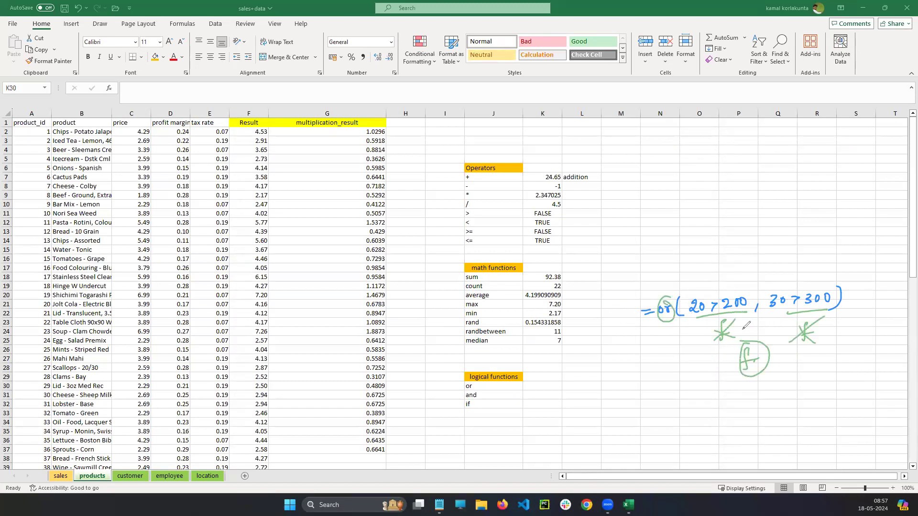
Handwrite further marks above and between the two conditions, and clear all handwriting from the sheet
drag(713, 263, 729, 258)
drag(721, 263, 720, 271)
drag(806, 256, 814, 259)
drag(807, 259, 805, 268)
mouse_move(737, 286)
mouse_down()
mouse_move(684, 314)
mouse_move(748, 289)
mouse_up()
drag(812, 245, 807, 269)
drag(733, 260, 751, 248)
key(Escape)
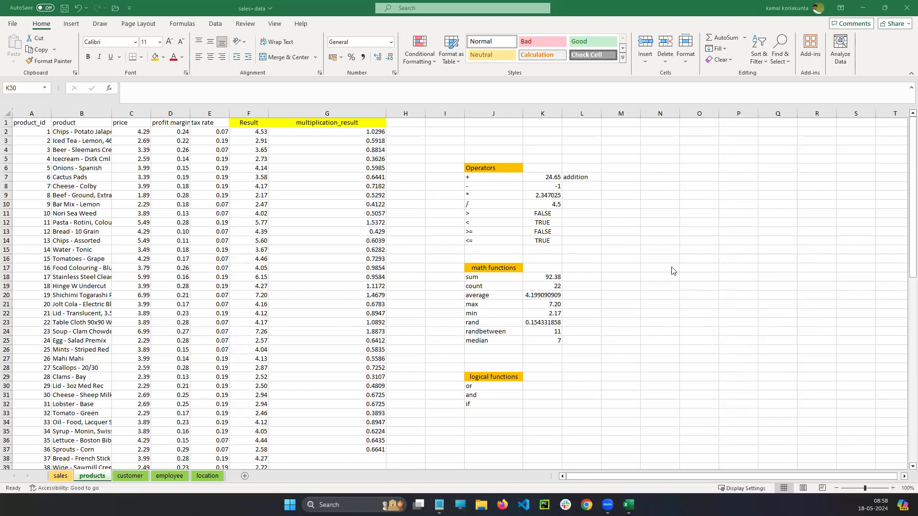
Enter the formula =or(10>20,10<20) in cell K30 beside the or label
double_click(542, 385)
text(=or()
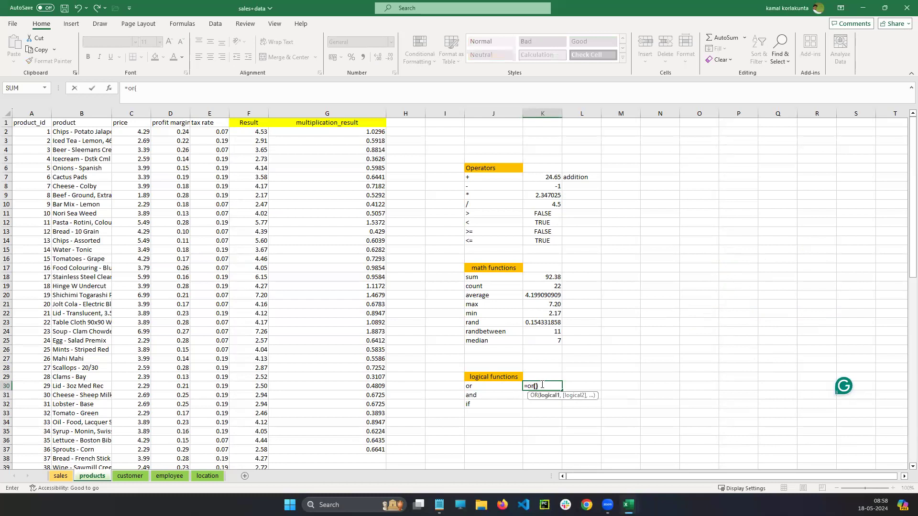
text())
click(536, 387)
text(10>20,10<20)
drag(536, 386, 571, 385)
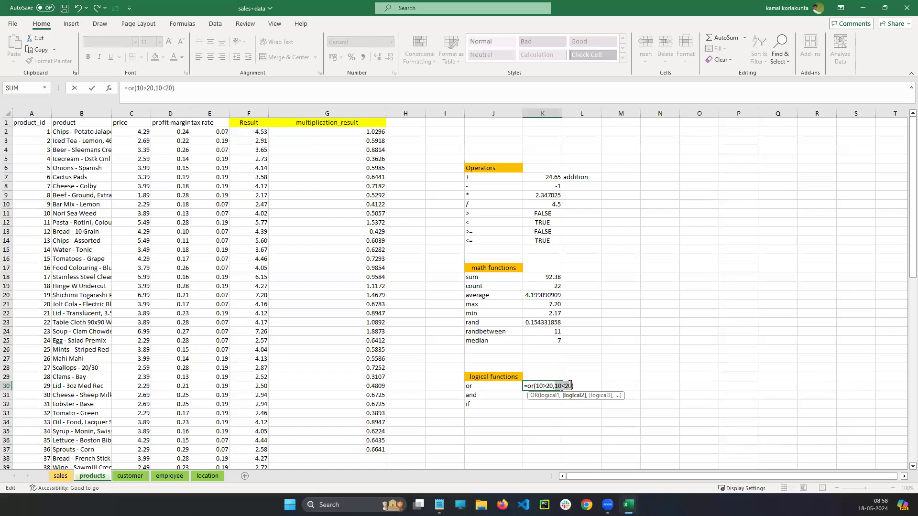
key(Return)
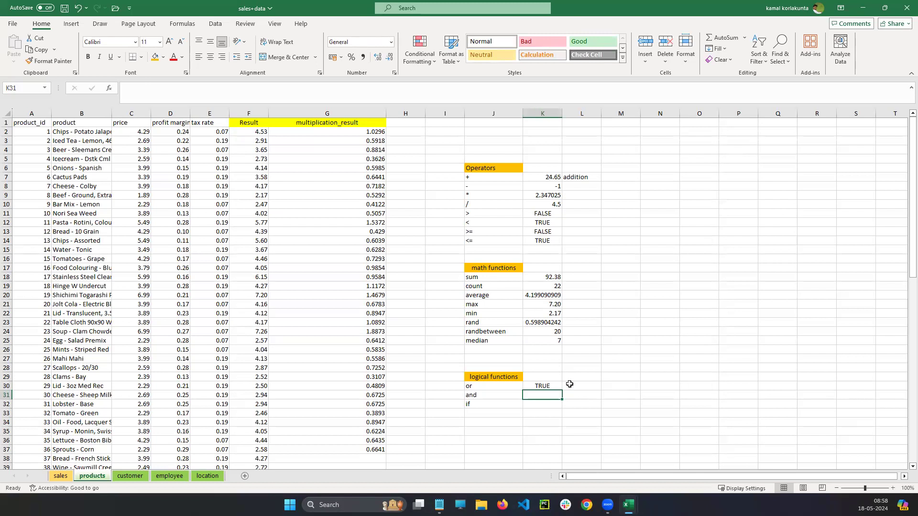
Enter the formula =and(10<9,10>8) in cell K31 beside the and label
double_click(555, 394)
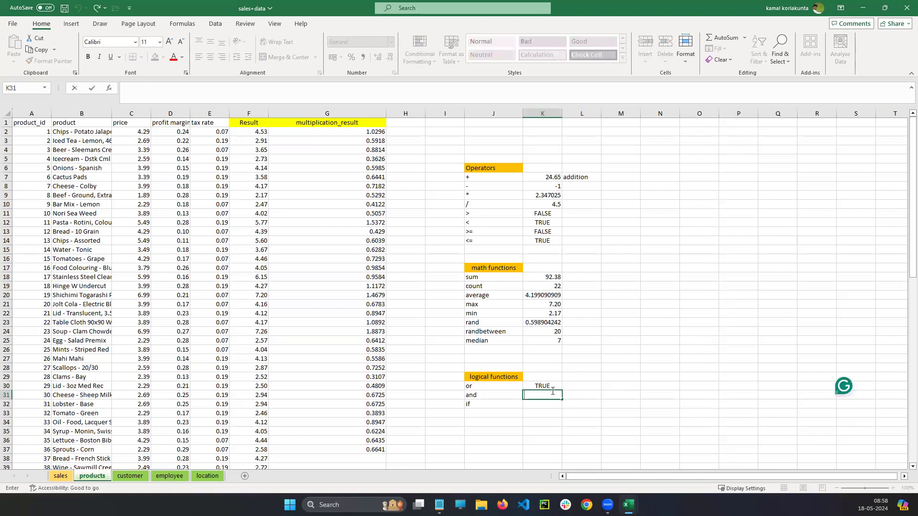
text(=)
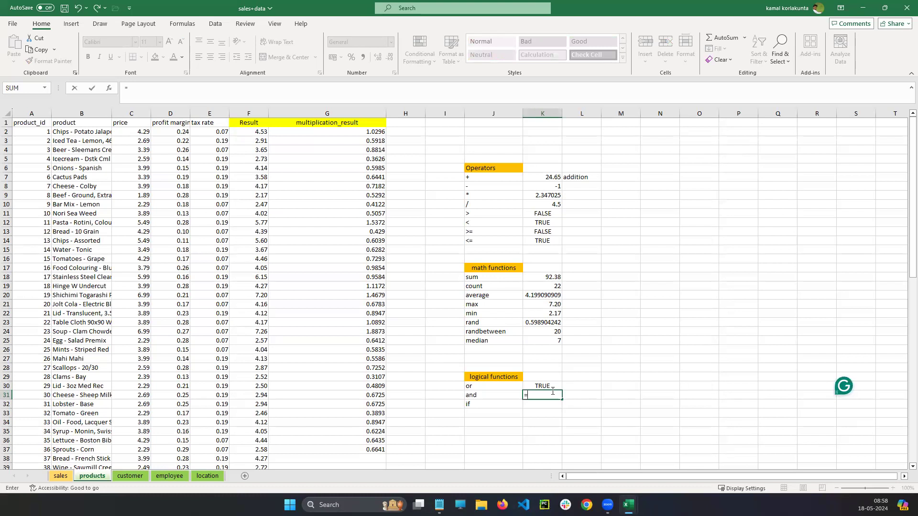
text(and())
click(541, 396)
text(10<9)
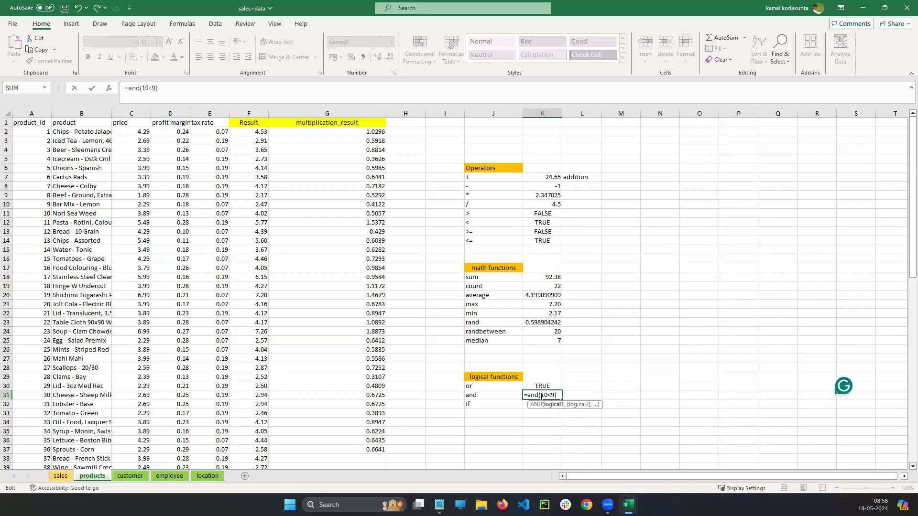
text(,10>8)
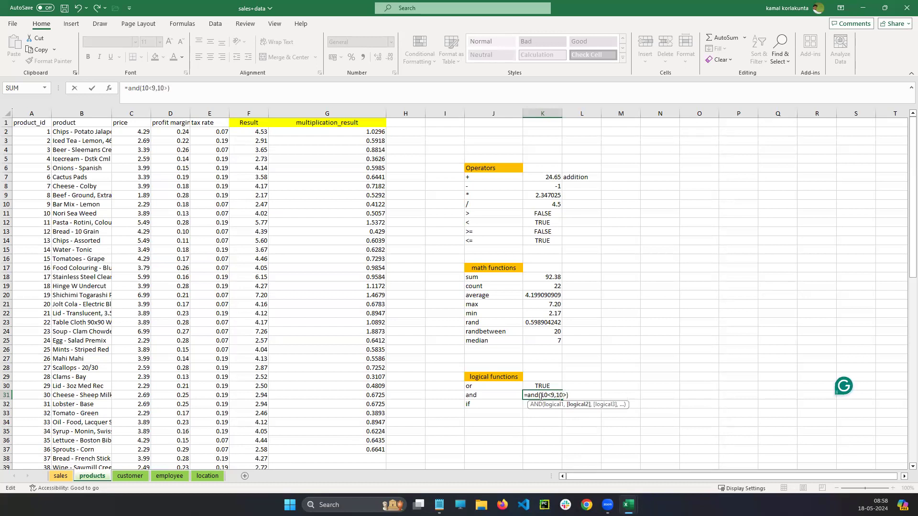
drag(540, 396, 553, 395)
click(568, 395)
key(Return)
Change the first condition of the AND formula in K31 to 10>9
click(557, 395)
double_click(556, 394)
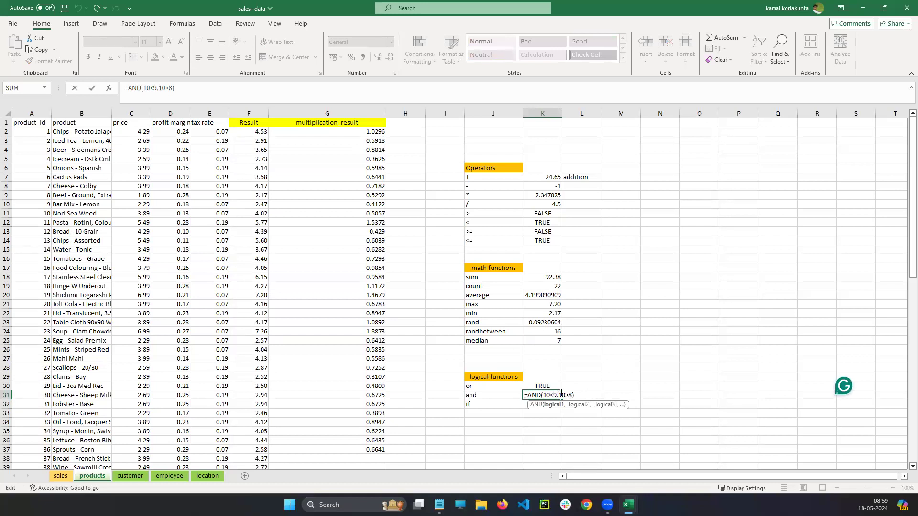
key(BackSpace)
text(>)
key(Return)
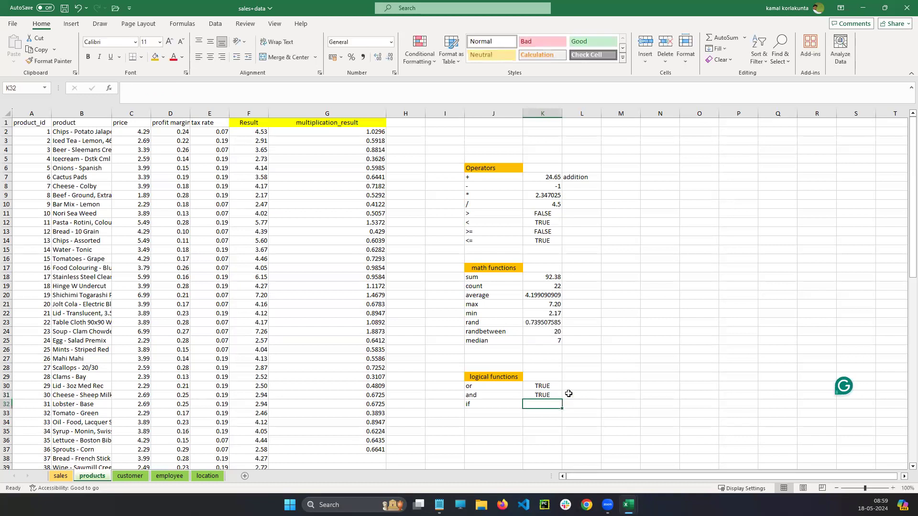
Set the first condition of the AND formula in K31 to 10<9, highlight the second condition, and commit the formula
double_click(544, 396)
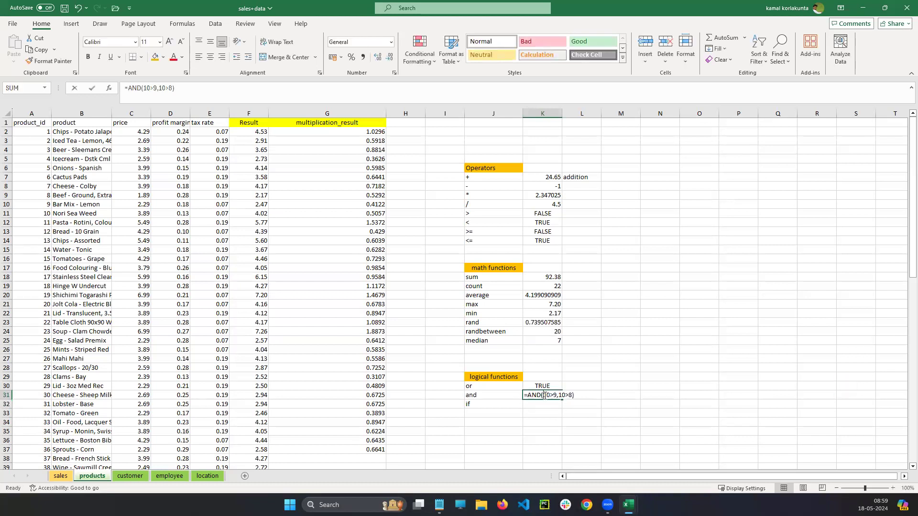
double_click(550, 395)
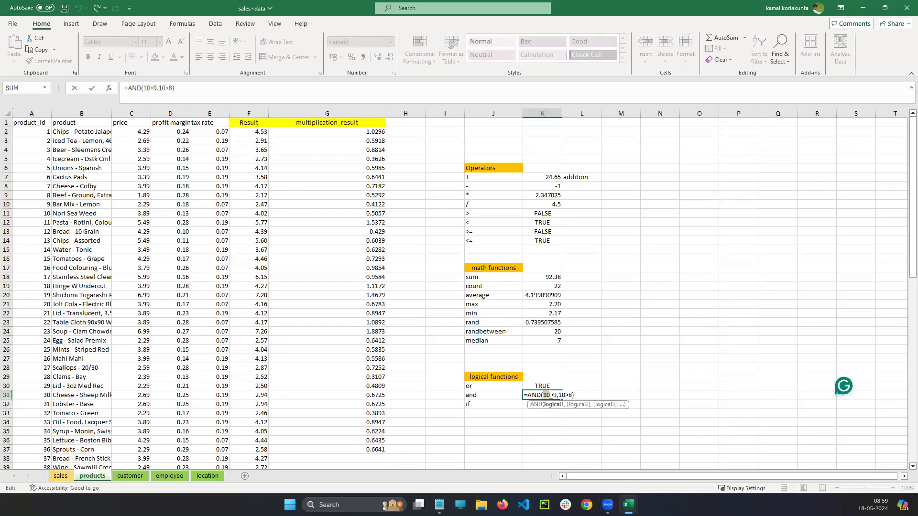
click(555, 395)
key(BackSpace)
text(<)
click(561, 395)
drag(572, 395, 554, 391)
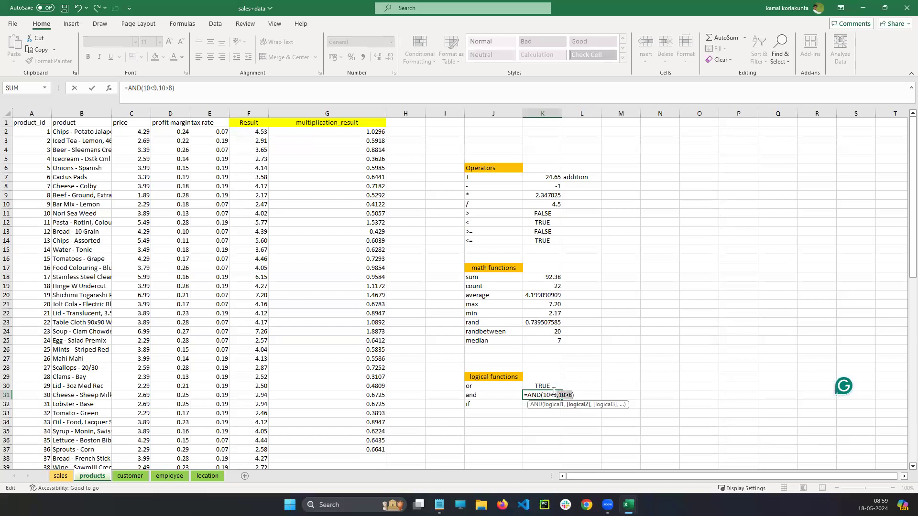
key(Return)
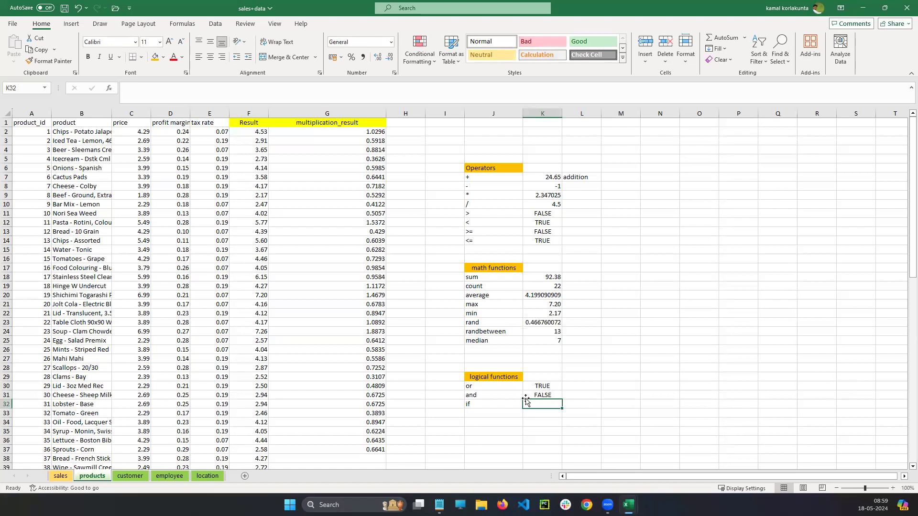
Start an IF formula in cell K32 beside the if label with the logical test 10>7
click(492, 398)
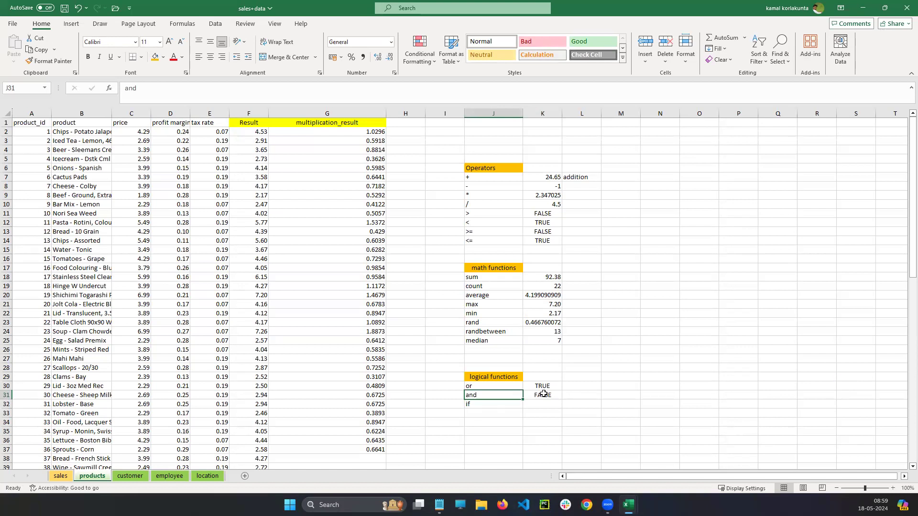
click(492, 405)
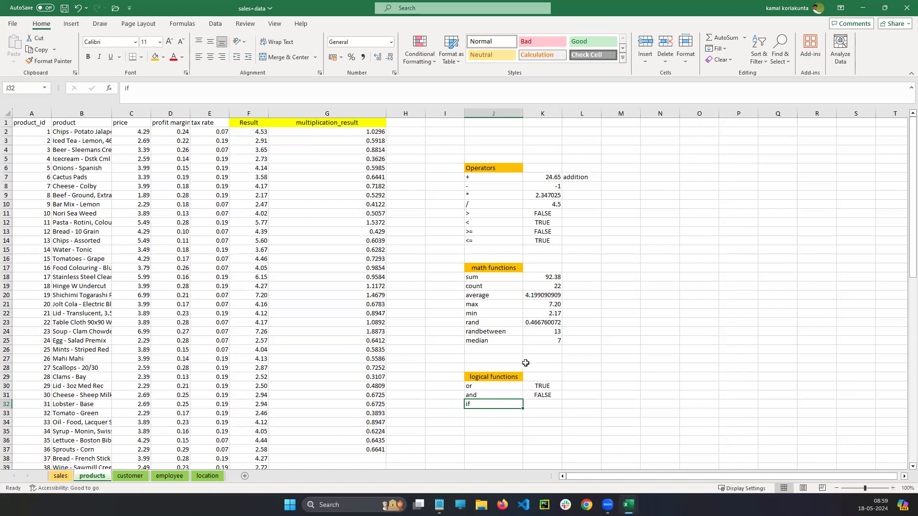
click(546, 406)
text(=)
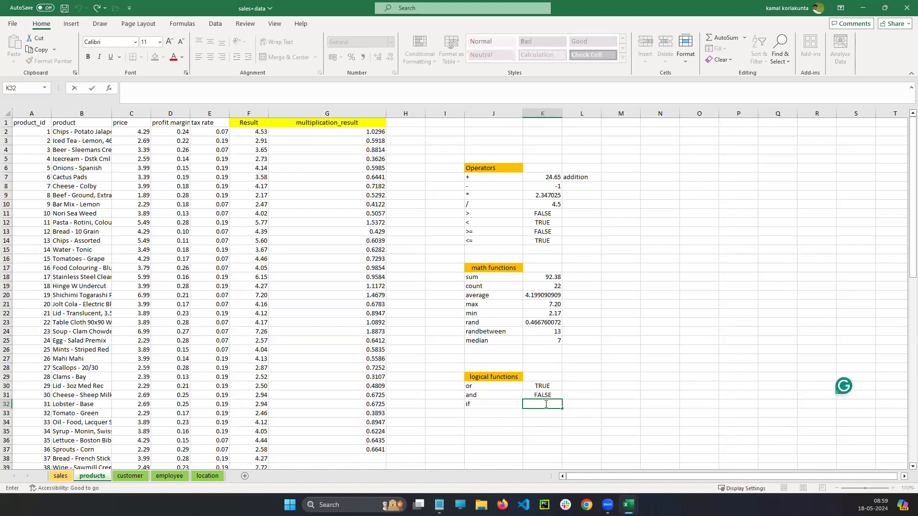
text(if)
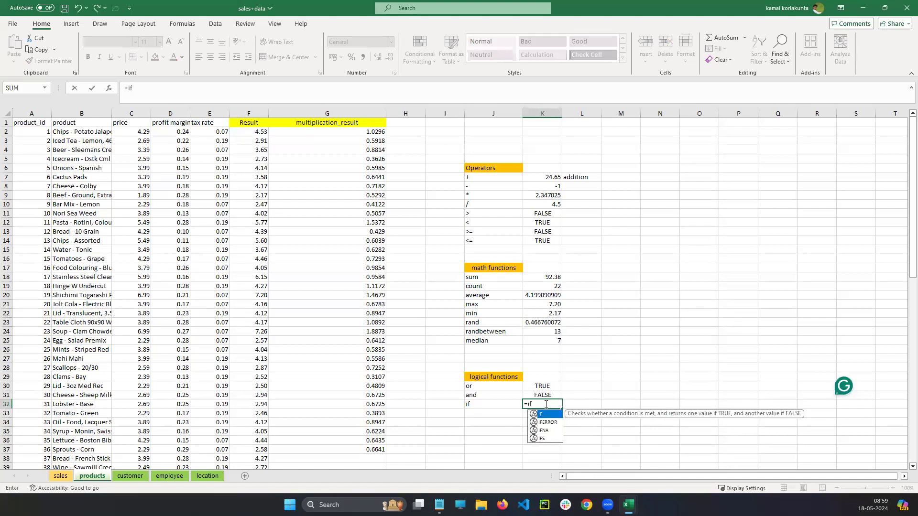
text(())
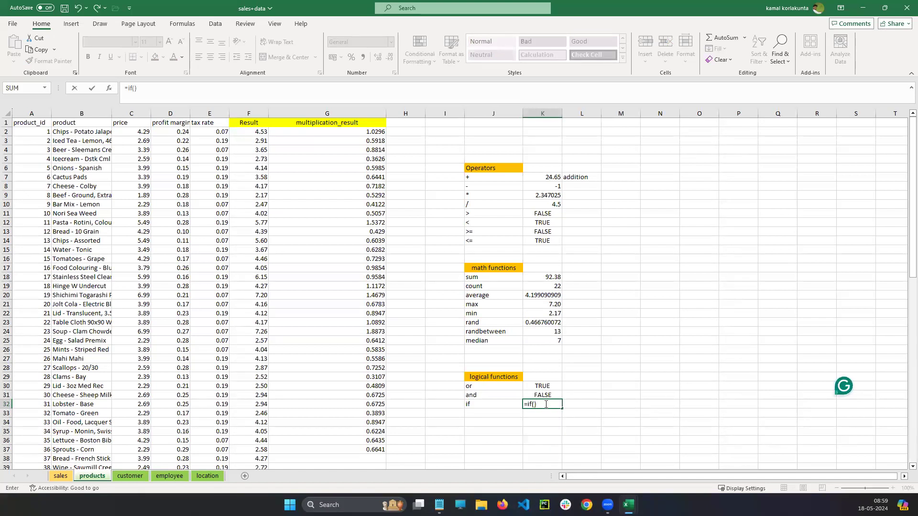
click(534, 404)
scroll(547, 407, down, 1)
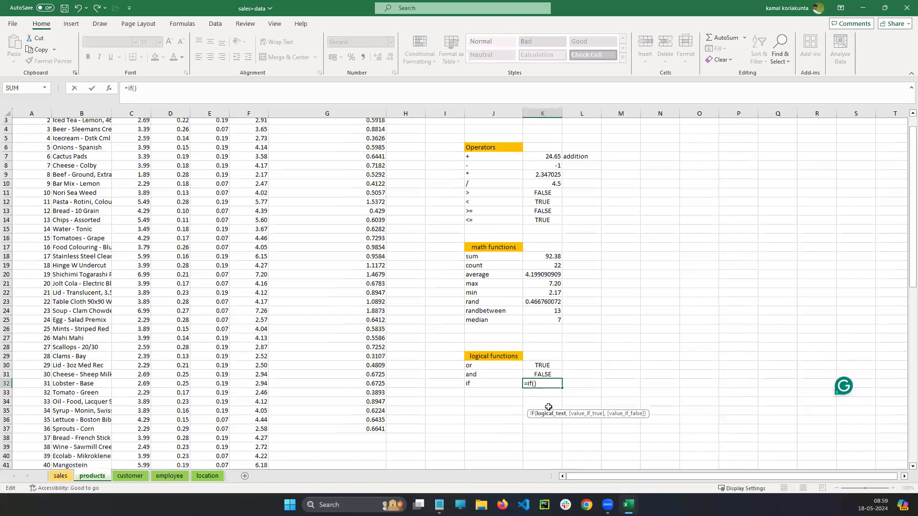
text(10)
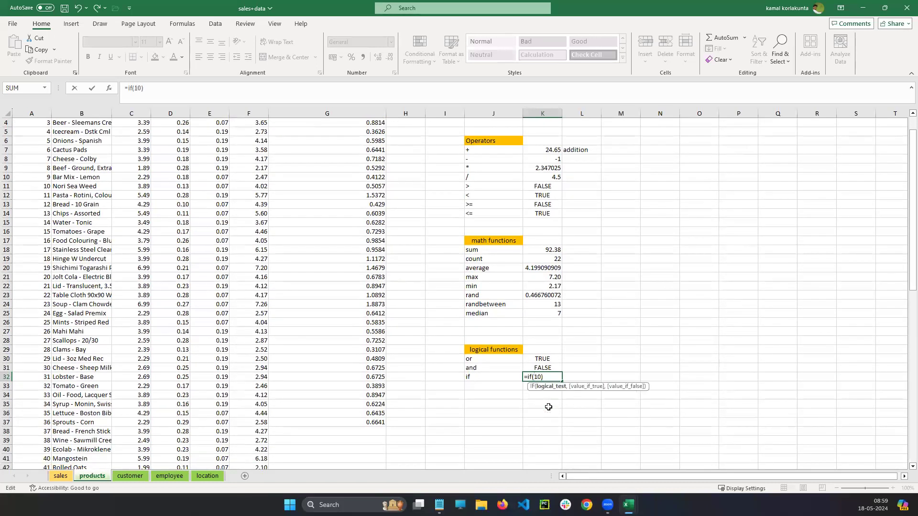
text(>7)
Add "good" as the value if true and "bad" as the value if false in the IF formula
drag(535, 377, 547, 378)
click(549, 377)
text(,"")
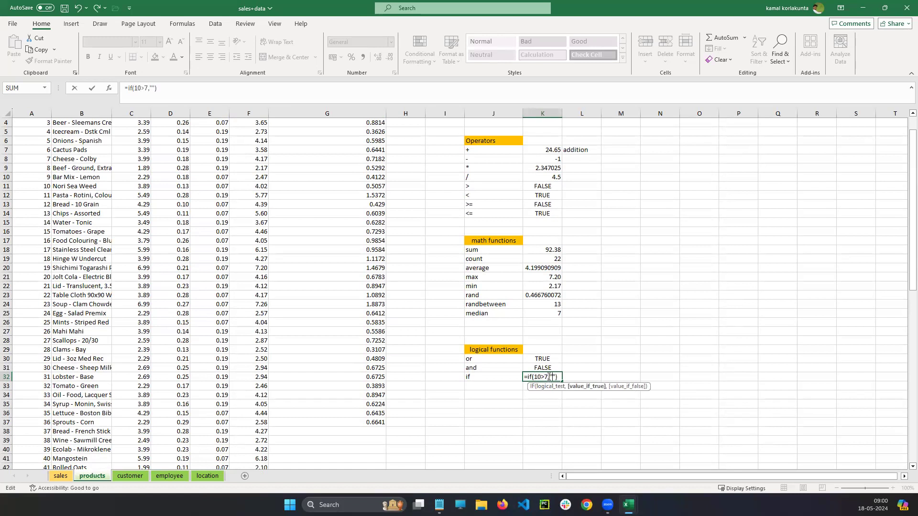
text(good)
text(,"")
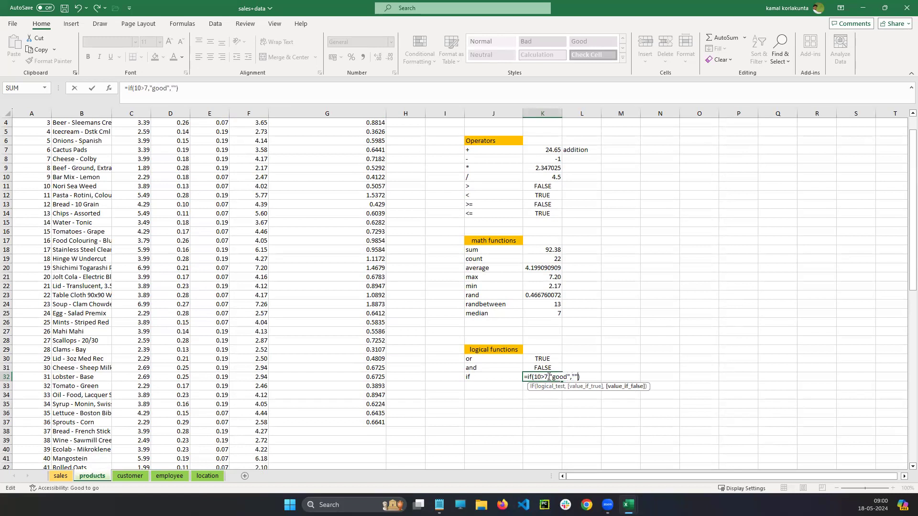
text(bad)
Point out the function name, logical test and return values in the IF formula, and commit it to K32
double_click(529, 377)
double_click(539, 377)
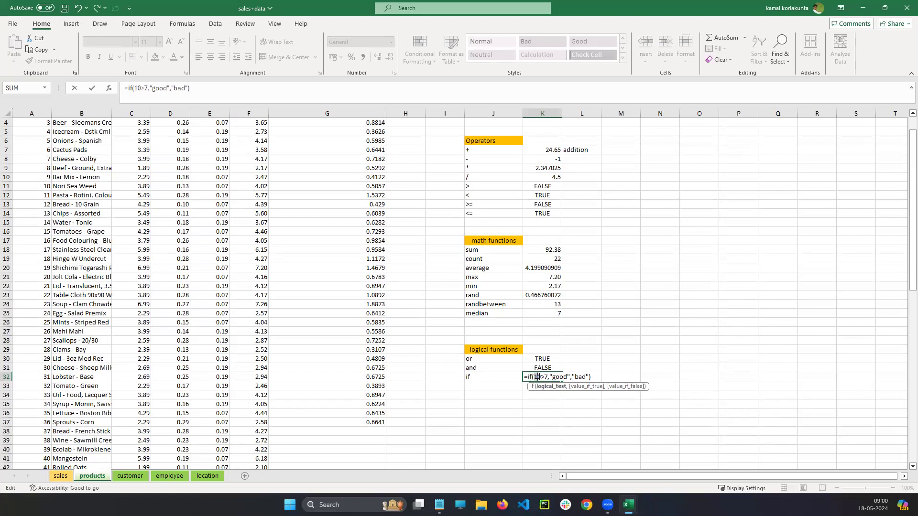
drag(542, 377, 546, 377)
click(543, 378)
drag(565, 377, 592, 378)
click(595, 378)
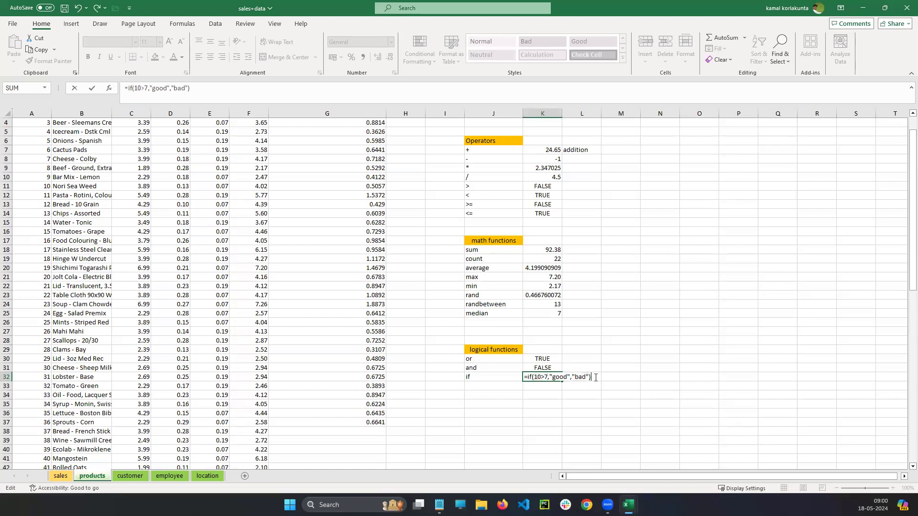
key(Return)
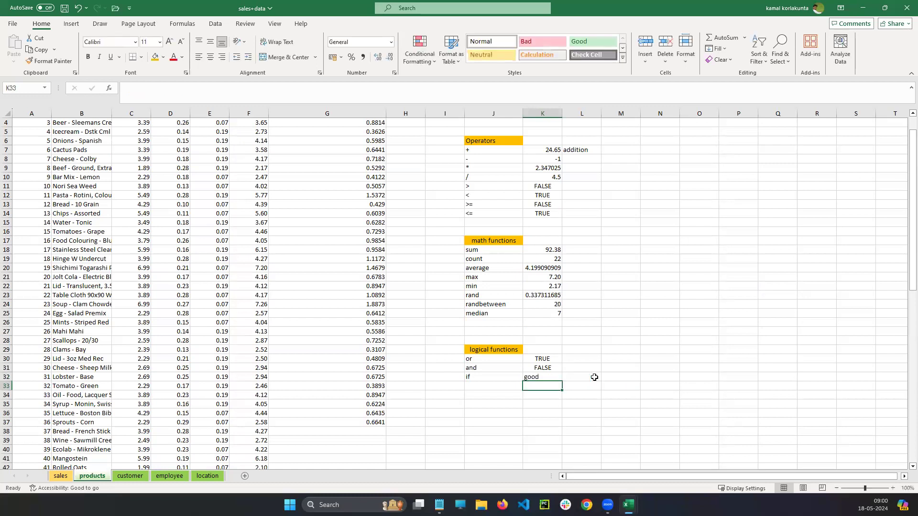
Change the logical test of the IF formula in K32 to 10<7, highlight its arguments, and commit the formula
double_click(552, 377)
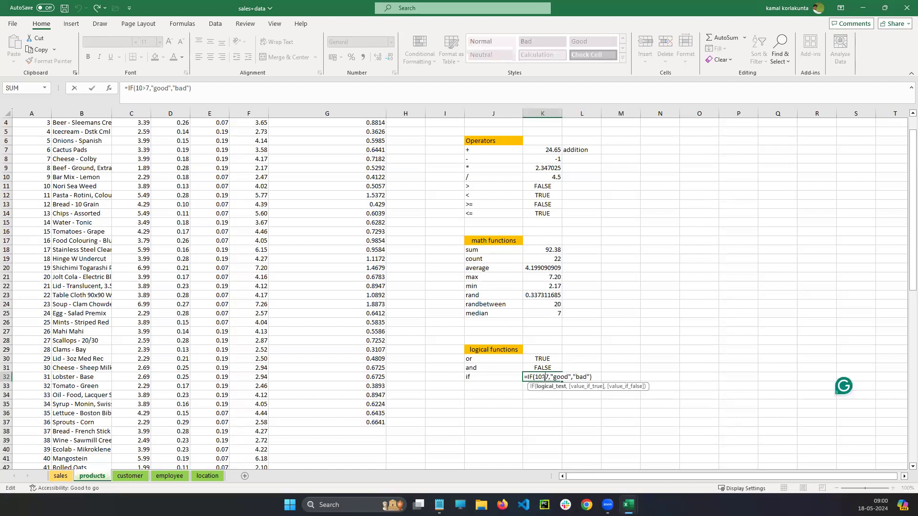
click(545, 378)
key(BackSpace)
text(<)
drag(534, 379, 549, 378)
click(551, 378)
double_click(560, 378)
double_click(579, 378)
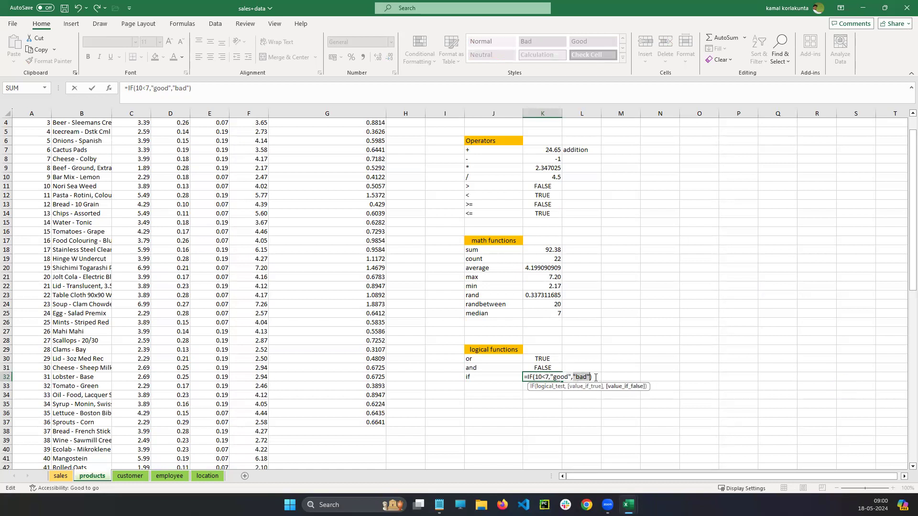
click(599, 378)
key(Return)
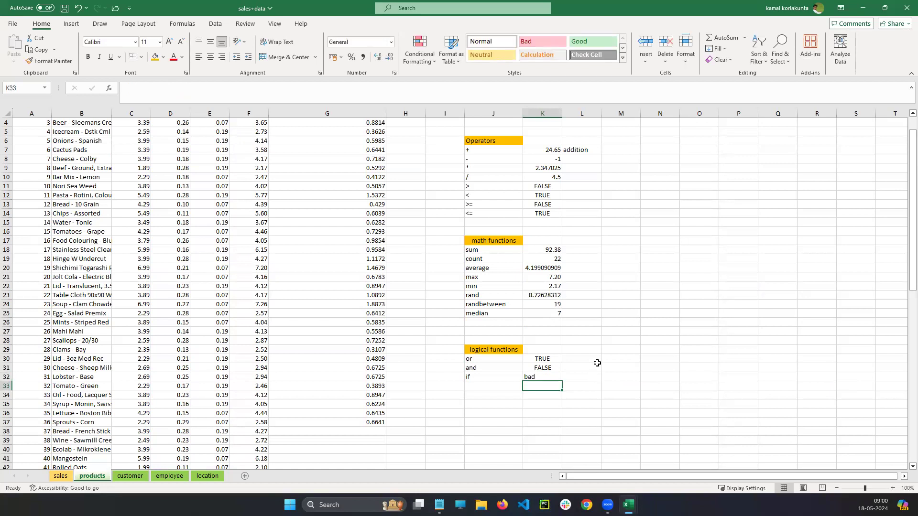
Select cell H2 and draw a red rectangle around the Result and multiplication_result columns, rows 1 to 37
drag(905, 235, 904, 185)
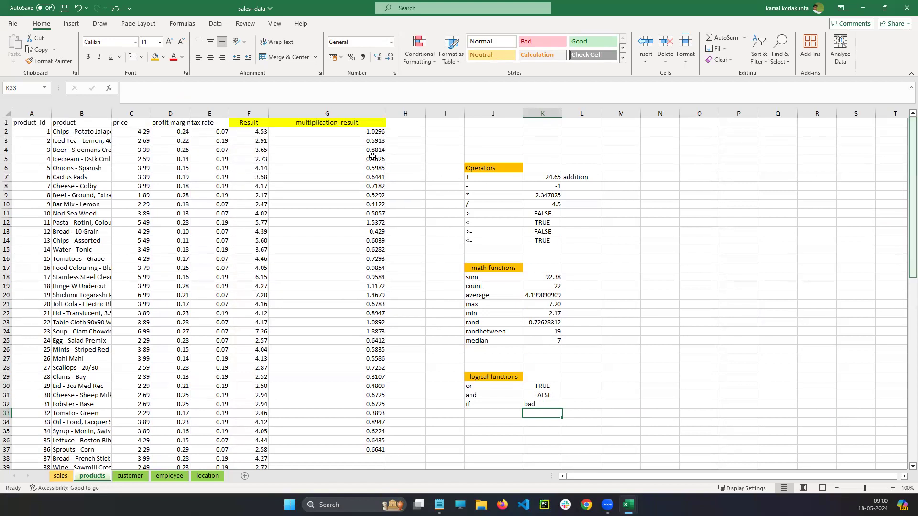
click(406, 133)
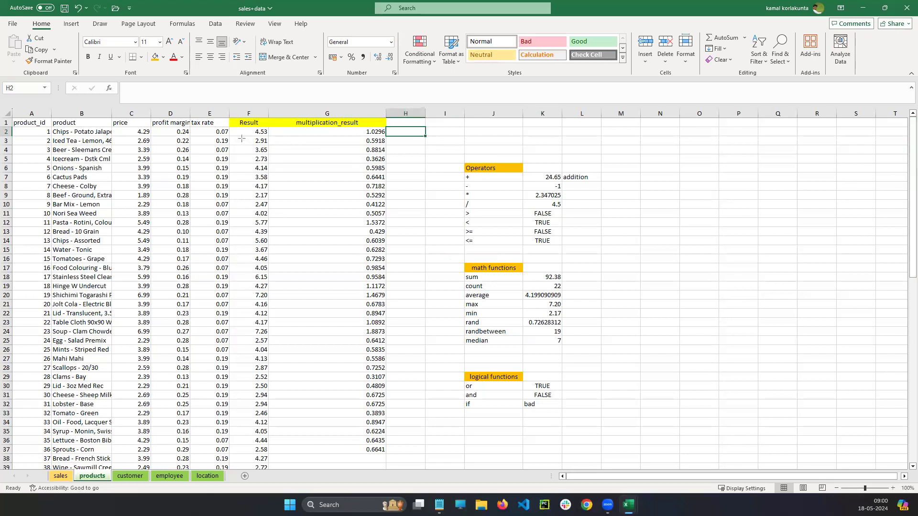
drag(230, 117, 367, 234)
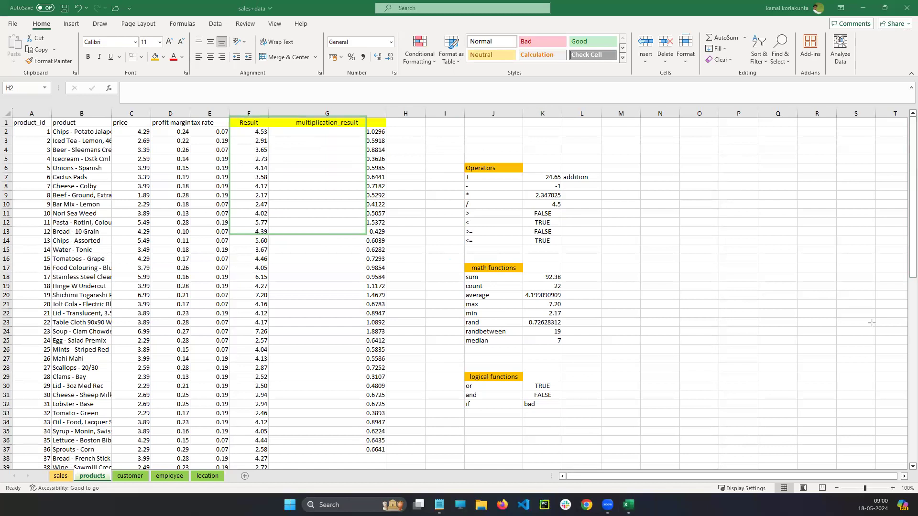
drag(230, 117, 388, 455)
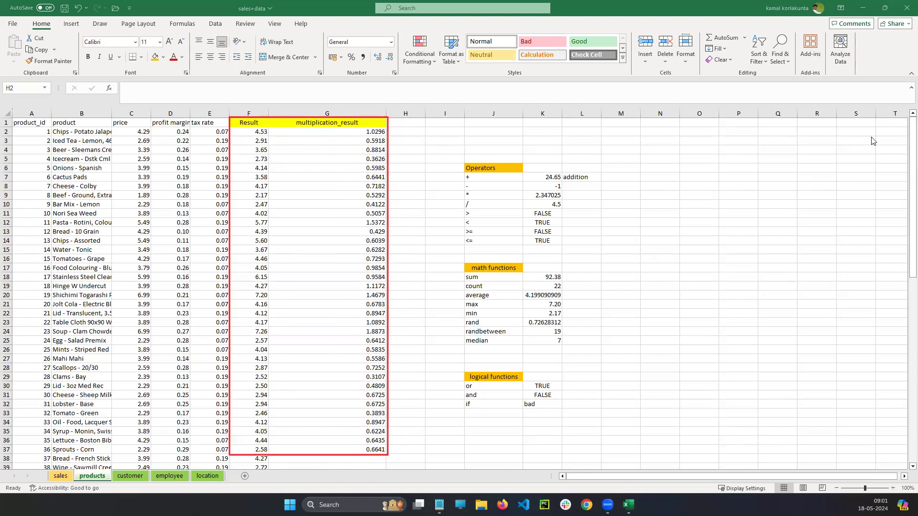
click(425, 110)
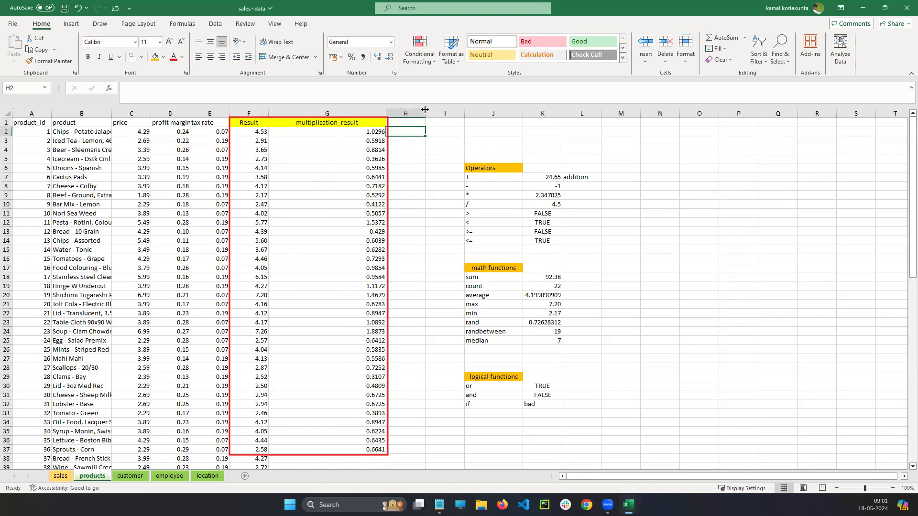
Widen column H and enter the header "Logical Functions" in cell H1
drag(425, 109, 534, 109)
click(427, 114)
click(429, 123)
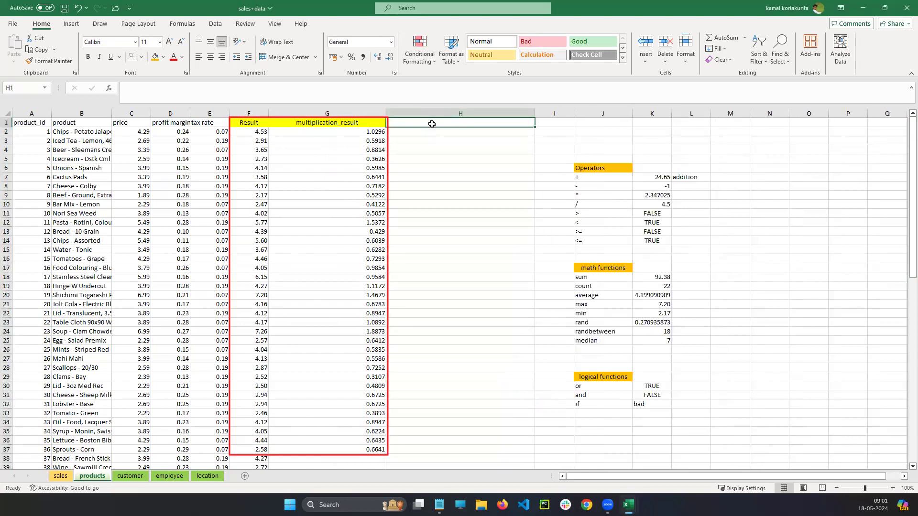
double_click(432, 124)
click(485, 204)
double_click(444, 124)
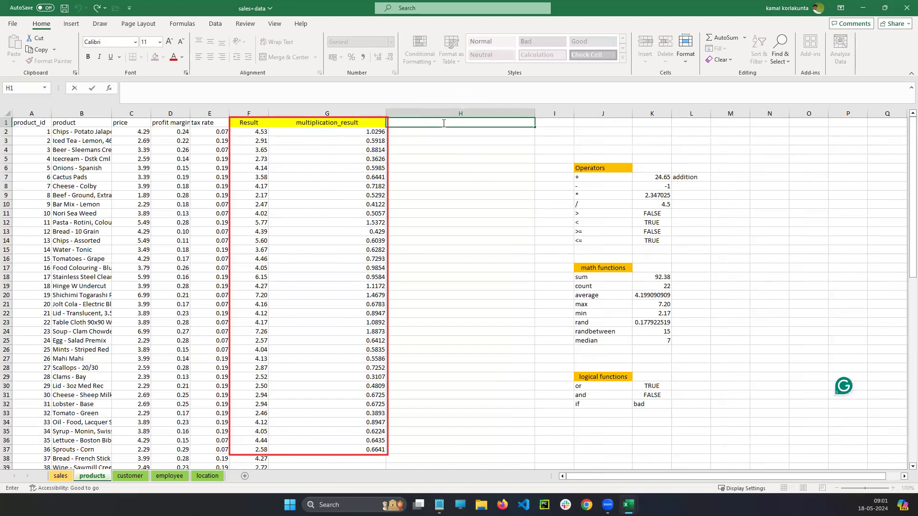
text(Logical Functions)
key(ctrl+Return)
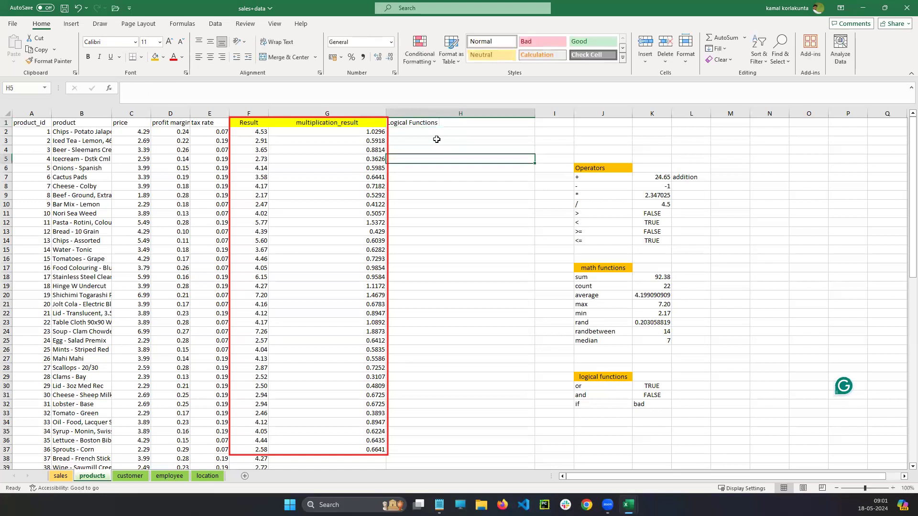
Center the H1 header, turn on text wrapping for it, and fill the cell with yellow
click(211, 57)
click(277, 42)
click(155, 57)
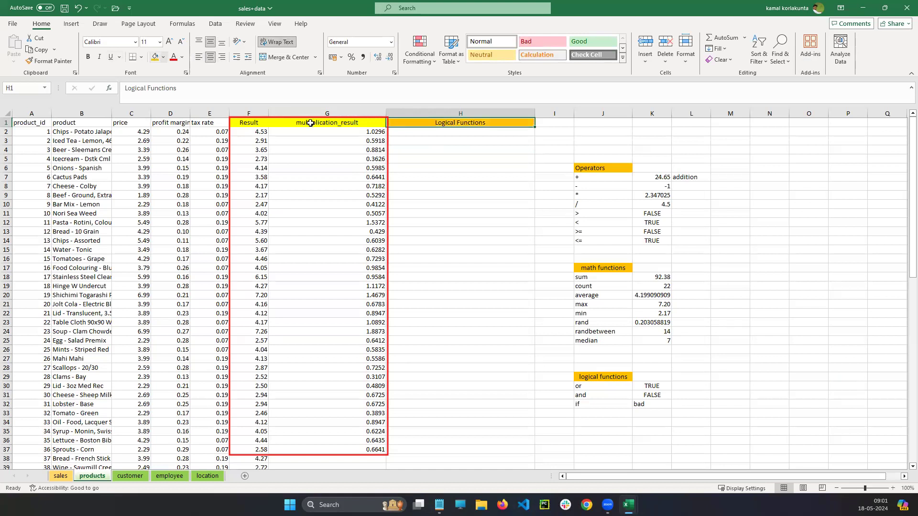
click(163, 57)
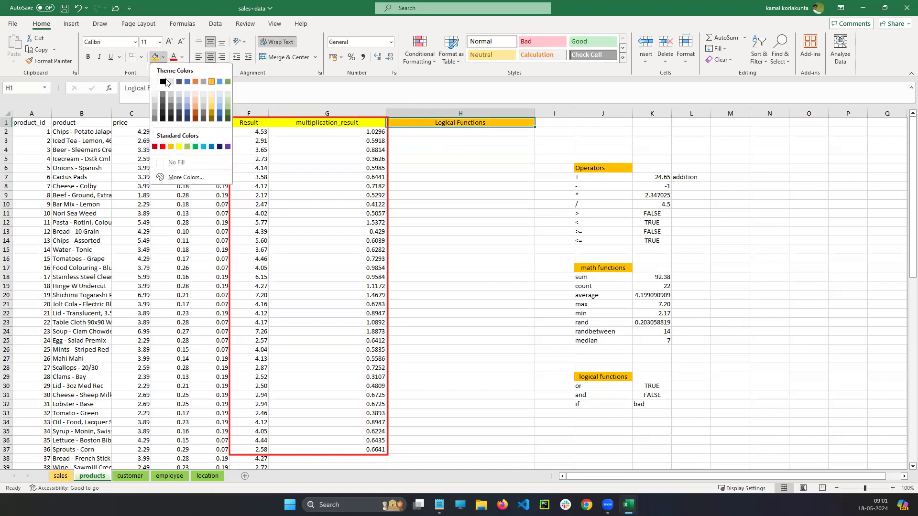
click(178, 147)
Start an OR formula in H2 with F2>G2 as its first condition, followed by a comma
double_click(423, 132)
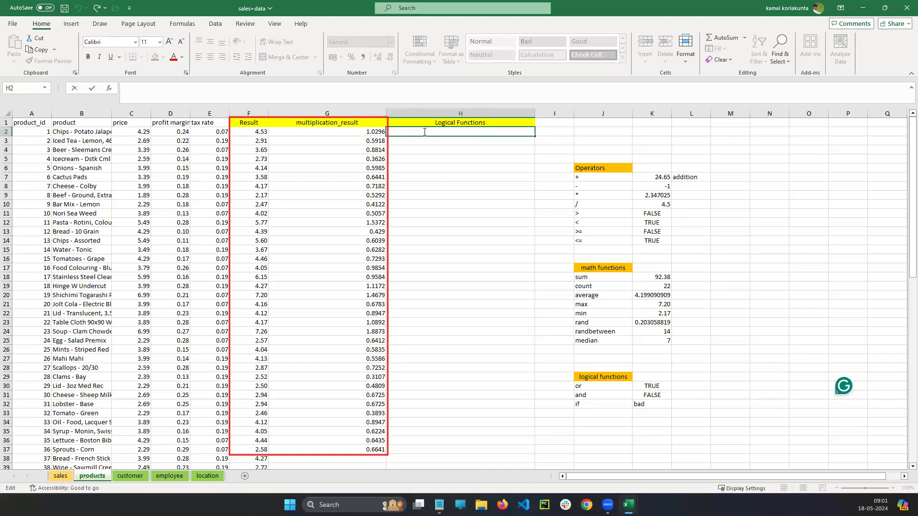
text(=o)
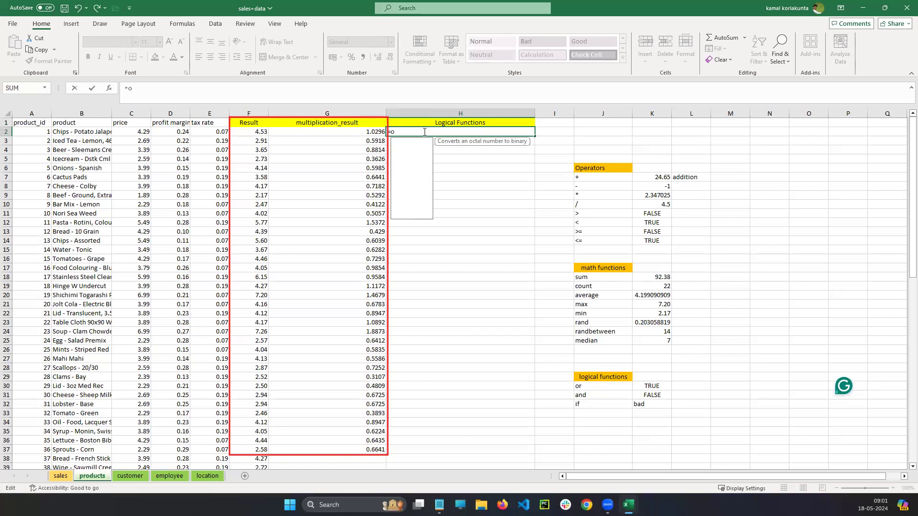
text(r())
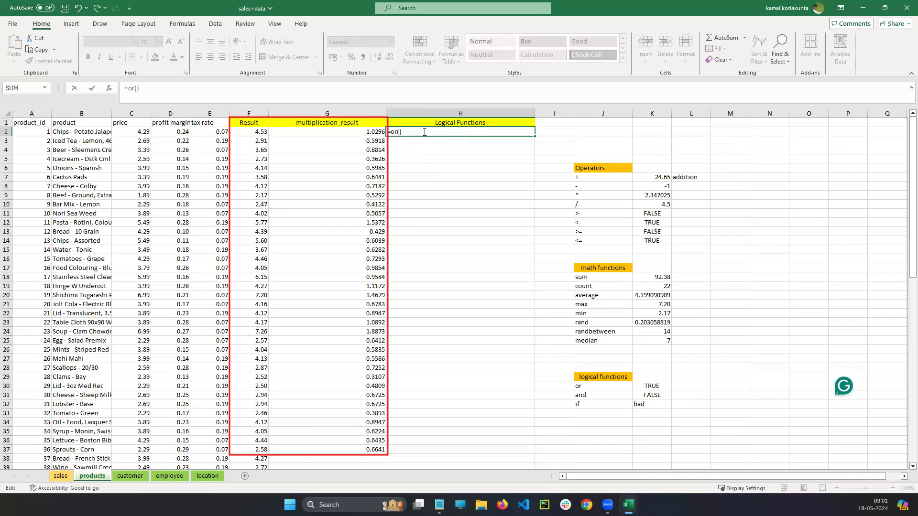
click(402, 132)
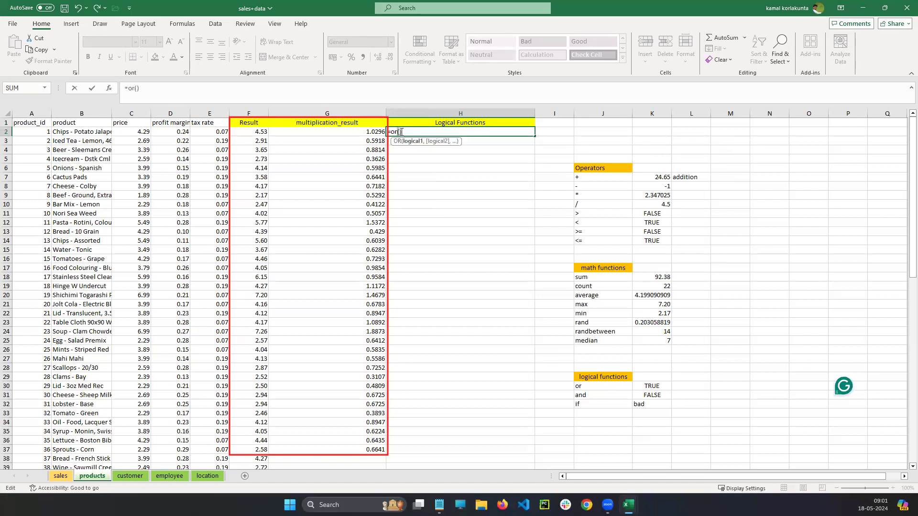
click(258, 139)
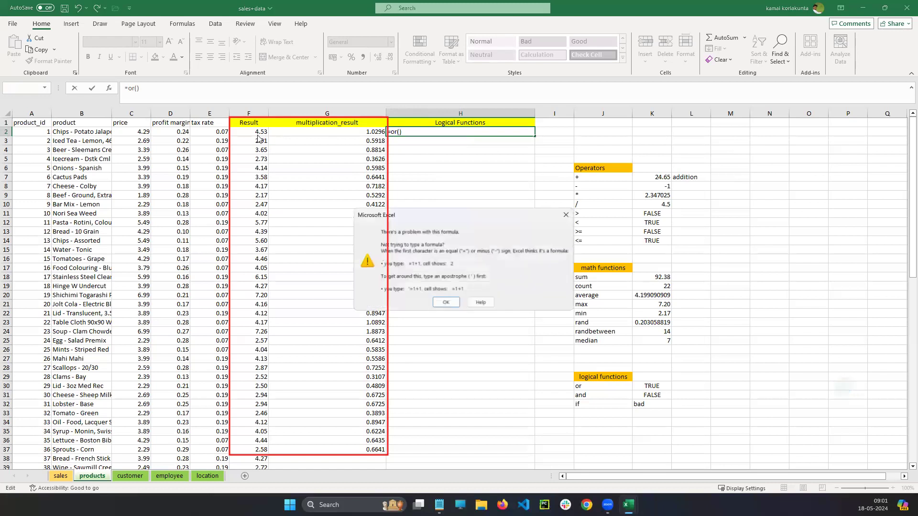
click(565, 215)
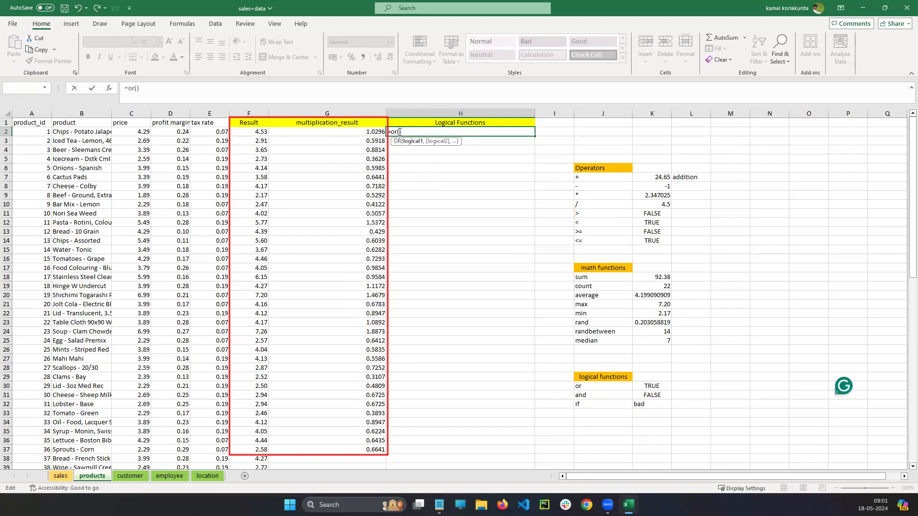
click(263, 131)
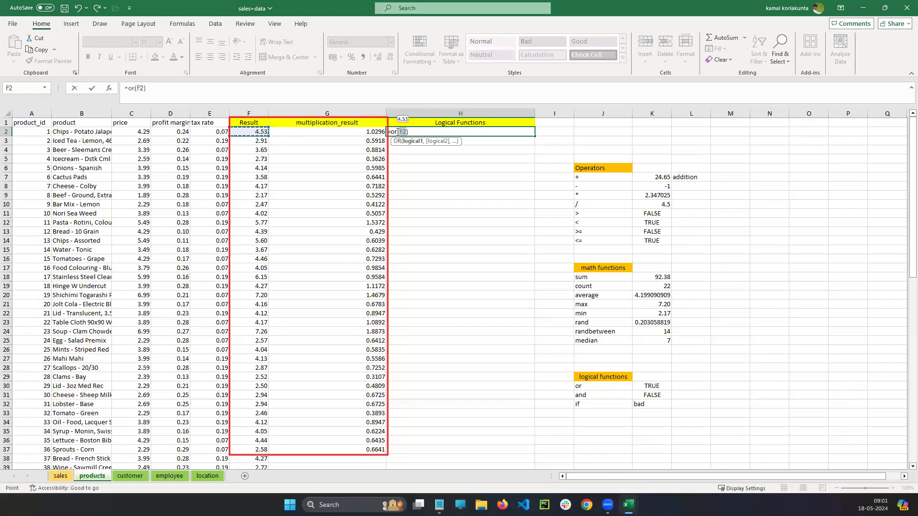
click(407, 132)
text(>)
click(377, 134)
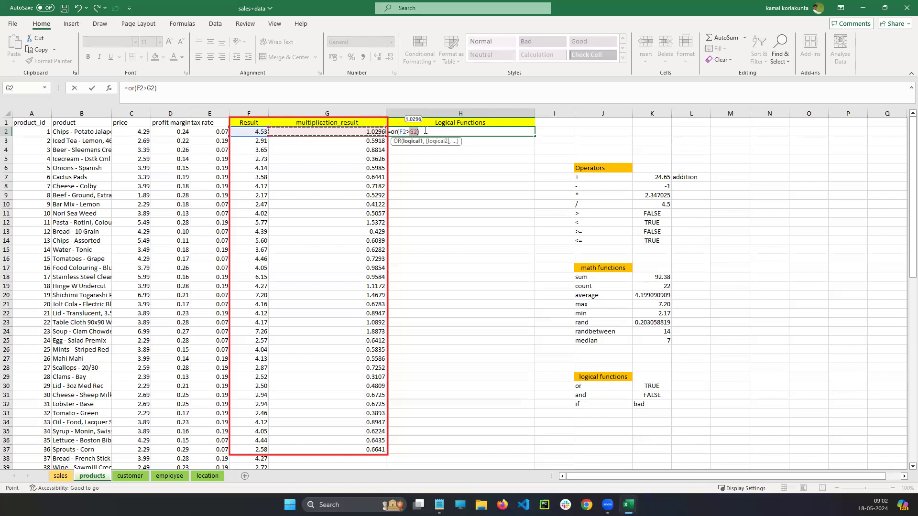
text(,)
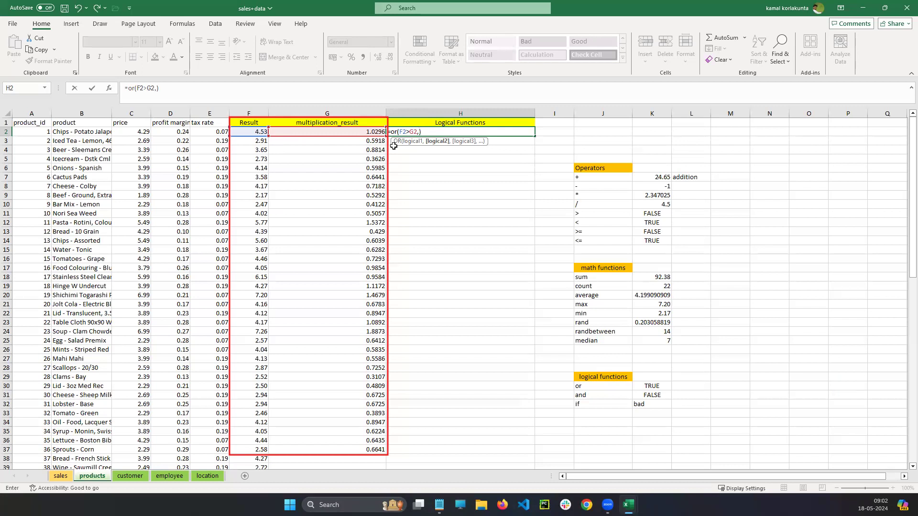
Erase the unfinished OR formula from H2
key(BackSpace)
key(BackSpace)
key(BackSpace)
key(BackSpace)
key(BackSpace)
key(BackSpace)
key(BackSpace)
key(BackSpace)
key(BackSpace)
key(BackSpace)
click(447, 179)
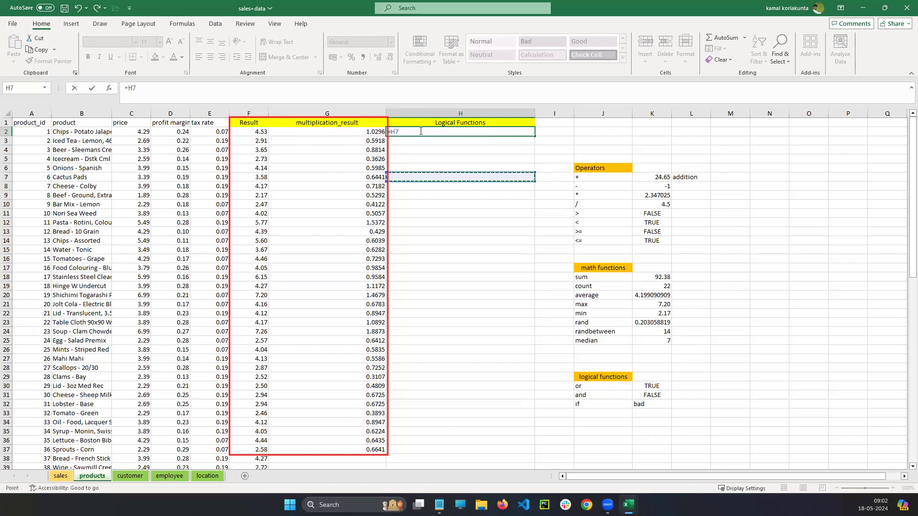
key(BackSpace)
key(BackSpace)
key(BackSpace)
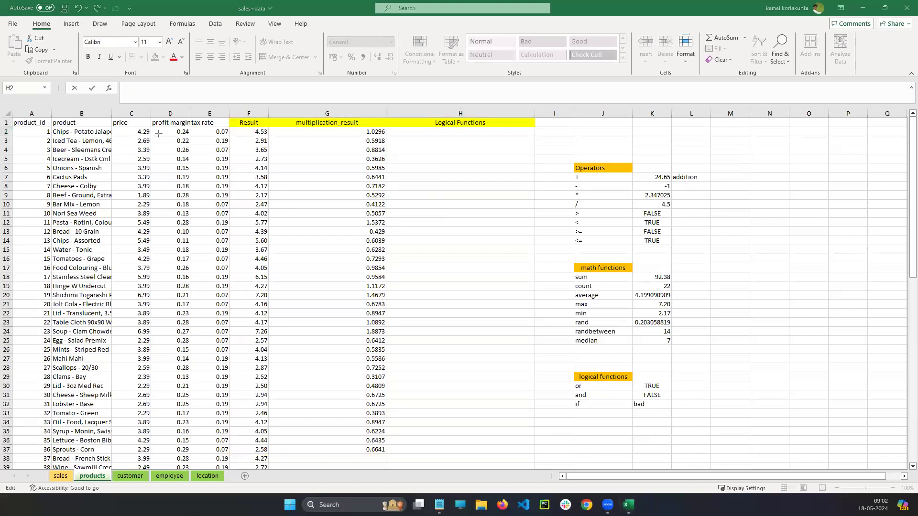
Outline the price, profit margin and tax rate columns with a red rectangle through row 7, and clear the annotation
mouse_move(112, 120)
mouse_down()
mouse_move(135, 158)
mouse_move(221, 159)
mouse_up()
mouse_move(111, 115)
mouse_down()
mouse_move(135, 186)
mouse_move(241, 251)
mouse_move(233, 354)
mouse_move(233, 183)
mouse_up()
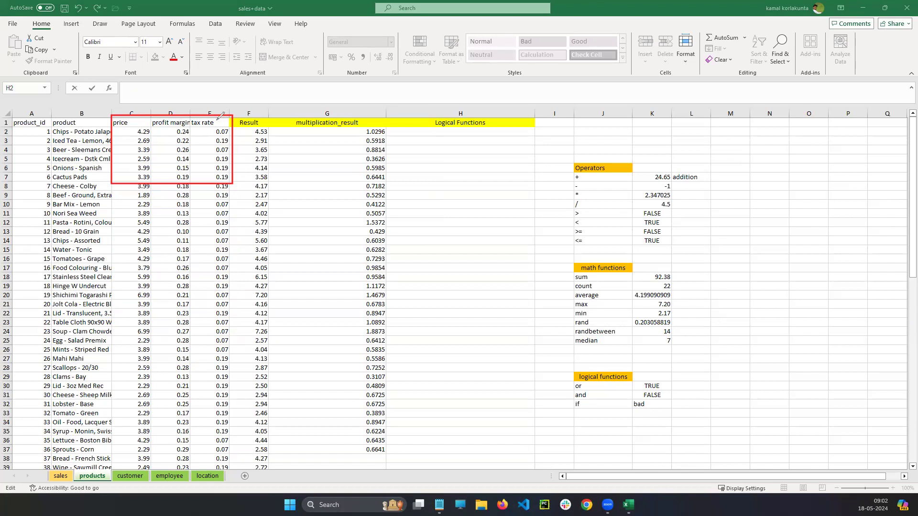
drag(145, 126, 150, 127)
click(857, 313)
key(Escape)
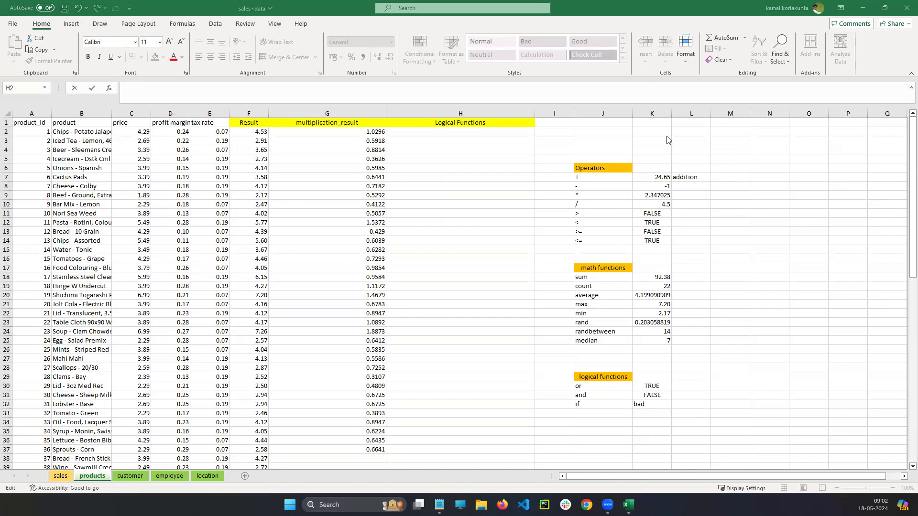
click(735, 123)
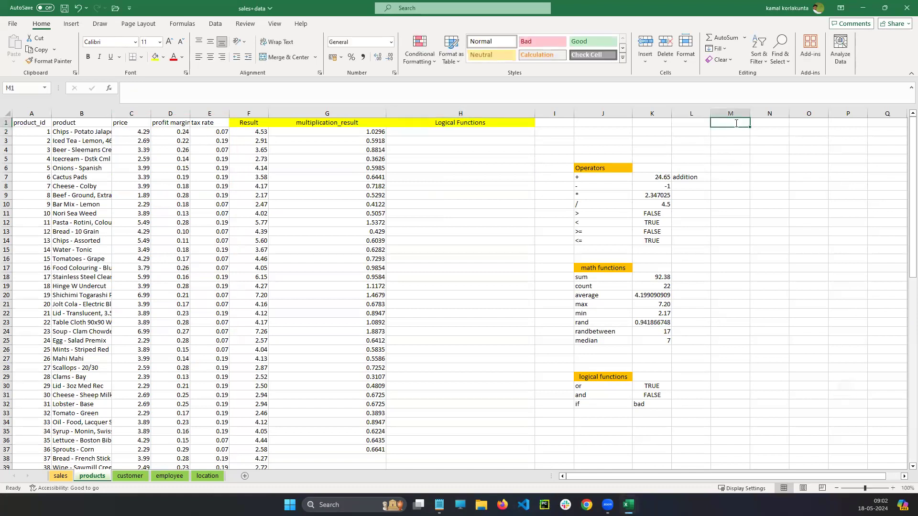
double_click(736, 124)
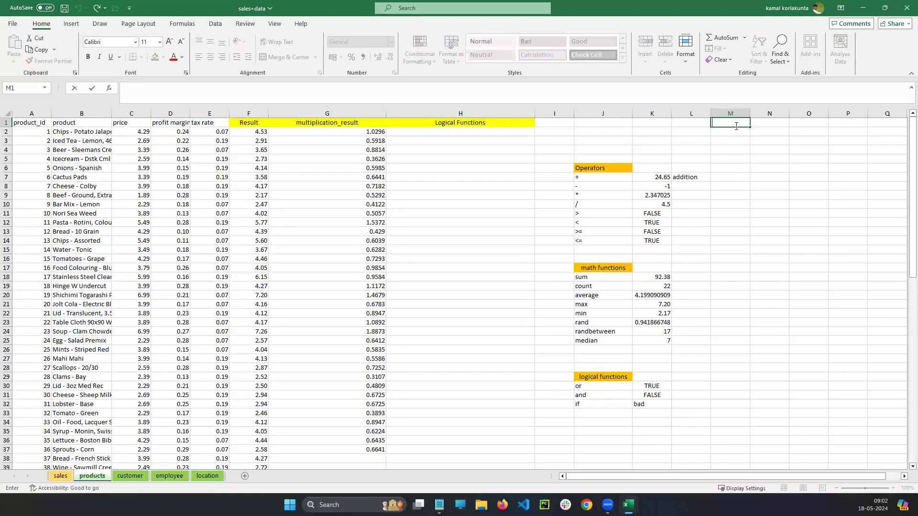
click(466, 136)
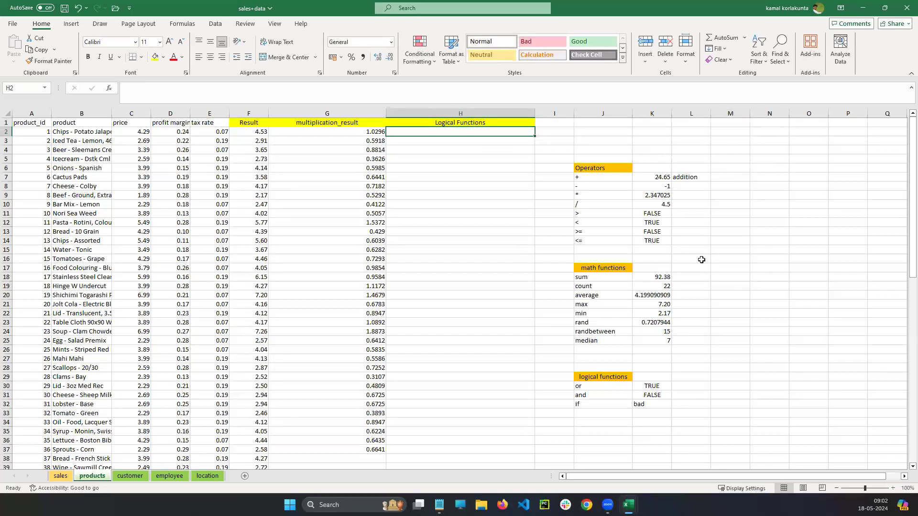
Enter 5 in cell M19 and 6 in cell M20, in the empty area beside the math functions
scroll(698, 249, right, 10)
scroll(580, 238, left, 7)
scroll(293, 373, down, 4)
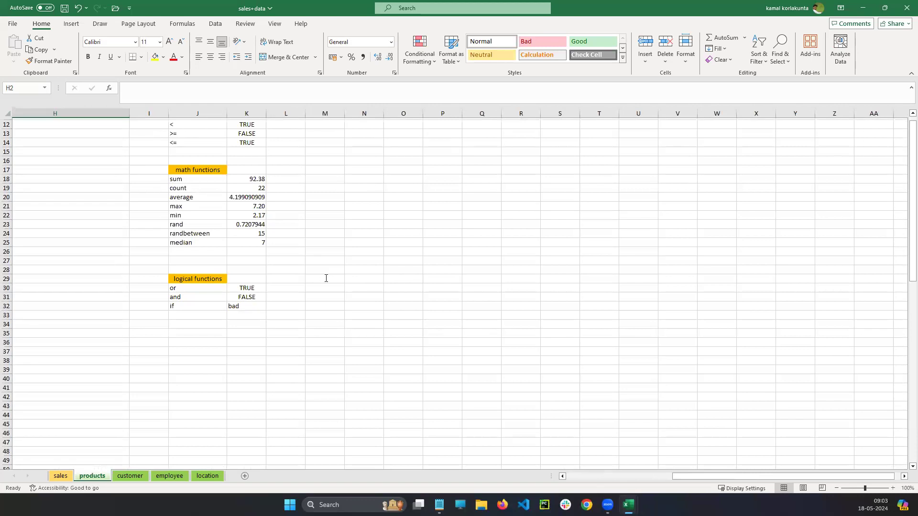
click(286, 197)
double_click(325, 197)
click(403, 197)
click(364, 188)
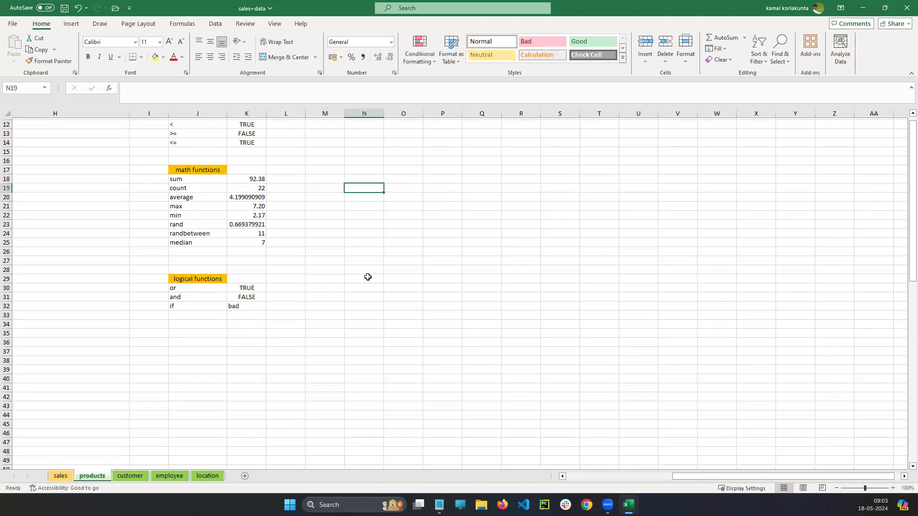
double_click(322, 278)
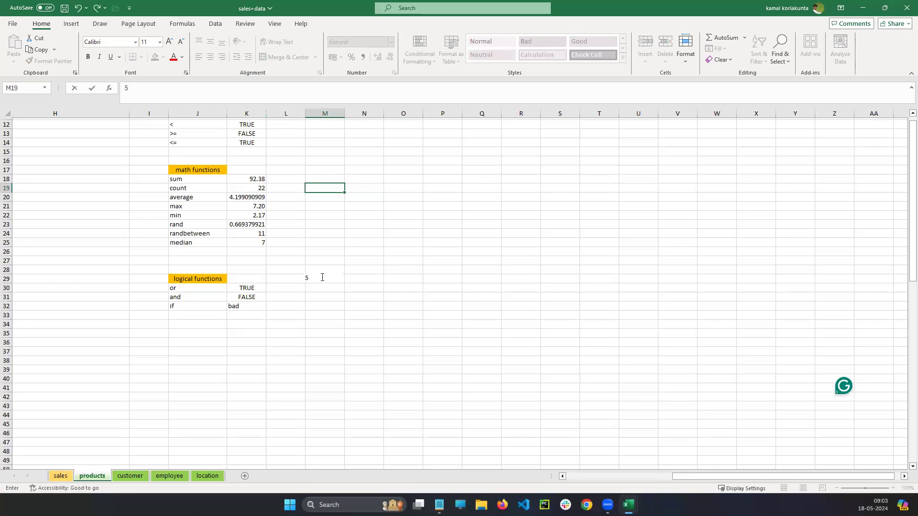
key(Return)
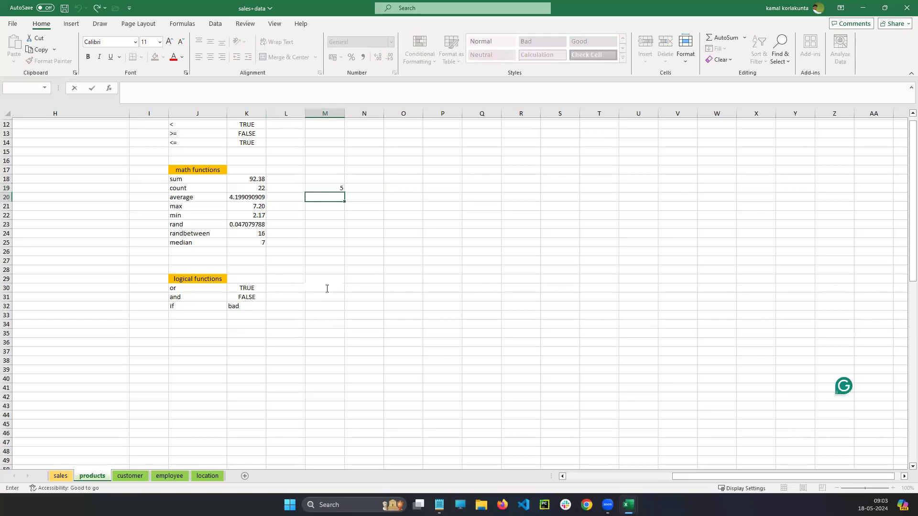
key(Up)
key(Up)
key(Up)
key(Up)
key(Up)
key(Up)
key(Up)
key(Up)
key(Up)
key(Up)
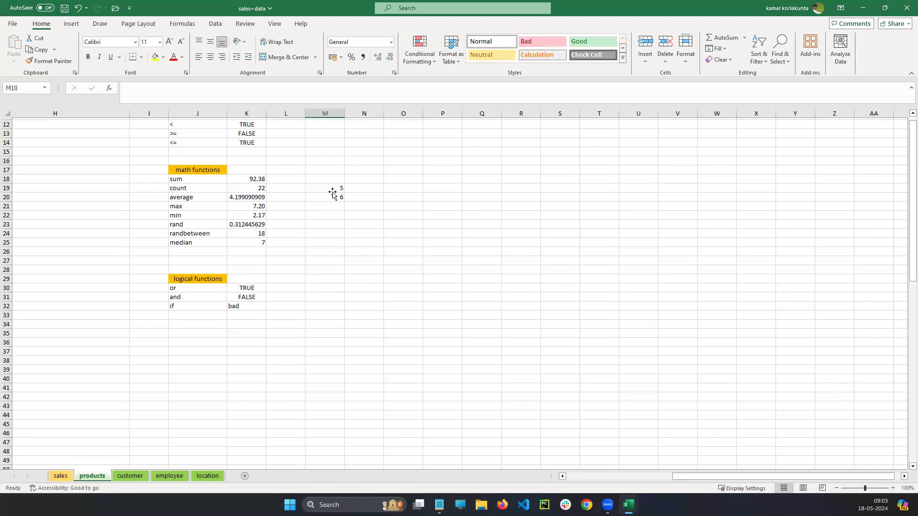
Fill the value in M20 down to M22, and undo the fill
drag(682, 479, 564, 478)
click(735, 288)
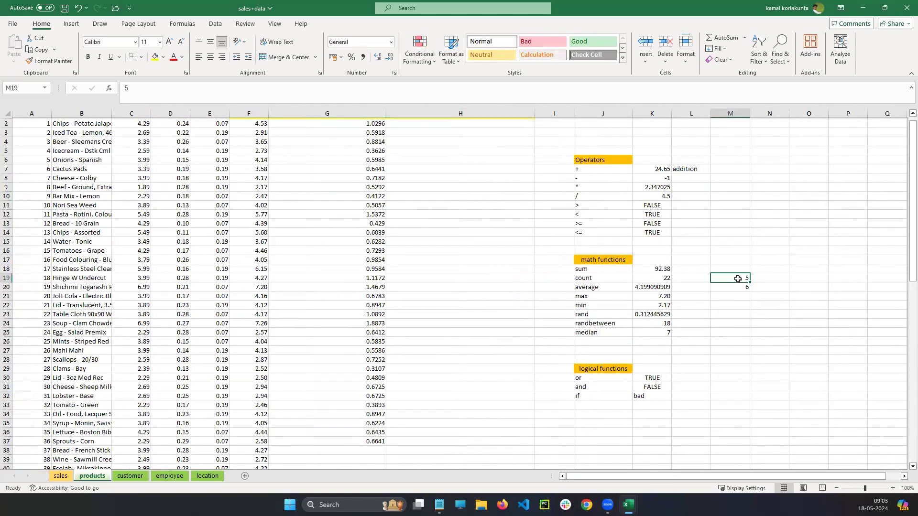
click(737, 298)
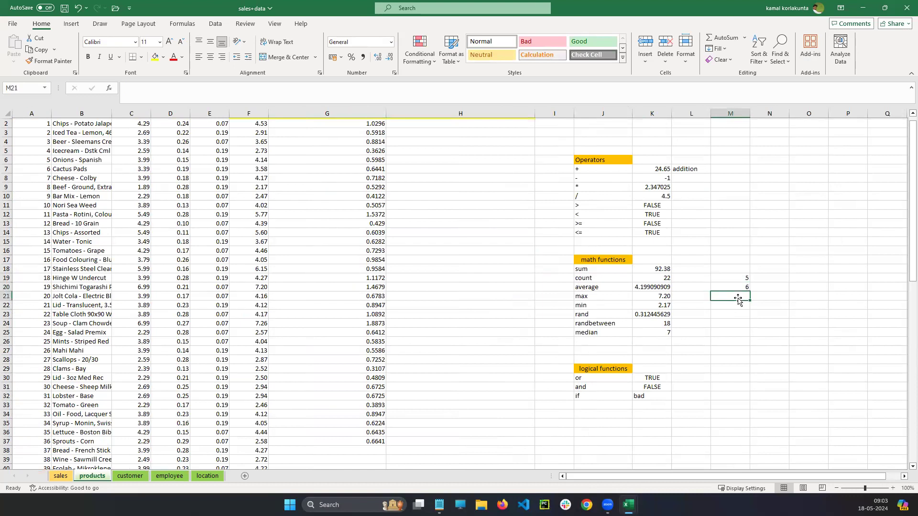
click(736, 285)
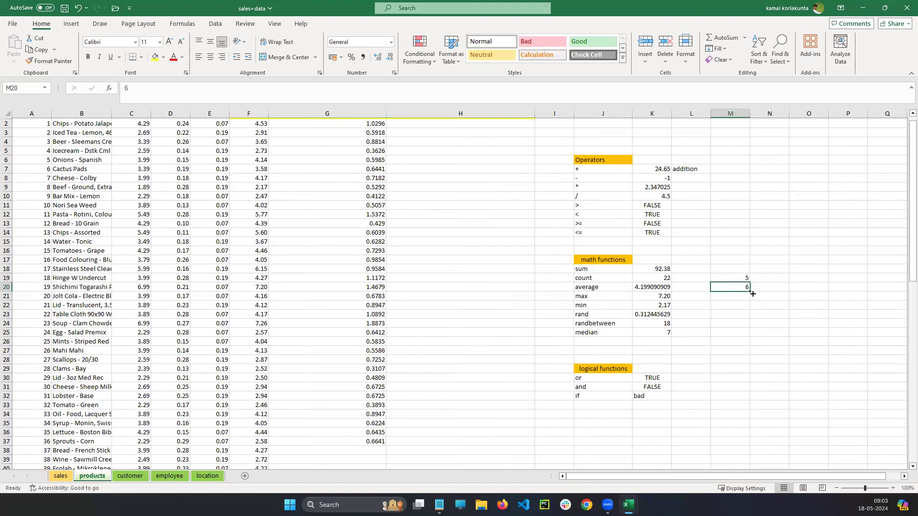
drag(749, 289, 749, 308)
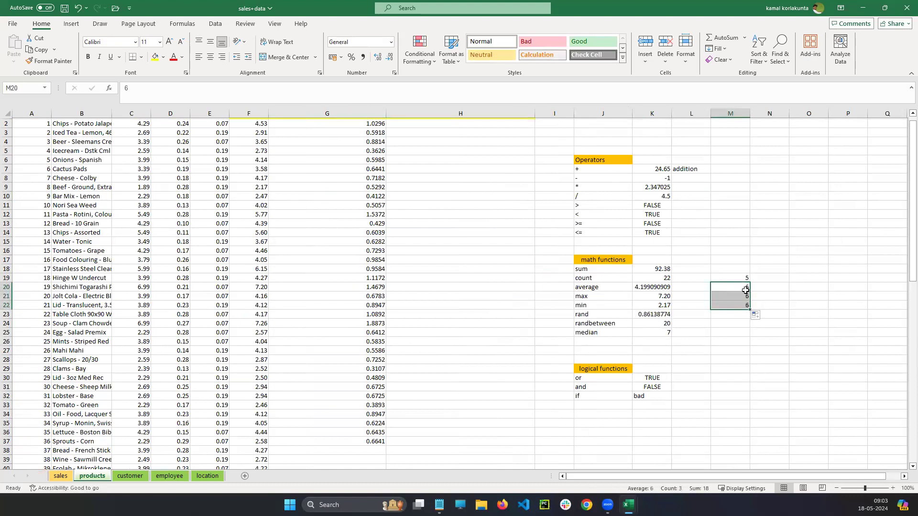
key(ctrl+z)
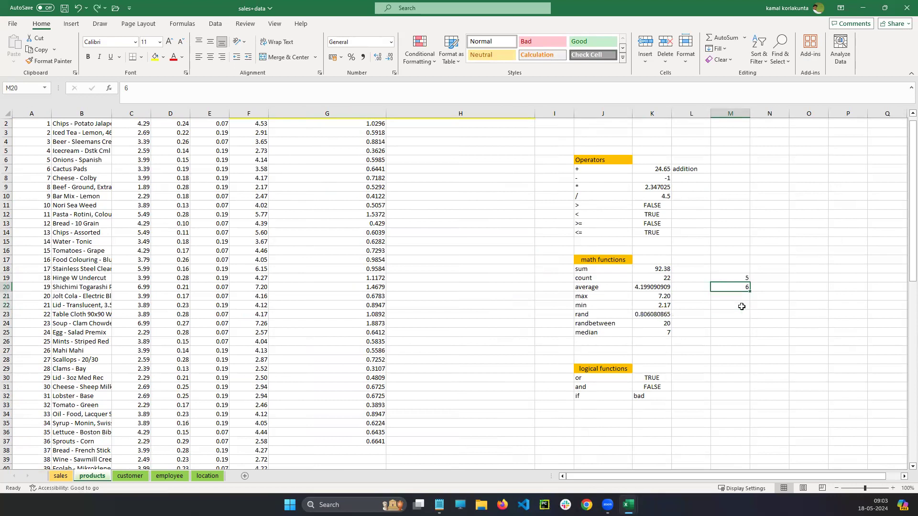
Try to select M19 and M20 together, fill the value in M19 down over M20, and undo the fill
click(739, 280)
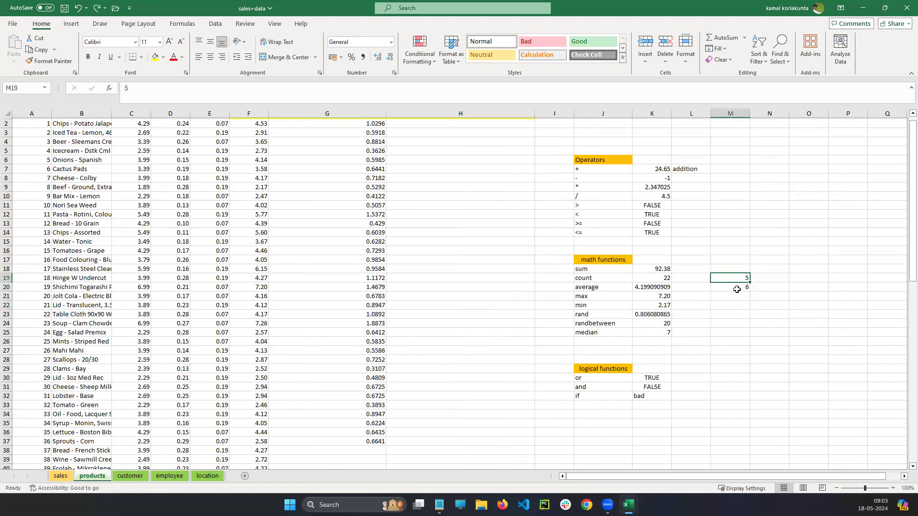
ctrl+click(738, 287)
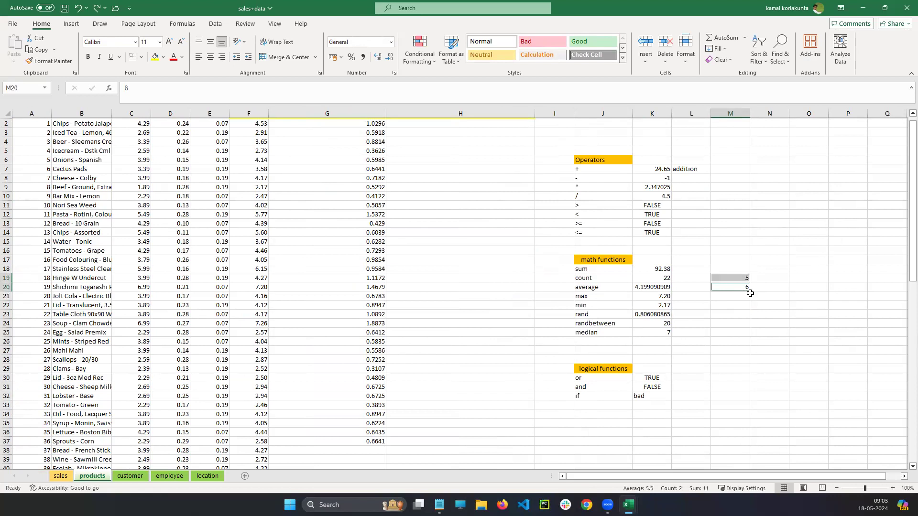
click(751, 290)
click(742, 280)
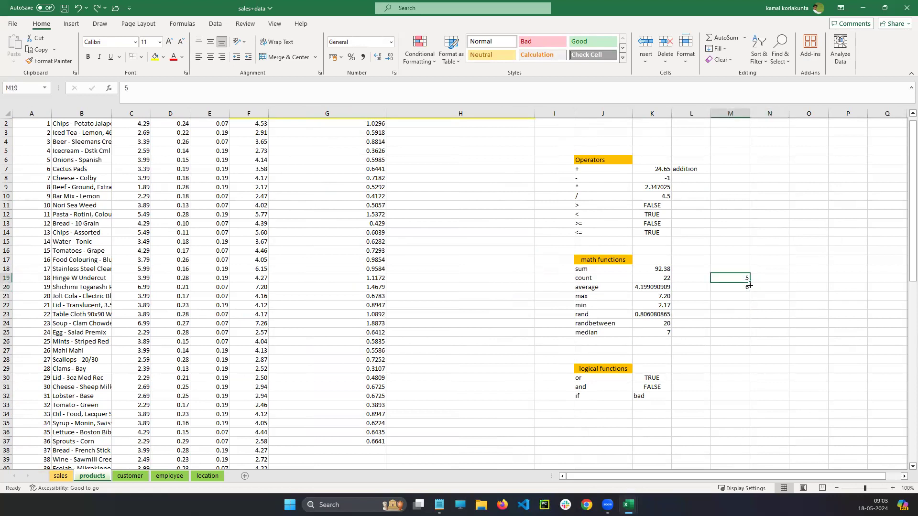
drag(749, 283, 751, 291)
key(ctrl+z)
ctrl+click(740, 285)
click(749, 290)
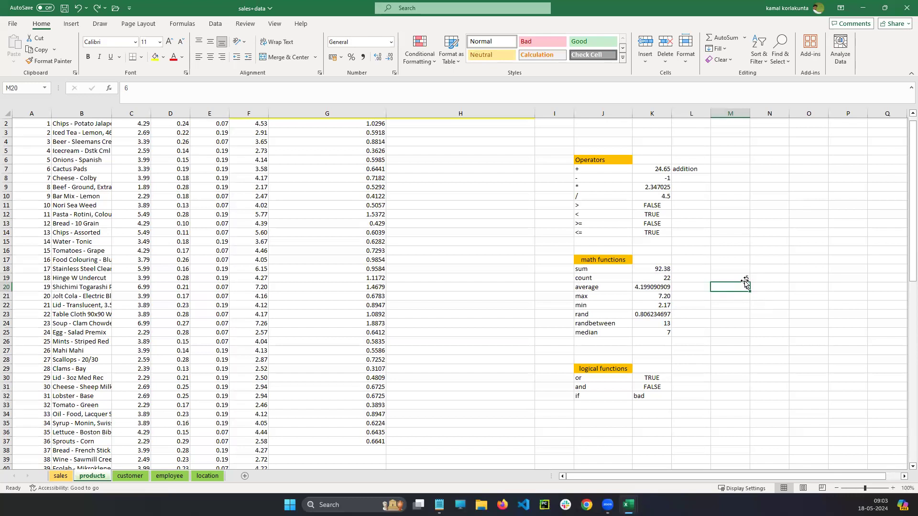
drag(746, 282, 745, 281)
key(Escape)
Select M19:M20 together and fill the number series down to M24
click(729, 277)
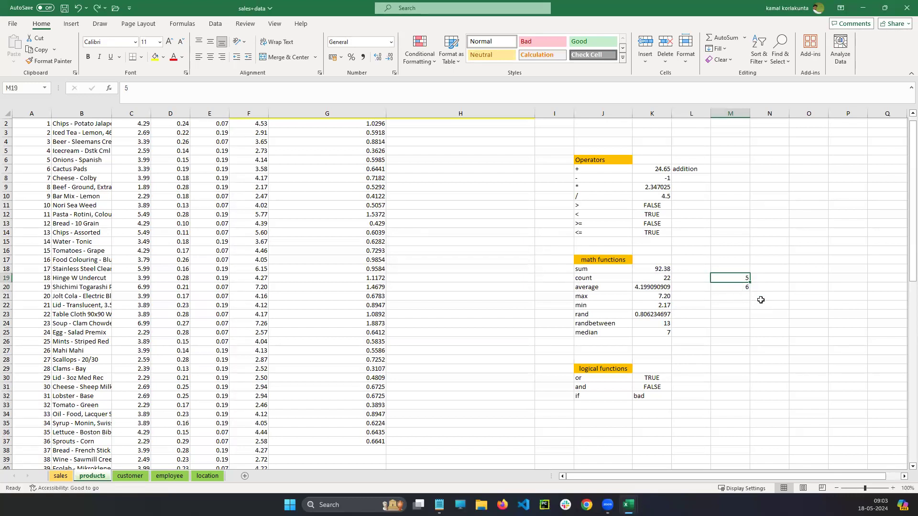
key(shift+Down)
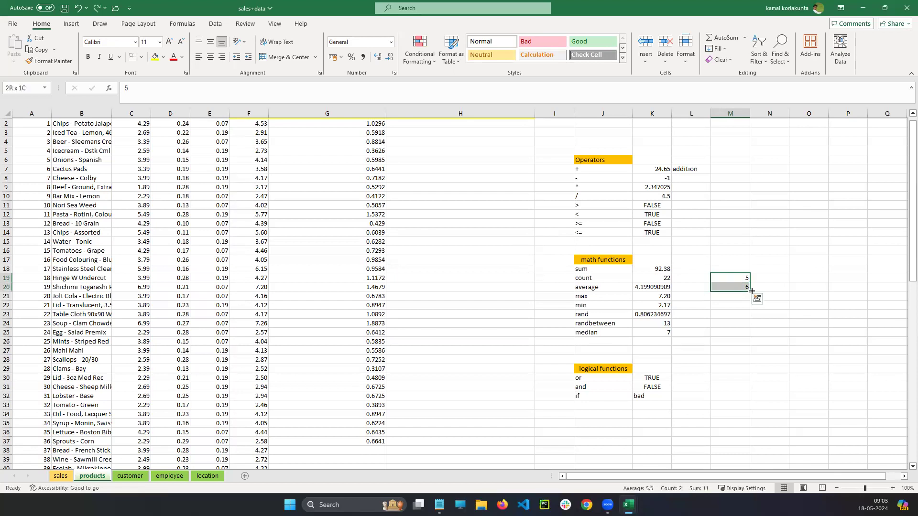
drag(751, 291, 751, 328)
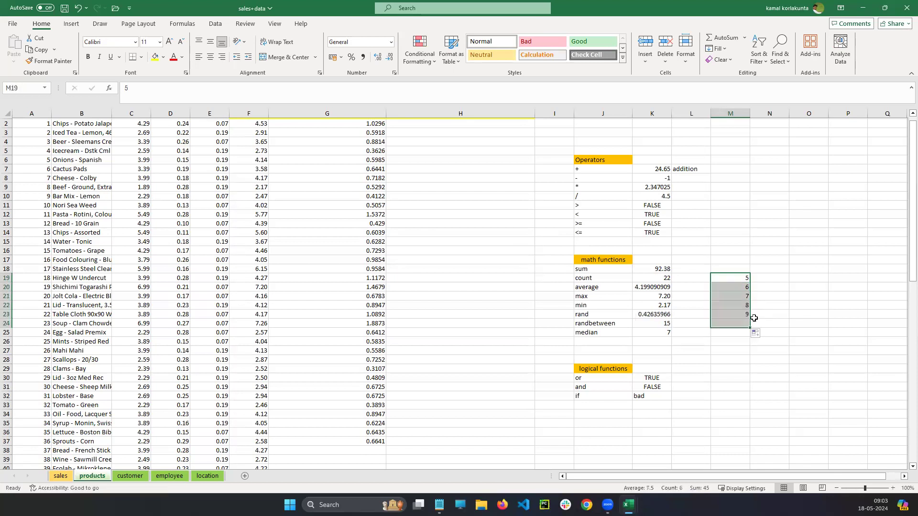
Enter the formula =RANDBETWEEN(1,10) in cell N19
double_click(761, 280)
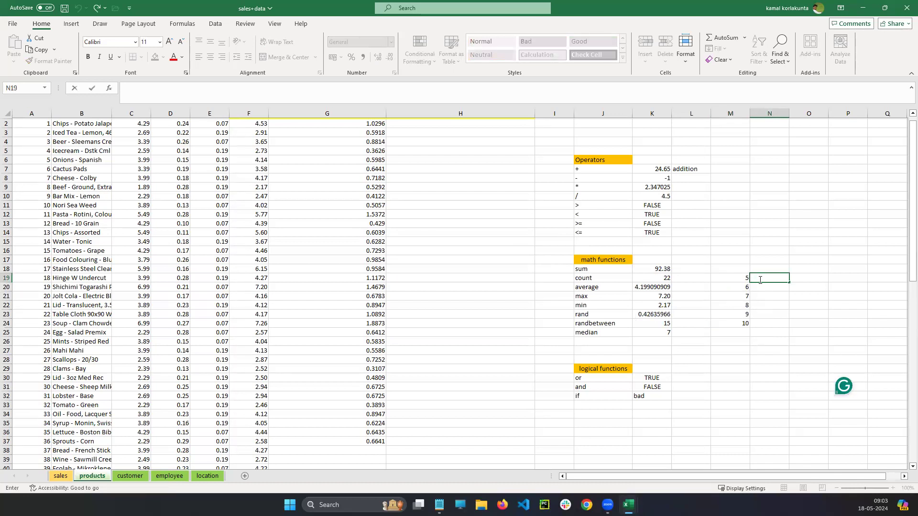
text(=rand)
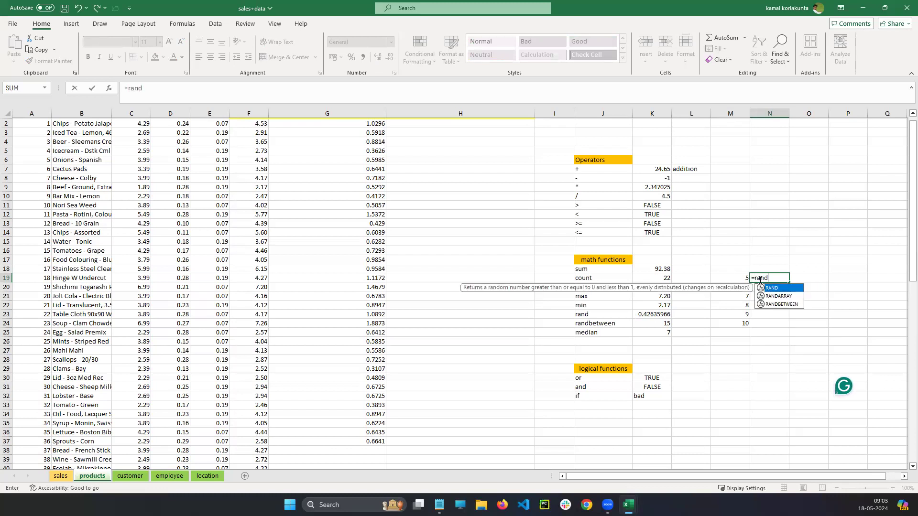
key(Down)
key(Down)
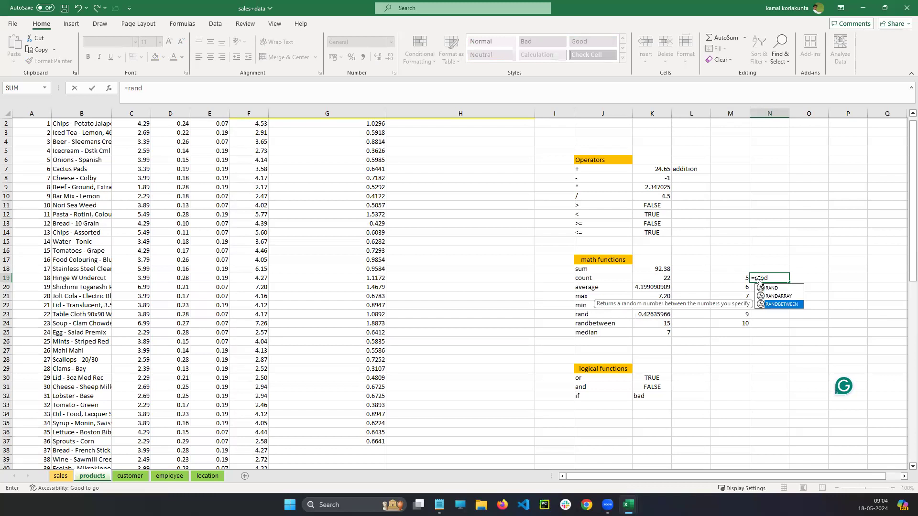
key(Return)
click(768, 279)
double_click(760, 280)
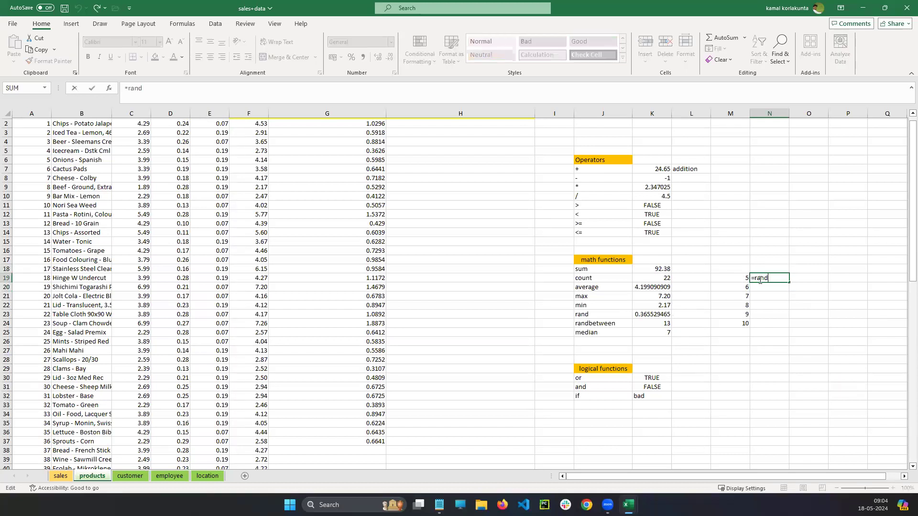
text(b)
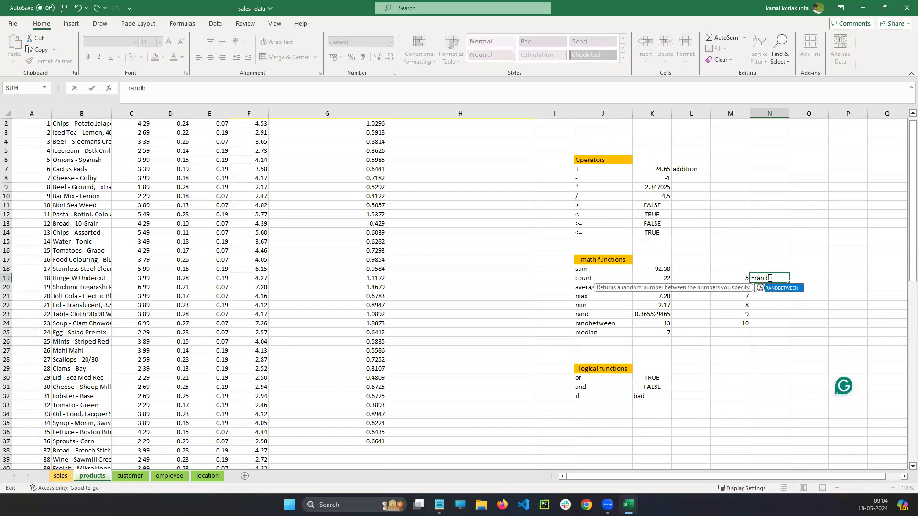
text(etween())
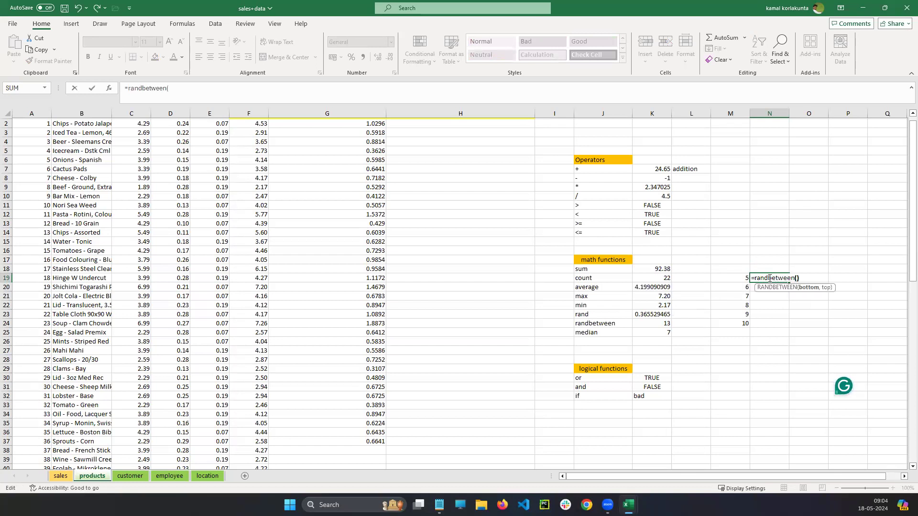
click(798, 279)
text(1,10)
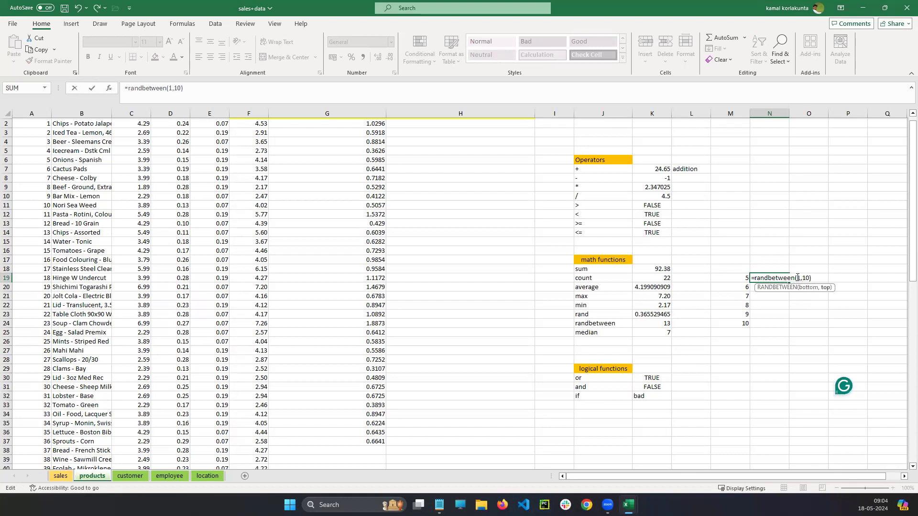
text(,)
key(BackSpace)
key(Return)
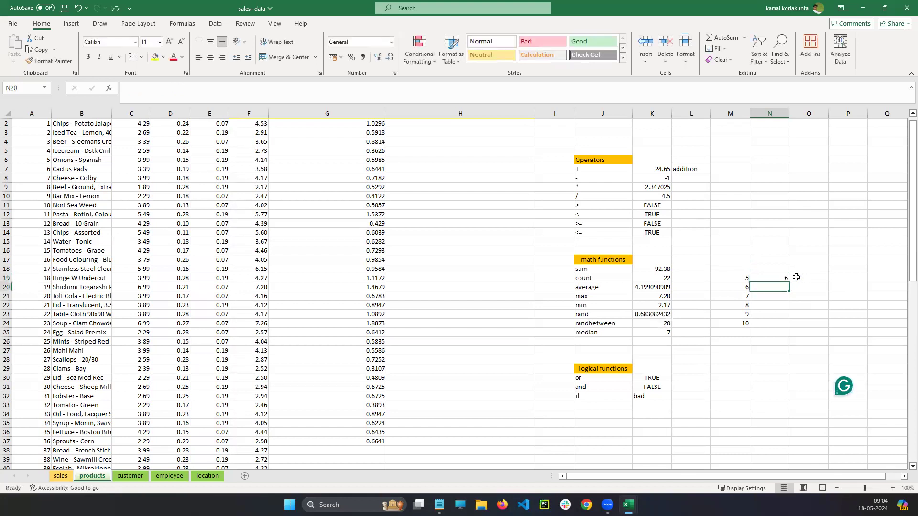
Fill the RANDBETWEEN formula in N19 down to N24
click(756, 274)
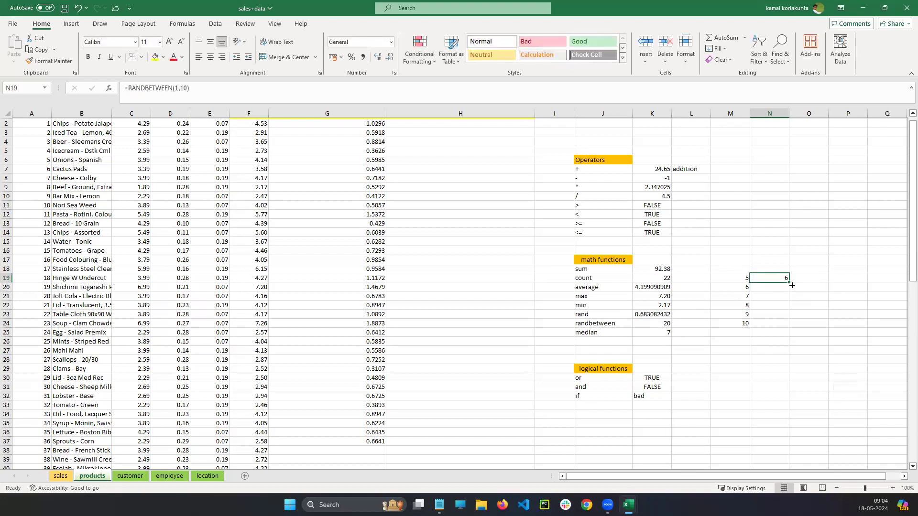
drag(788, 280, 789, 326)
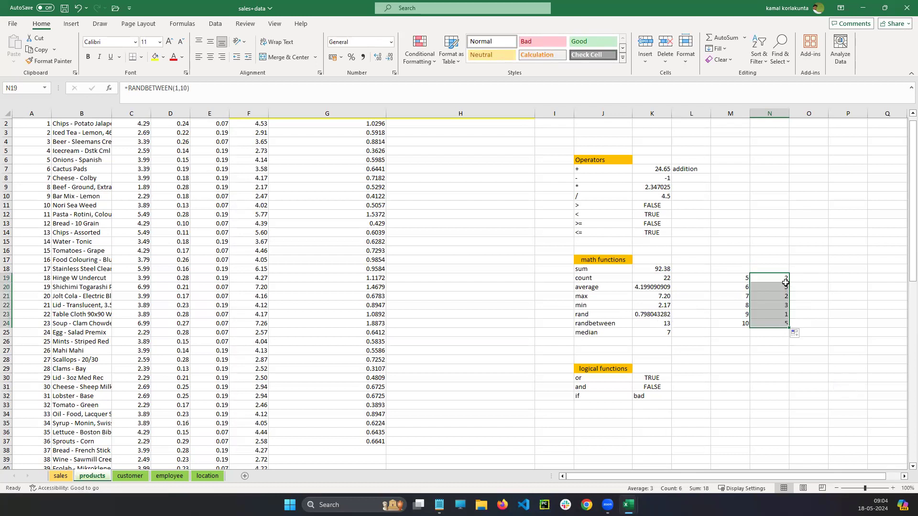
click(784, 350)
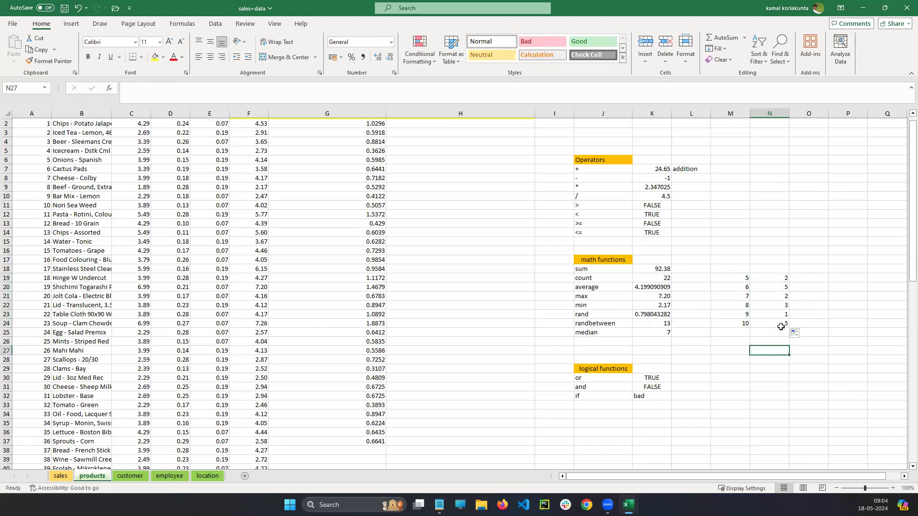
Replace the number in M19 with the formula =RANDBETWEEN(1,10)
double_click(737, 280)
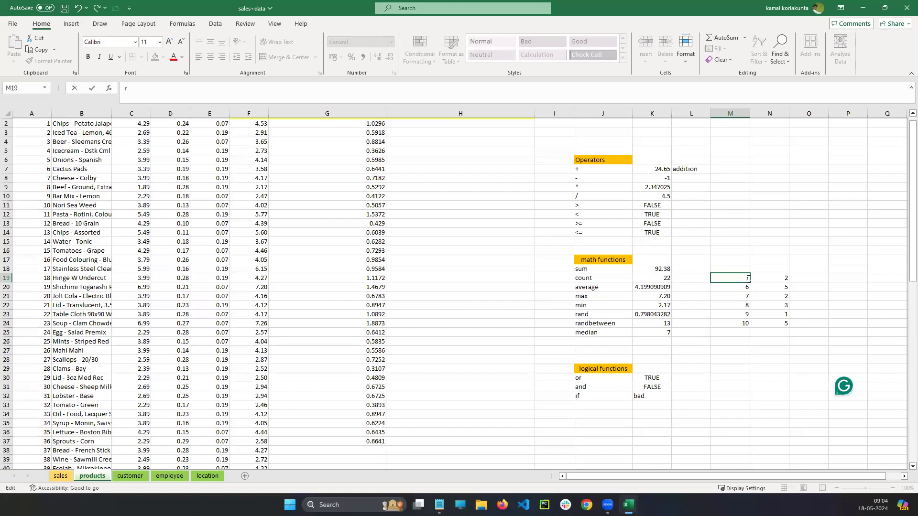
text(=ra)
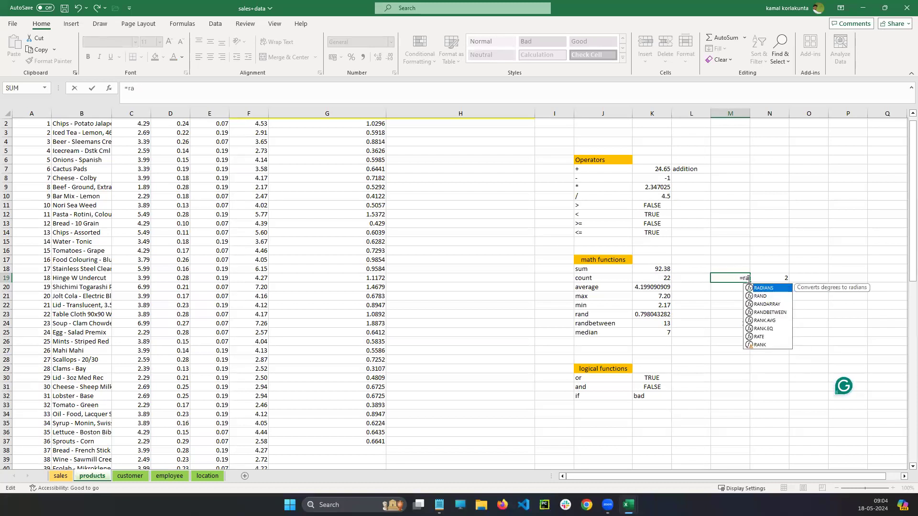
text(nd)
text(bet)
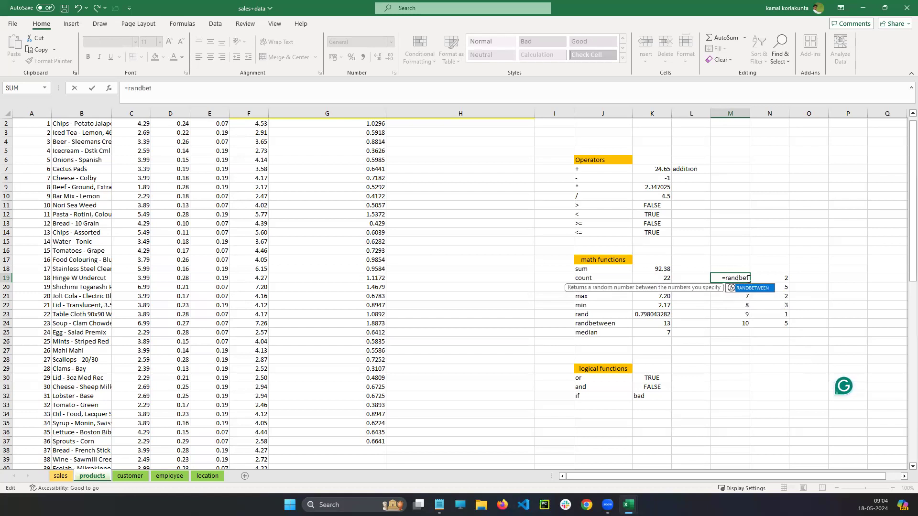
key(BackSpace)
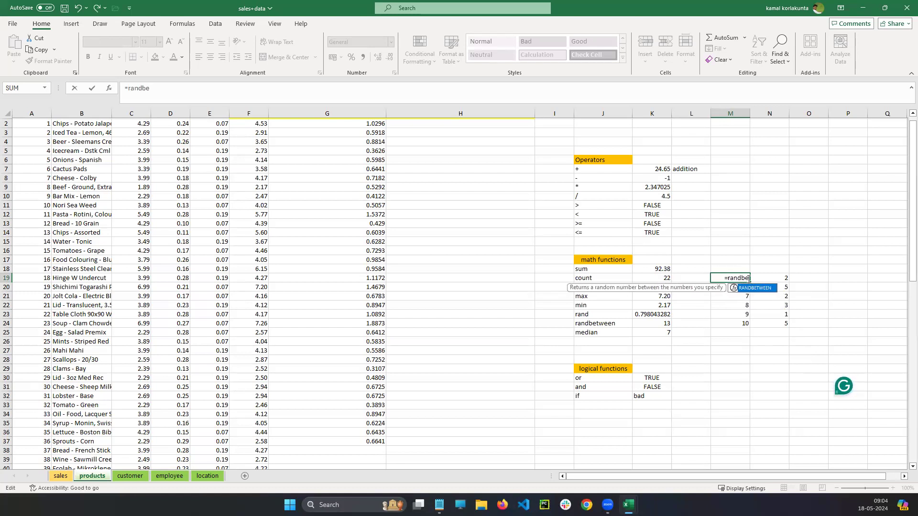
text(tween)
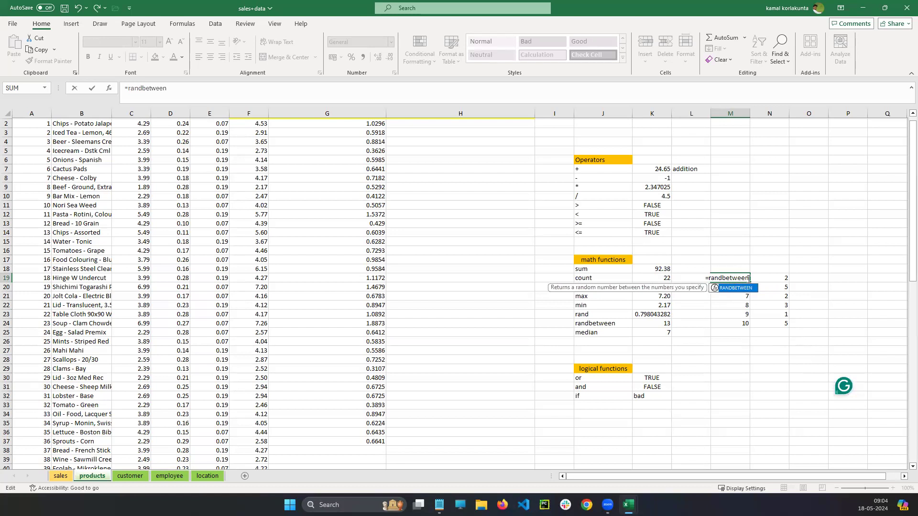
text(())
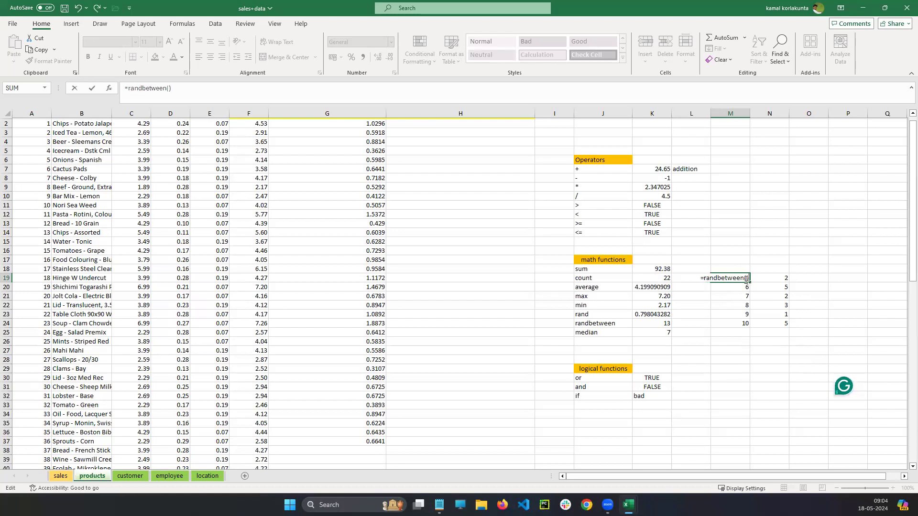
click(748, 279)
text(1,10)
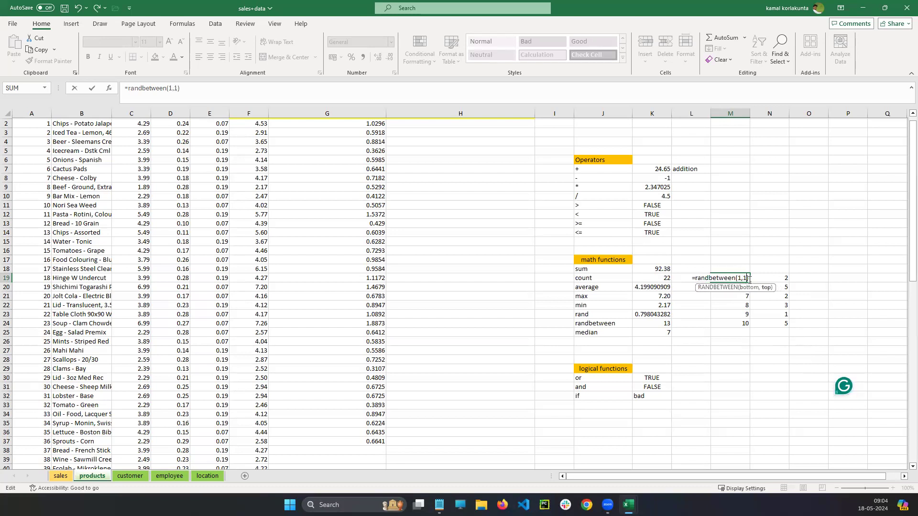
key(Return)
Fill the RANDBETWEEN formula in M19 down over the numbers to M24
click(737, 278)
drag(749, 281, 749, 329)
click(812, 308)
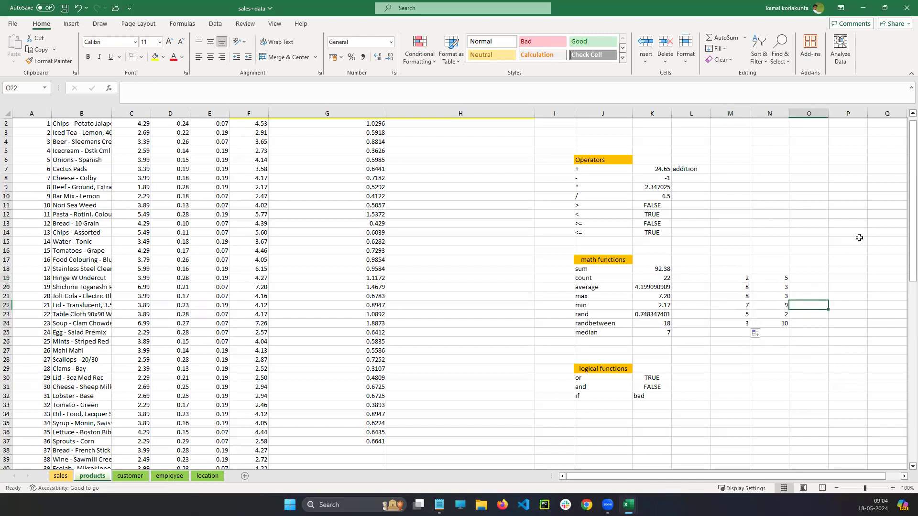
Circle M19:M24 in red with arrows toward the average and randbetween results, and clear the annotation
mouse_move(740, 281)
mouse_down()
mouse_move(759, 306)
mouse_move(750, 264)
mouse_move(724, 260)
mouse_move(684, 276)
mouse_move(673, 286)
mouse_move(698, 304)
mouse_move(677, 319)
mouse_up()
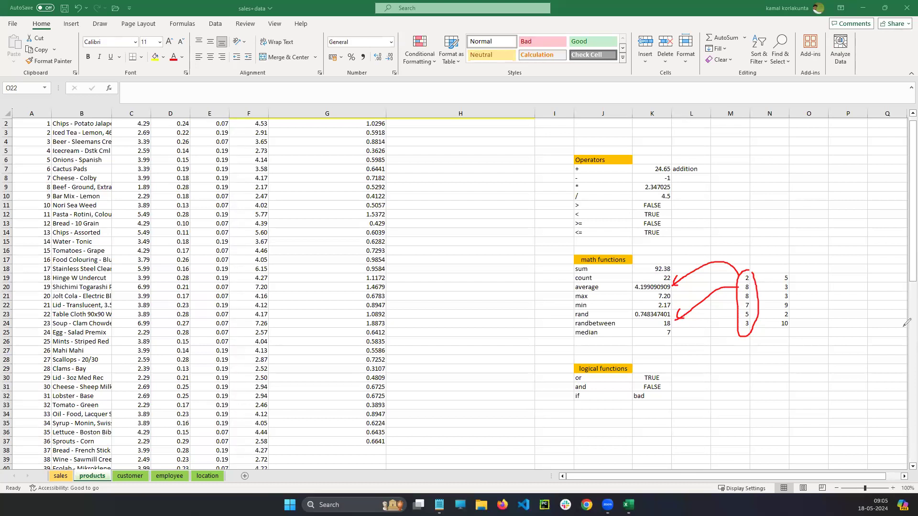
key(e)
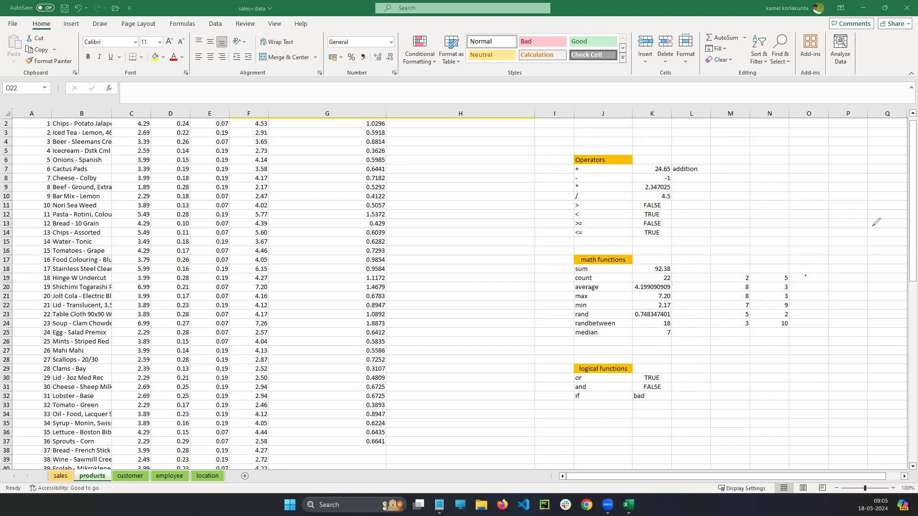
double_click(803, 279)
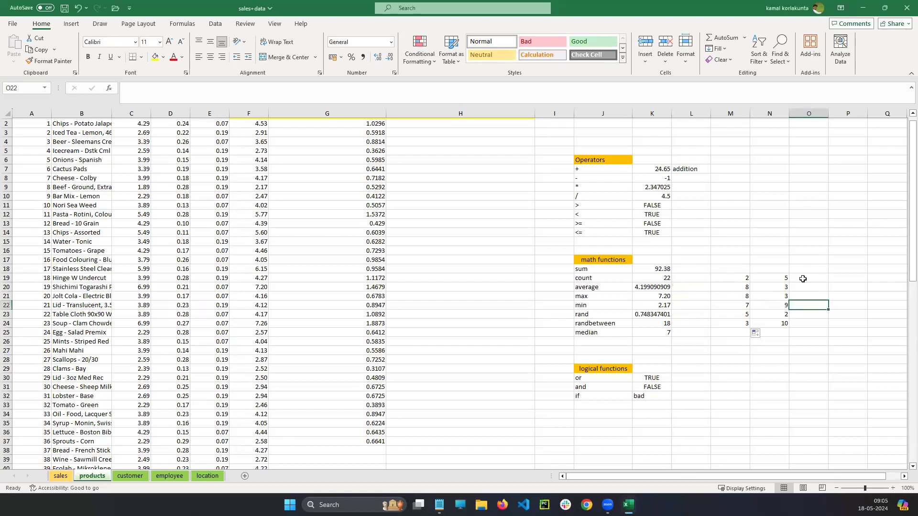
Enter the formula =RAND() in cell O19
click(805, 276)
click(804, 340)
double_click(808, 280)
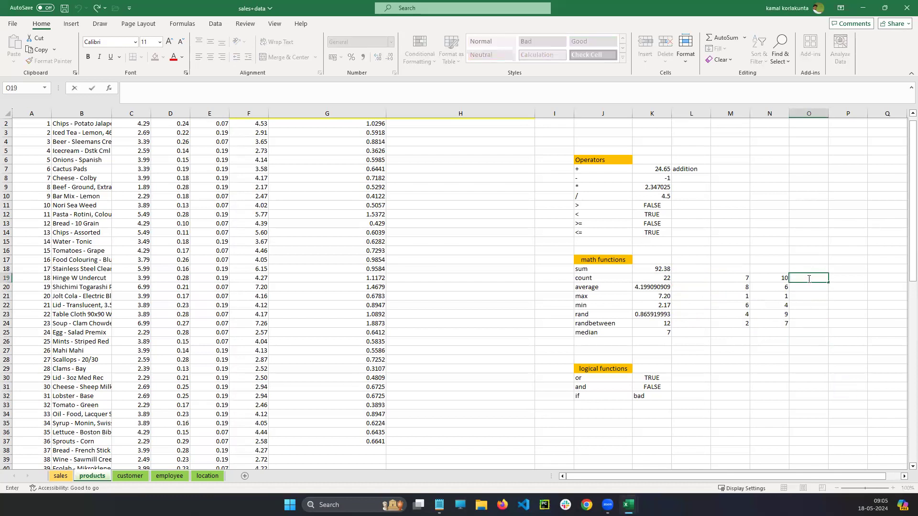
text(=ra)
text(bd)
key(BackSpace)
key(BackSpace)
text(bd)
key(BackSpace)
key(BackSpace)
text(nd())
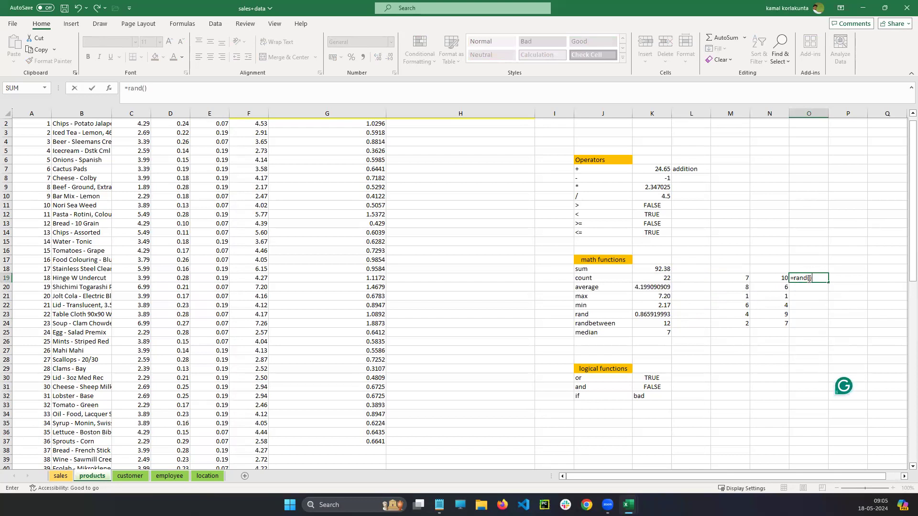
key(Return)
Fill the RAND formula in O19 down to O24
click(822, 278)
drag(829, 282, 829, 328)
click(810, 343)
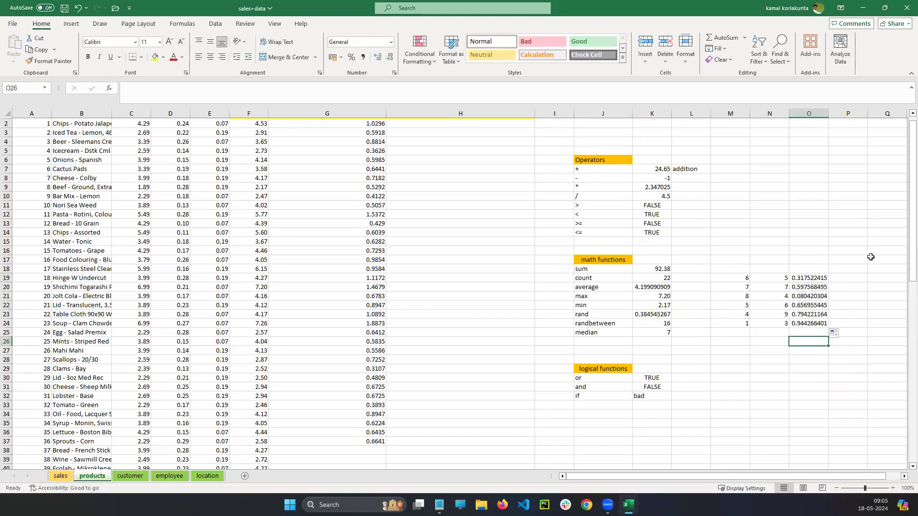
Outline the random-number block M19:O24 with a red rectangle
scroll(889, 242, right, 2)
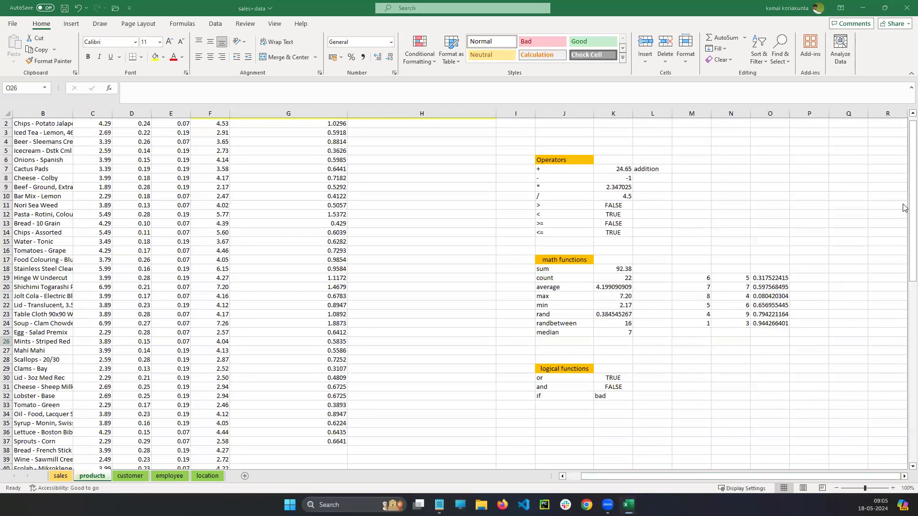
drag(689, 271, 792, 334)
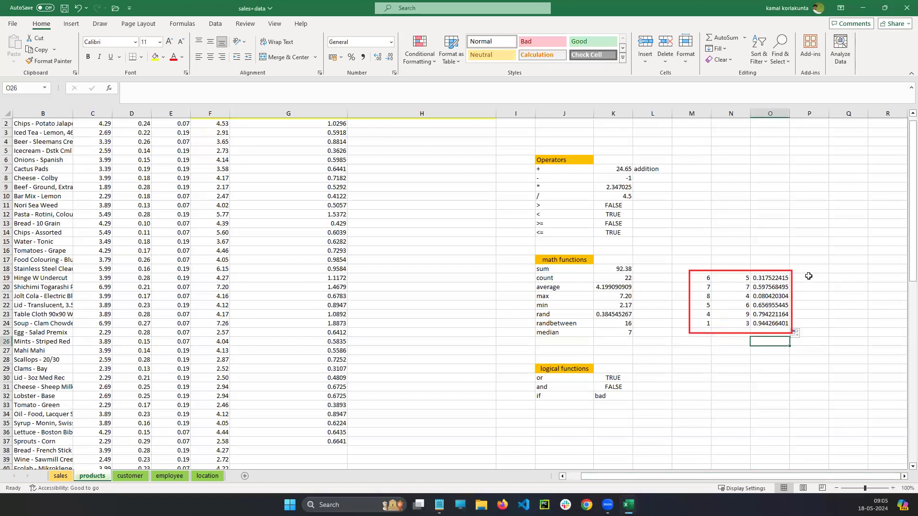
click(809, 278)
double_click(809, 277)
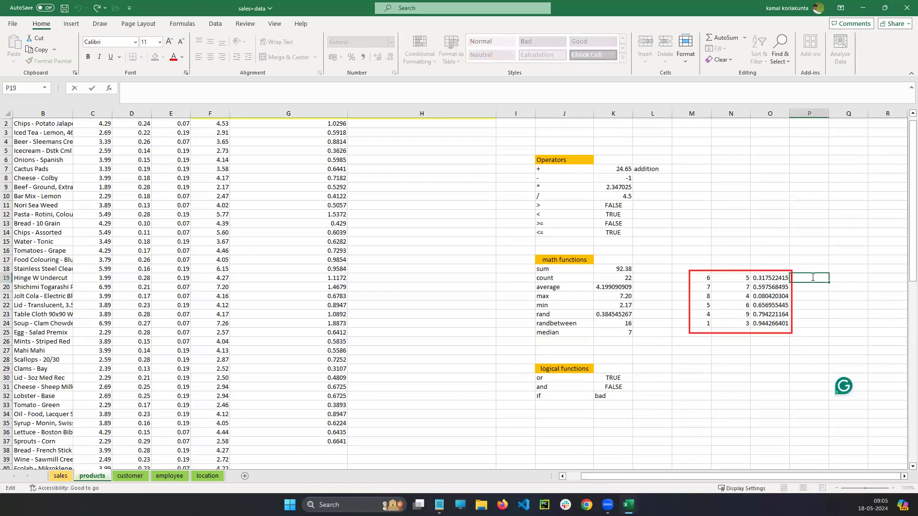
click(843, 280)
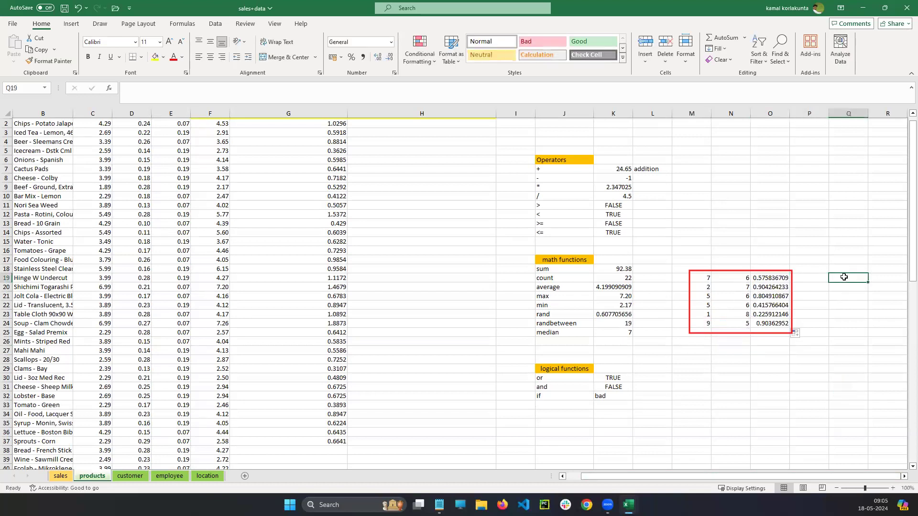
Mark row 19 in red to compare M19 as greater than N19 and less than O19, with P19 ready for entry
click(814, 278)
double_click(815, 278)
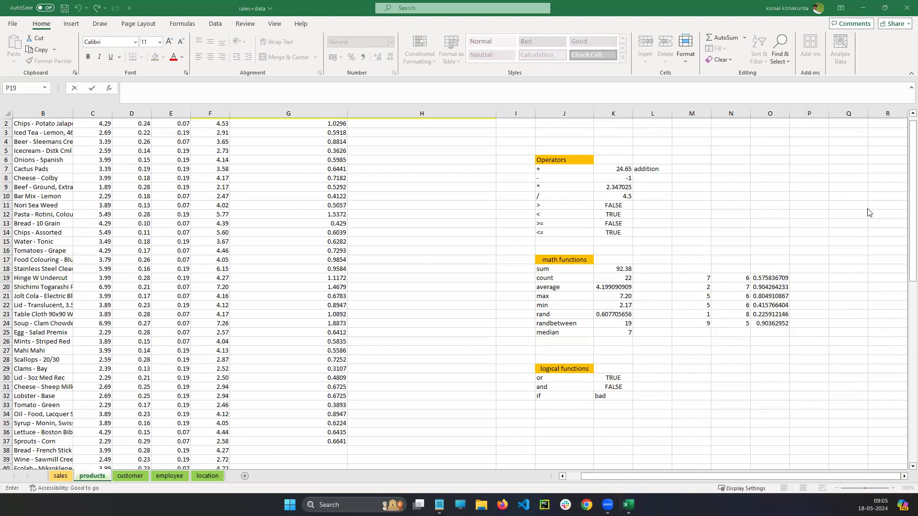
drag(704, 274, 711, 279)
mouse_move(749, 272)
mouse_down()
mouse_move(745, 282)
mouse_move(741, 238)
mouse_move(761, 271)
mouse_move(769, 256)
mouse_move(726, 273)
mouse_up()
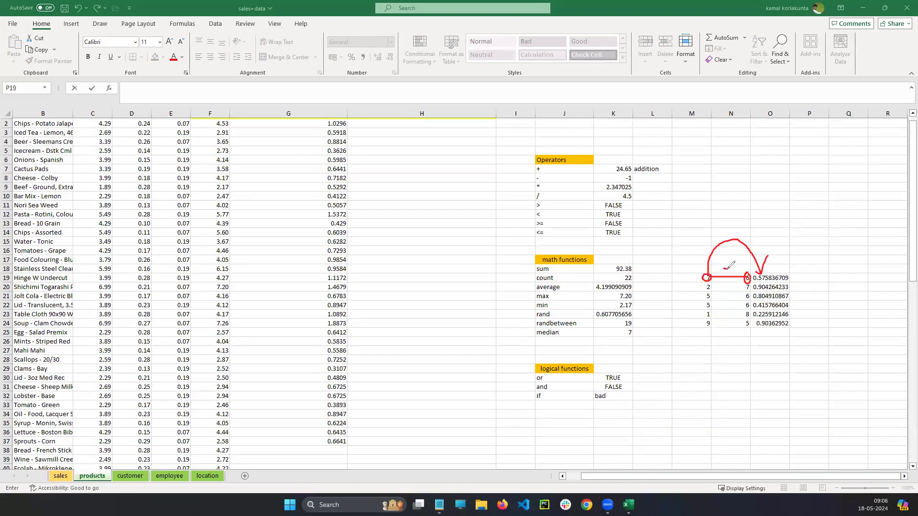
drag(736, 223, 744, 231)
Enter the formula =OR(M19>N19,M19<O19) in cell P19
click(799, 276)
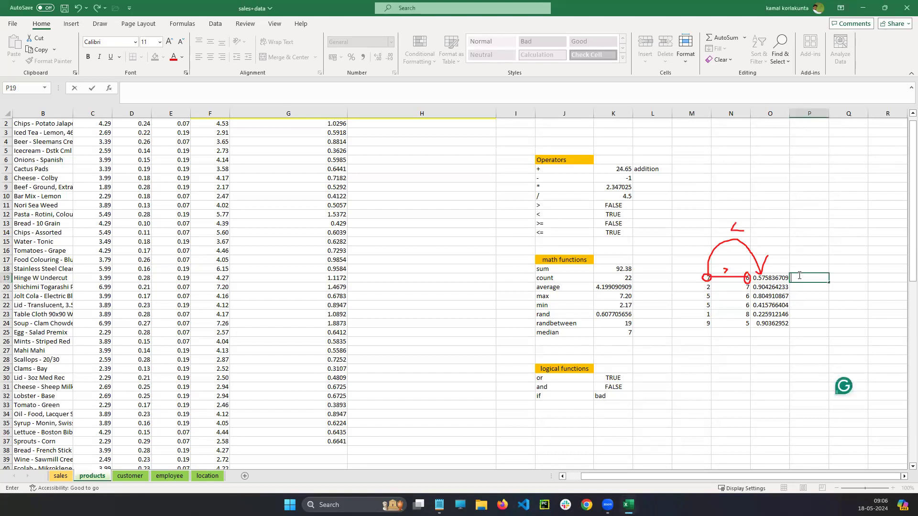
text(=or())
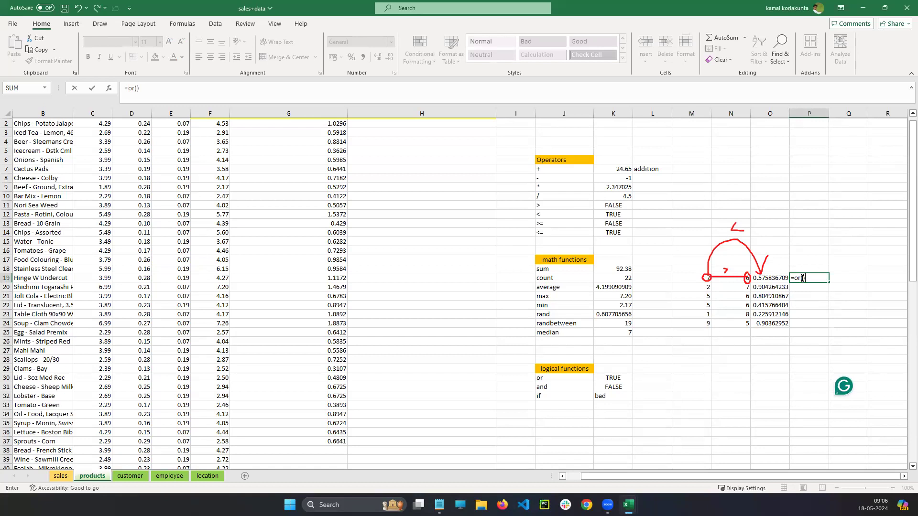
click(802, 278)
click(697, 279)
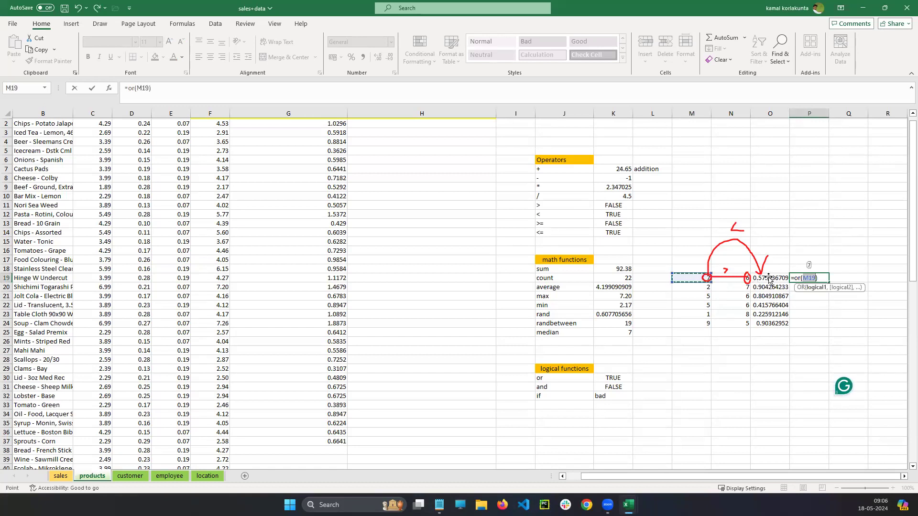
text(>)
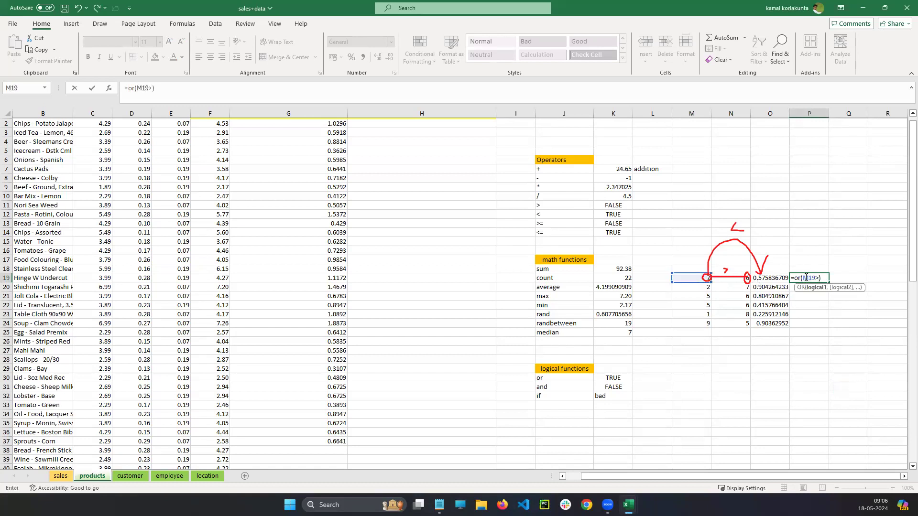
click(734, 279)
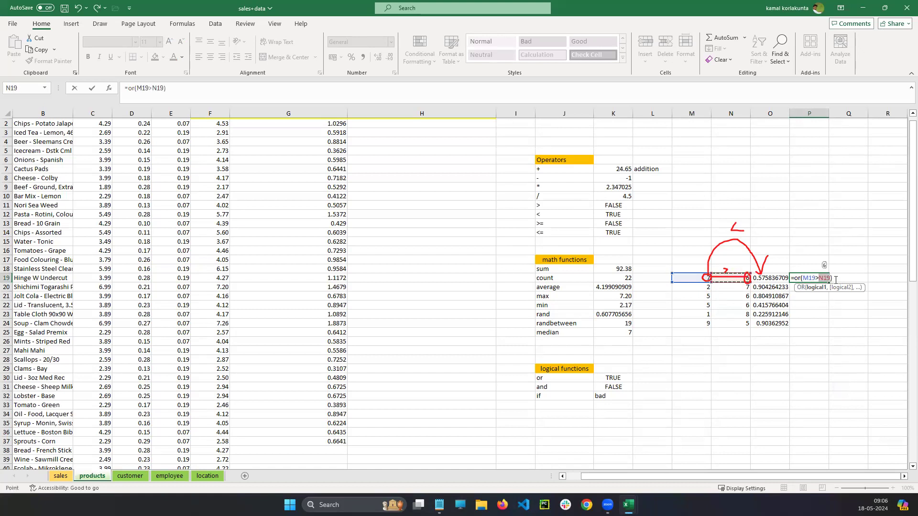
text(,)
click(697, 279)
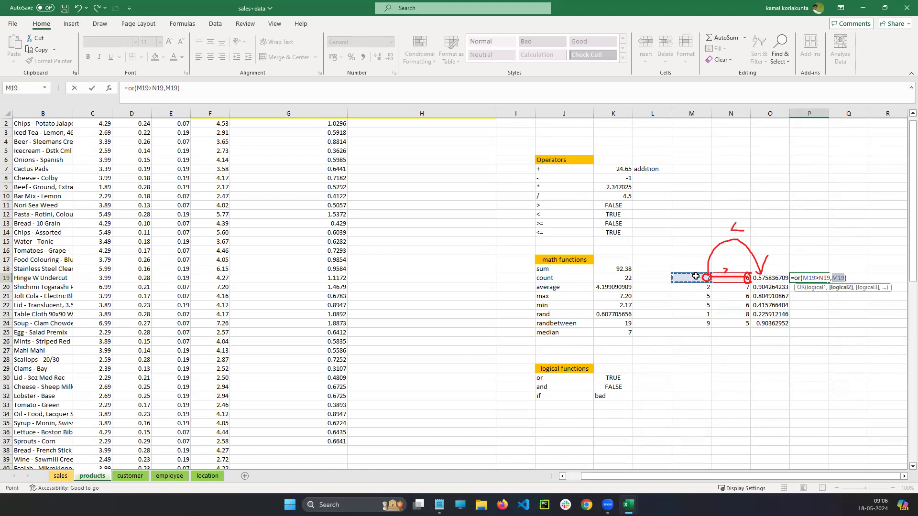
text(<)
click(770, 278)
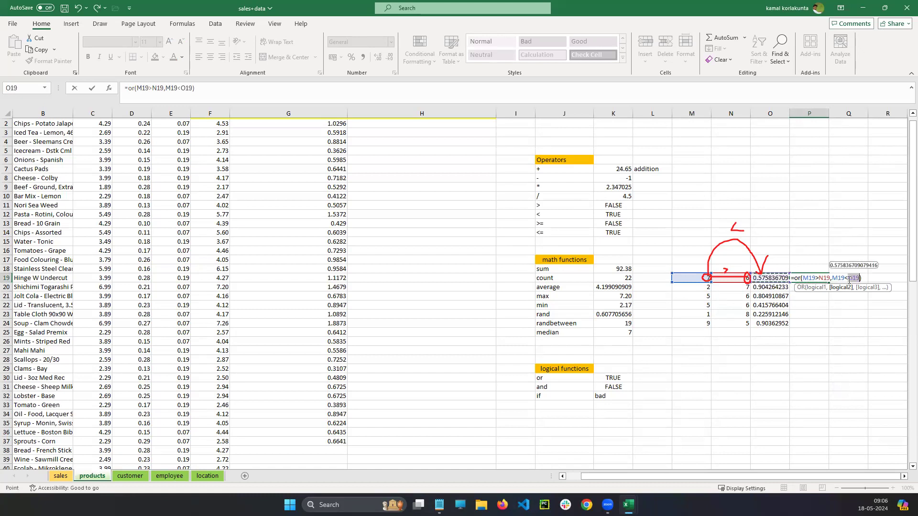
key(Return)
click(802, 276)
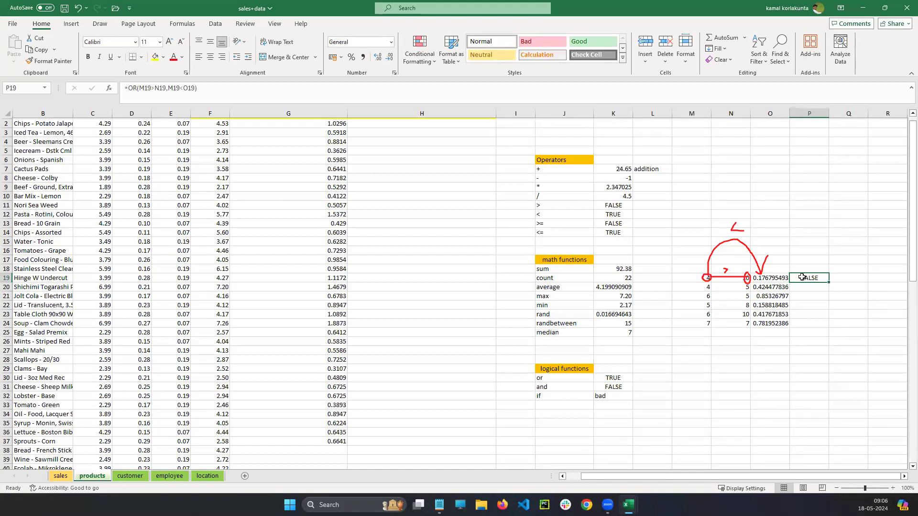
Review the existing OR and AND example formulas in cells K30 and K31
click(554, 379)
click(608, 378)
click(567, 386)
click(620, 387)
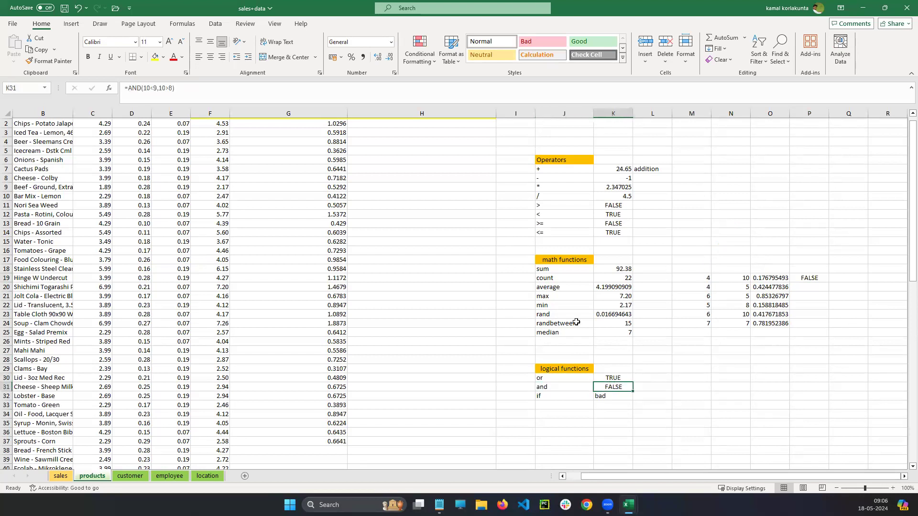
Fill the OR formula in P19 down to P24
drag(913, 143, 913, 130)
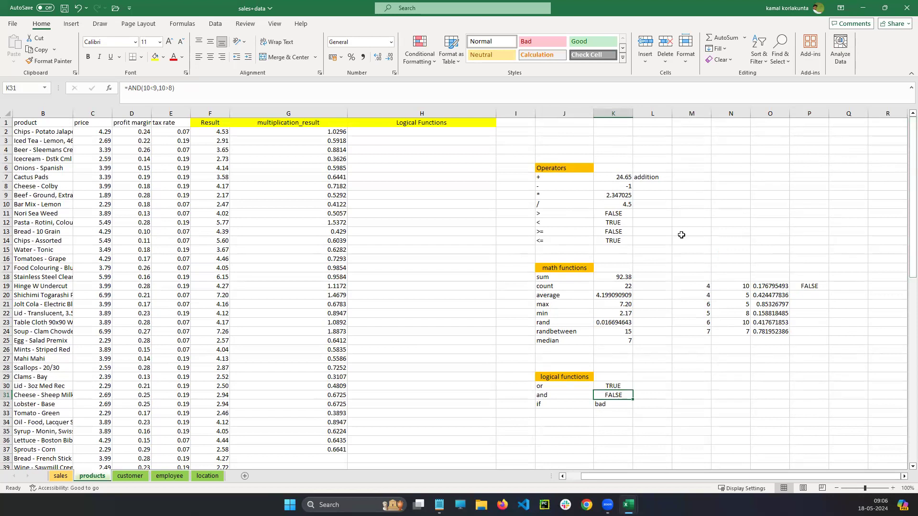
click(808, 293)
click(809, 286)
drag(828, 290, 830, 333)
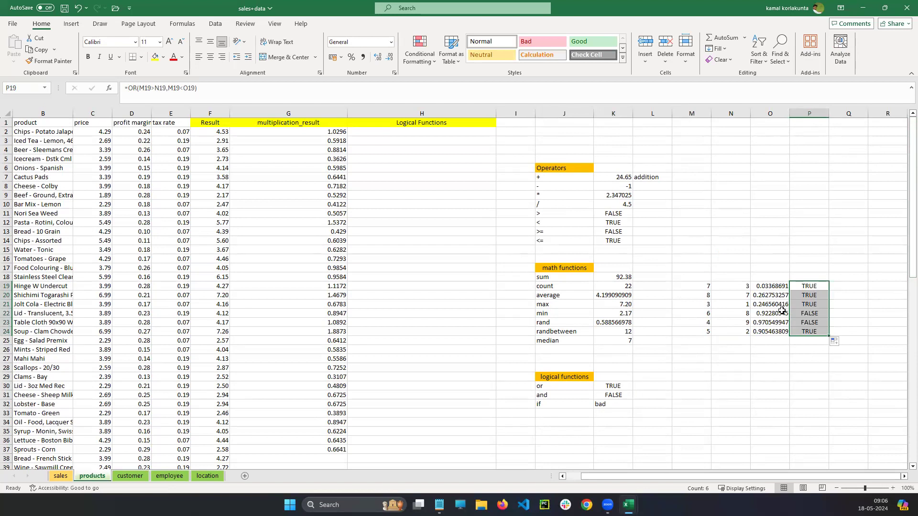
Circle M20 and P20 in red, write the comparisons 8>7 and 8<0.26 with true and false marks above, and clear the annotation
key(alt+Tab)
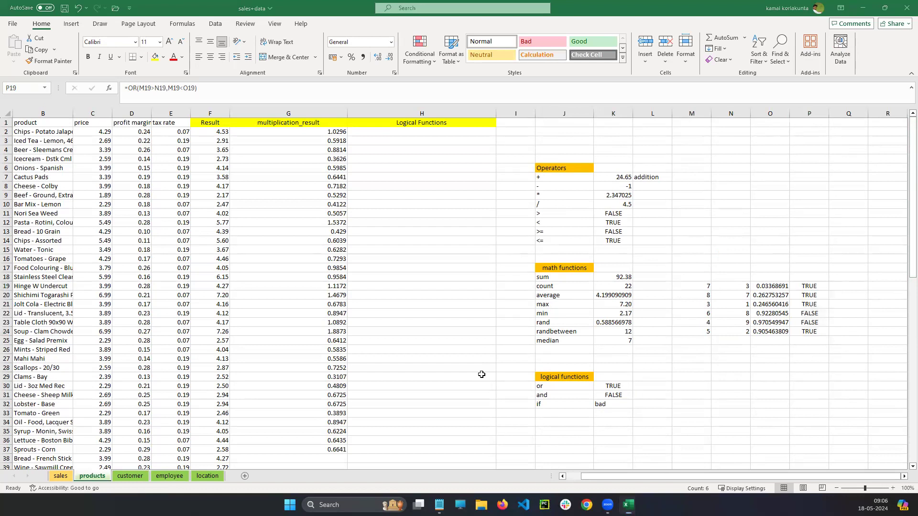
mouse_move(818, 296)
mouse_down()
mouse_move(805, 288)
mouse_move(783, 295)
mouse_up()
drag(712, 290, 709, 290)
mouse_move(713, 221)
mouse_down()
mouse_move(726, 235)
mouse_move(742, 228)
mouse_up()
mouse_move(756, 226)
mouse_down()
mouse_move(754, 234)
mouse_move(785, 213)
mouse_move(806, 224)
mouse_move(821, 211)
mouse_up()
drag(833, 215, 843, 216)
drag(858, 207, 845, 217)
drag(799, 237, 825, 233)
drag(799, 247, 820, 242)
drag(723, 249, 746, 244)
drag(725, 185, 724, 203)
drag(715, 194, 745, 191)
drag(823, 171, 817, 195)
drag(805, 188, 821, 186)
drag(738, 164, 740, 169)
drag(830, 144, 784, 157)
drag(727, 141, 785, 115)
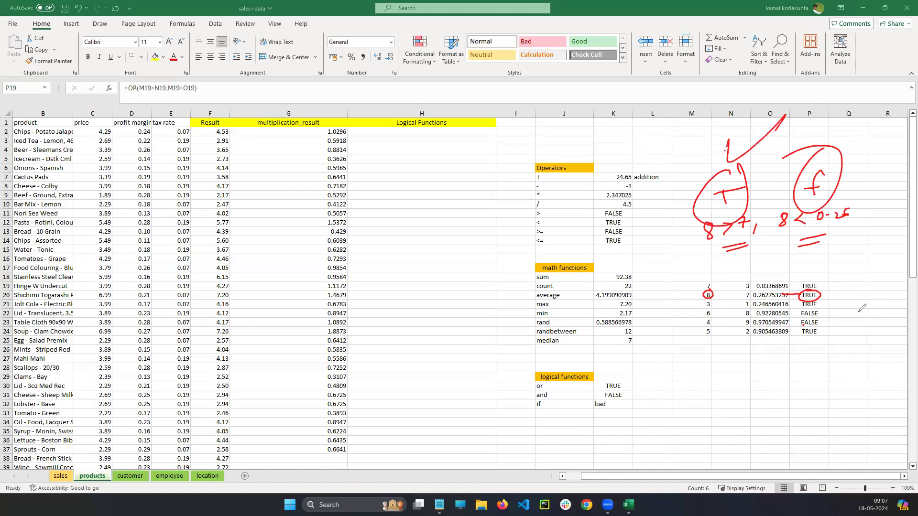
key(Escape)
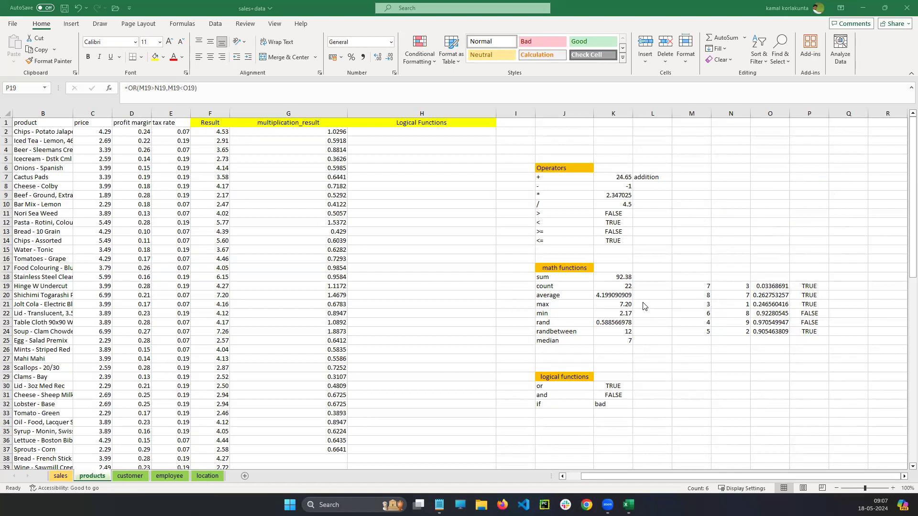
Insert a blank column before the profit margin column and enter the heading "report" in D1
click(98, 123)
click(137, 114)
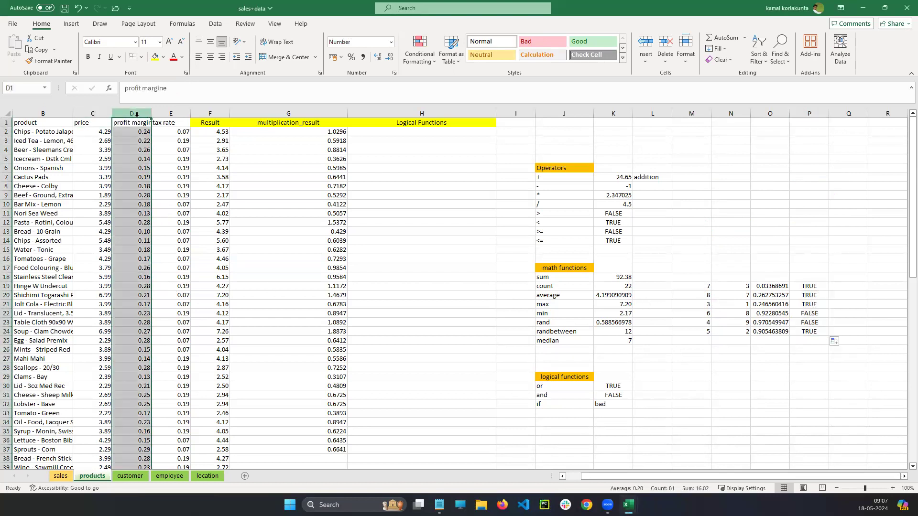
right_click(137, 114)
click(159, 211)
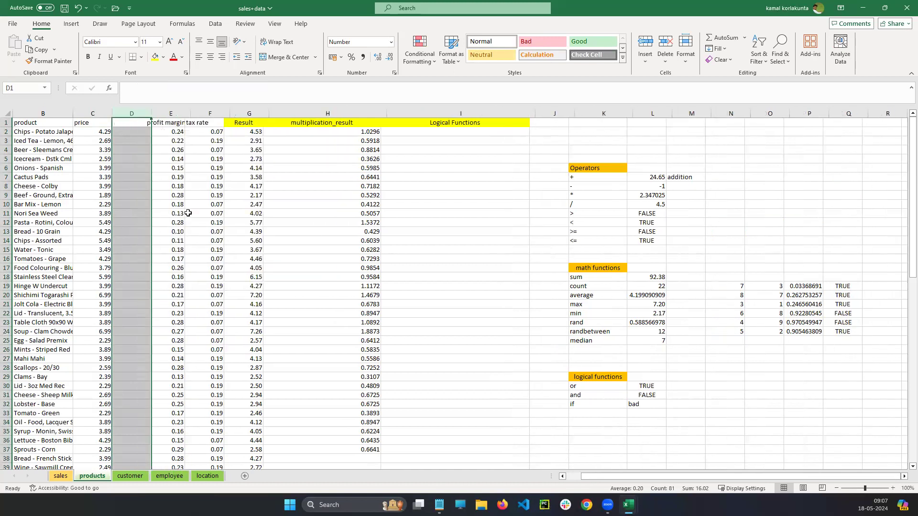
double_click(128, 123)
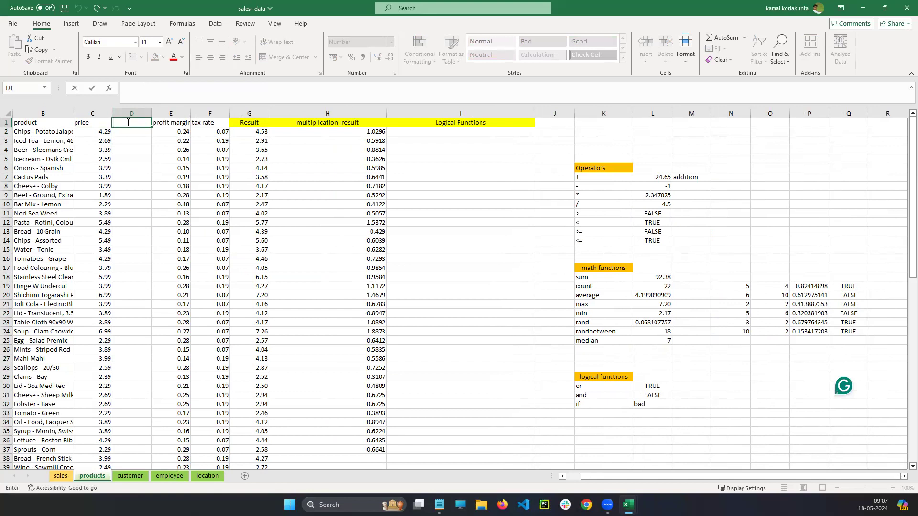
text(report)
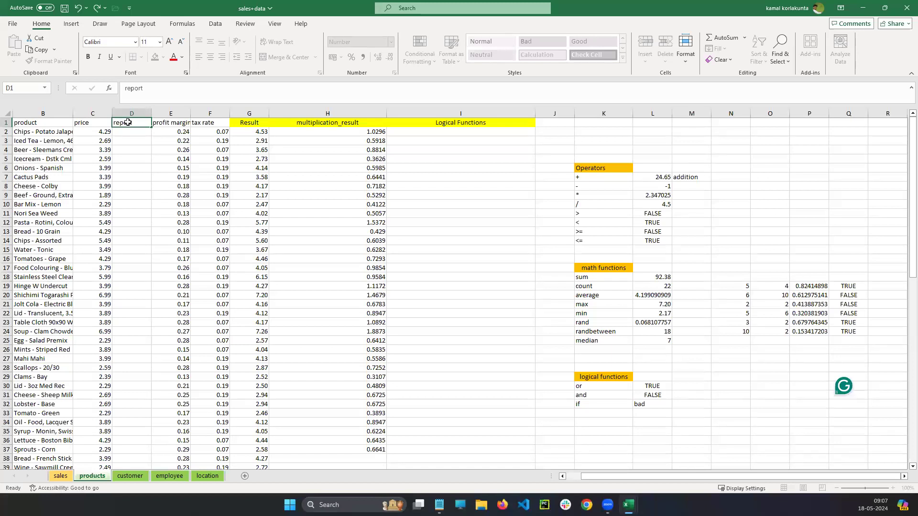
key(Return)
Fill the D1 heading with yellow and centre its text horizontally and vertically
click(128, 123)
click(154, 58)
click(128, 132)
click(128, 123)
click(210, 42)
click(211, 57)
Widen column D to make more room for the report entries
click(138, 134)
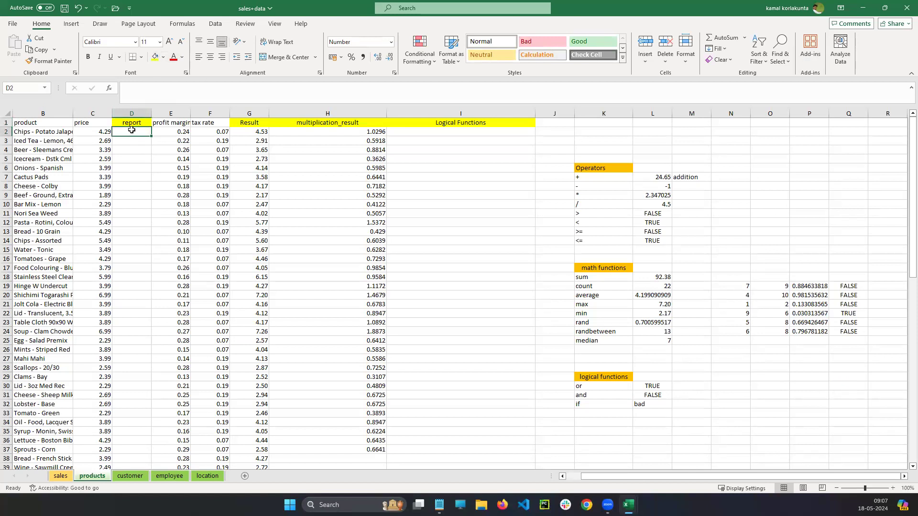
double_click(122, 131)
click(132, 168)
drag(152, 113, 175, 110)
Try to enter the formula =if(C2>2,'goodPrice","Badprice") in cell D2
double_click(139, 132)
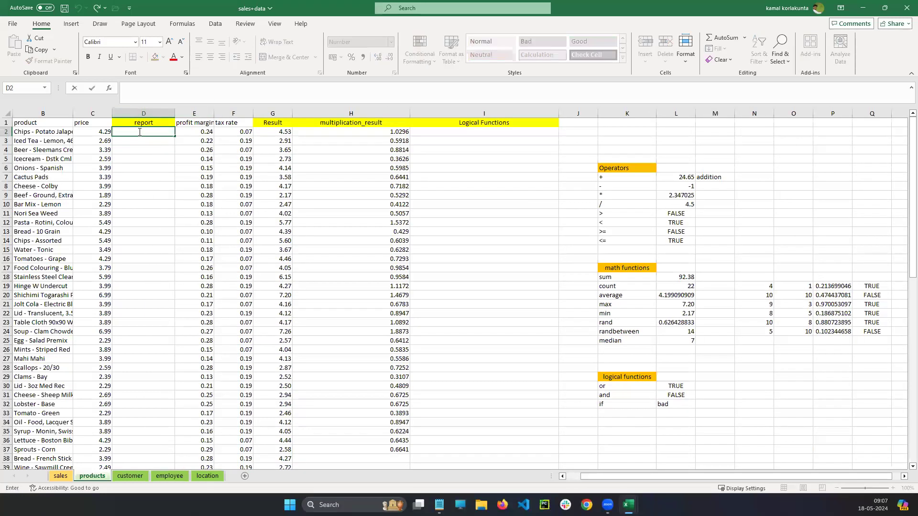
text(=if)
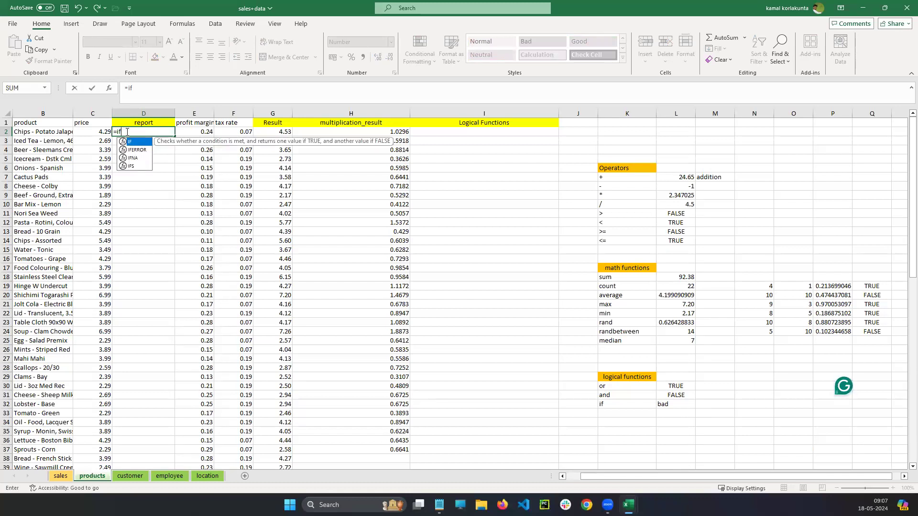
text(())
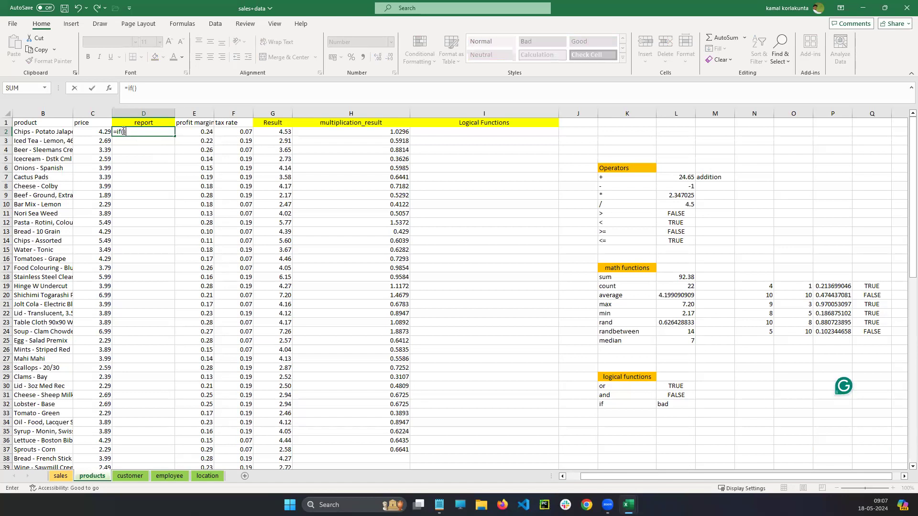
click(105, 136)
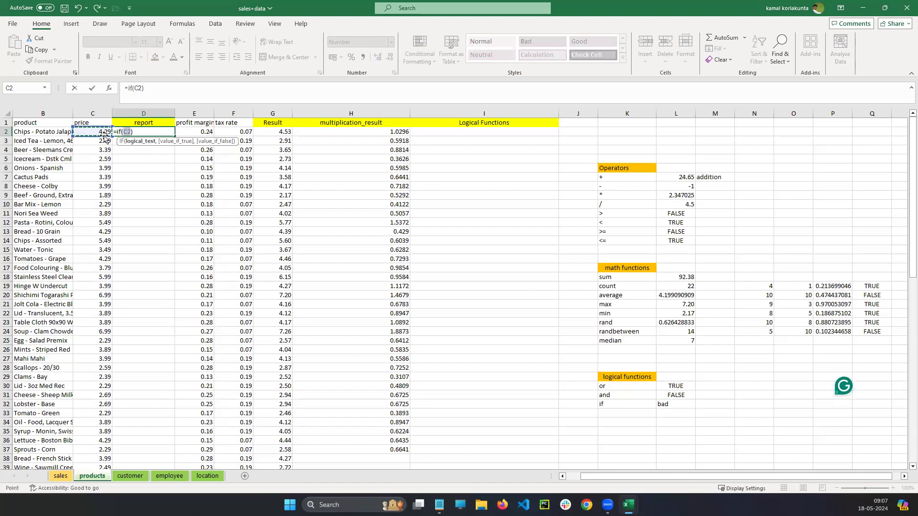
click(132, 133)
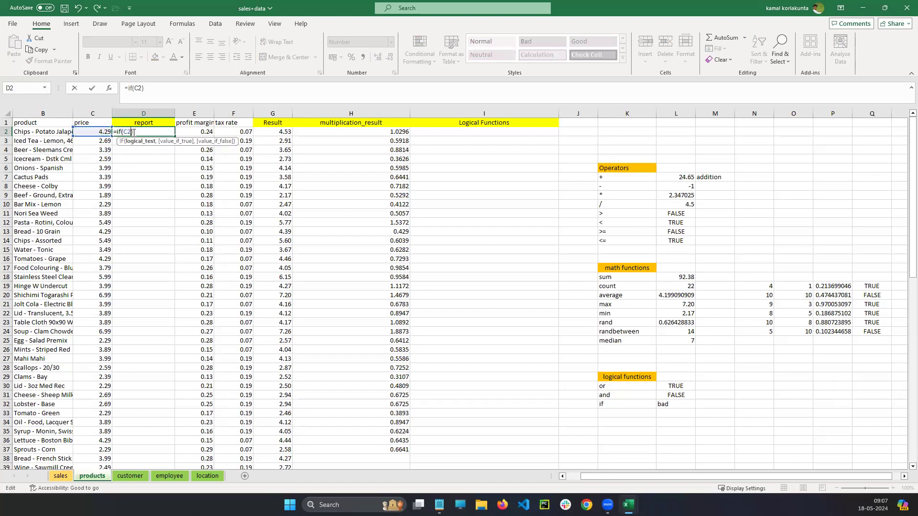
text(>2,)
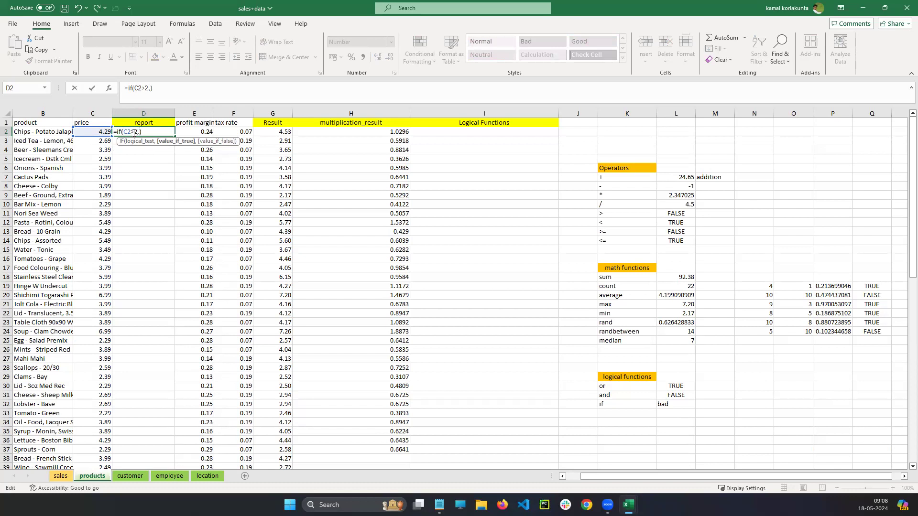
text("")
text(good)
text(Price)
text(,"")
text(Badpr)
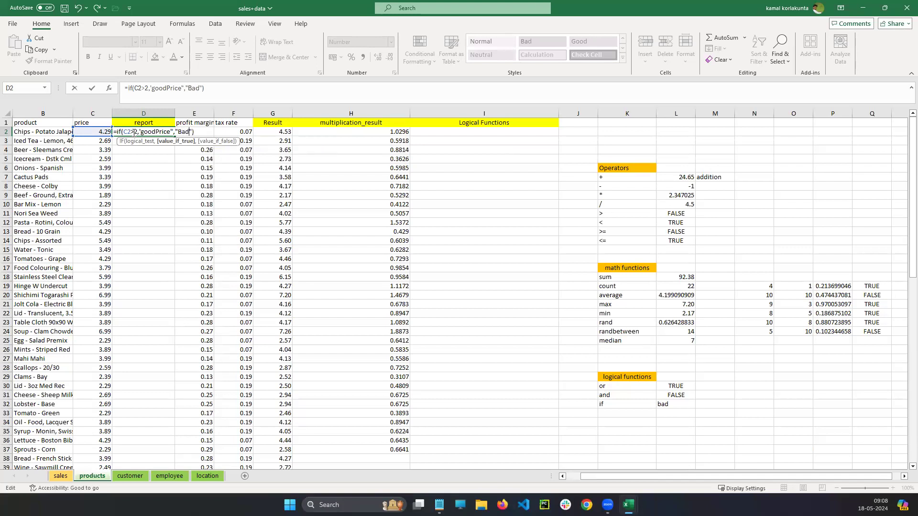
text(ice)
key(Return)
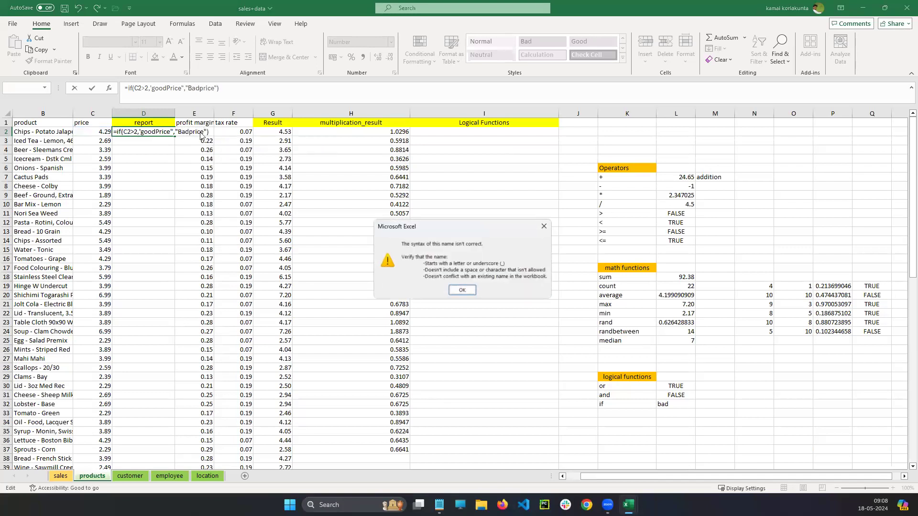
click(463, 290)
Replace the single quote before goodPrice with a double quote and enter the corrected IF formula in D2
click(142, 132)
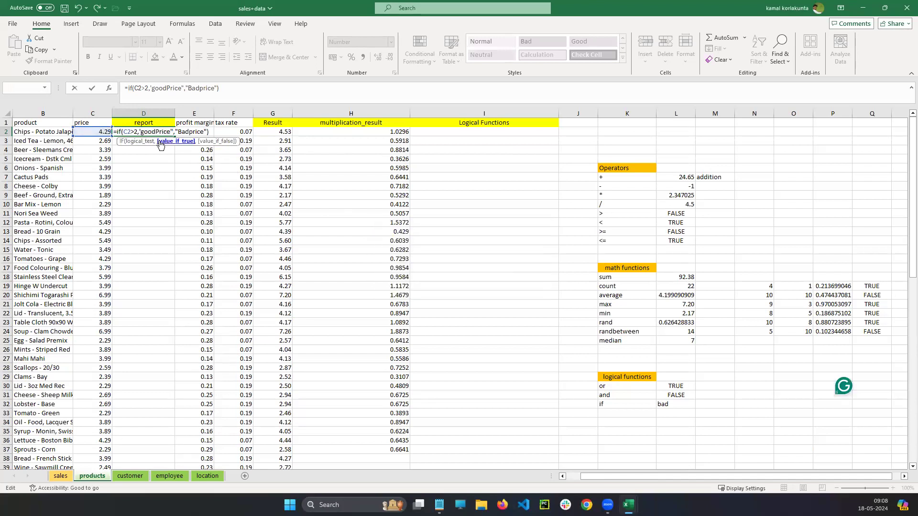
key(Delete)
text(")
key(Return)
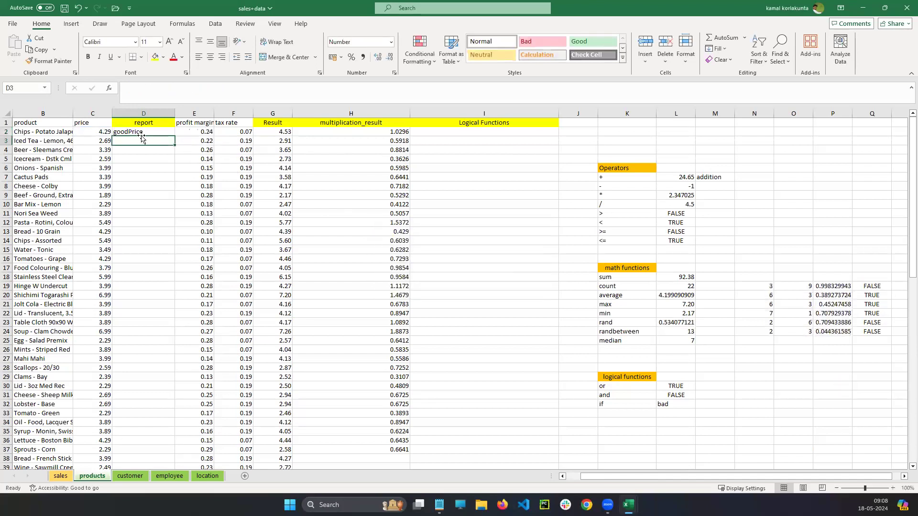
Check the IF formula in D2 against the price in C2
click(102, 132)
double_click(152, 133)
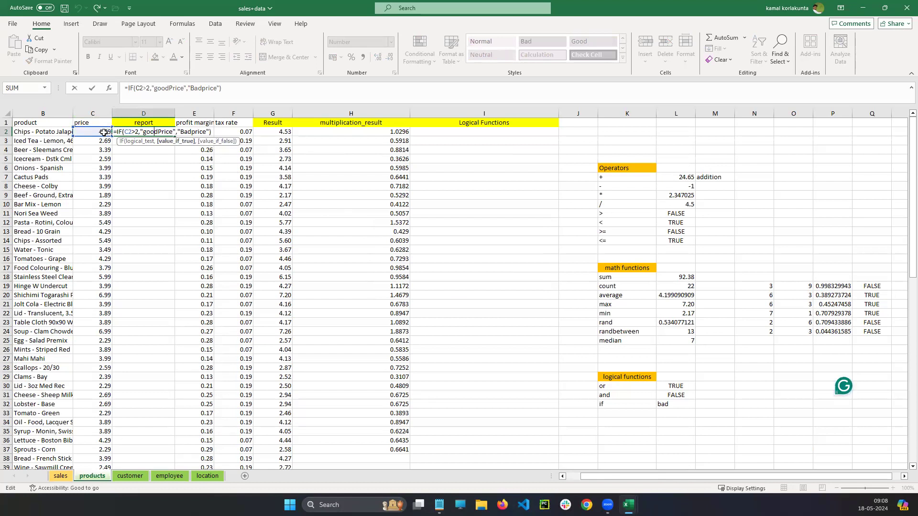
key(ctrl+Return)
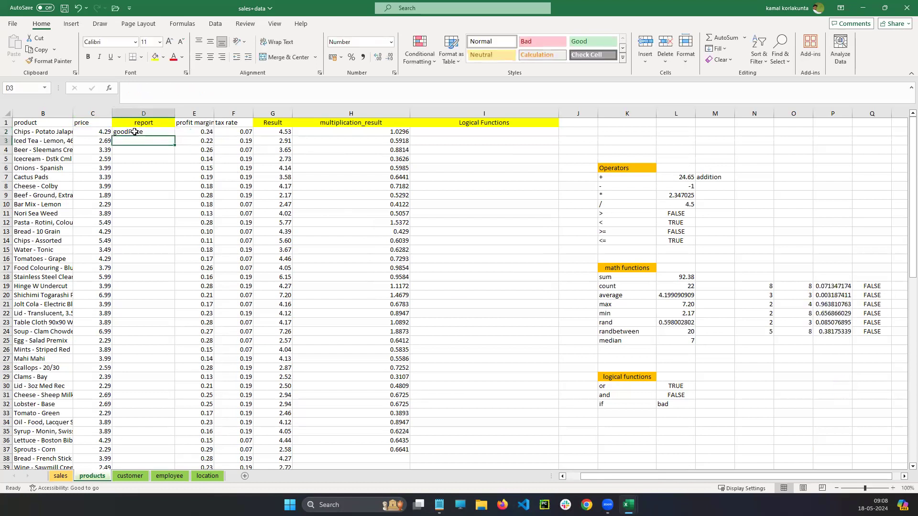
Fill the IF formula in D2 down the report column to row 37 and shrink the filled range back to row 6
drag(176, 136, 178, 459)
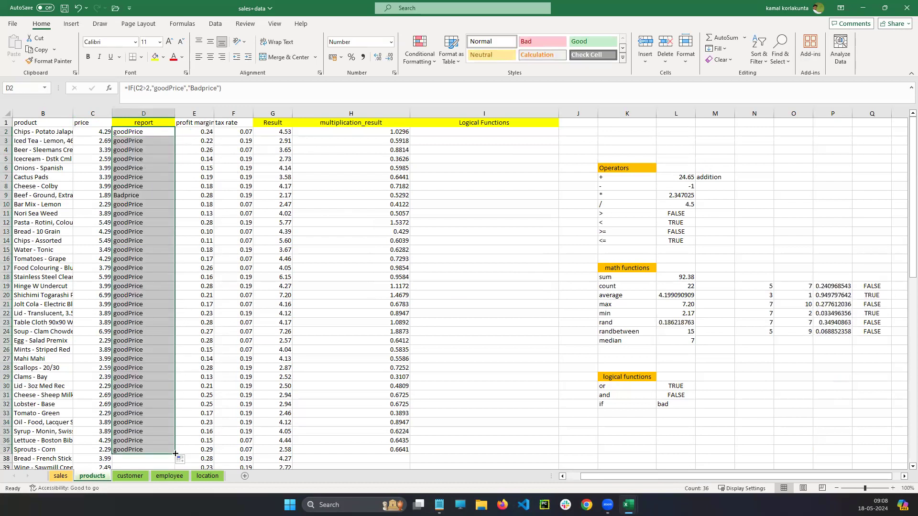
drag(175, 455, 174, 174)
Change the price threshold in D2's IF formula to 4 and fill it down the report column through row 35
double_click(144, 131)
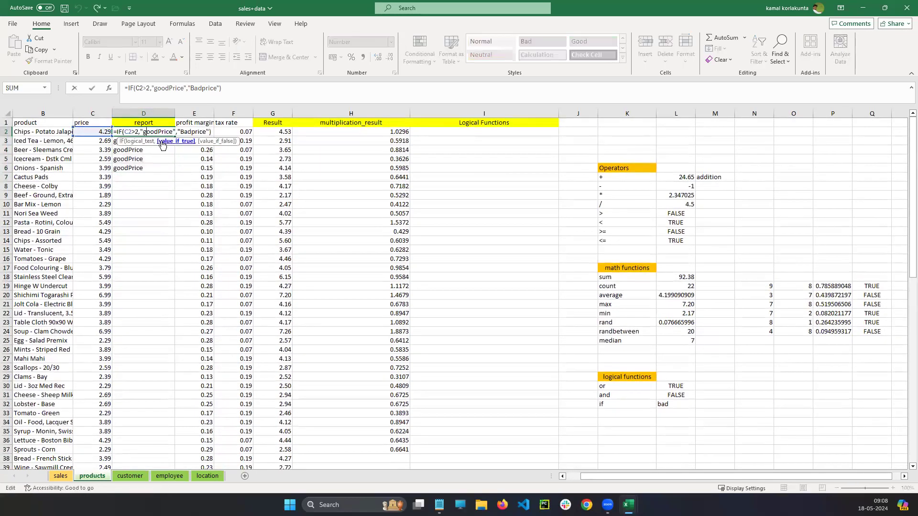
click(137, 131)
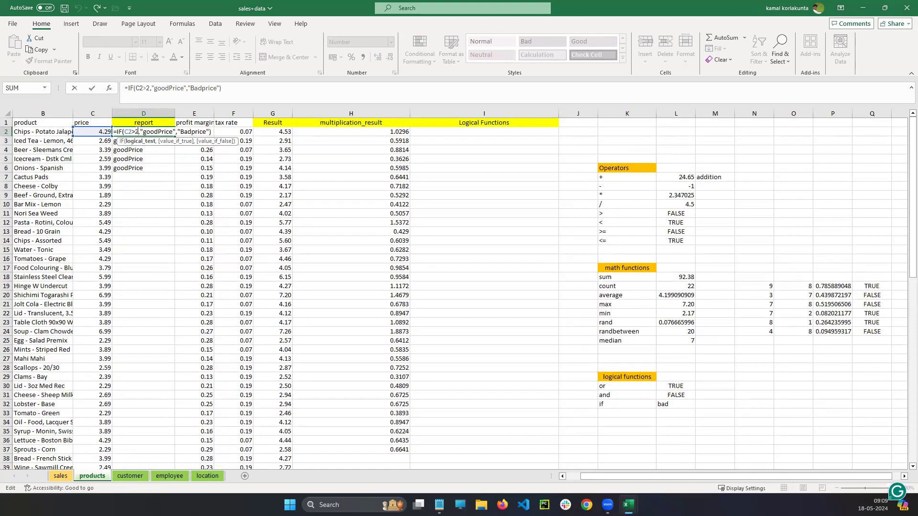
key(BackSpace)
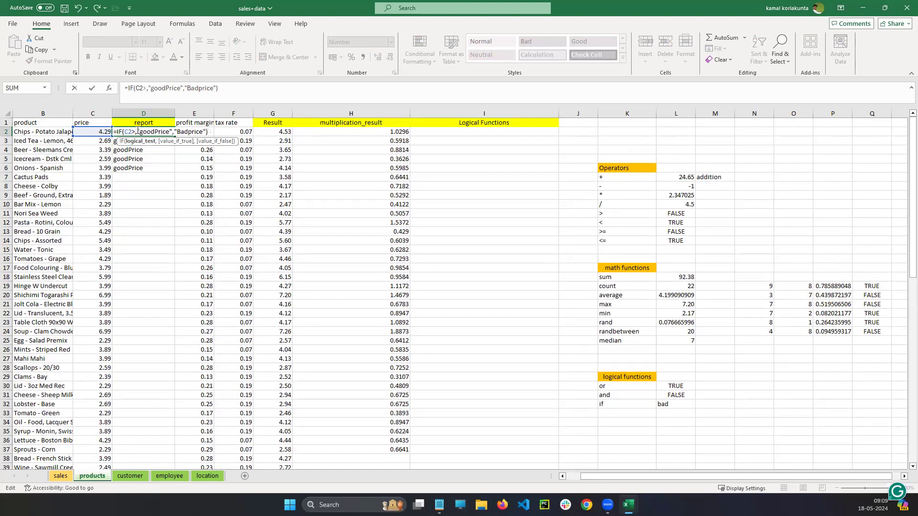
text(4)
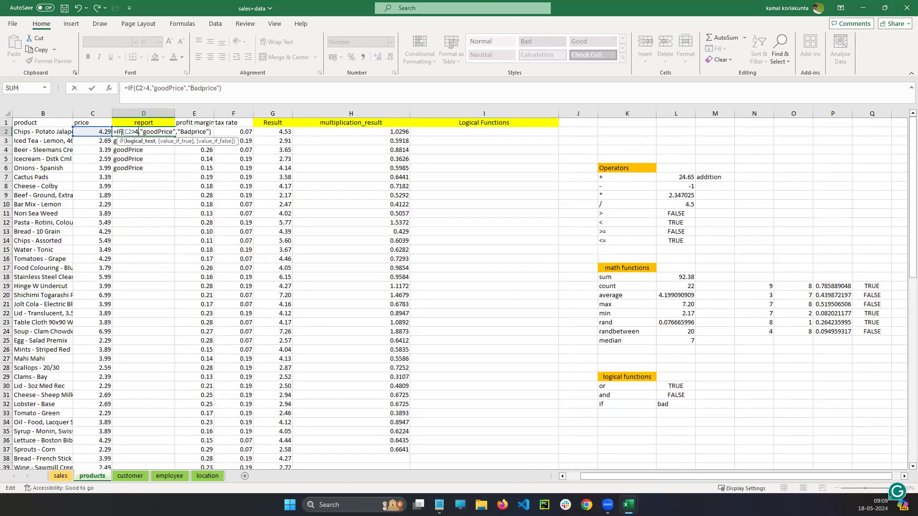
key(Return)
click(152, 133)
drag(174, 136, 174, 436)
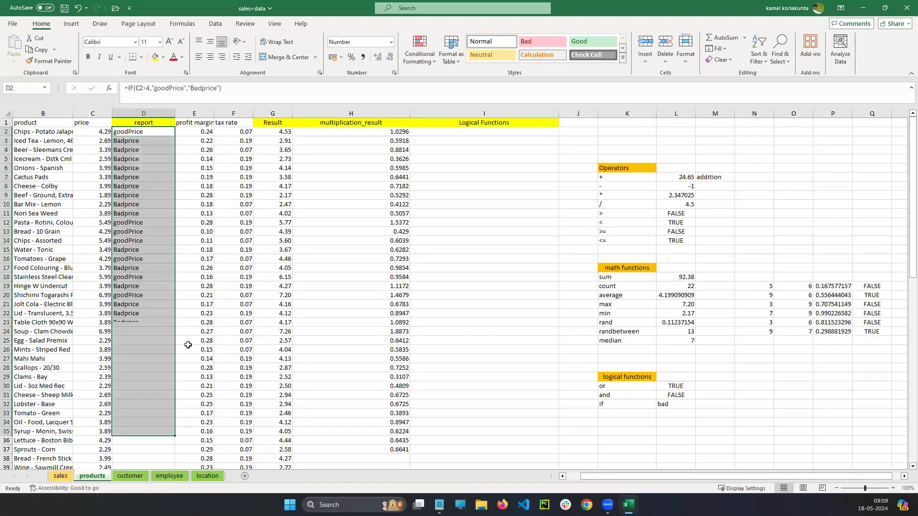
Check the report labels in column D against the prices in column C for several product rows
click(206, 206)
click(96, 130)
click(128, 139)
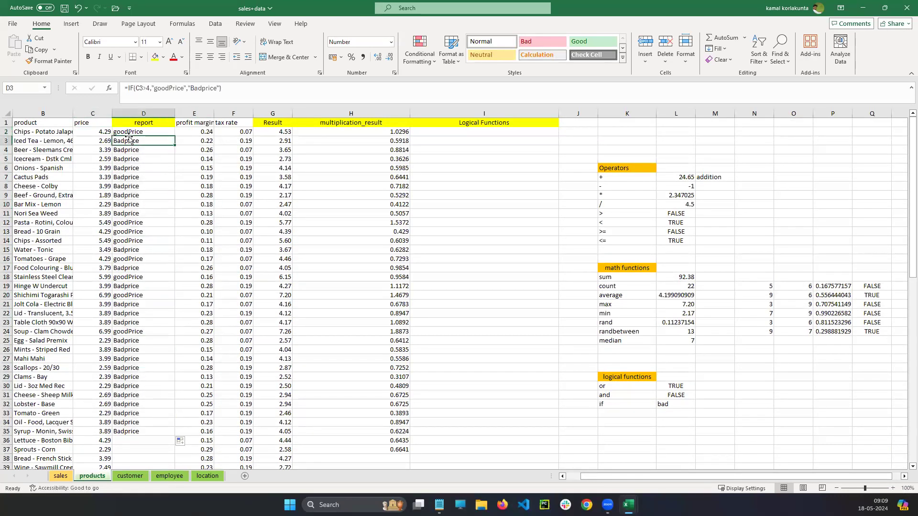
click(132, 220)
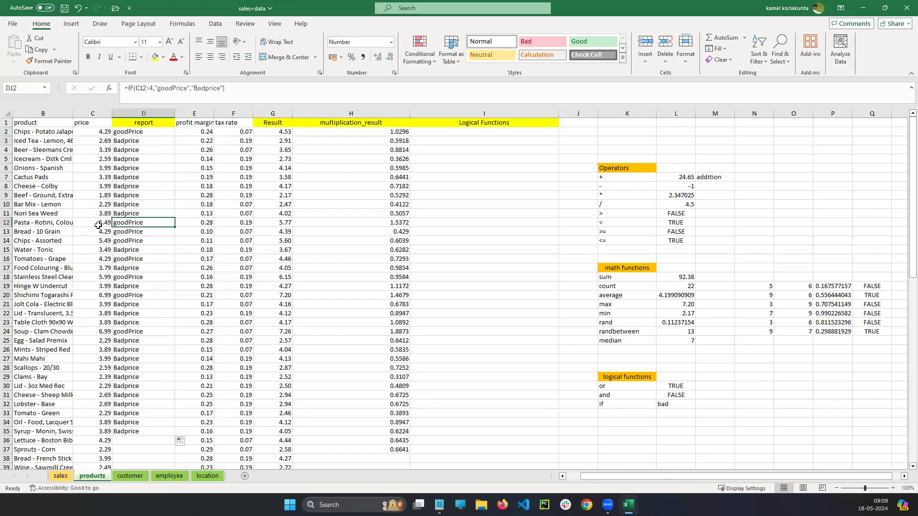
click(99, 225)
click(108, 233)
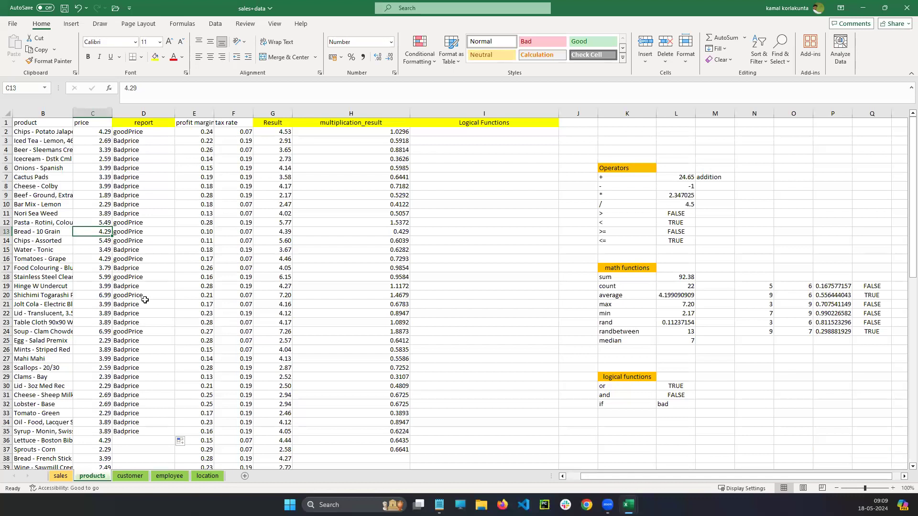
click(129, 148)
click(136, 176)
click(150, 212)
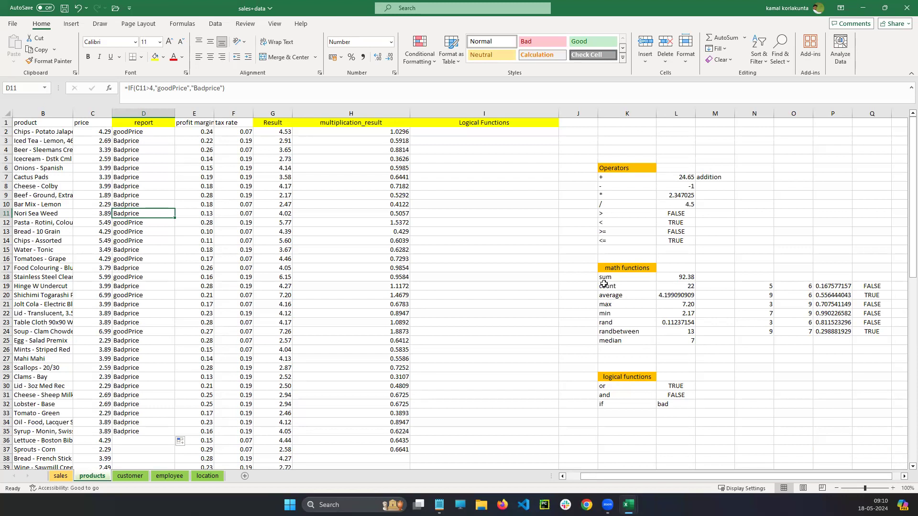
drag(634, 477, 562, 476)
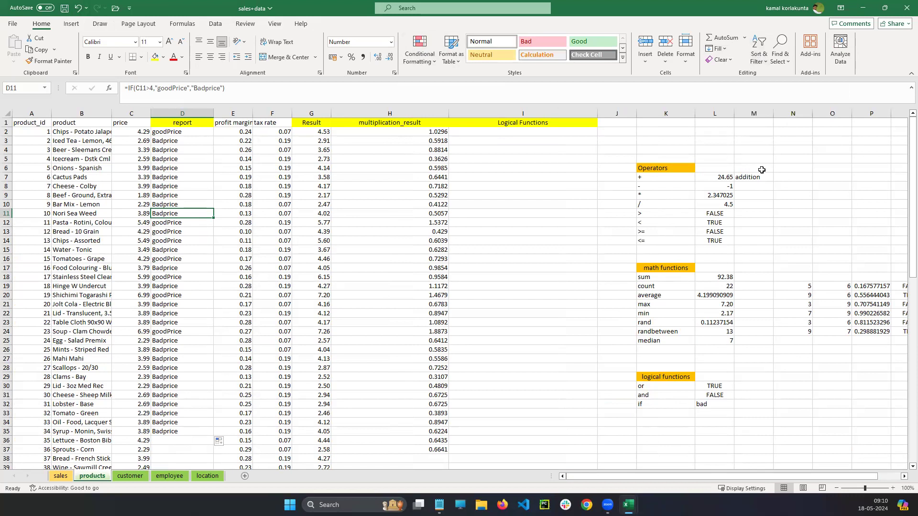
Begin saving a copy of the workbook in Downloads > morning_730 and create a new folder named Excel there
click(13, 24)
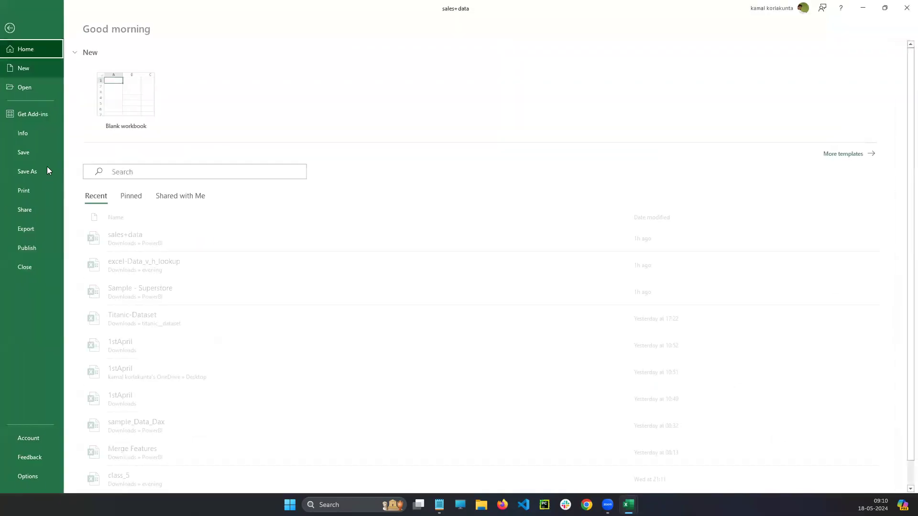
click(37, 173)
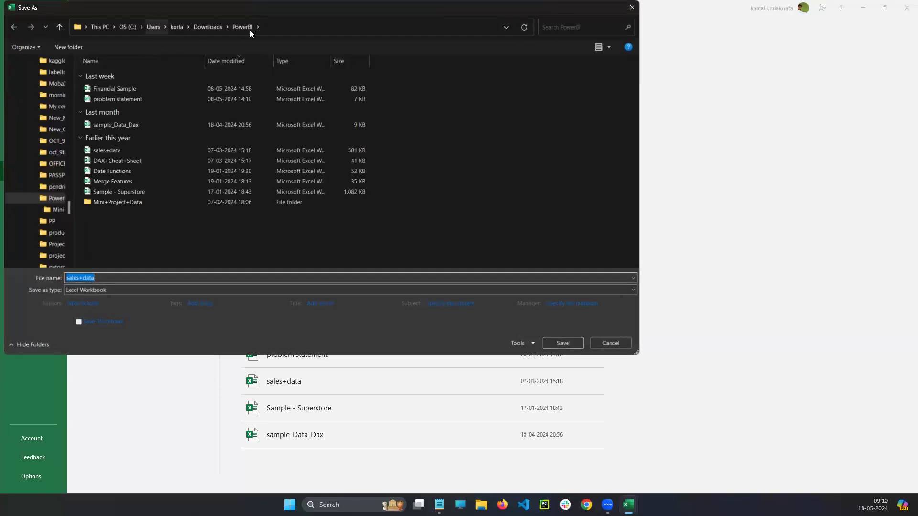
click(218, 26)
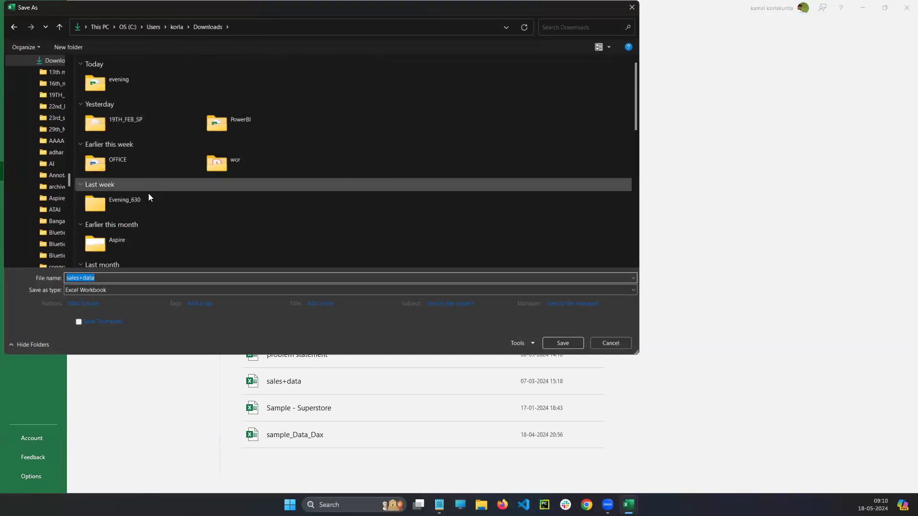
scroll(189, 208, down, 4)
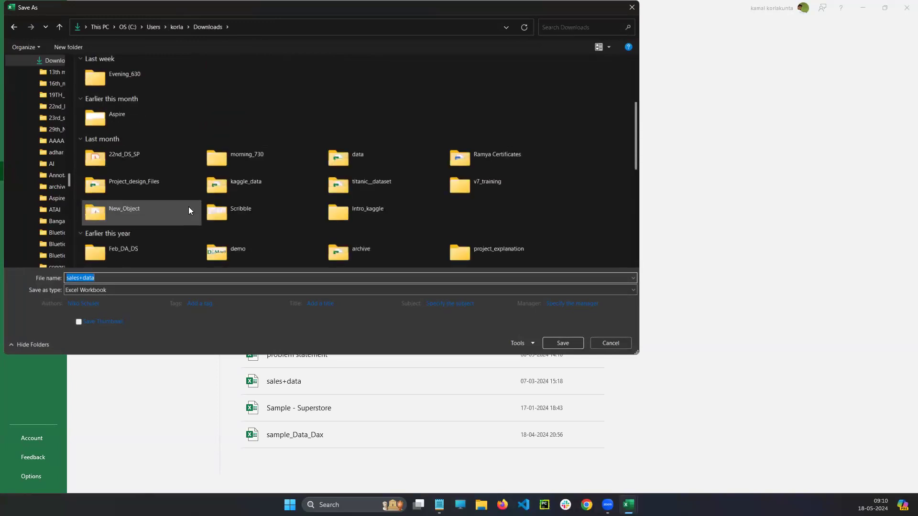
double_click(253, 78)
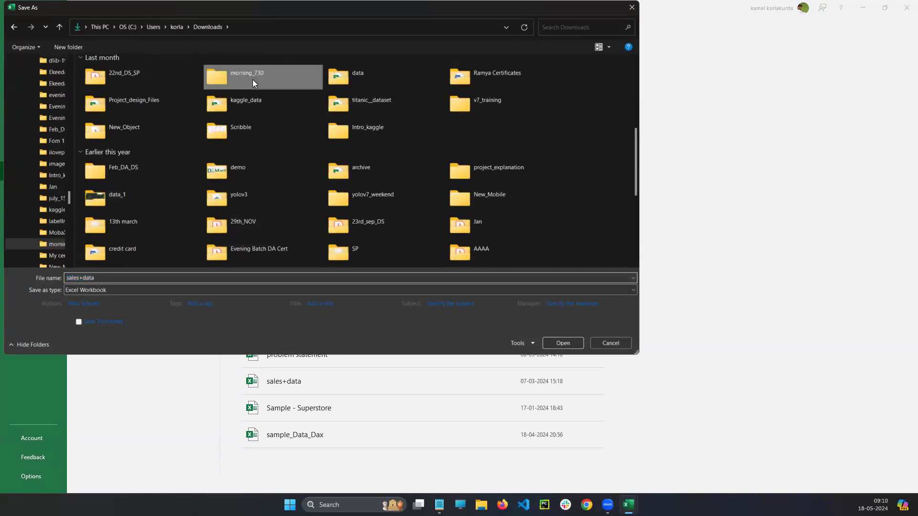
click(72, 47)
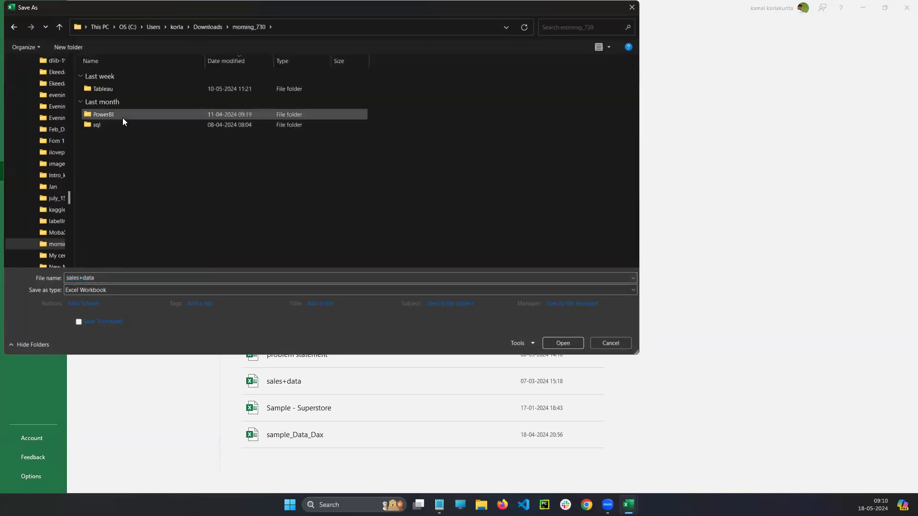
text(Excel)
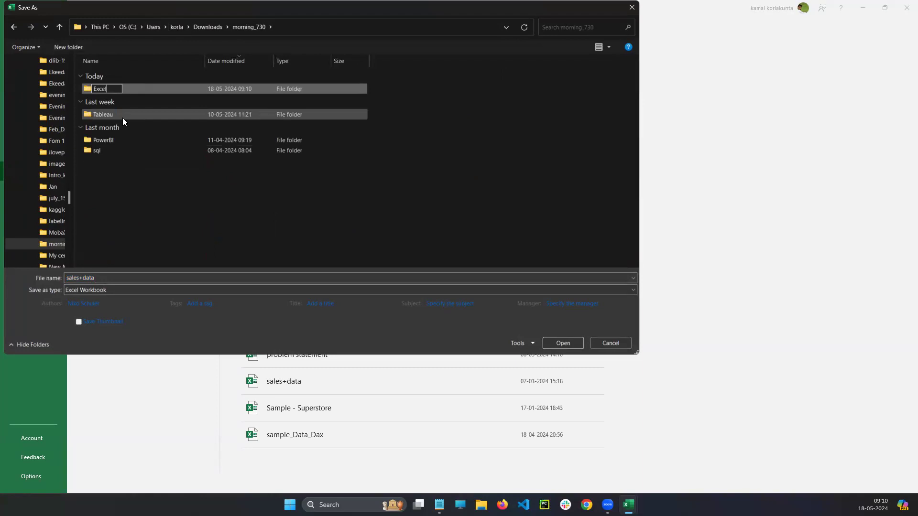
key(Return)
Save the workbook as Math_Operations inside the new Excel folder
double_click(111, 88)
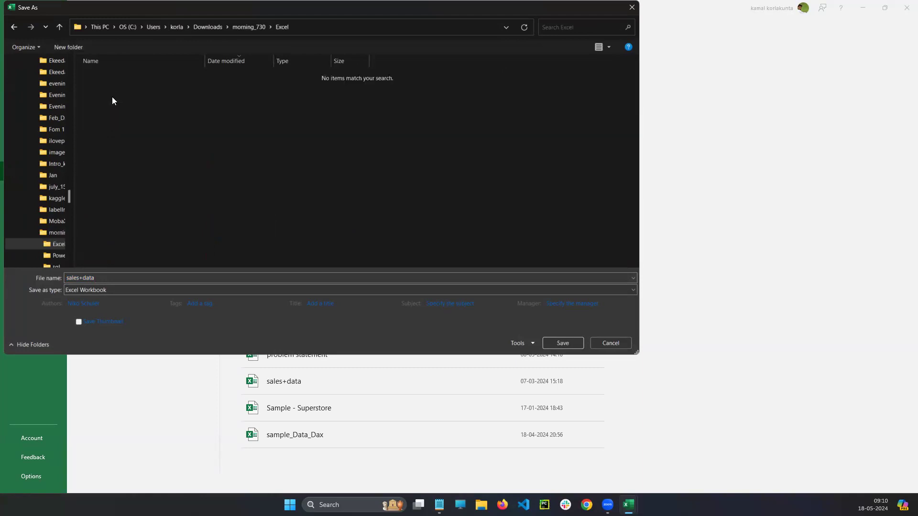
click(110, 279)
text(M)
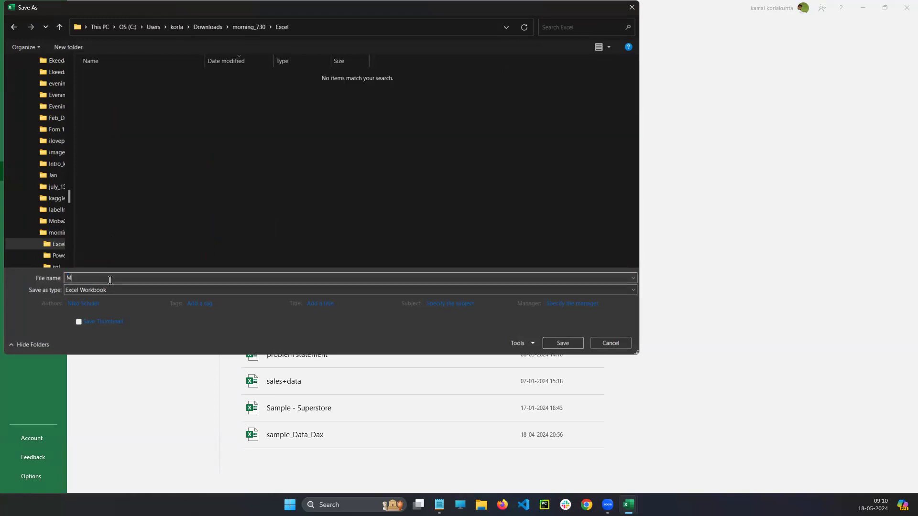
text(ath_Operations)
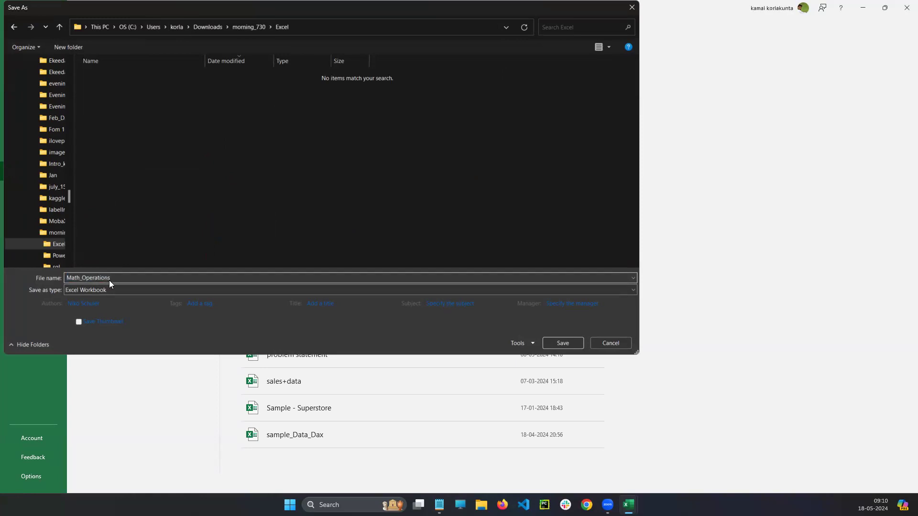
key(Return)
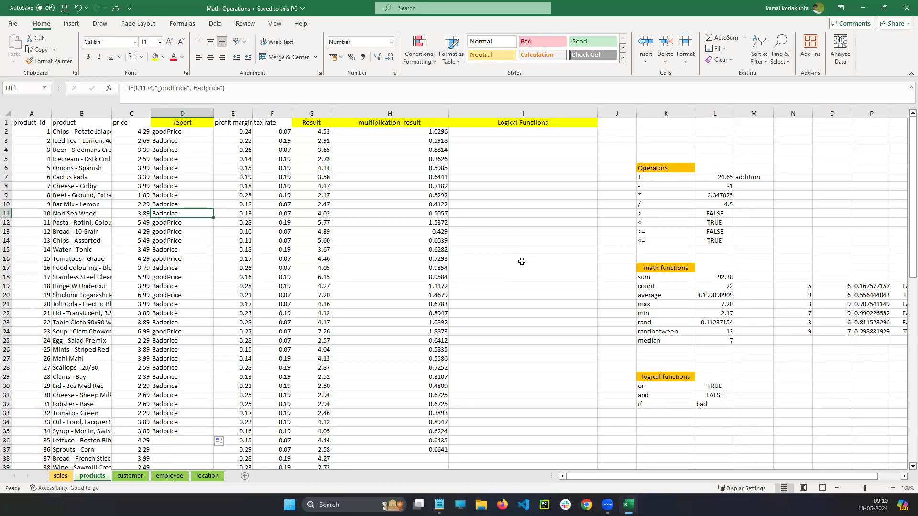